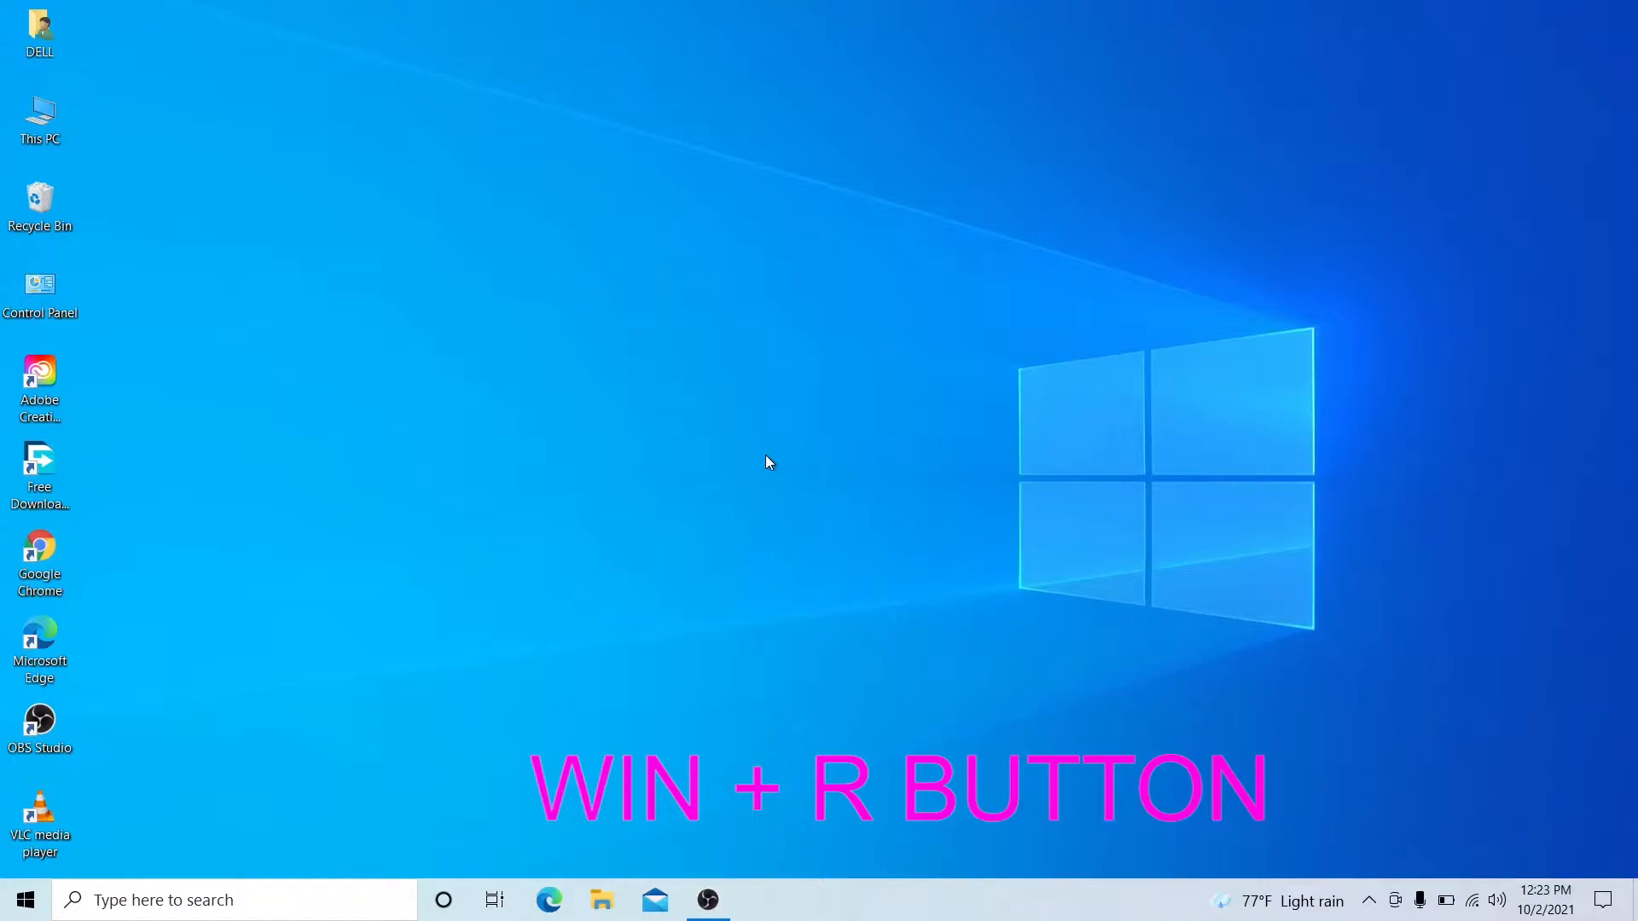
# - Open the Windows Temp folder by running the command "temp"
pyautogui.press('super+r')
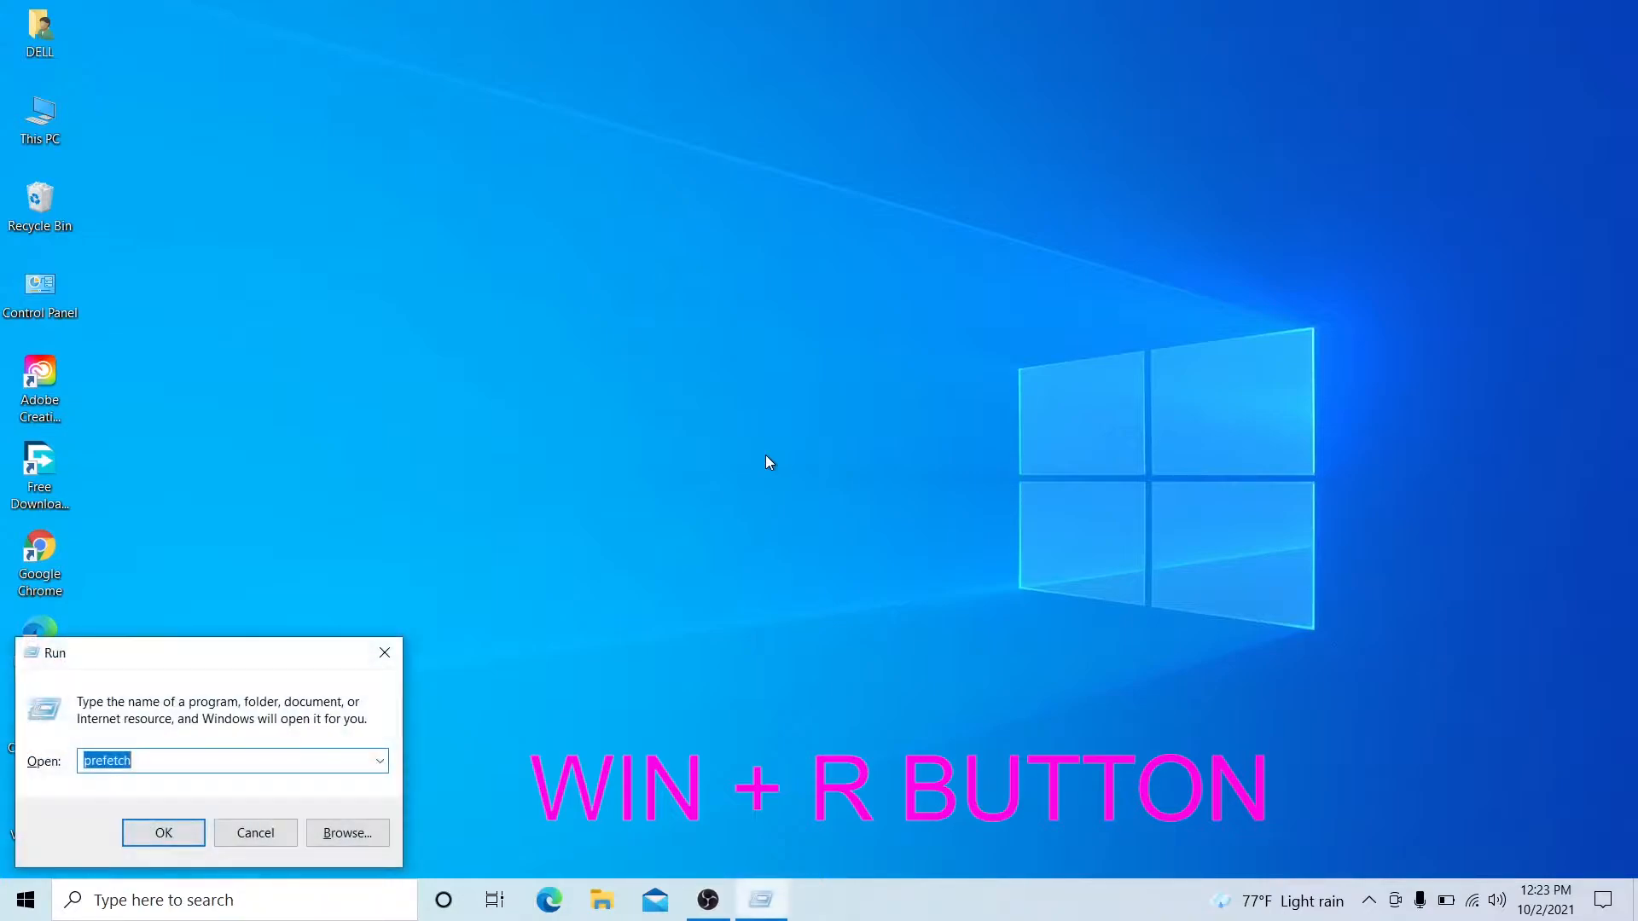
pyautogui.press('BackSpace')
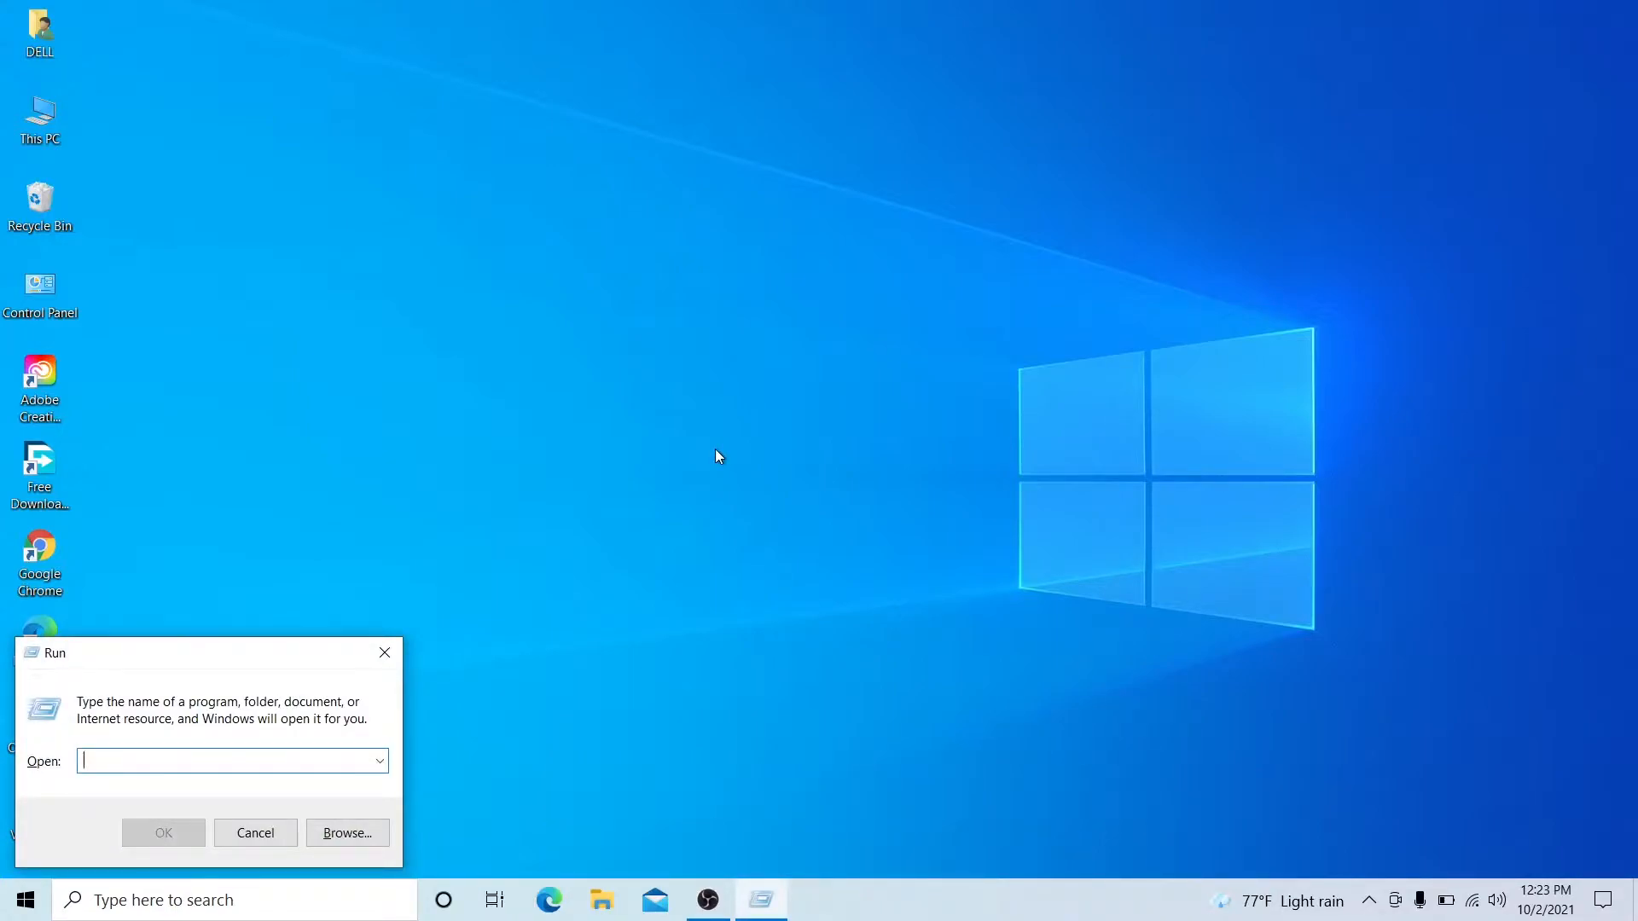
pyautogui.write('temp')
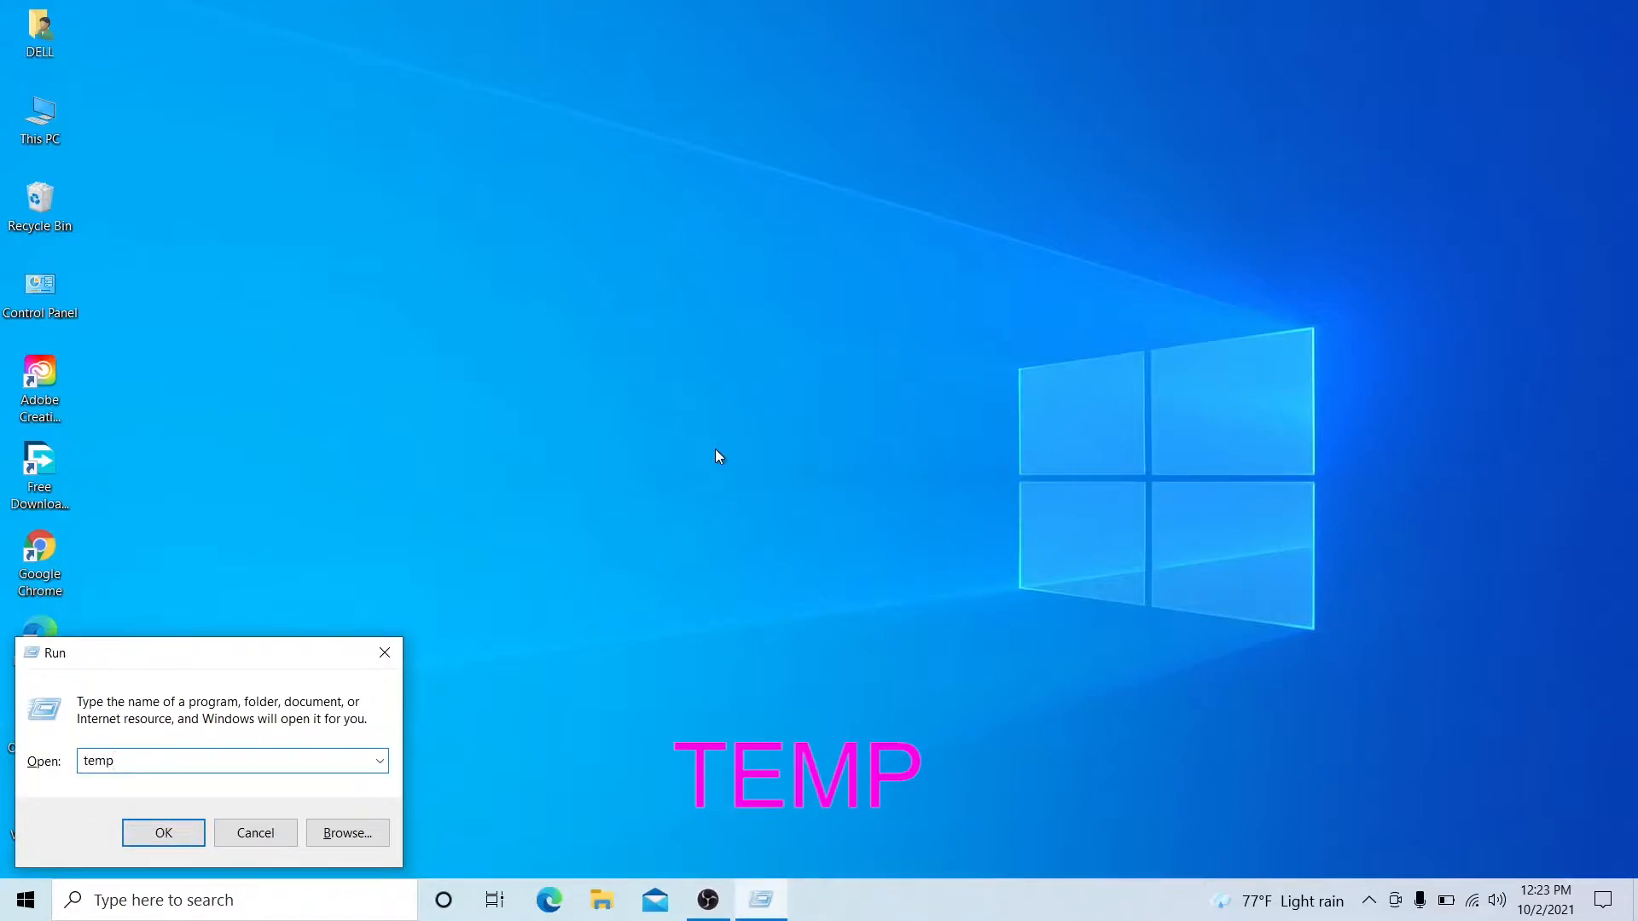
pyautogui.press('Return')
# - Permanently delete everything in the Windows Temp folder, skipping all files in use, and close the folder
pyautogui.click(771, 468)
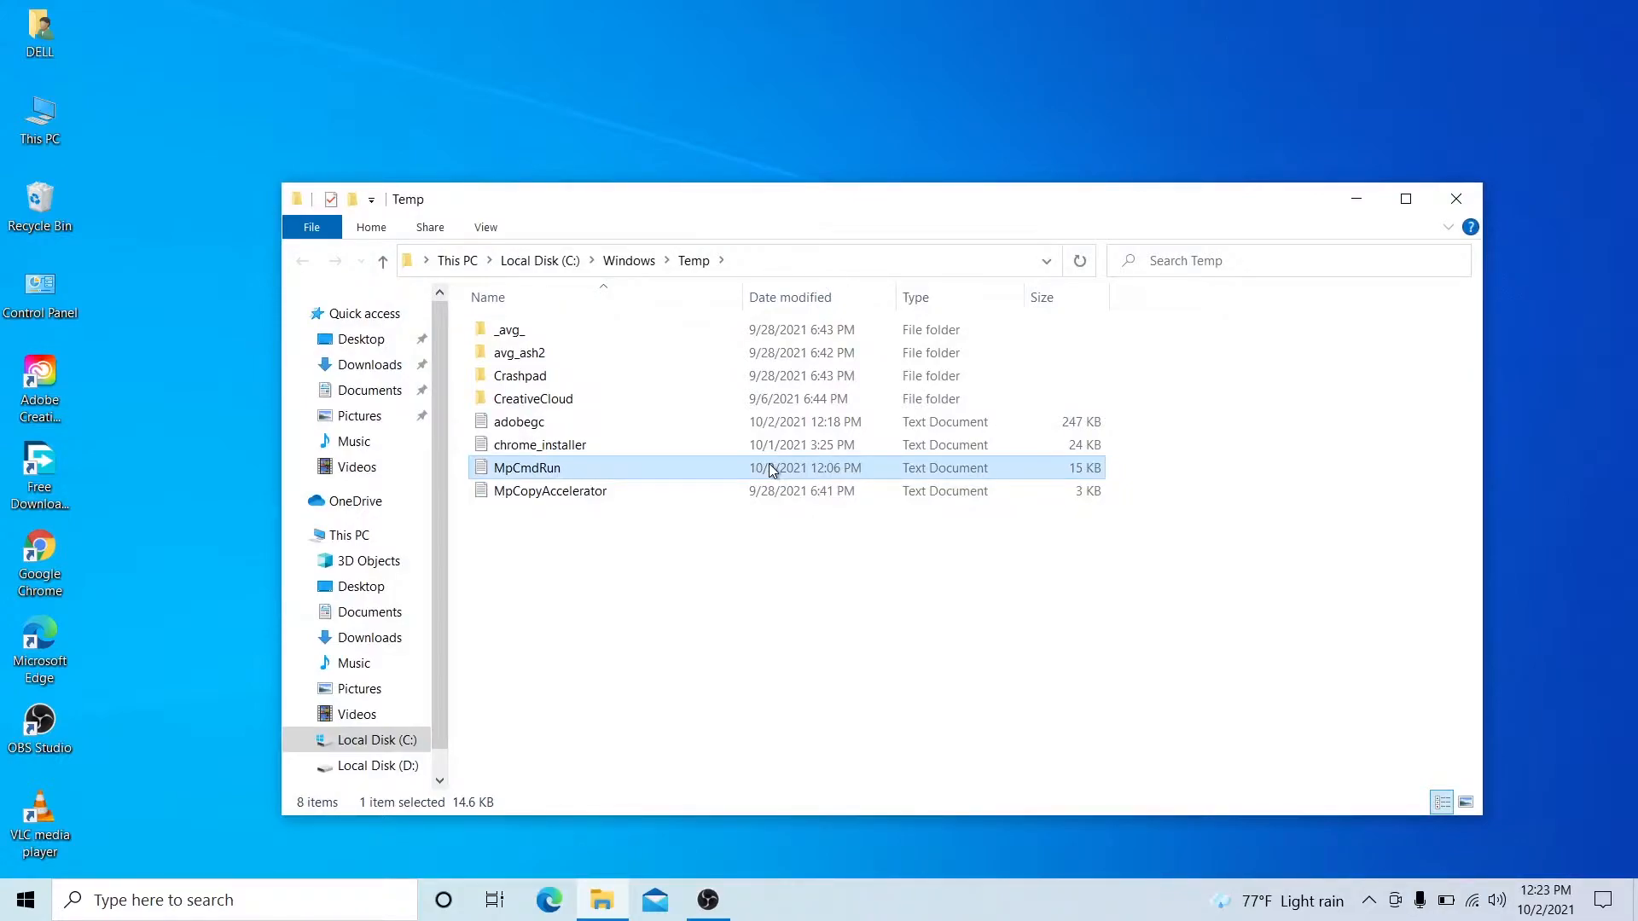
pyautogui.hotkey('ctrl', 'a')
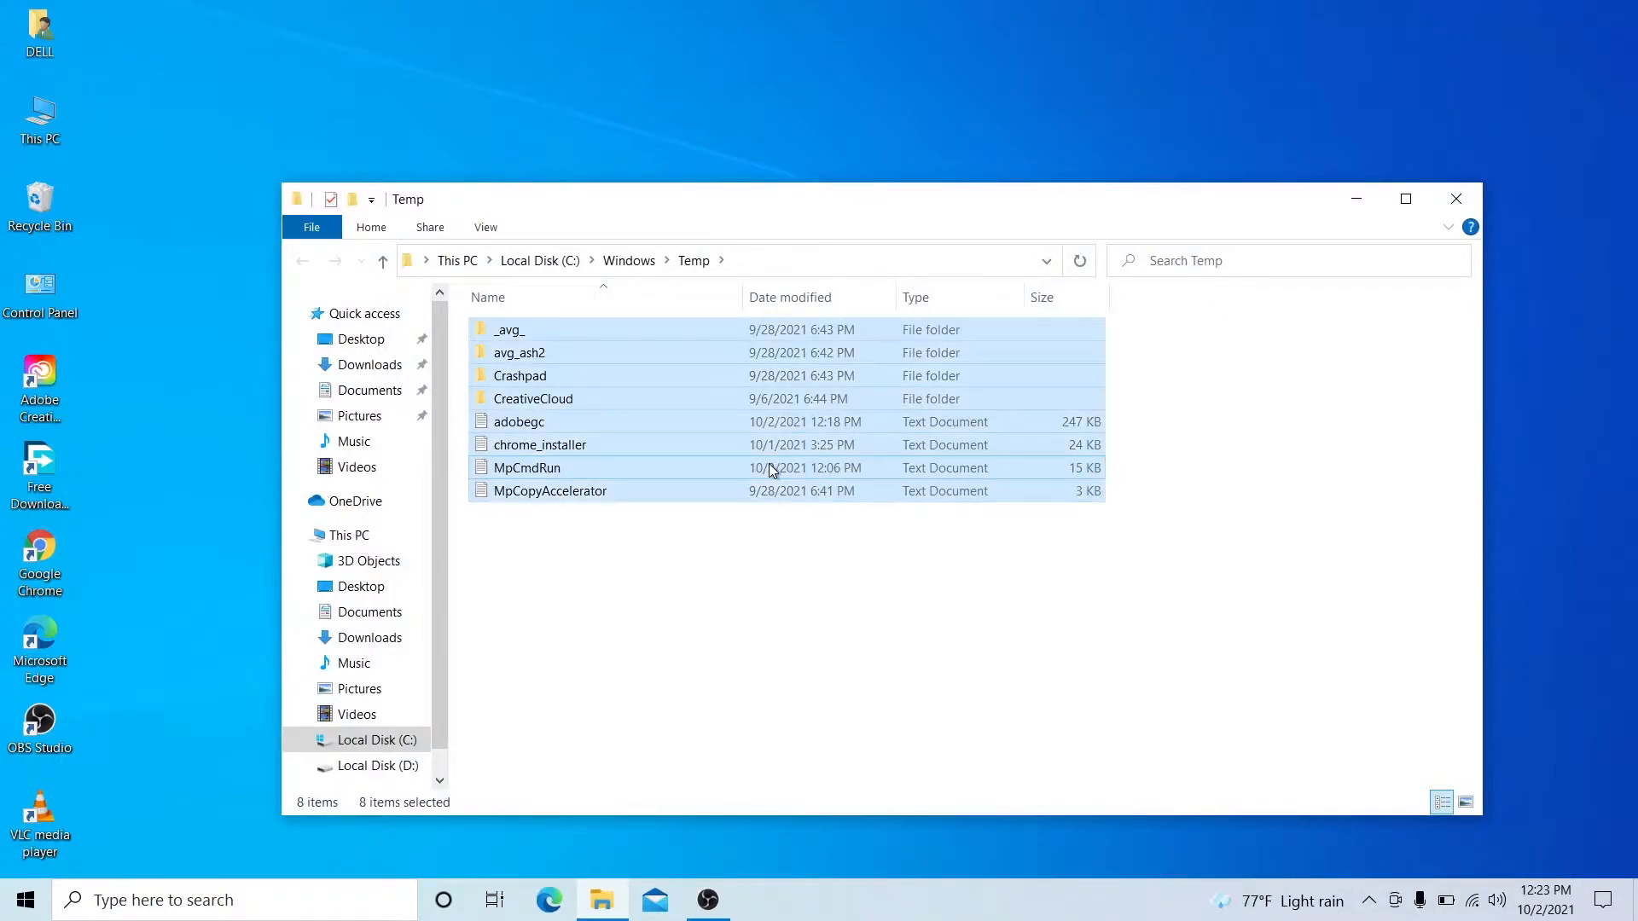
pyautogui.hotkey('shift', 'Delete')
pyautogui.press('Return')
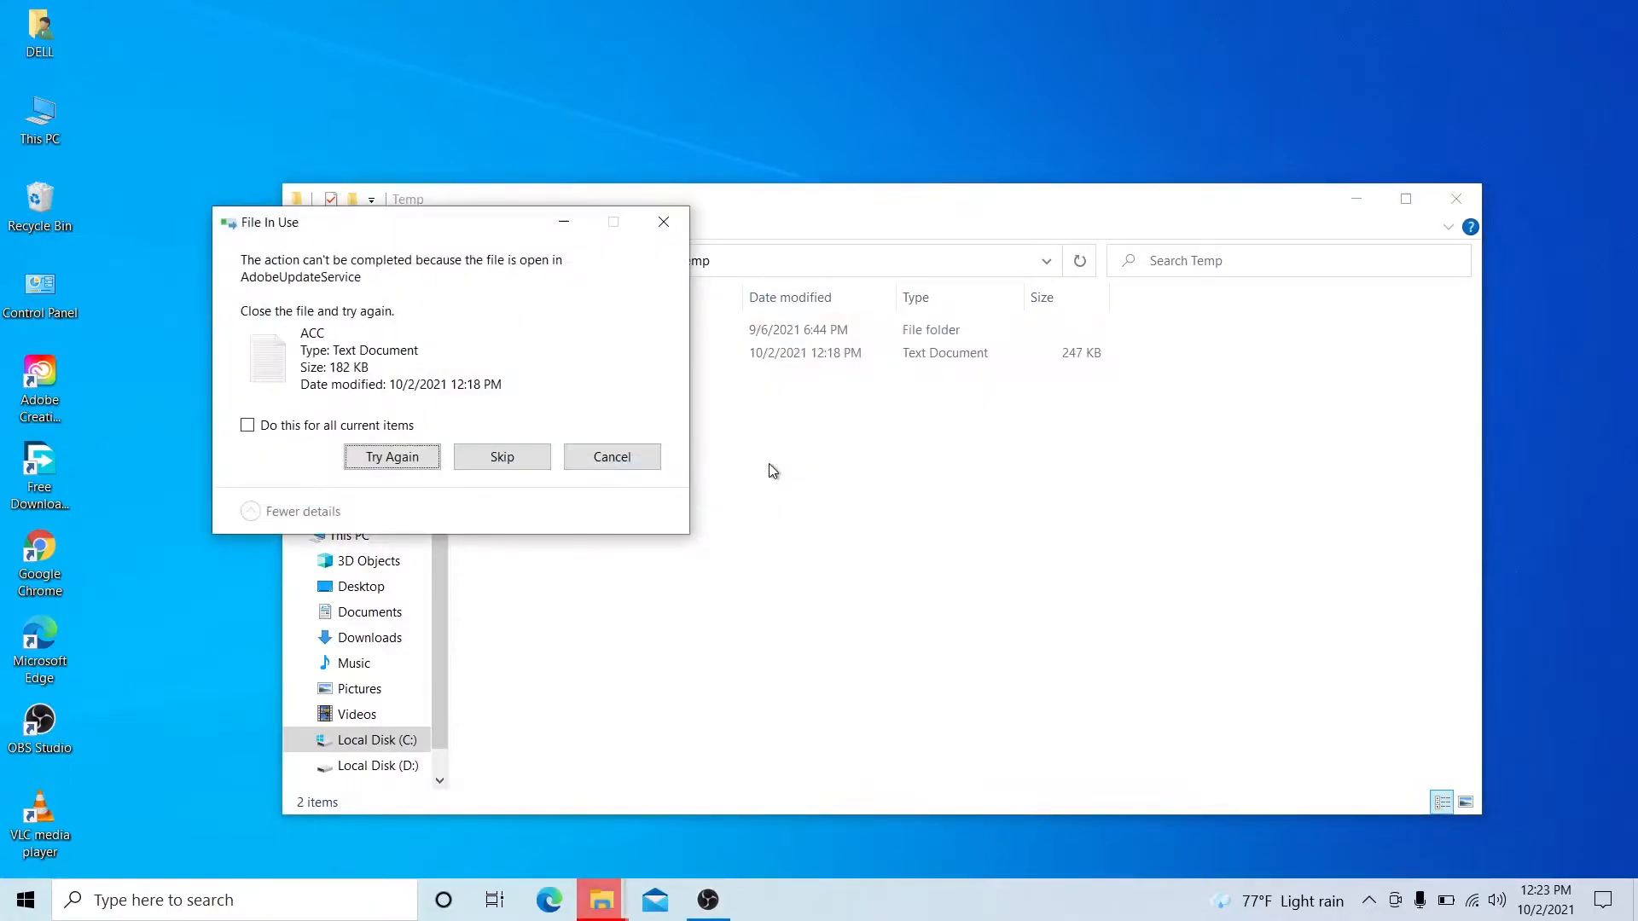
pyautogui.click(501, 456)
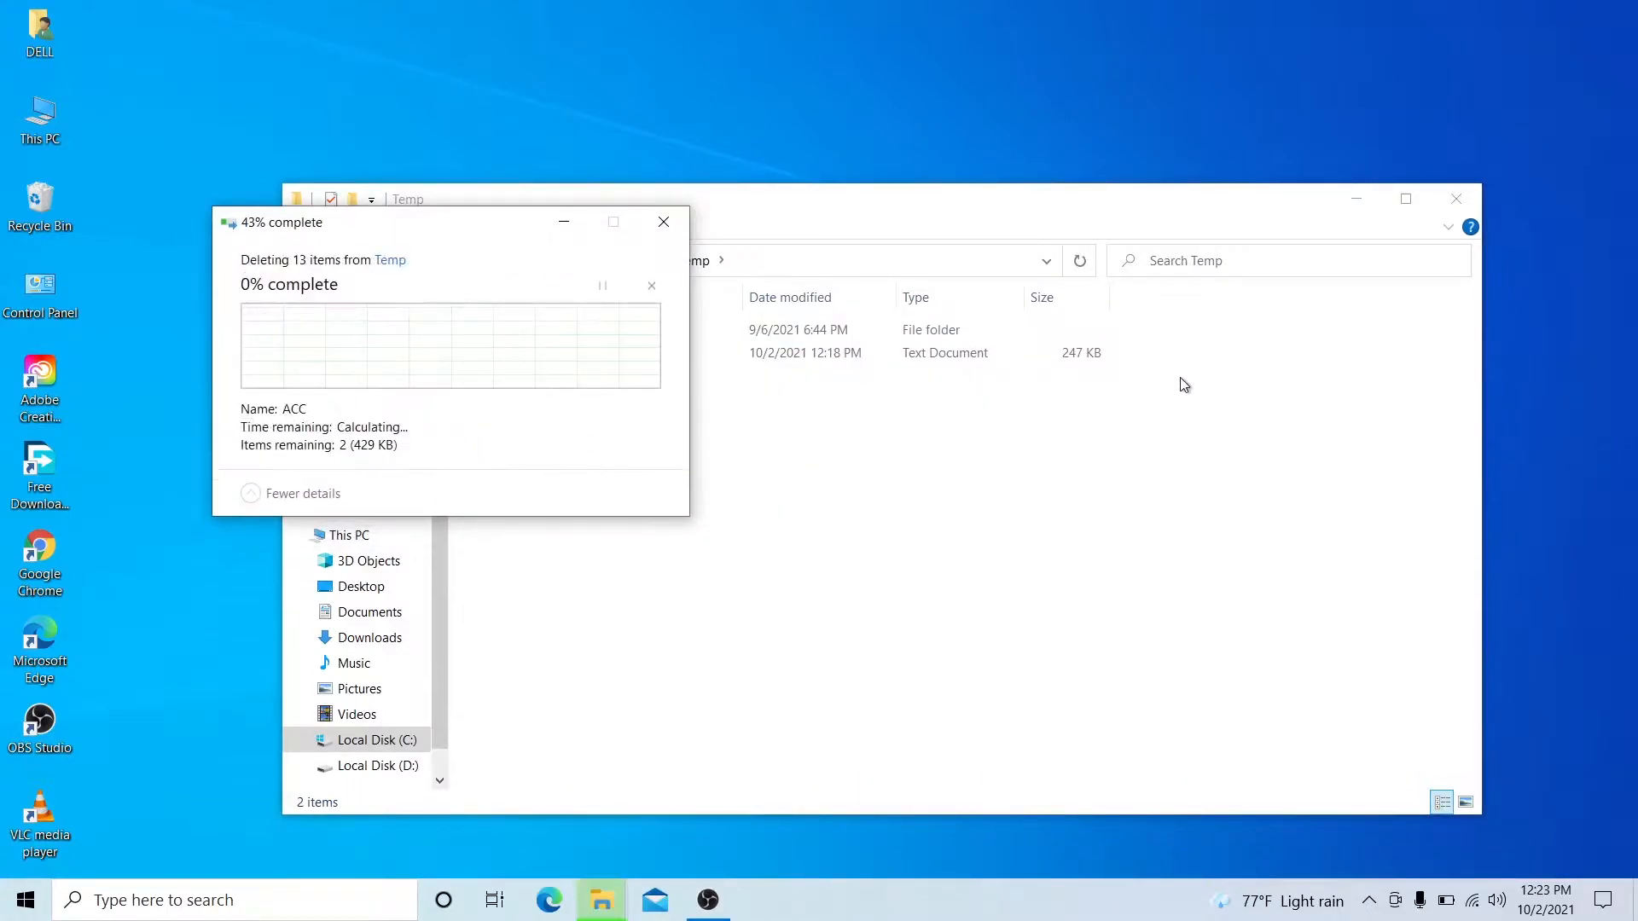
pyautogui.click(383, 429)
pyautogui.click(506, 458)
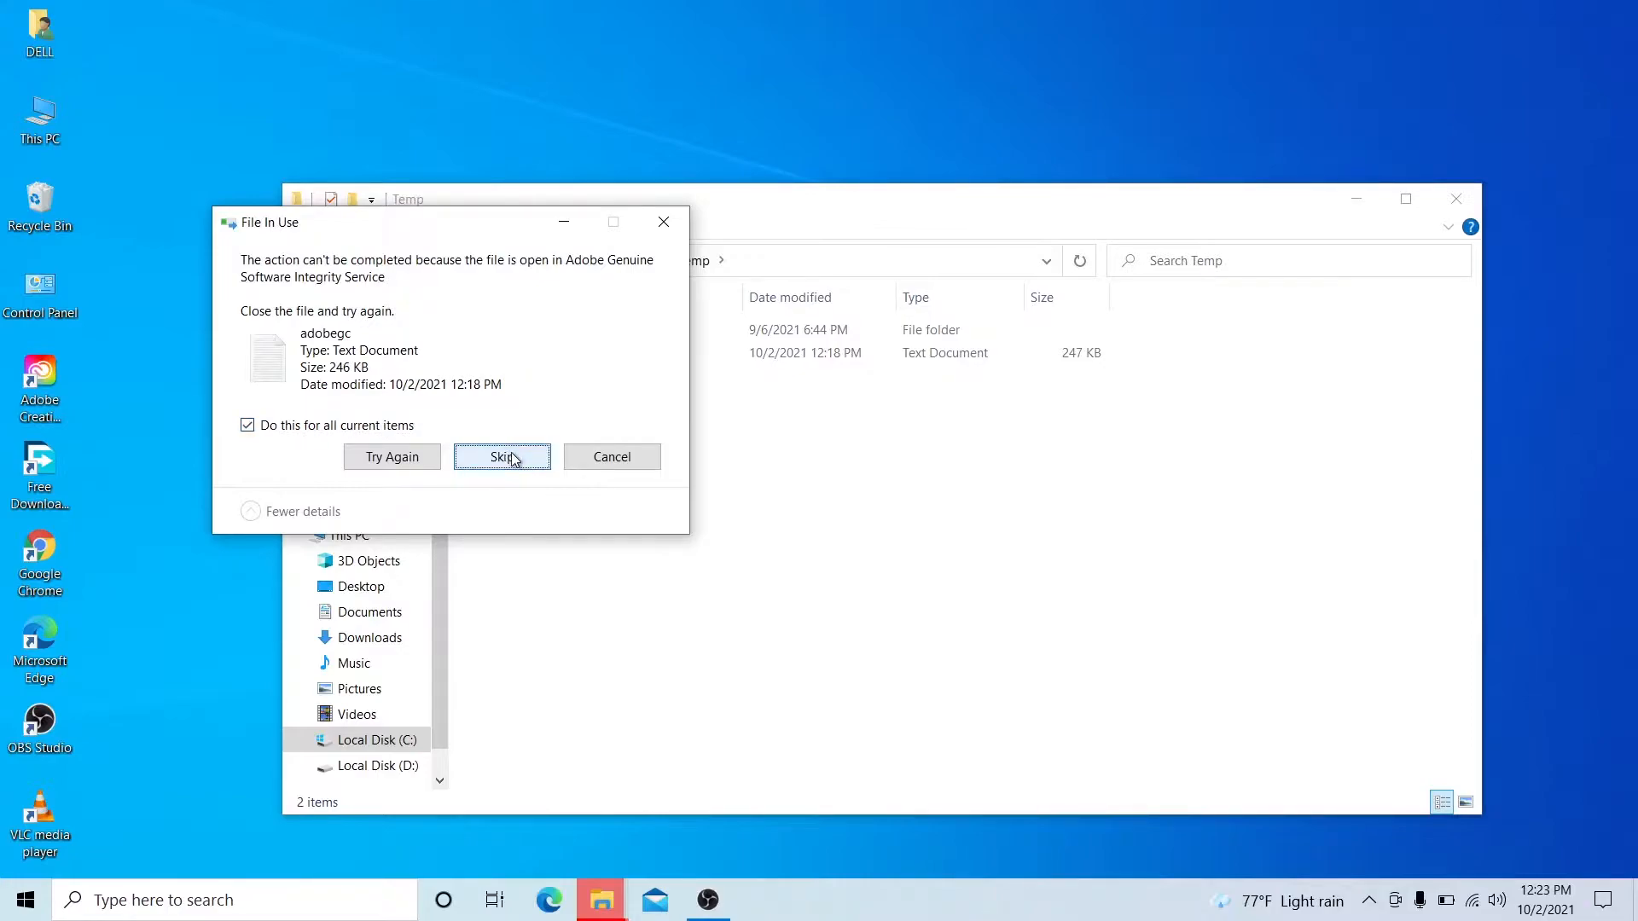
pyautogui.click(1463, 202)
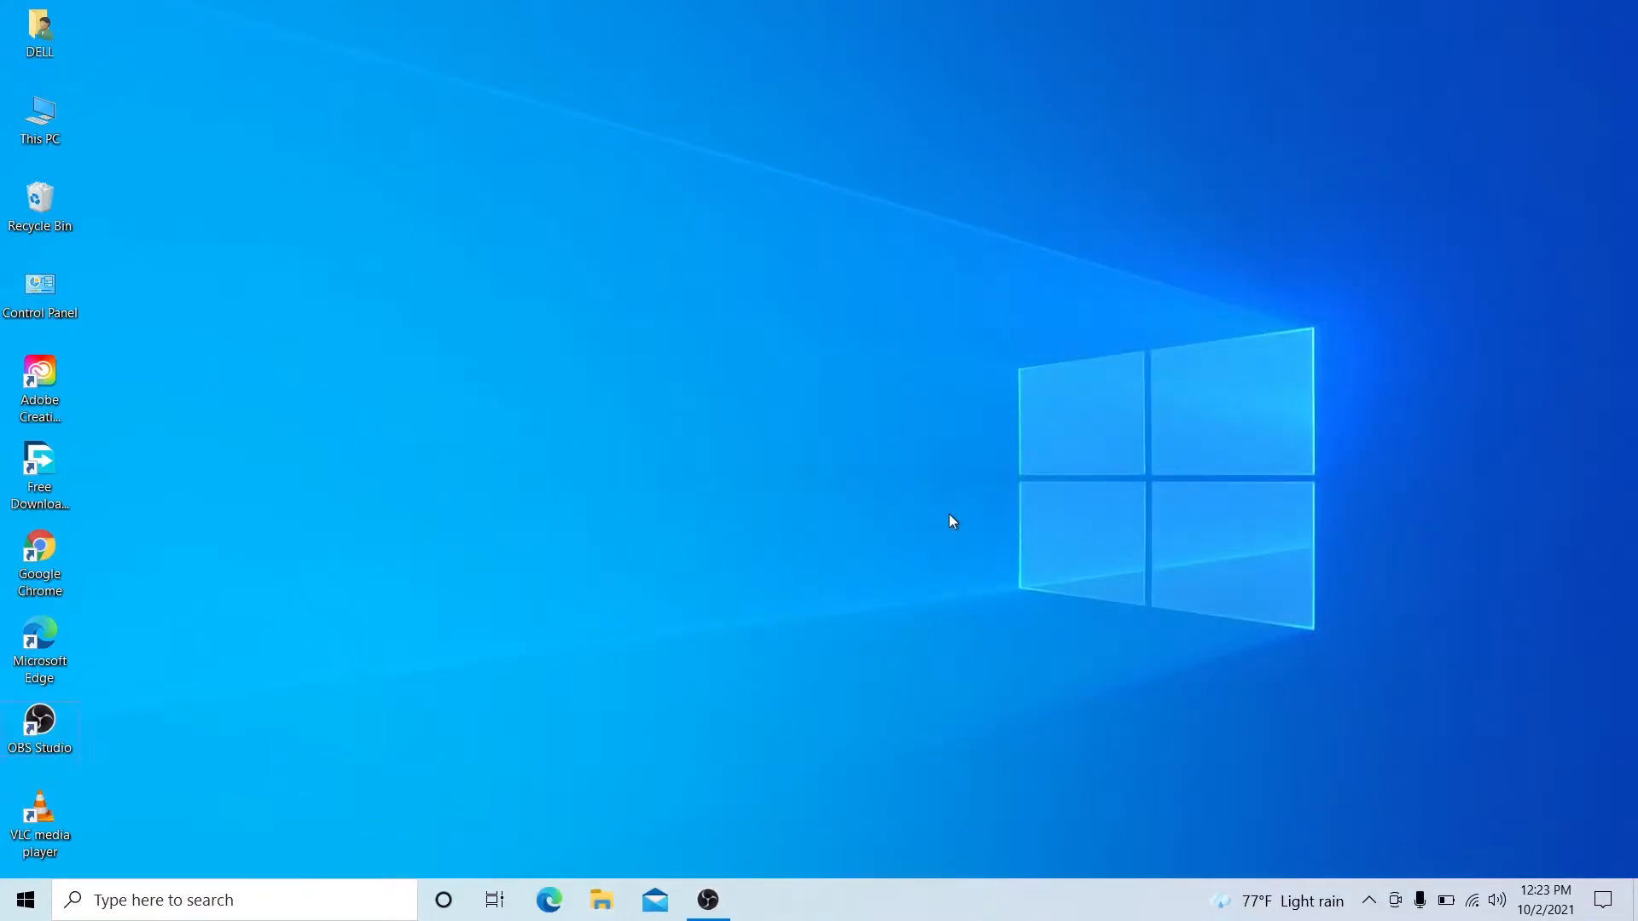
# - Open the user account's local Temp folder by running "%temp%"
pyautogui.press('super+r')
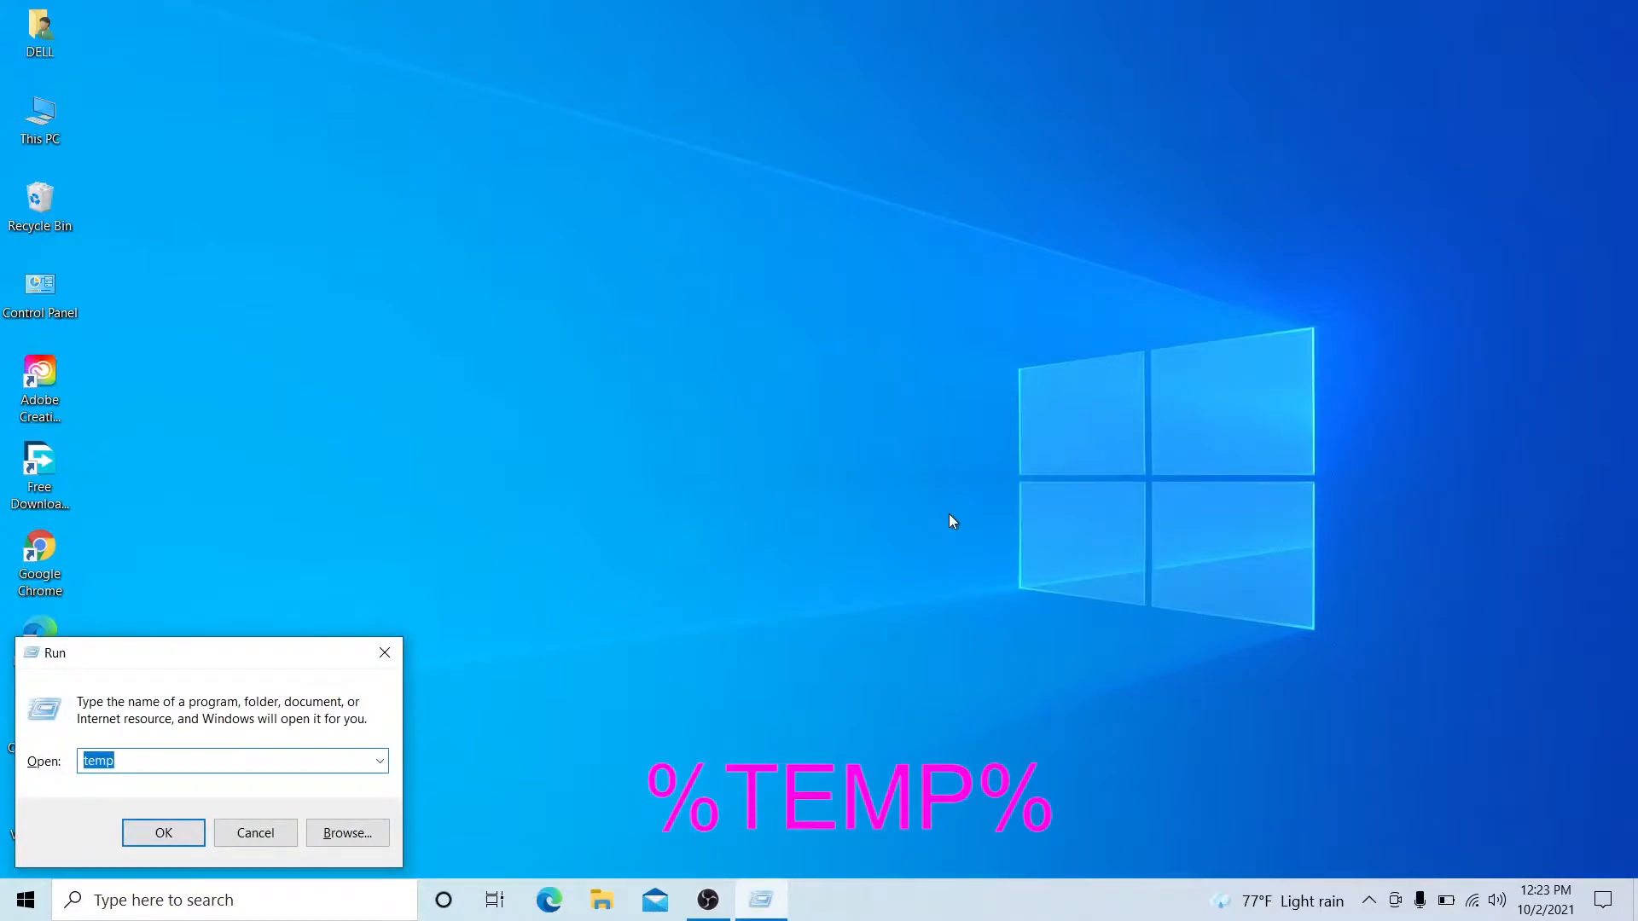
pyautogui.write('%')
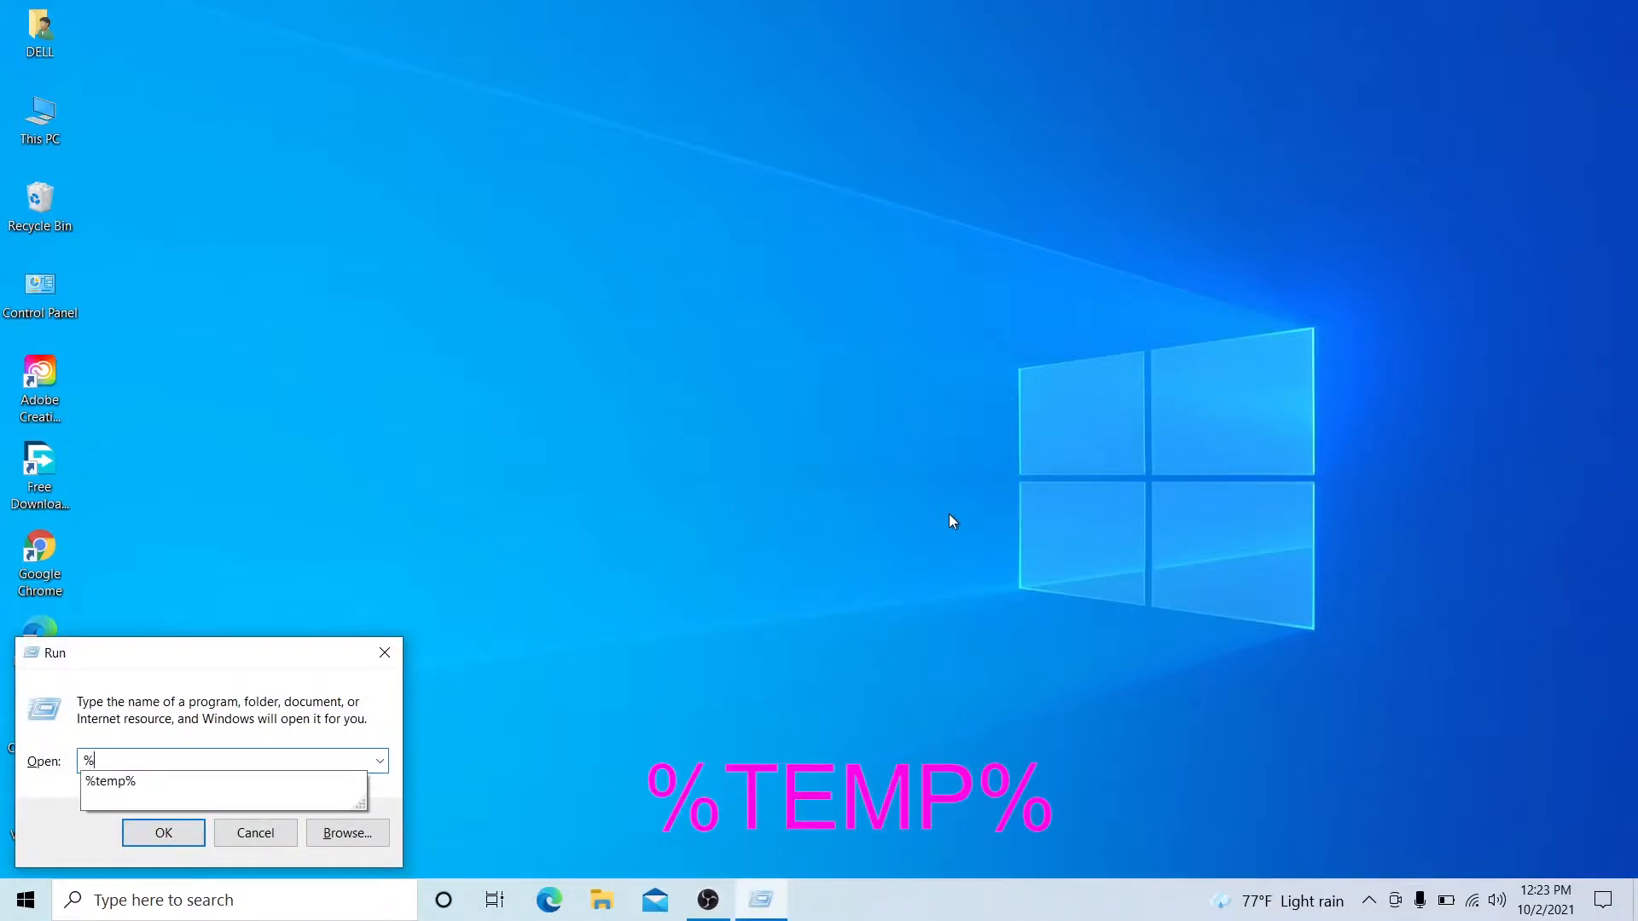
pyautogui.write('temp%')
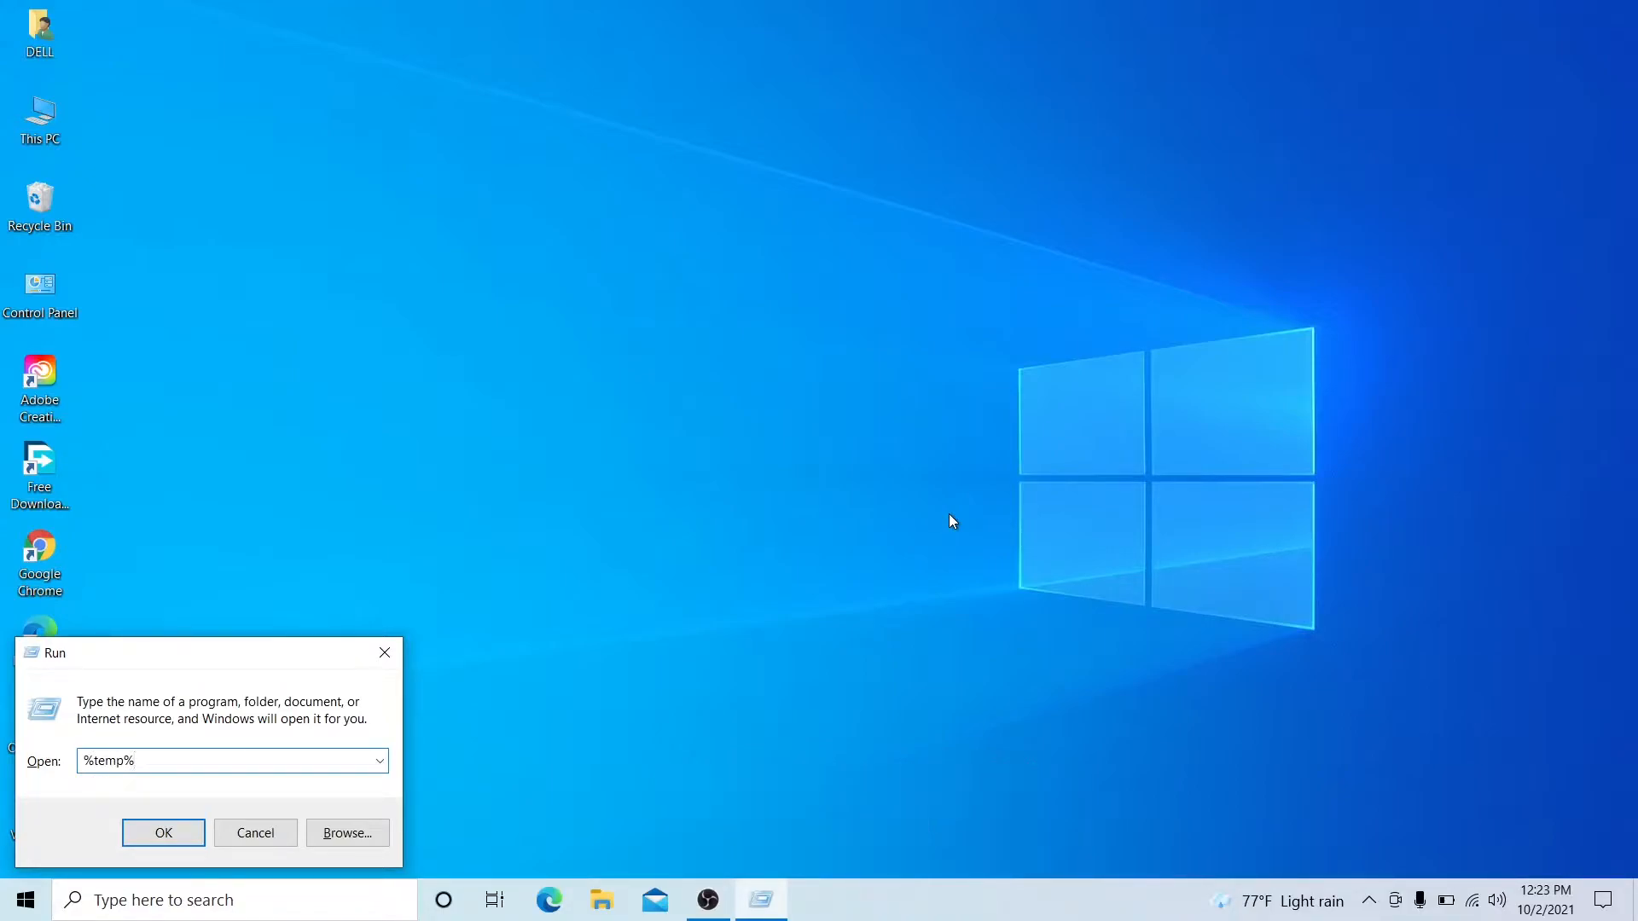
pyautogui.press('Return')
# - Permanently delete all items in the user's local Temp folder, skipping every file in use, and close the folder
pyautogui.click(937, 636)
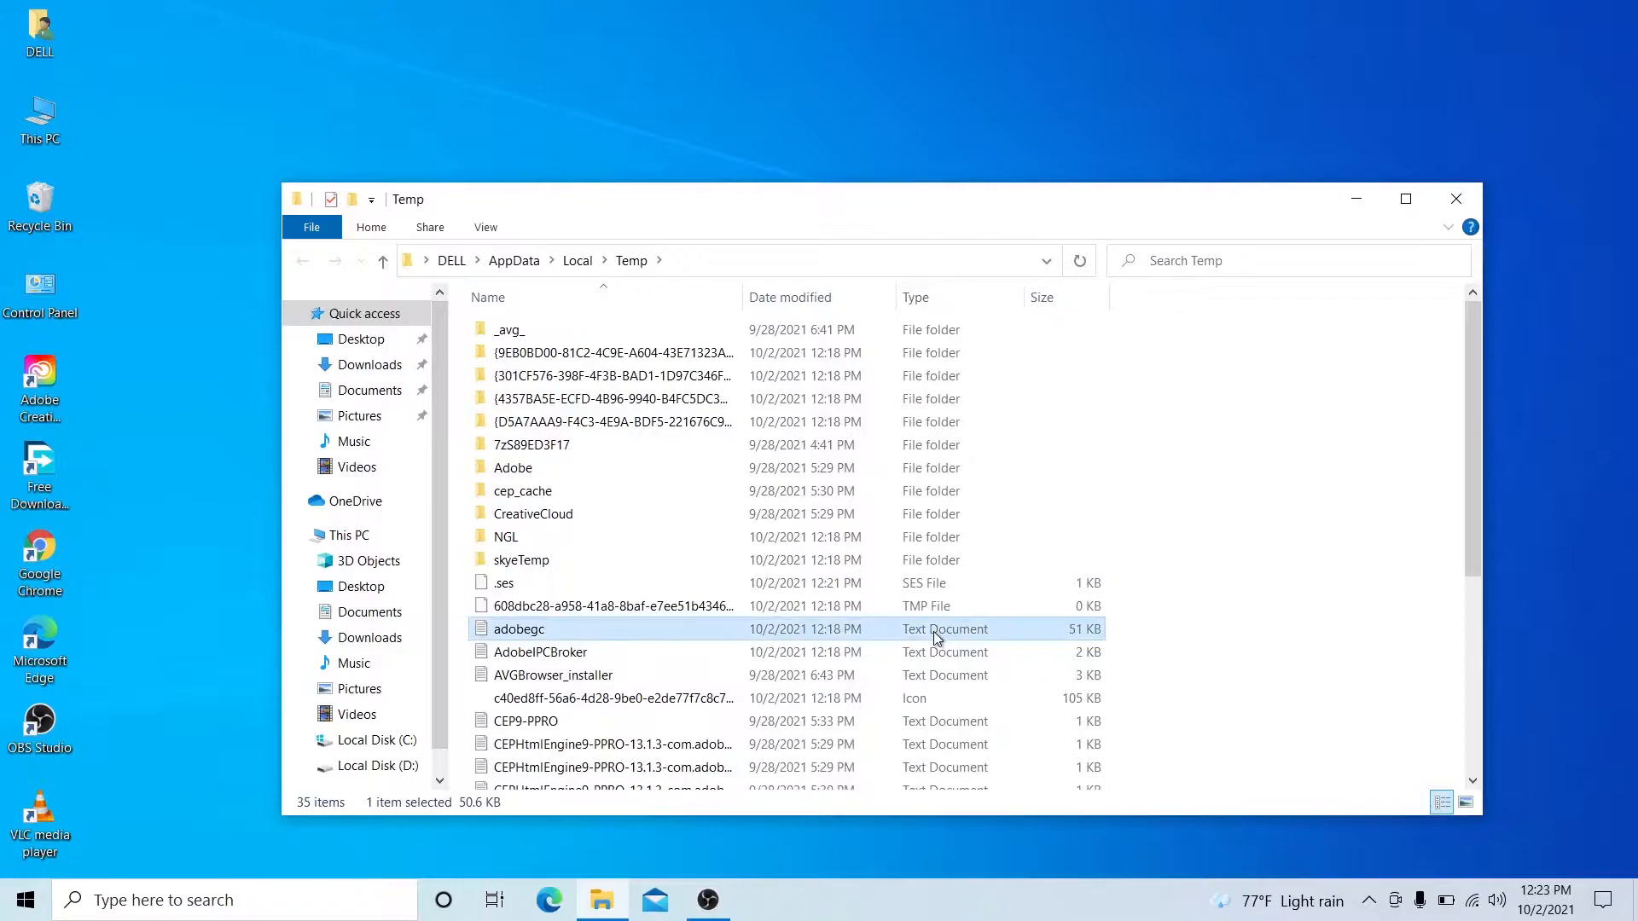
pyautogui.hotkey('ctrl', 'a')
pyautogui.hotkey('shift', 'Delete')
pyautogui.press('Return')
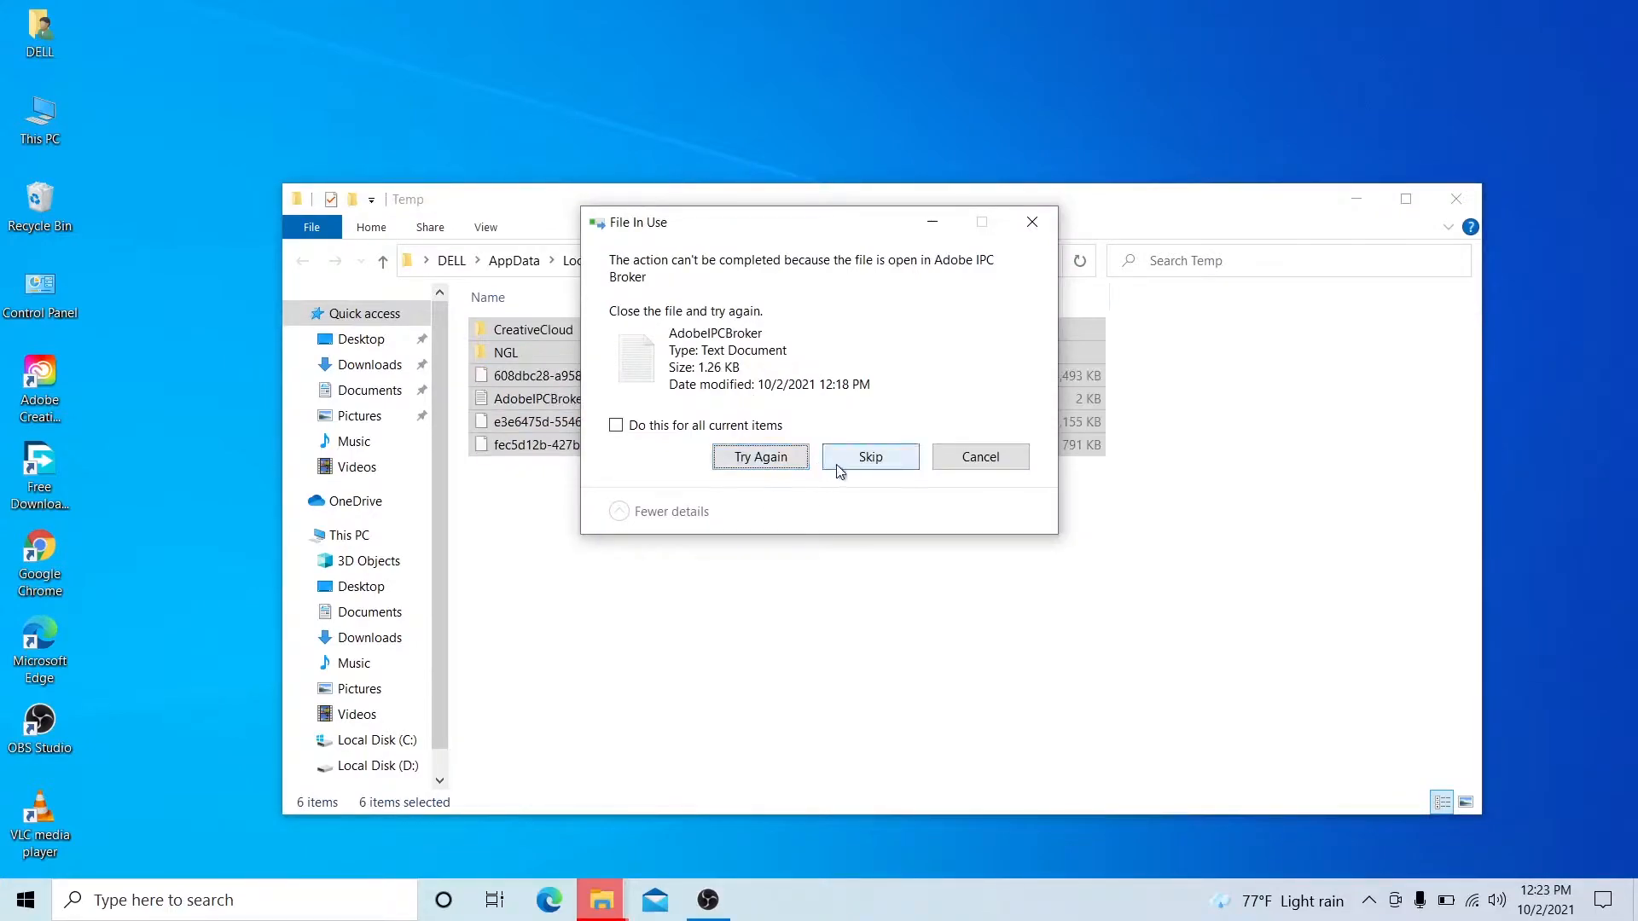
pyautogui.click(840, 471)
pyautogui.click(736, 427)
pyautogui.click(868, 456)
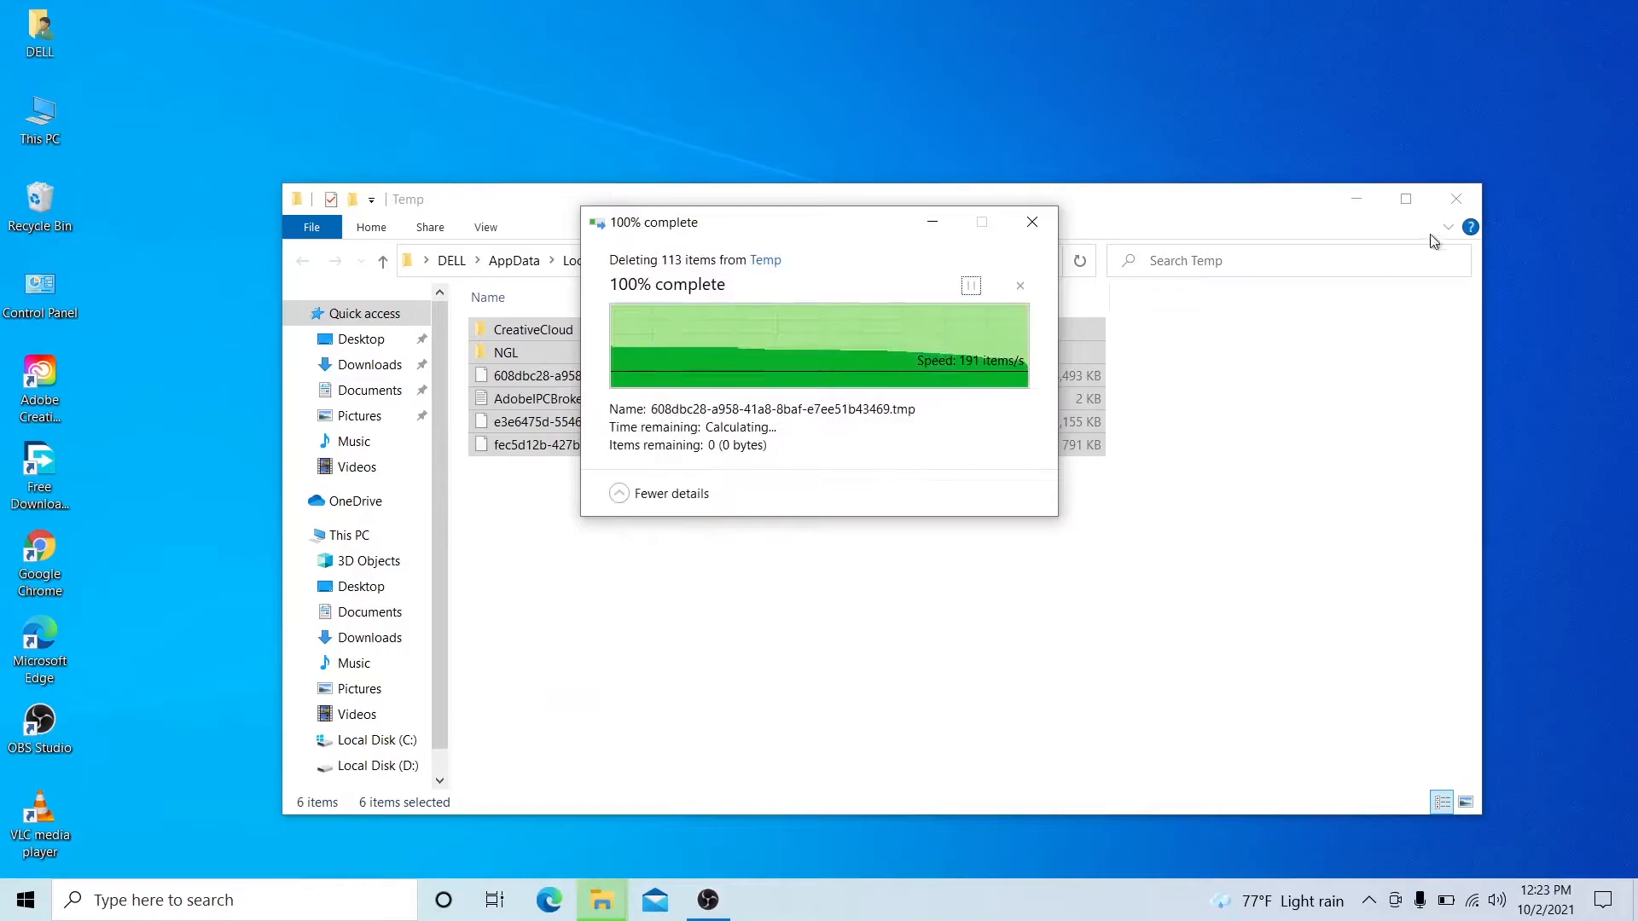
pyautogui.click(1461, 199)
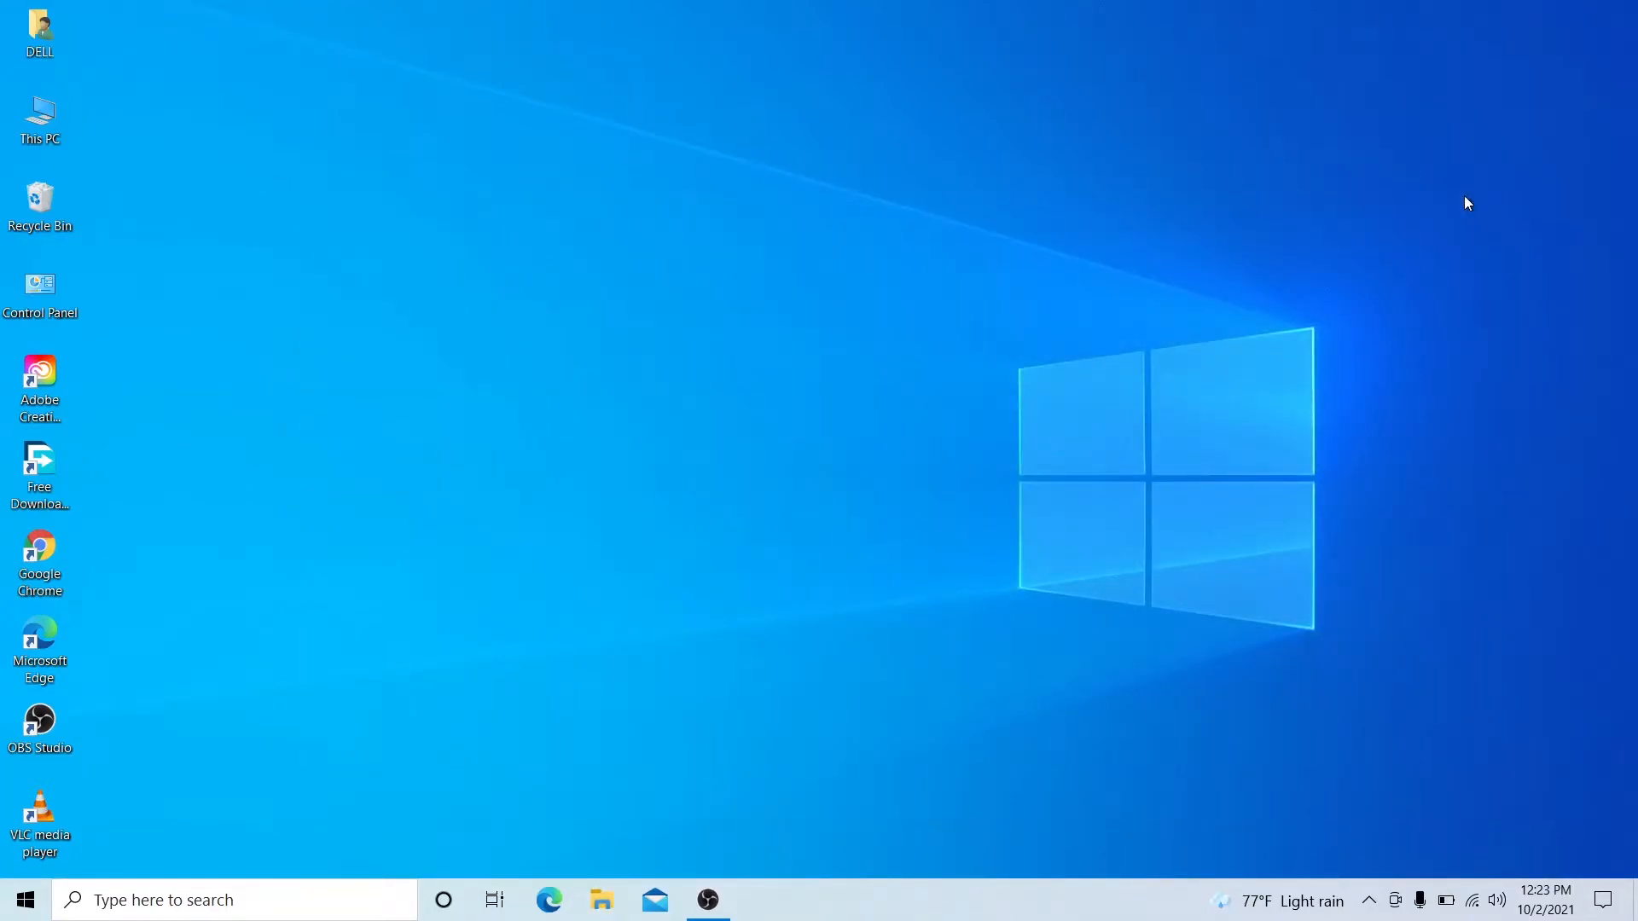
# - Open the Windows Prefetch folder by running the command "prefetch"
pyautogui.press('super+r')
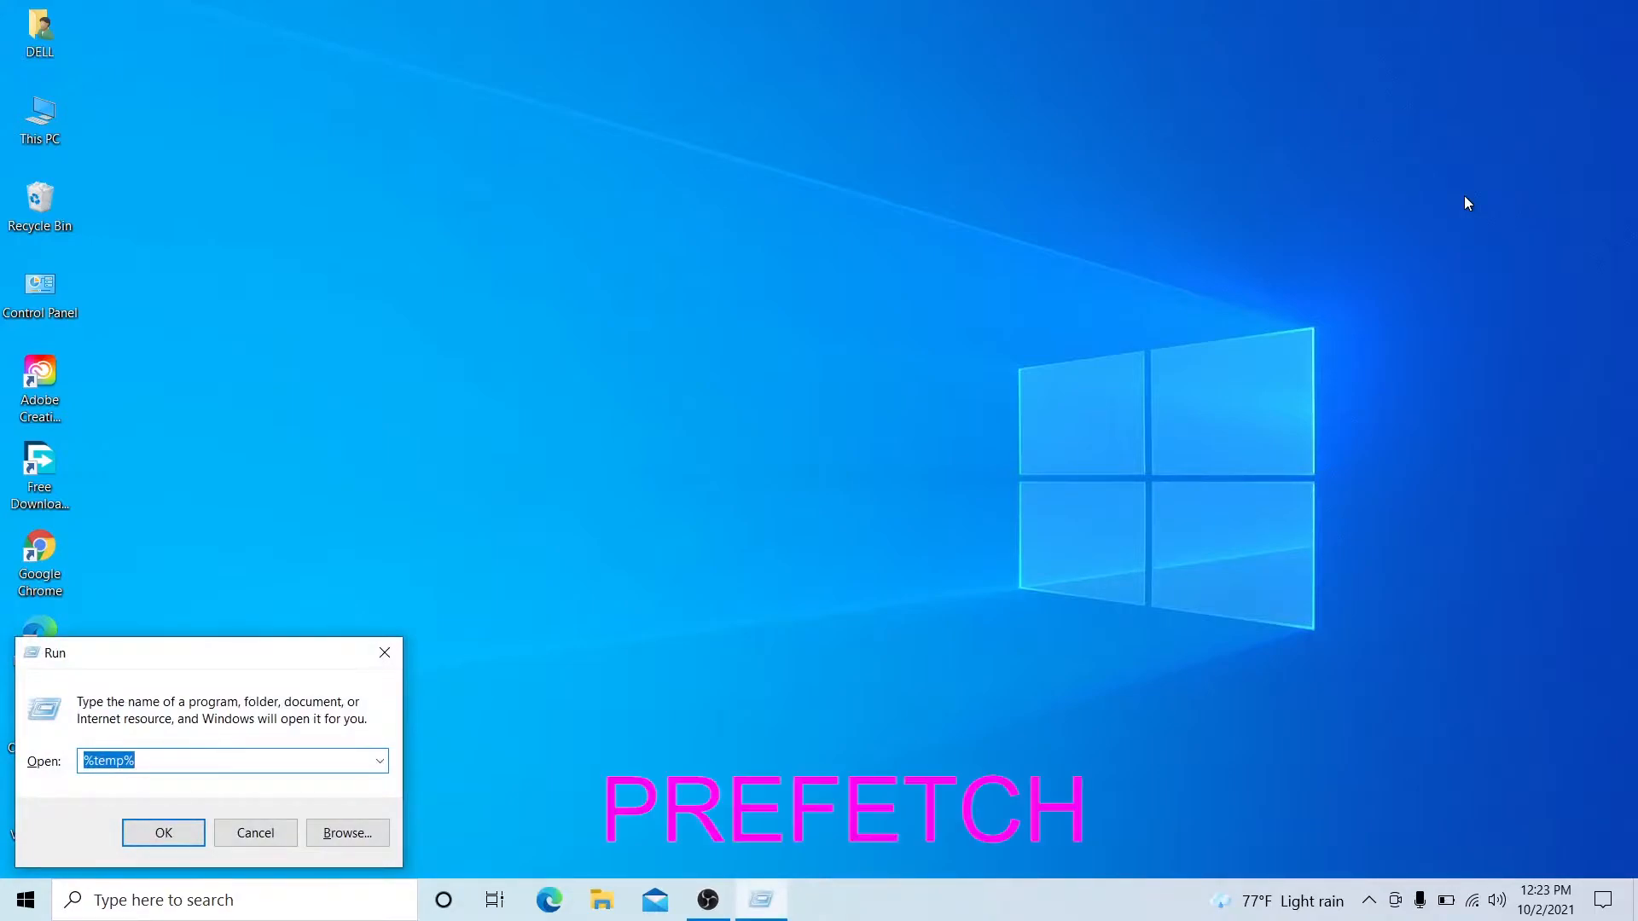
pyautogui.write('prefetch')
pyautogui.press('Return')
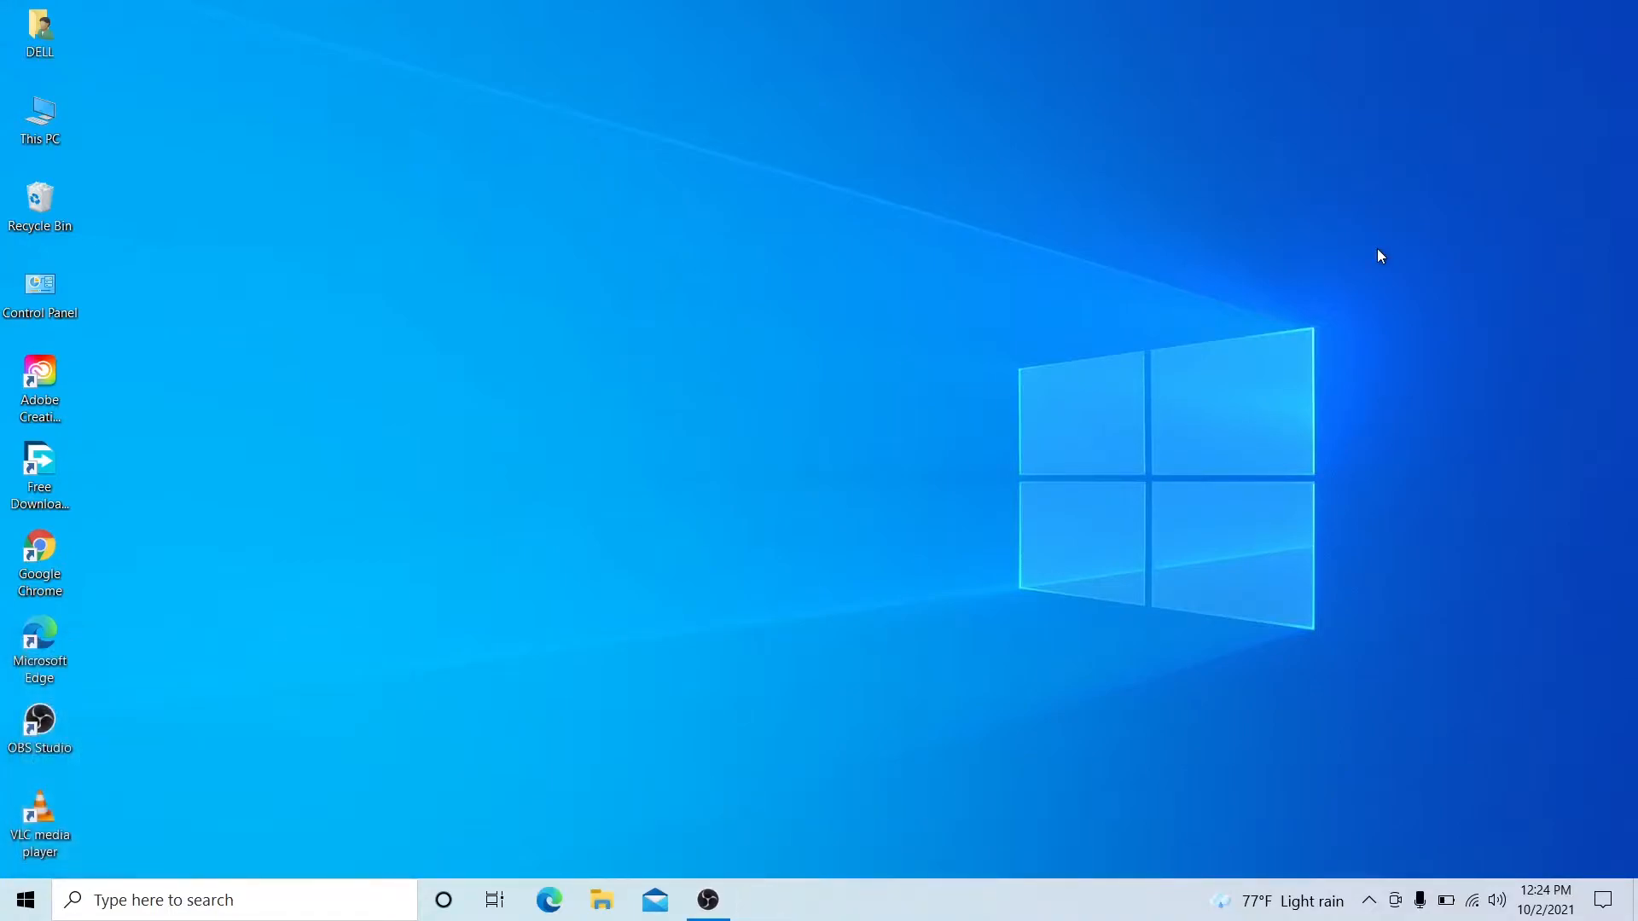
# - Permanently delete all files and folders in the Prefetch folder
pyautogui.scroll(-2, 1197, 517)
pyautogui.scroll(-20, 1197, 517)
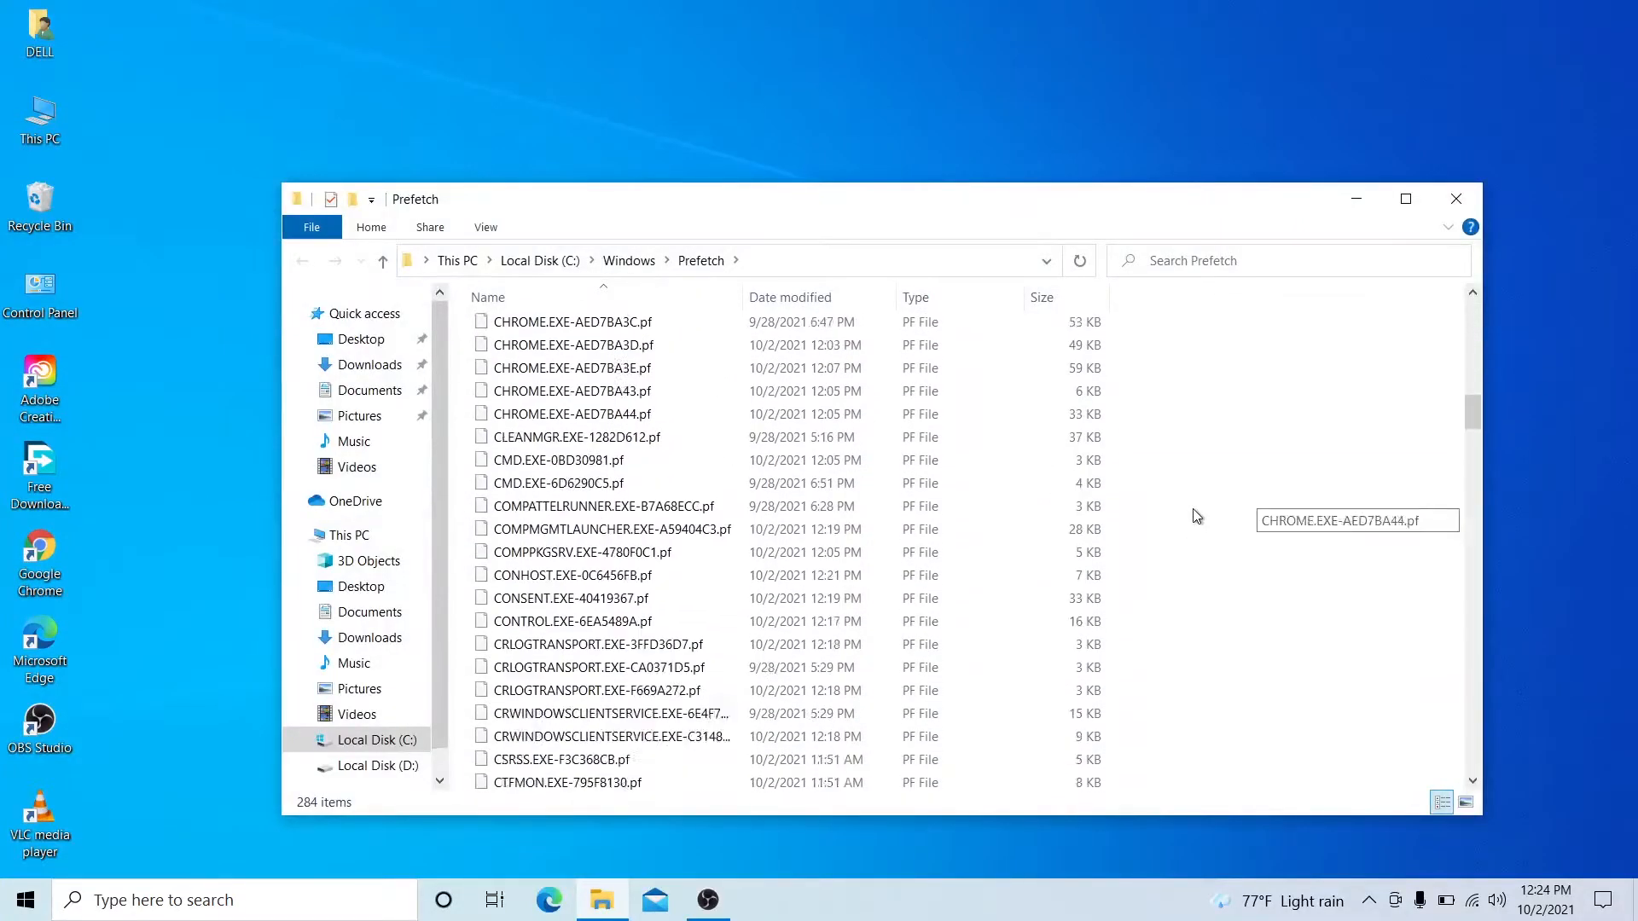
pyautogui.scroll(20, 1197, 516)
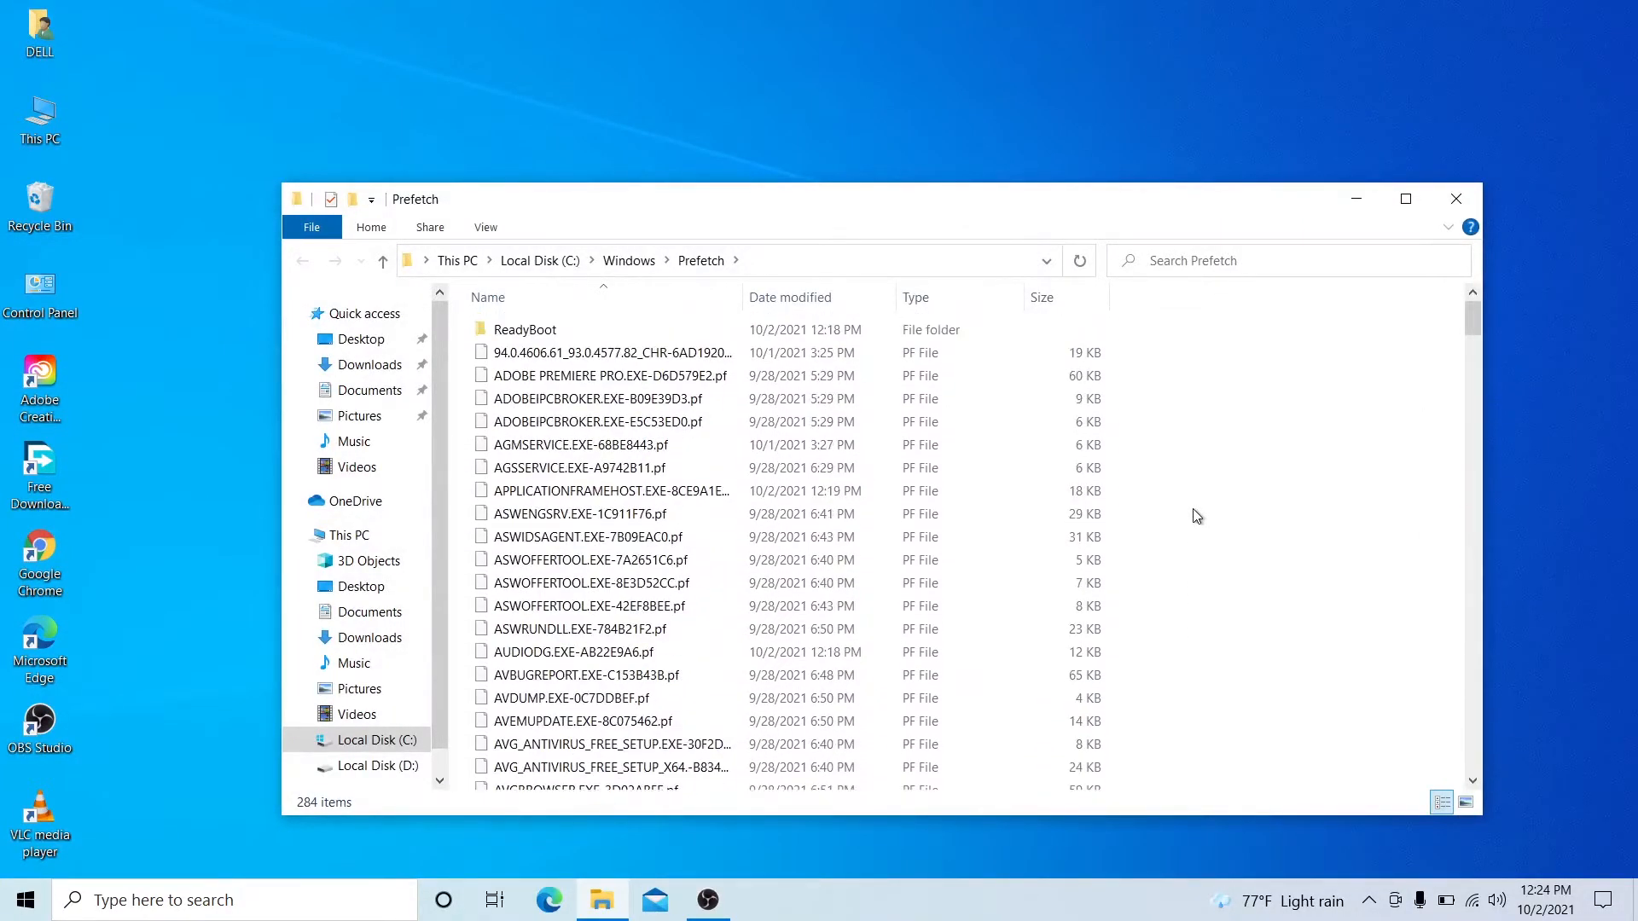
pyautogui.hotkey('ctrl', 'a')
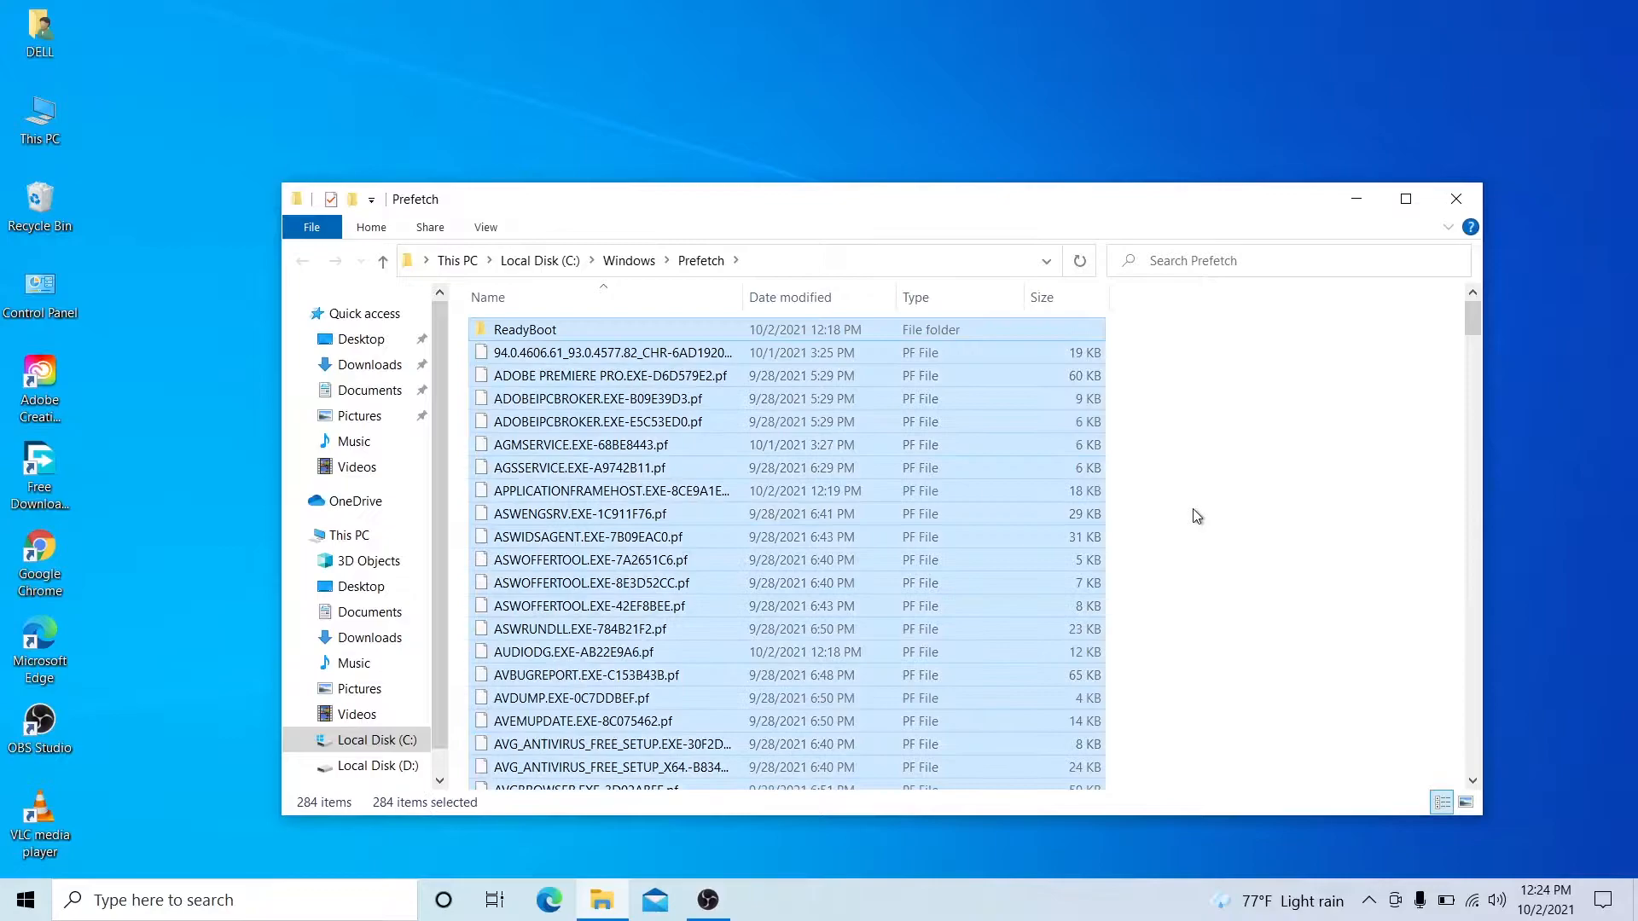
pyautogui.hotkey('shift', 'Delete')
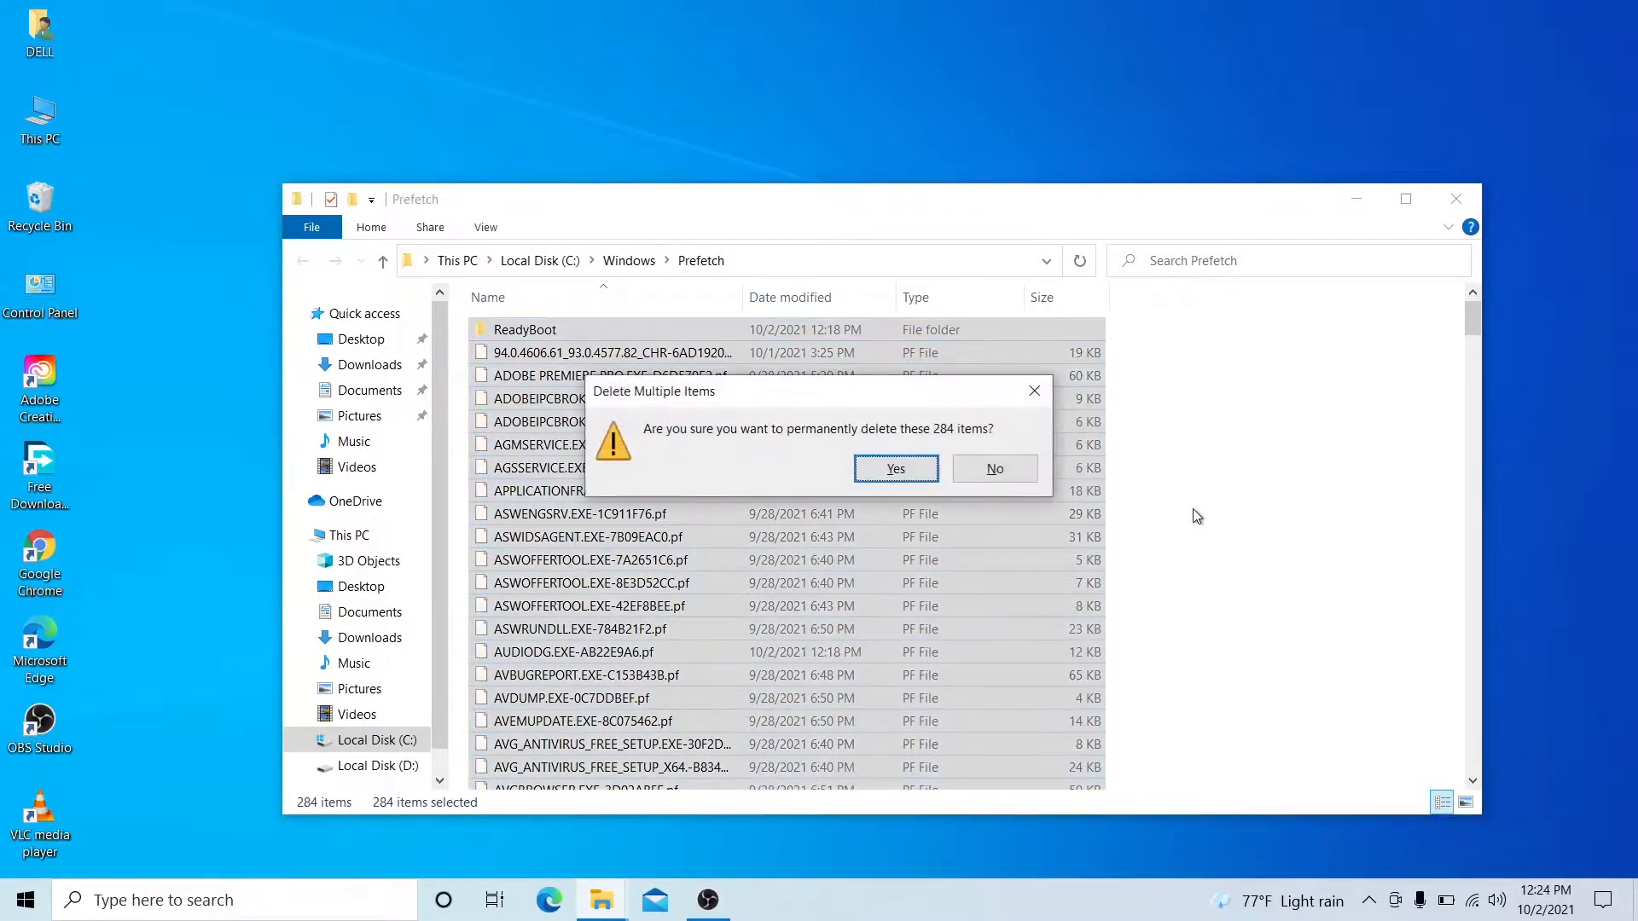
pyautogui.press('Return')
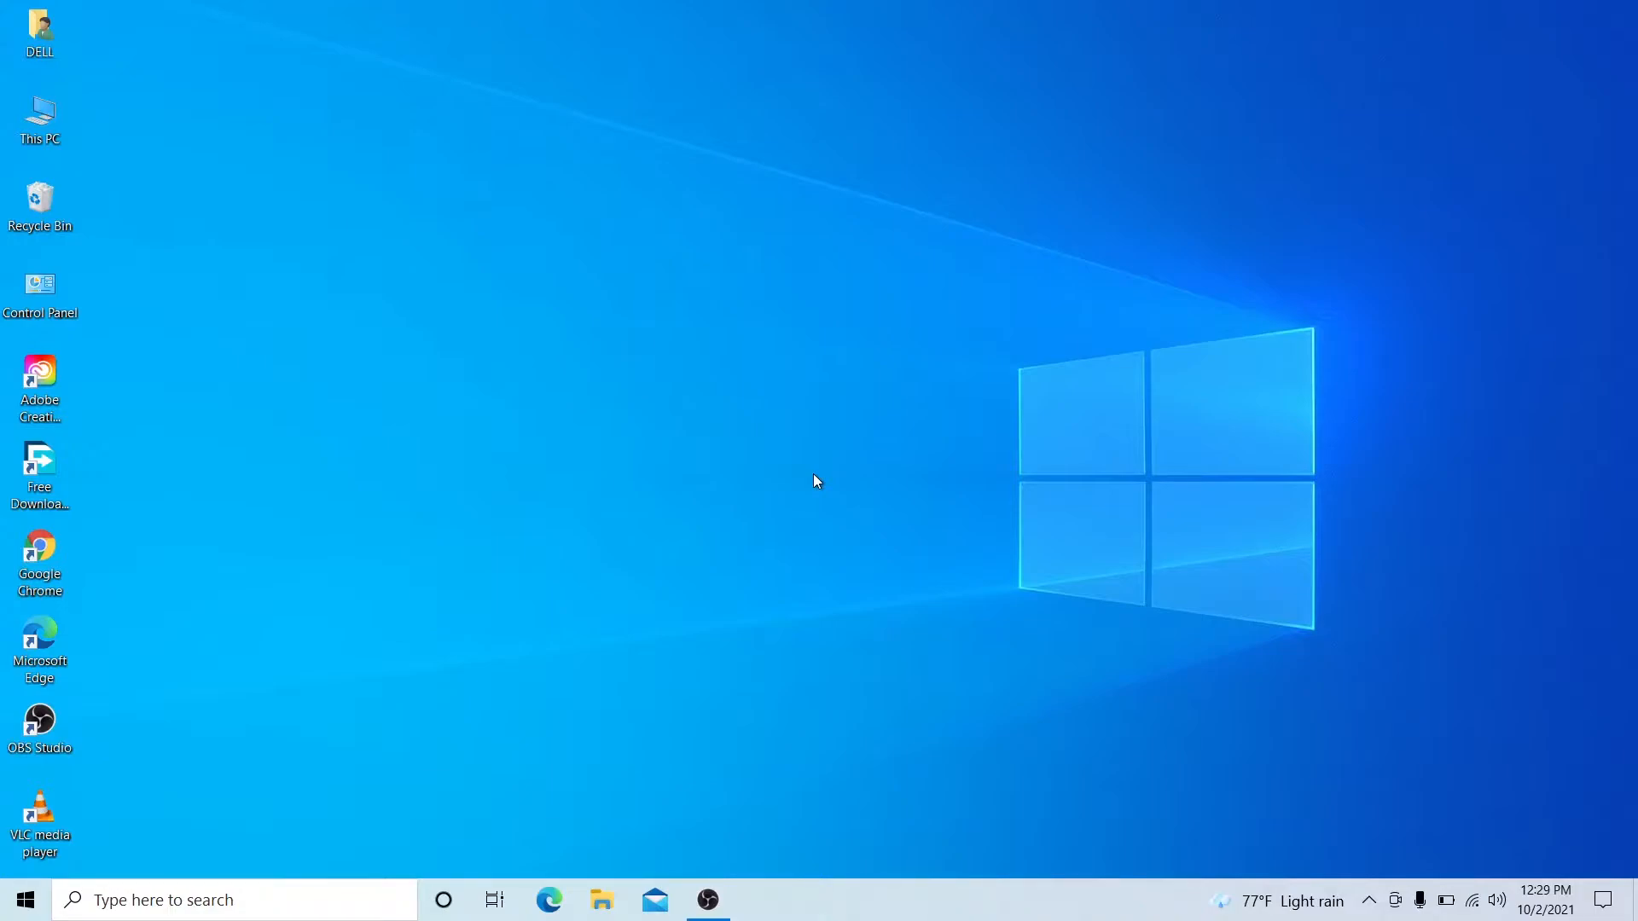
# - Run "msconfig" and open Task Manager's startup items from the System Configuration startup settings
pyautogui.press('super+r')
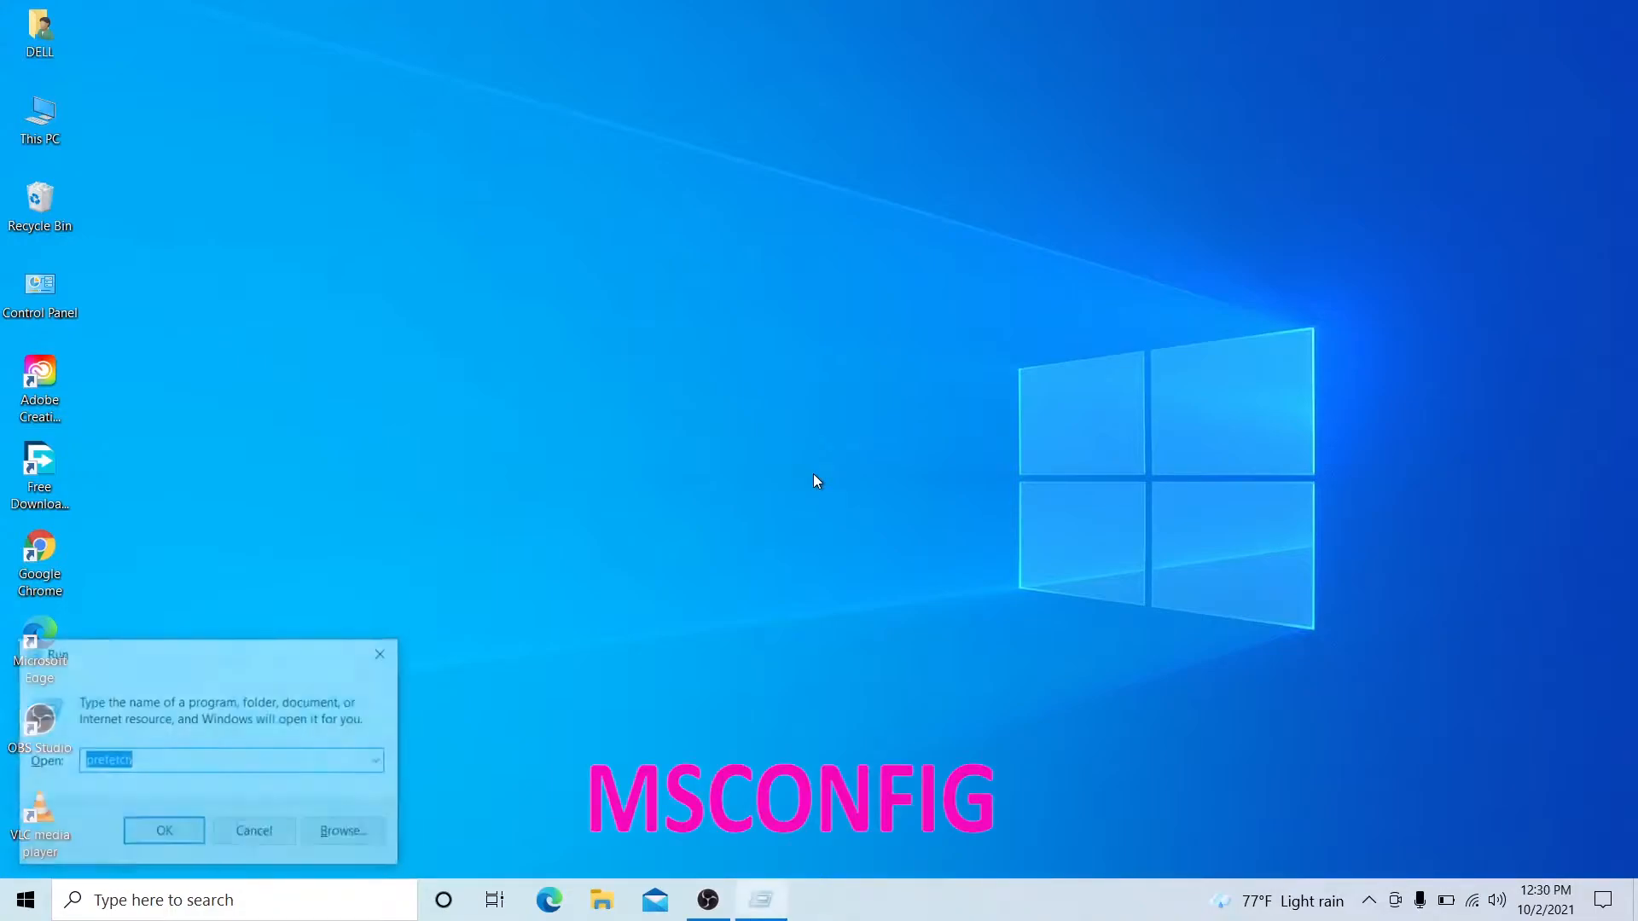
pyautogui.write('ms')
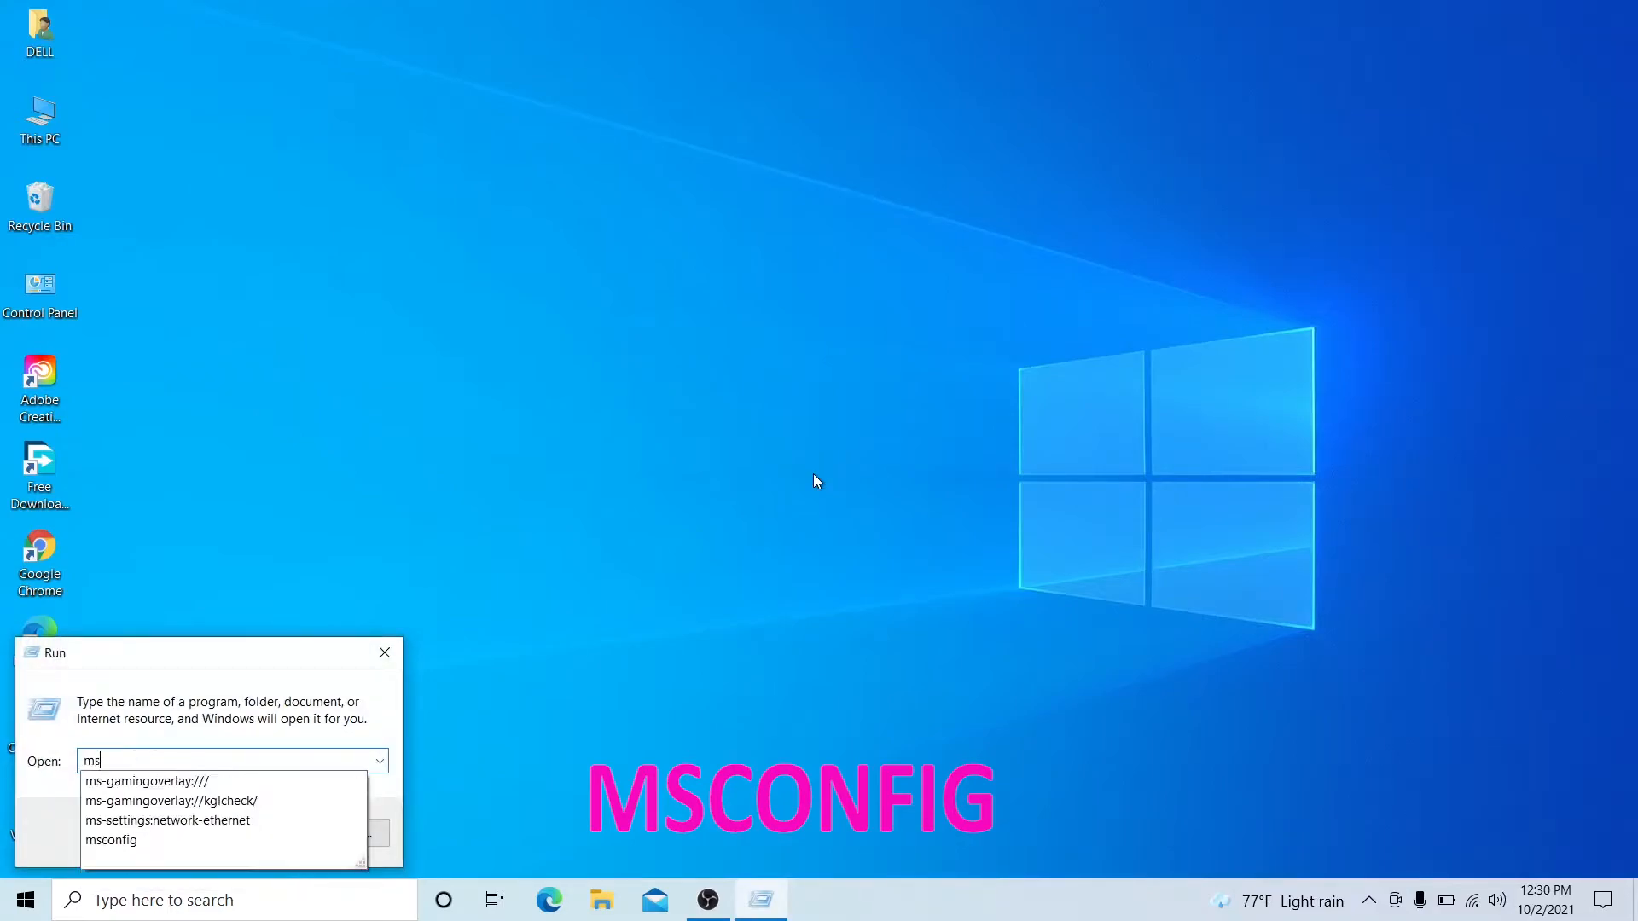
pyautogui.write('config')
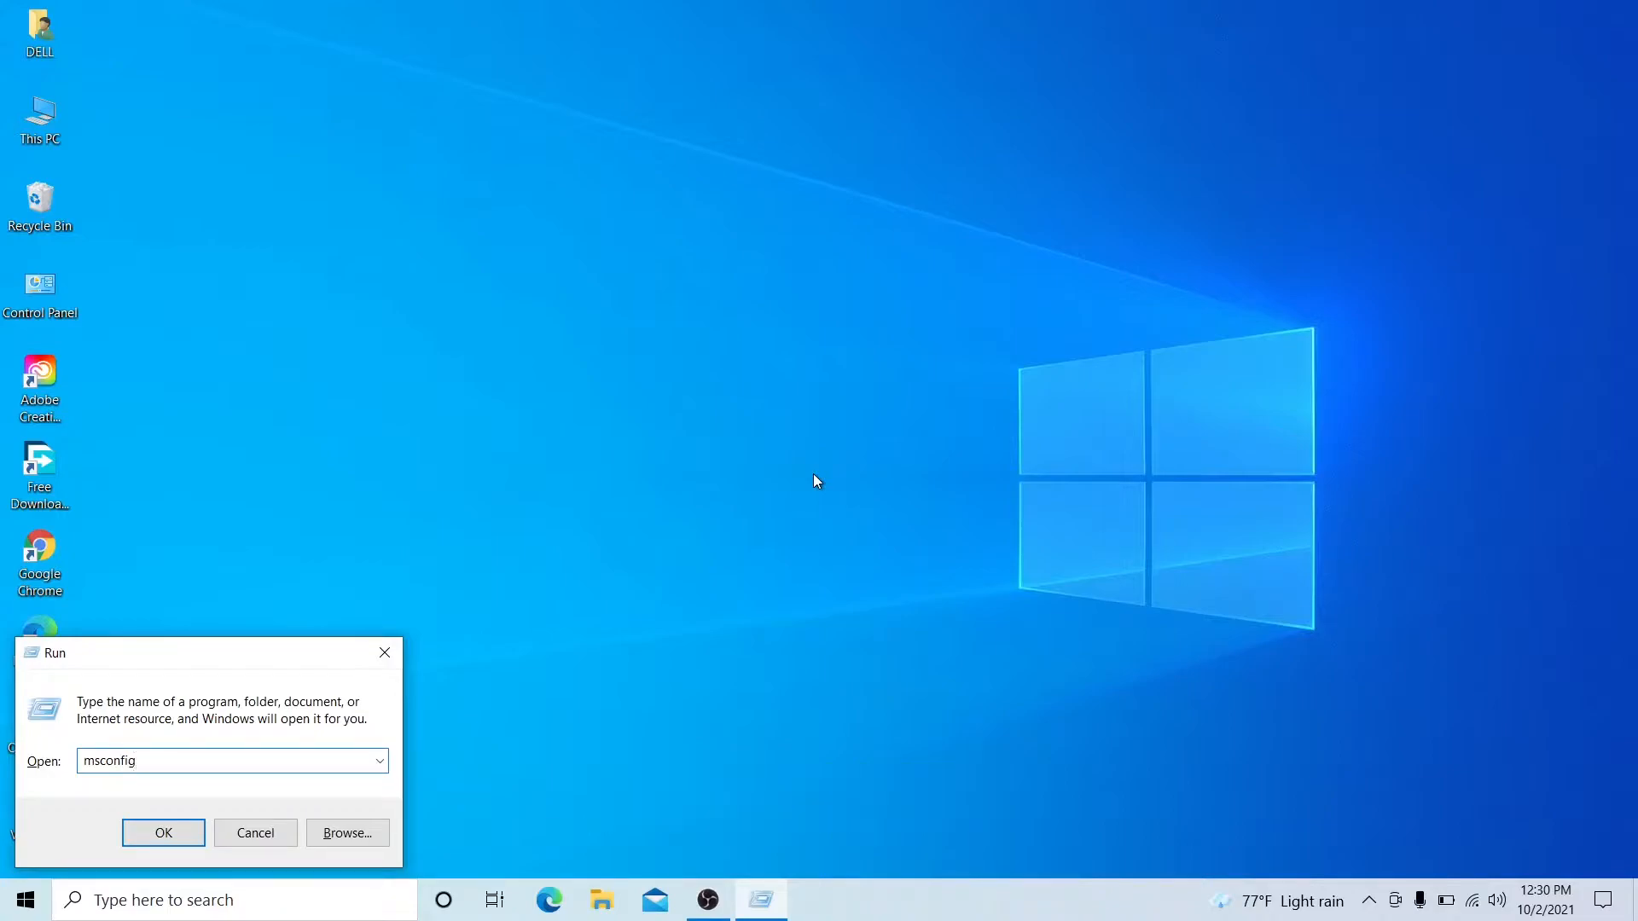
pyautogui.press('Return')
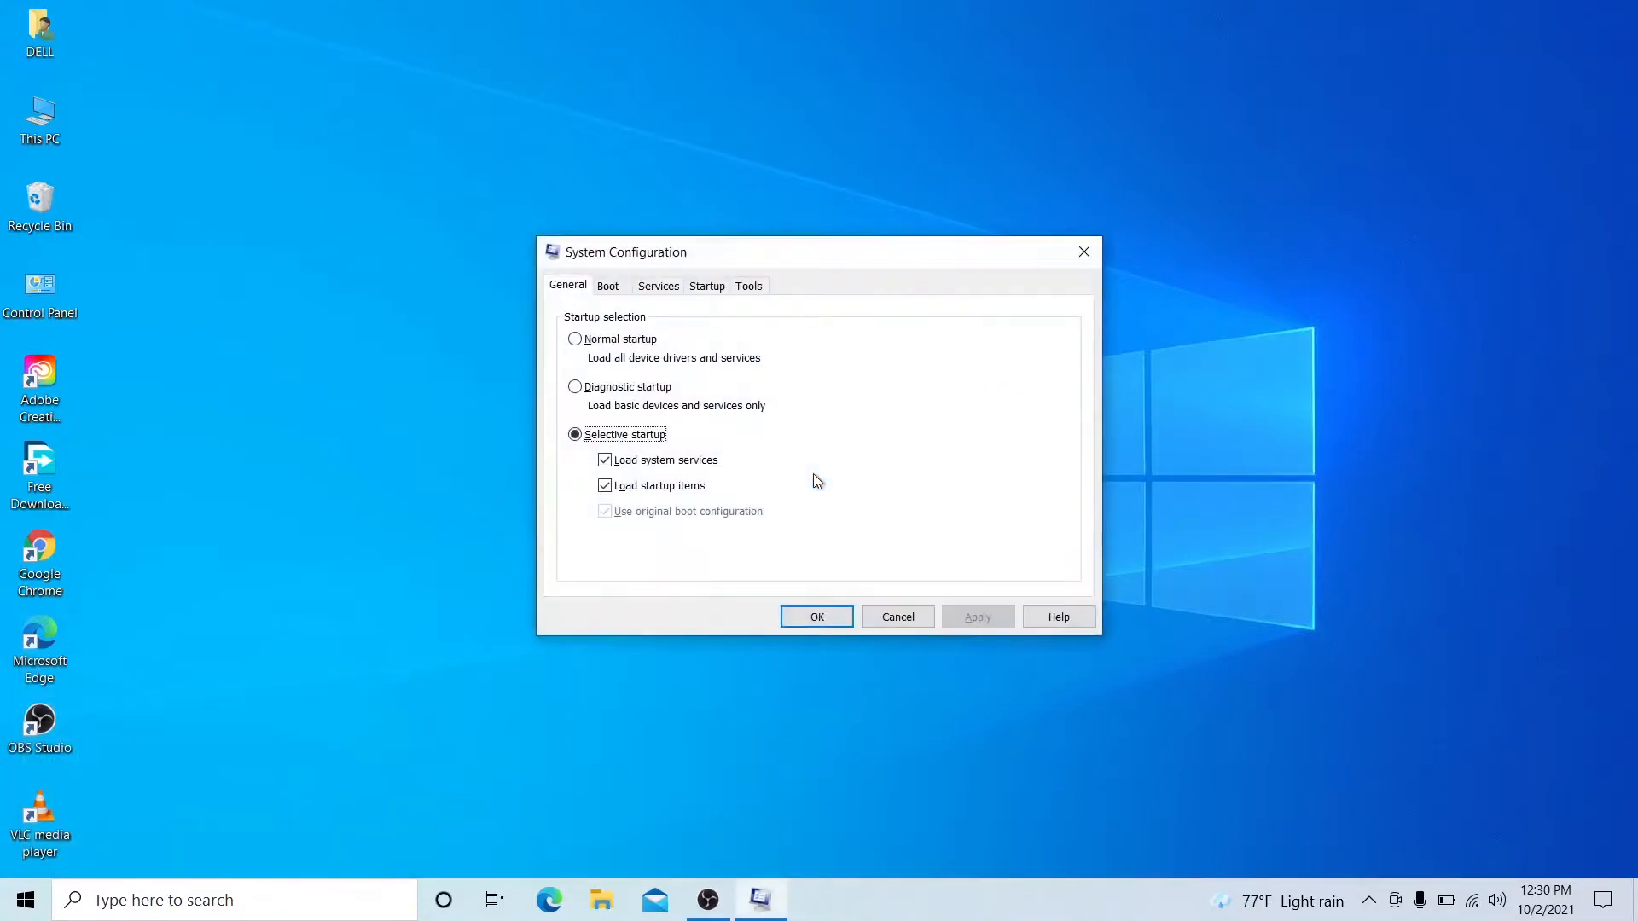
pyautogui.click(707, 290)
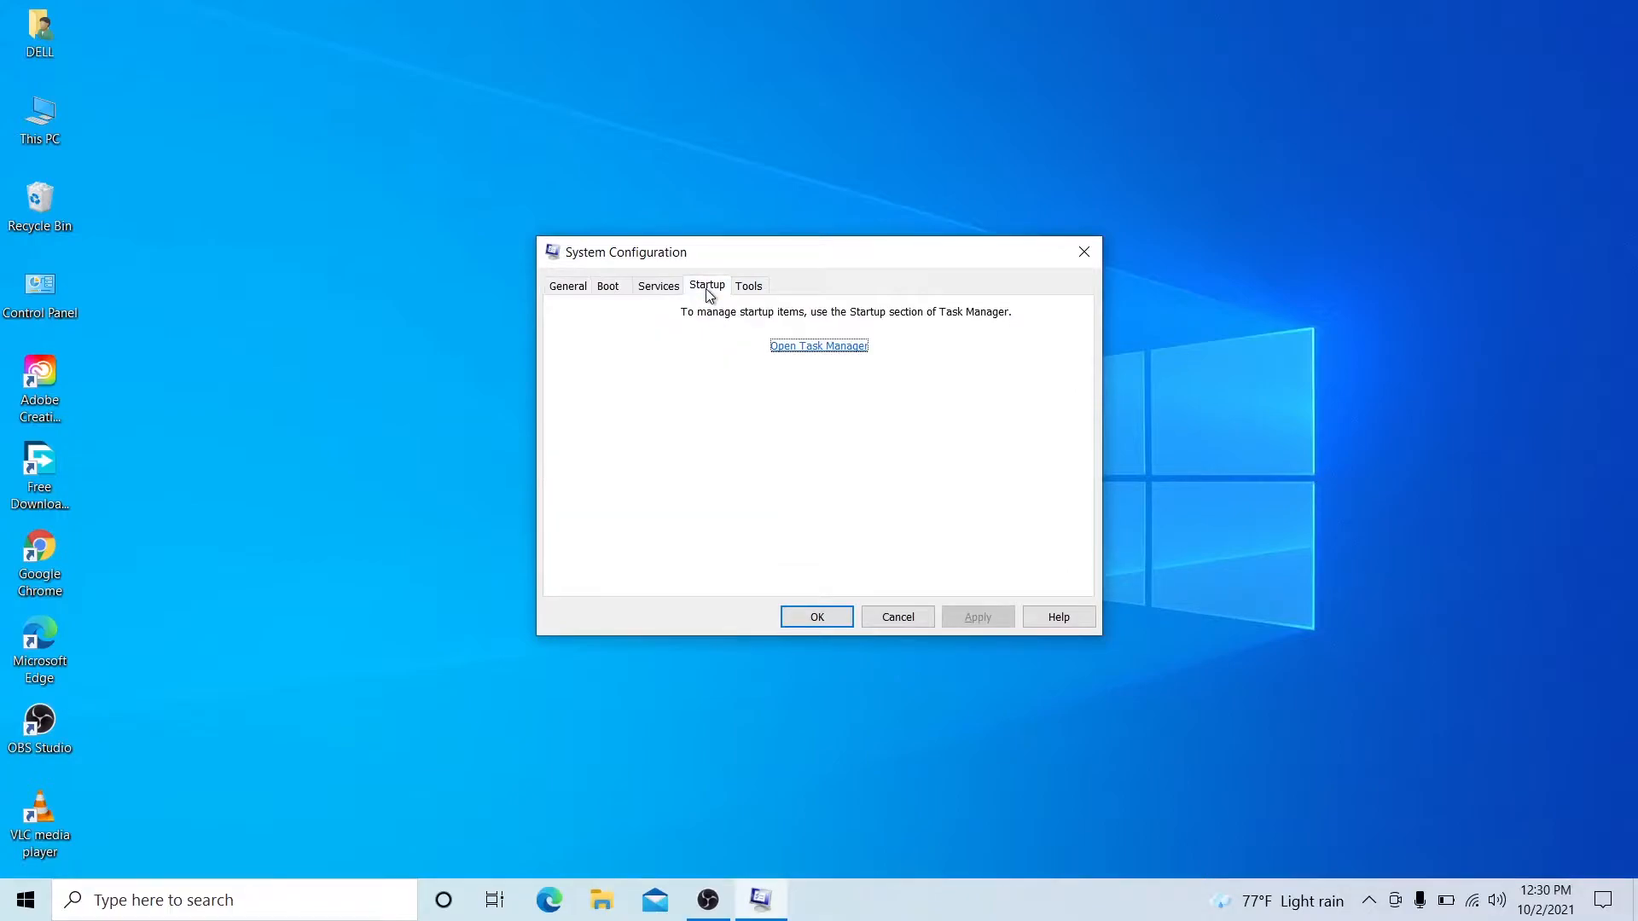
pyautogui.click(812, 352)
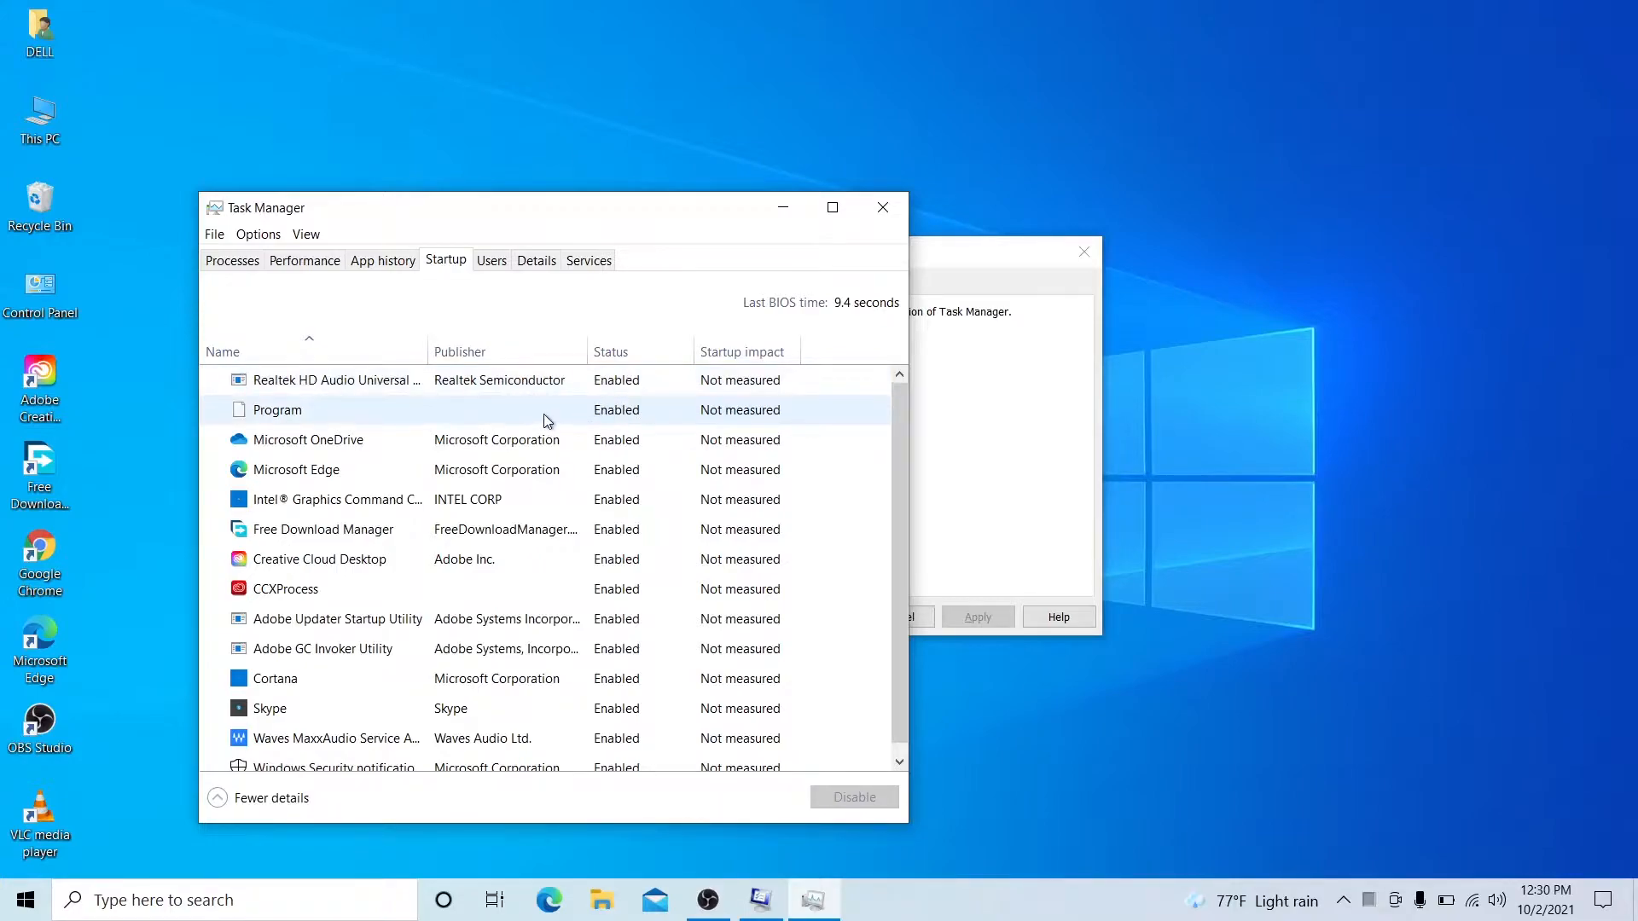
# - Disable Microsoft OneDrive, Microsoft Edge, Free Download Manager and Creative Cloud Desktop as startup programs
pyautogui.click(509, 440)
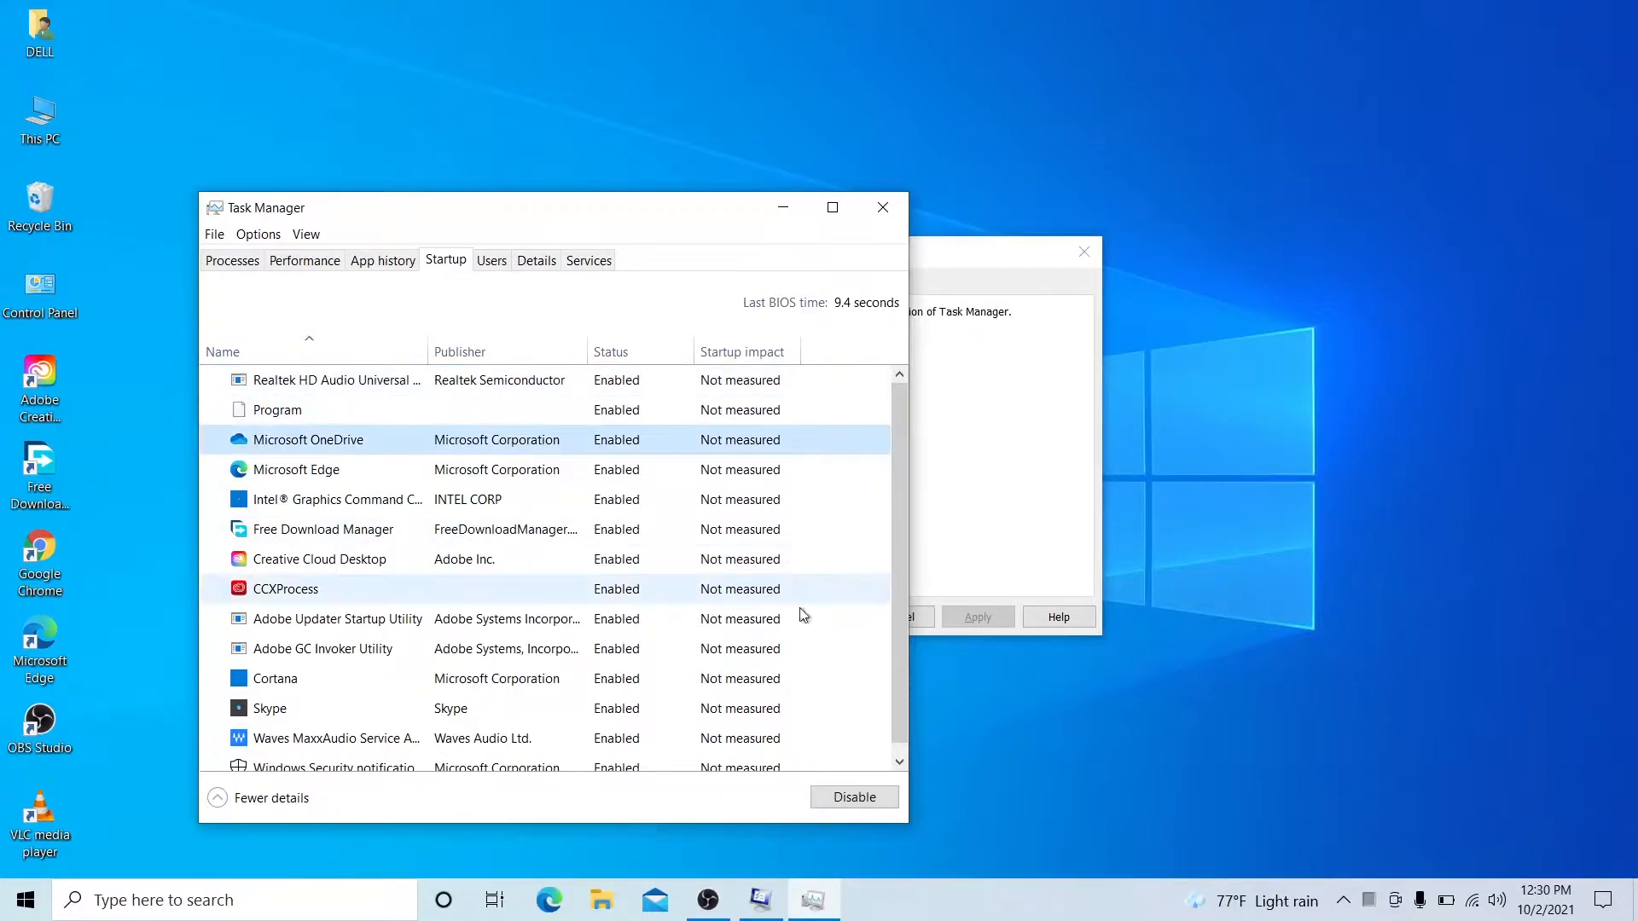
pyautogui.click(854, 797)
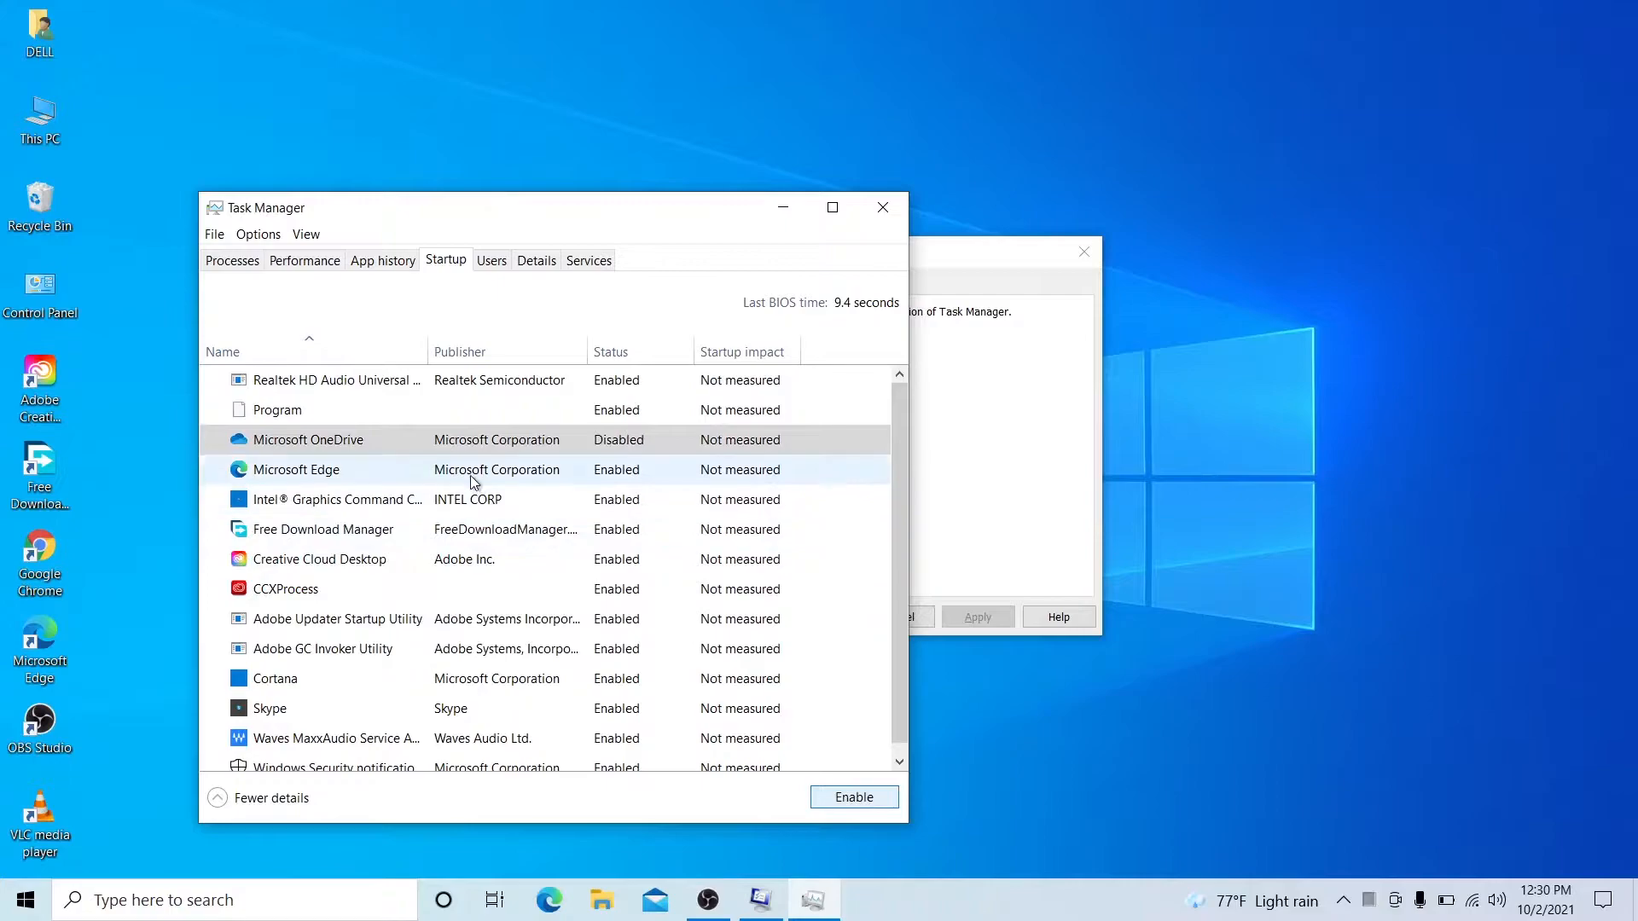
pyautogui.click(469, 475)
pyautogui.click(854, 796)
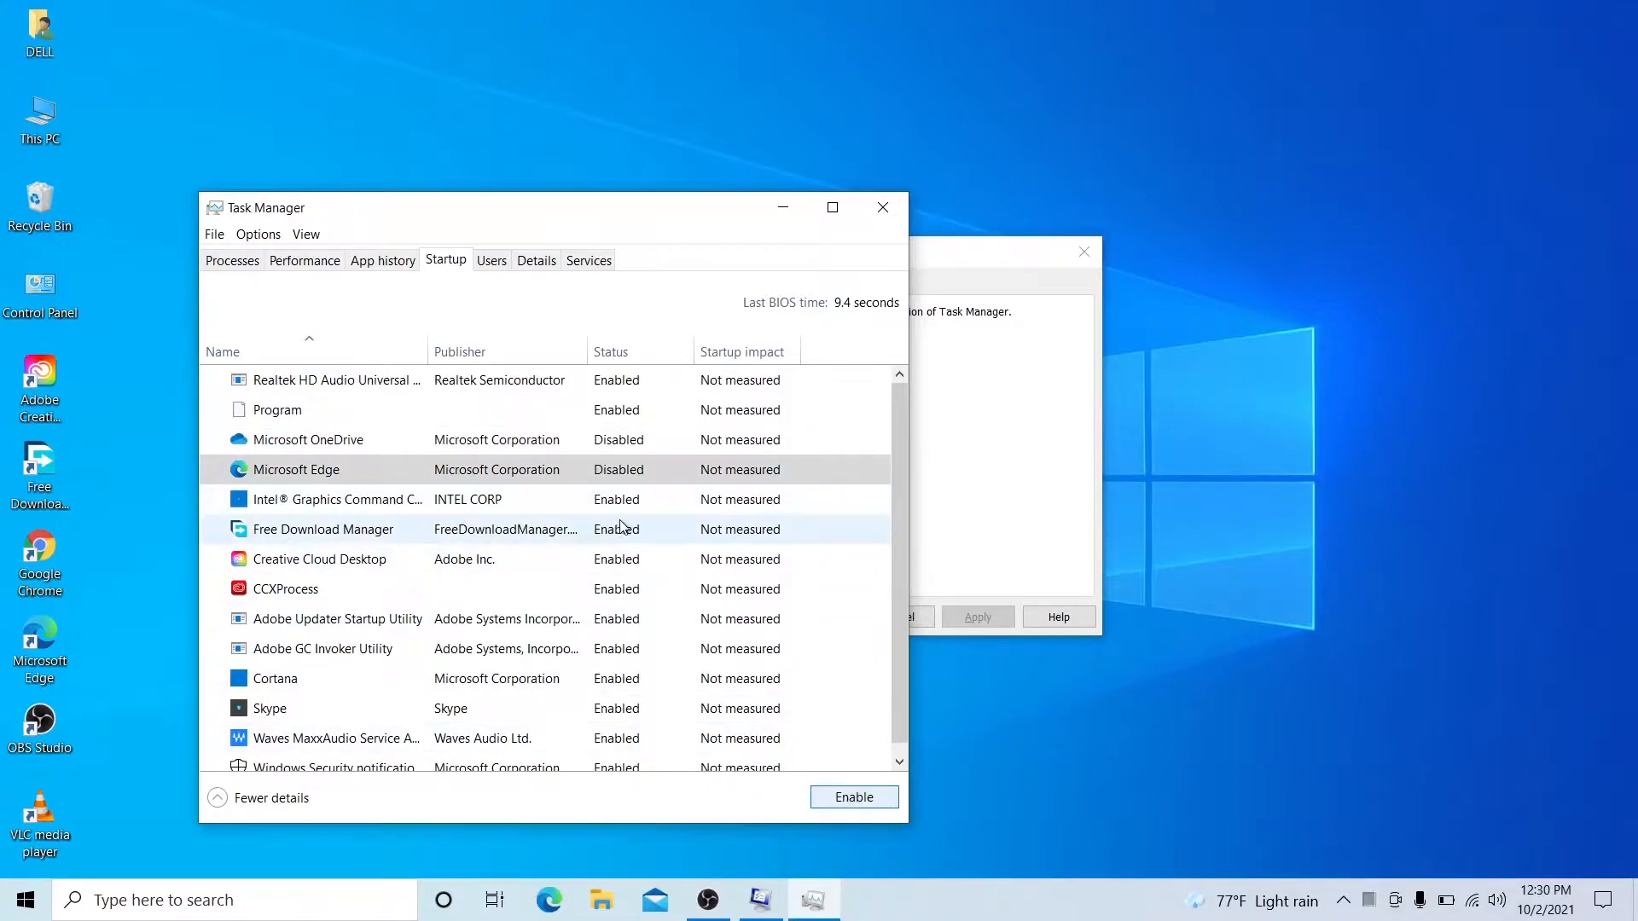
pyautogui.click(512, 530)
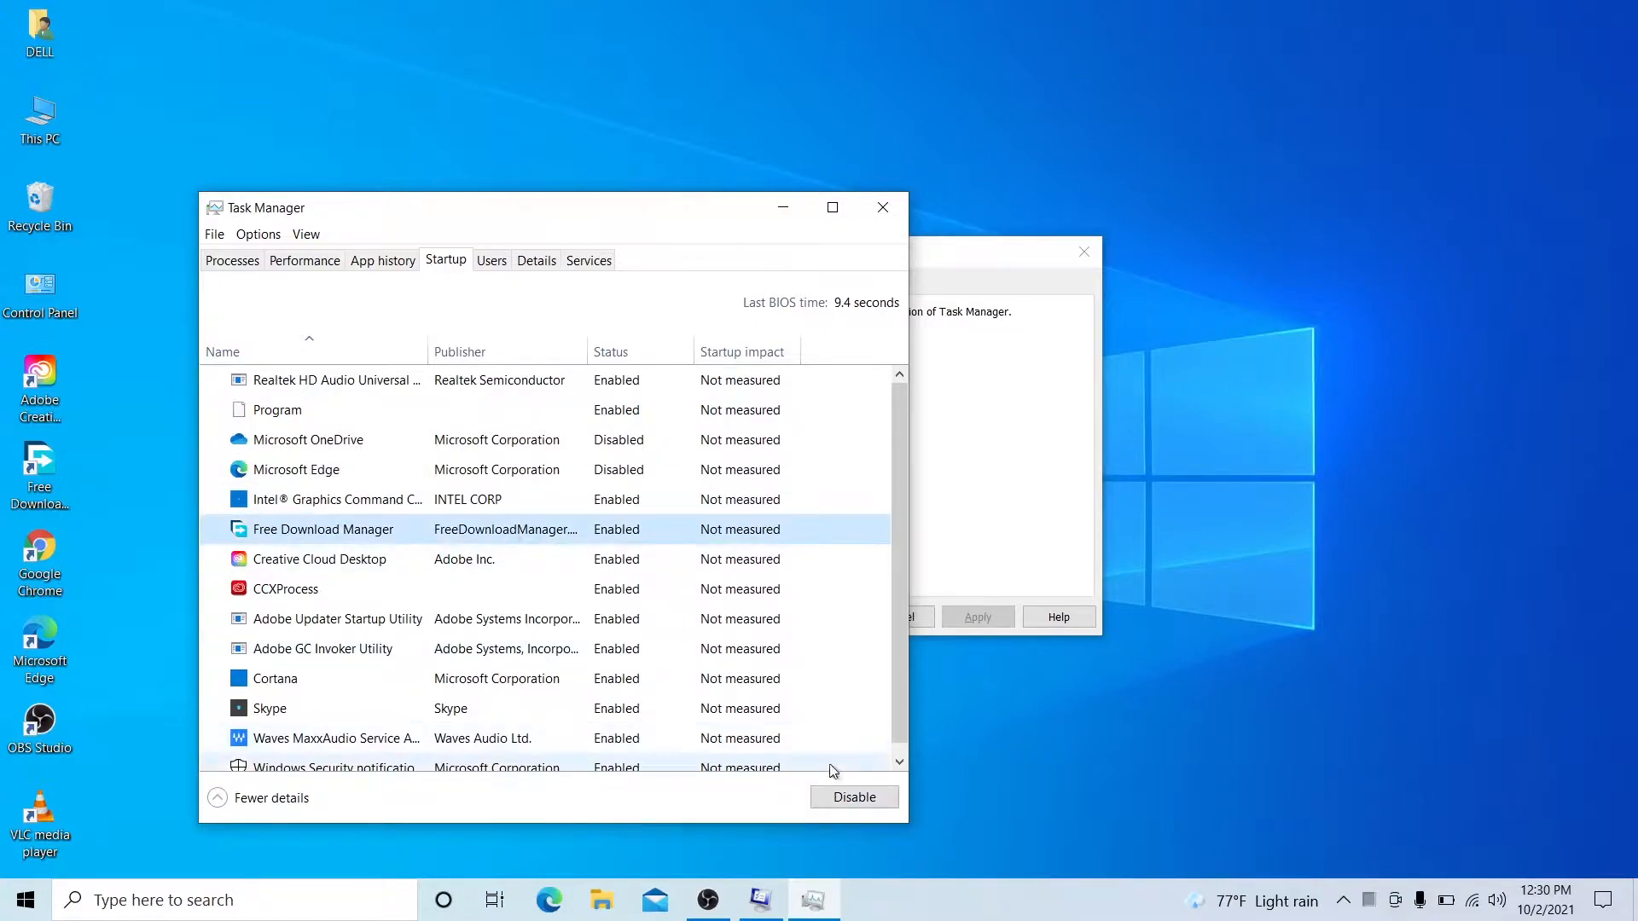
pyautogui.click(854, 797)
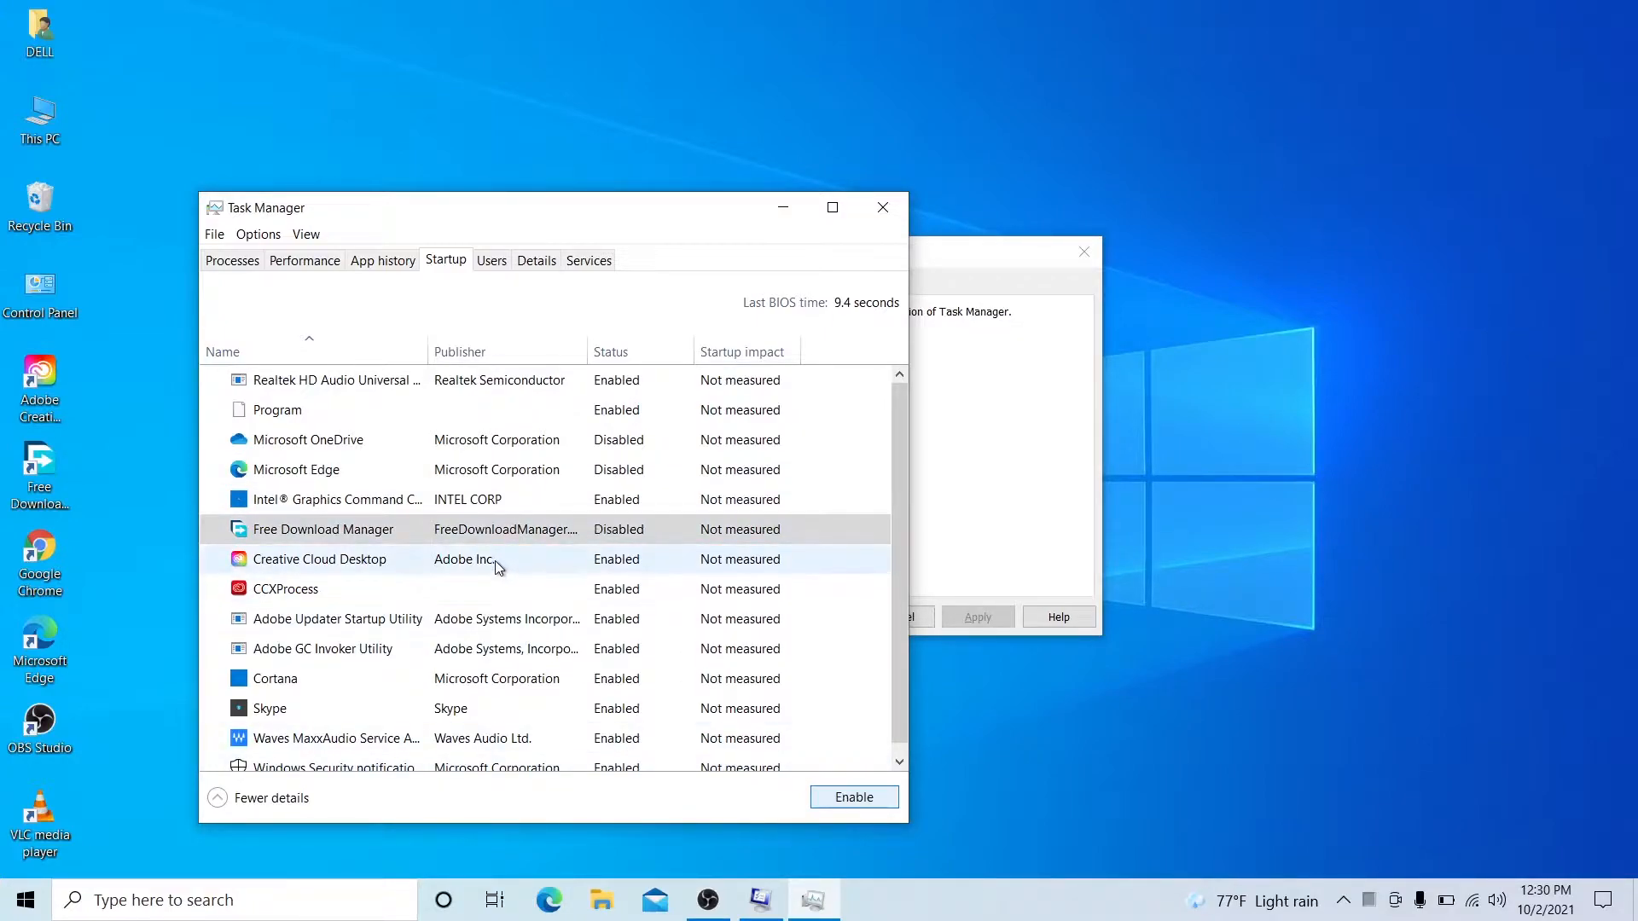
pyautogui.click(495, 561)
pyautogui.click(815, 794)
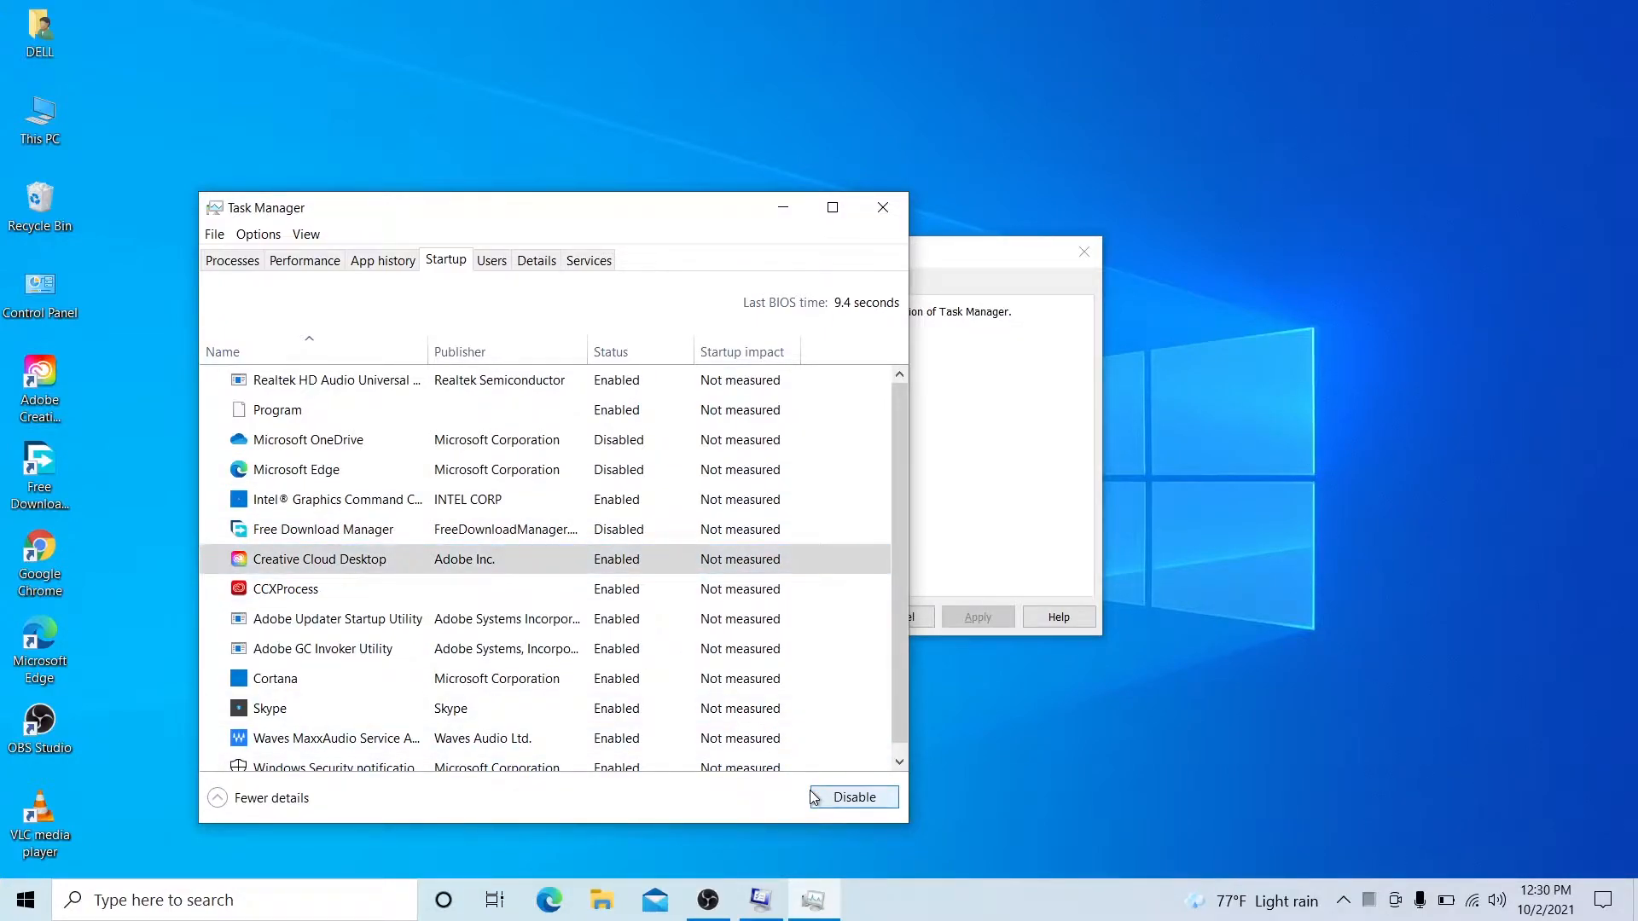
# - Disable CCXProcess, Adobe Updater Startup Utility and Adobe GC Invoker Utility as startup programs
pyautogui.click(575, 590)
pyautogui.click(854, 797)
pyautogui.click(588, 622)
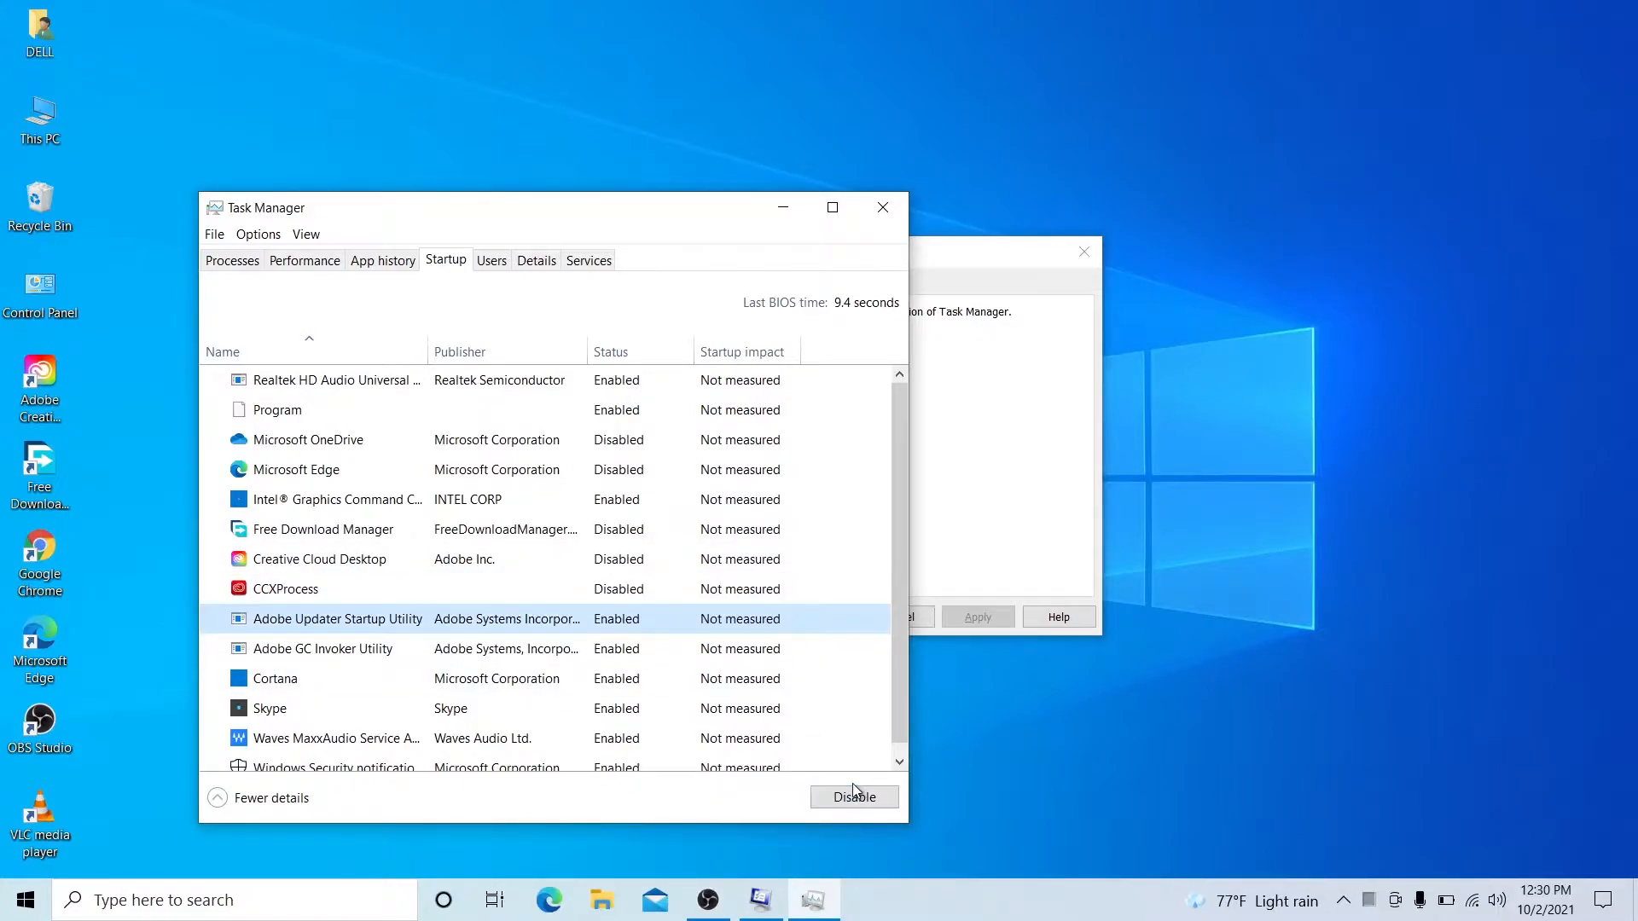
pyautogui.click(854, 795)
pyautogui.click(595, 651)
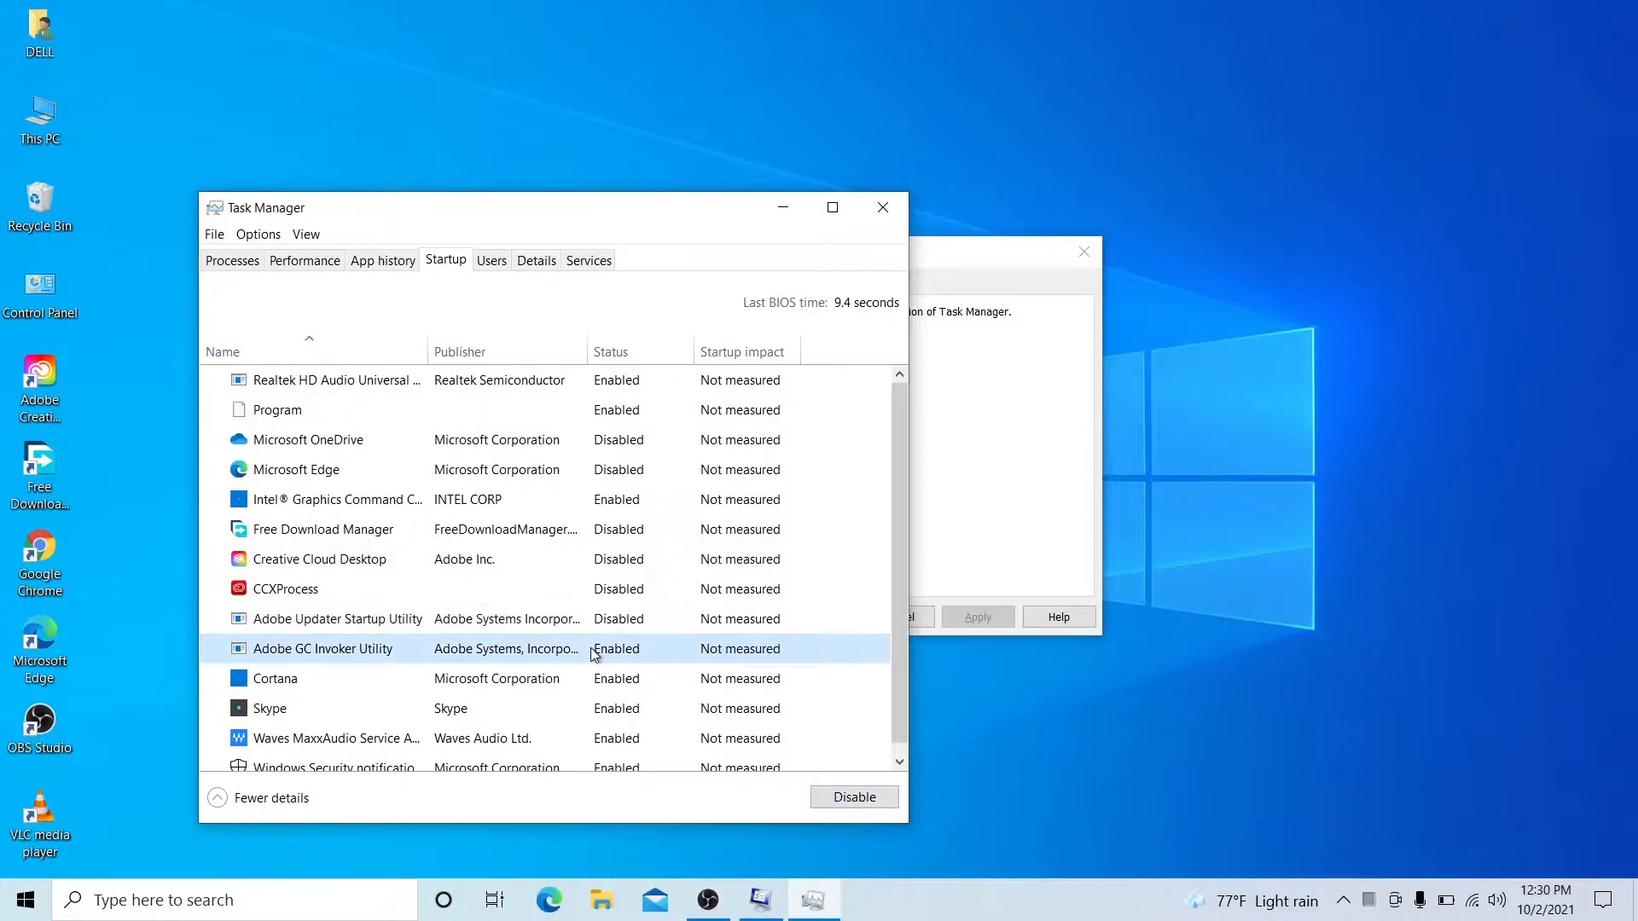
pyautogui.click(862, 804)
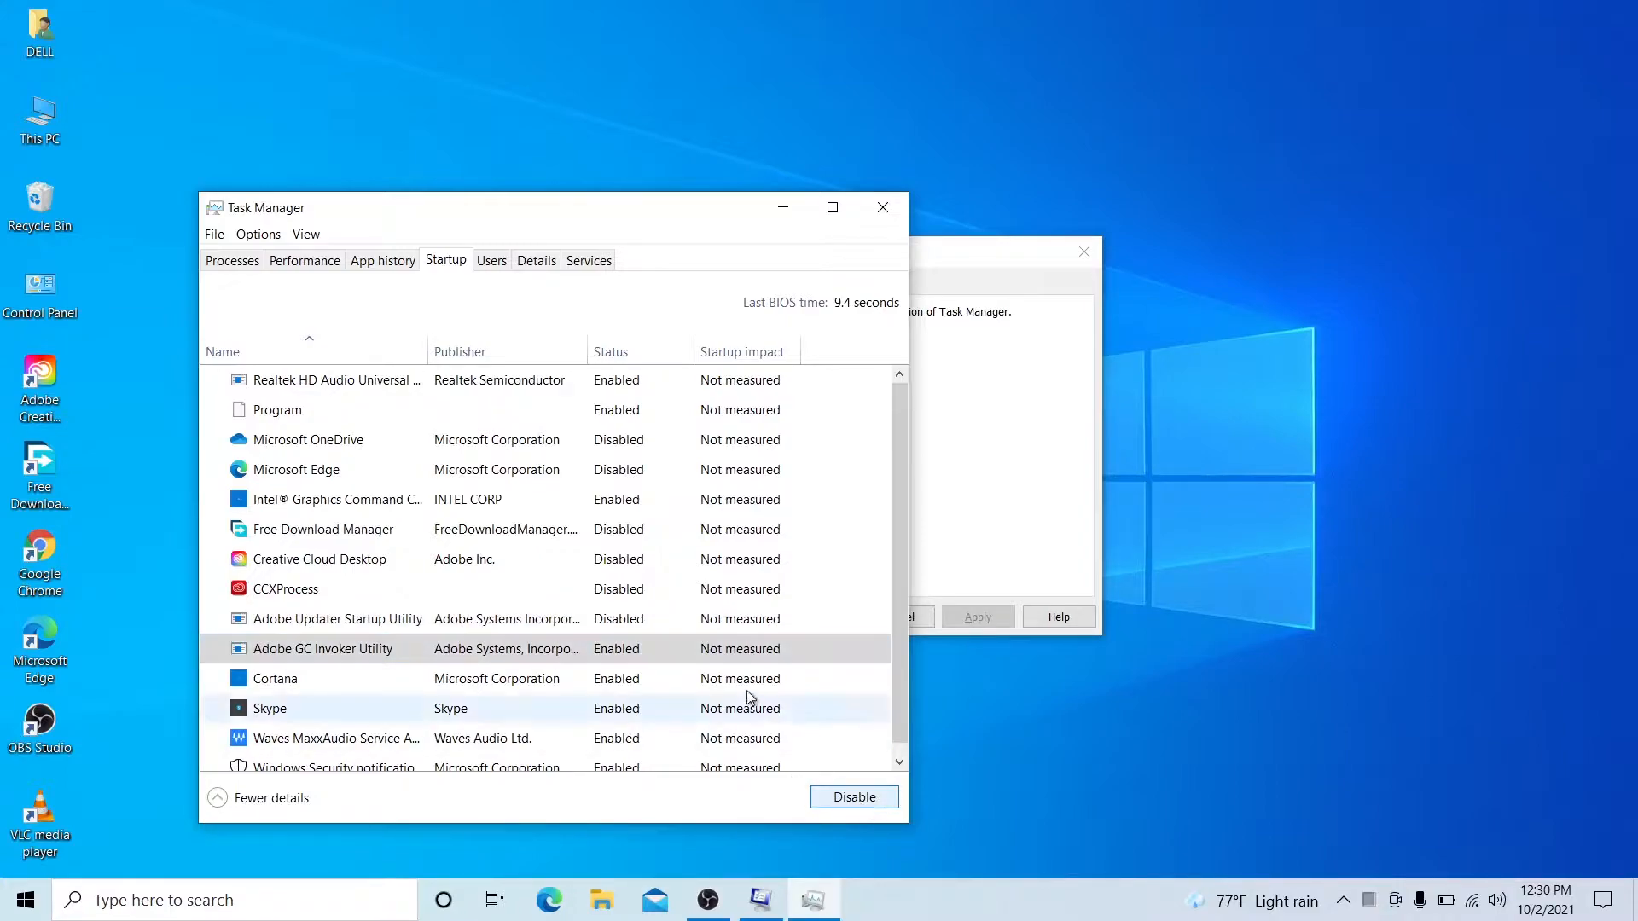
# - Disable Cortana and Skype as startup programs, then close Task Manager and confirm System Configuration
pyautogui.click(900, 762)
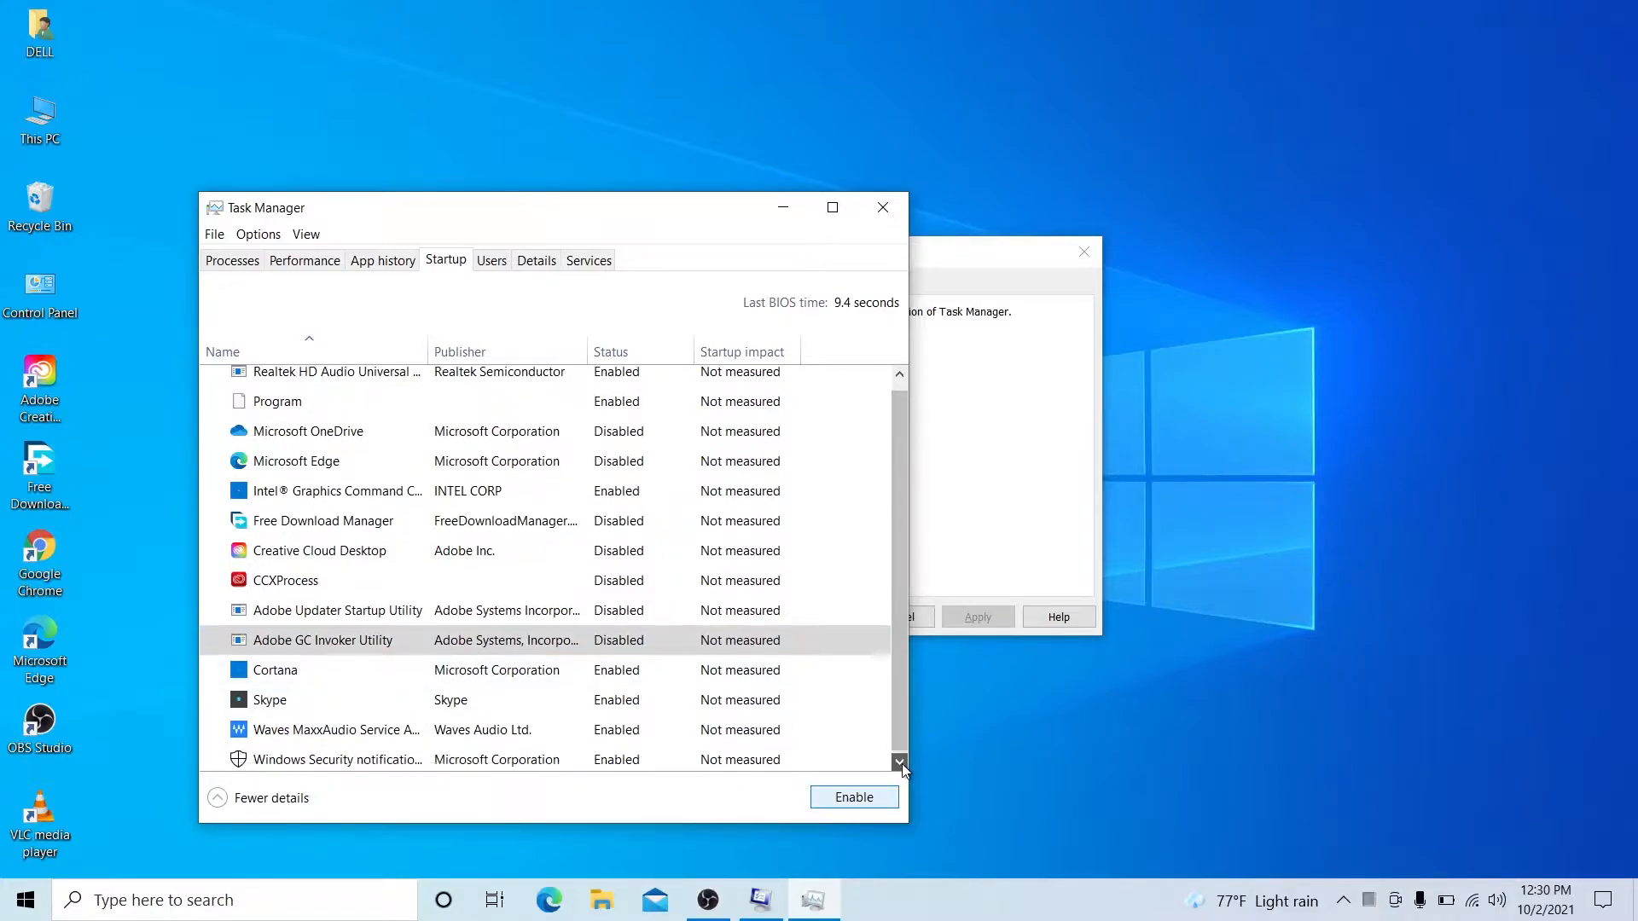
pyautogui.click(595, 674)
pyautogui.click(846, 798)
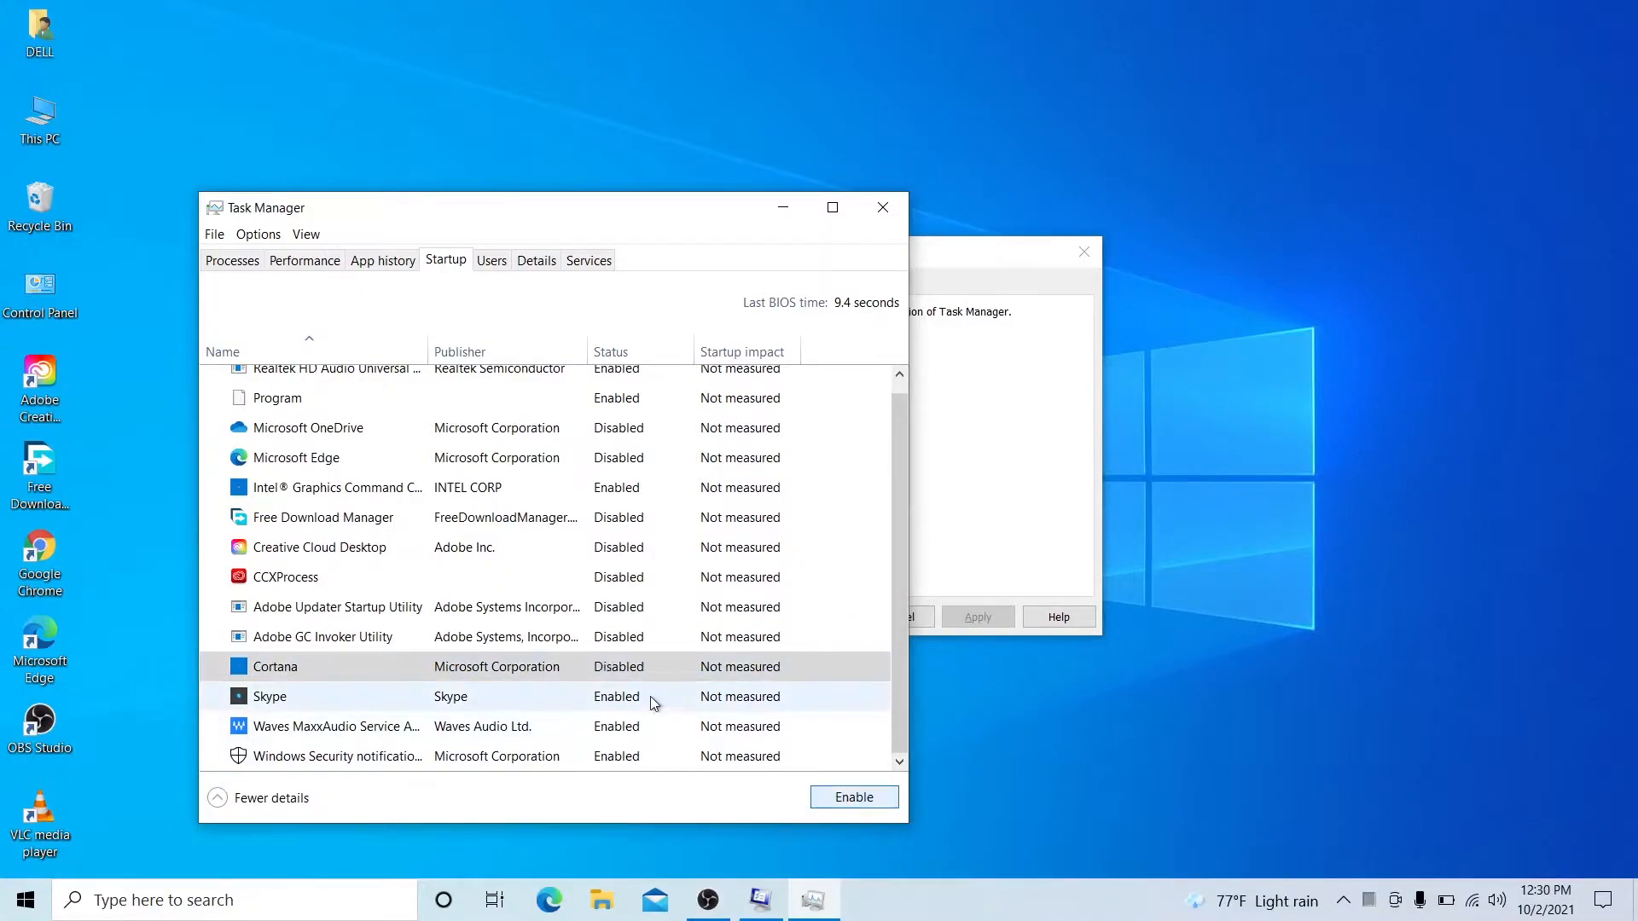
pyautogui.click(652, 701)
pyautogui.click(838, 806)
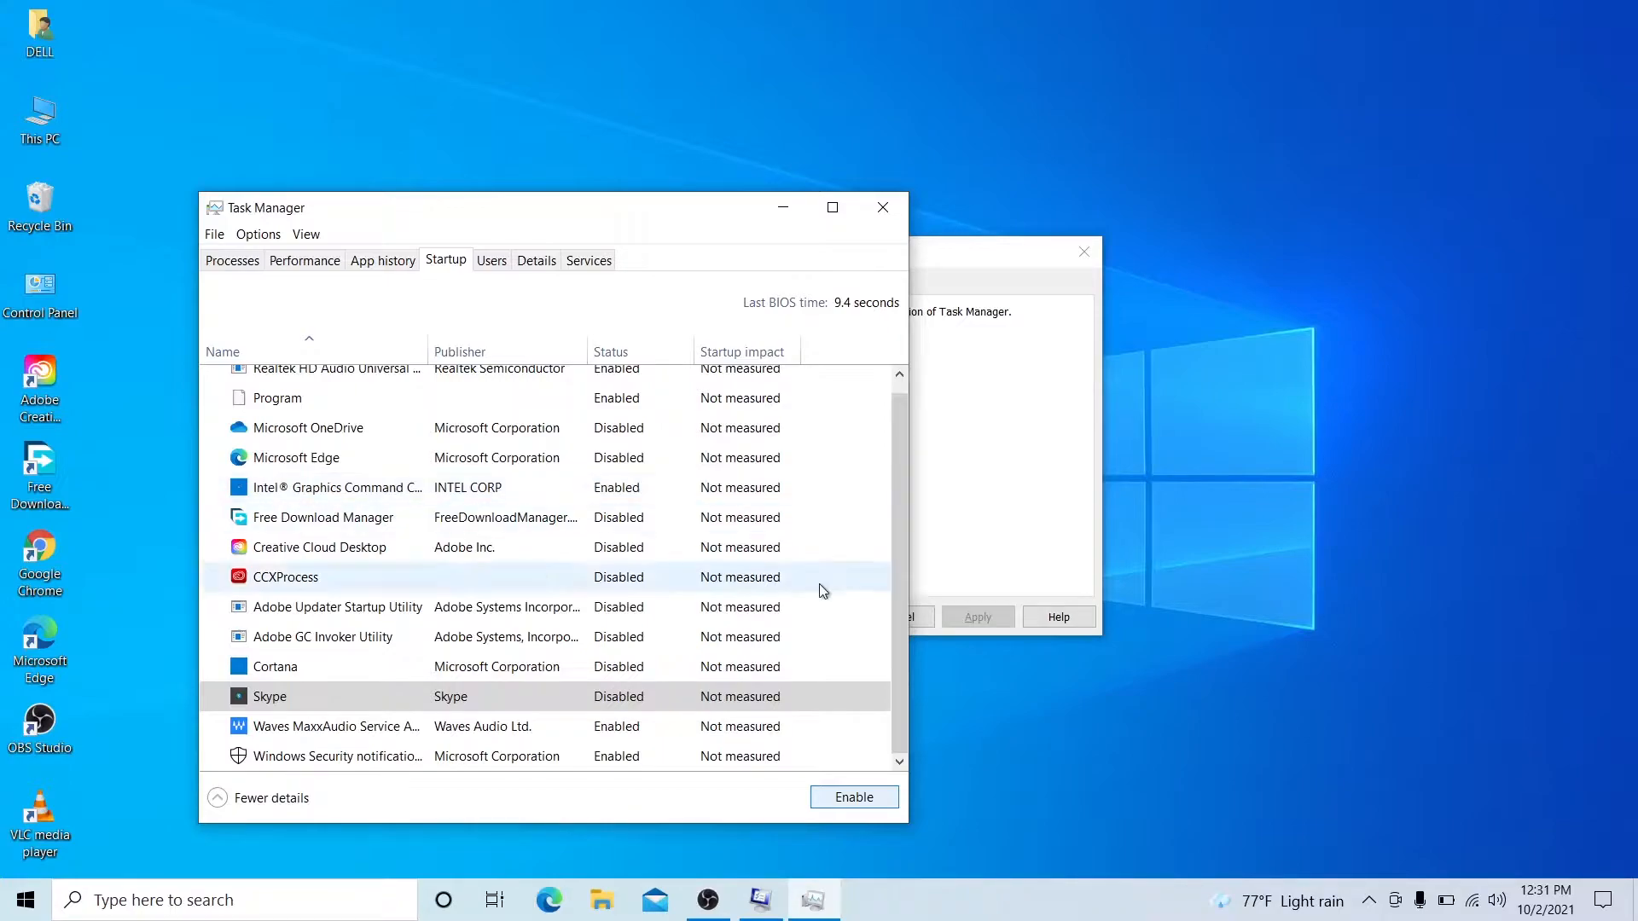
pyautogui.click(895, 203)
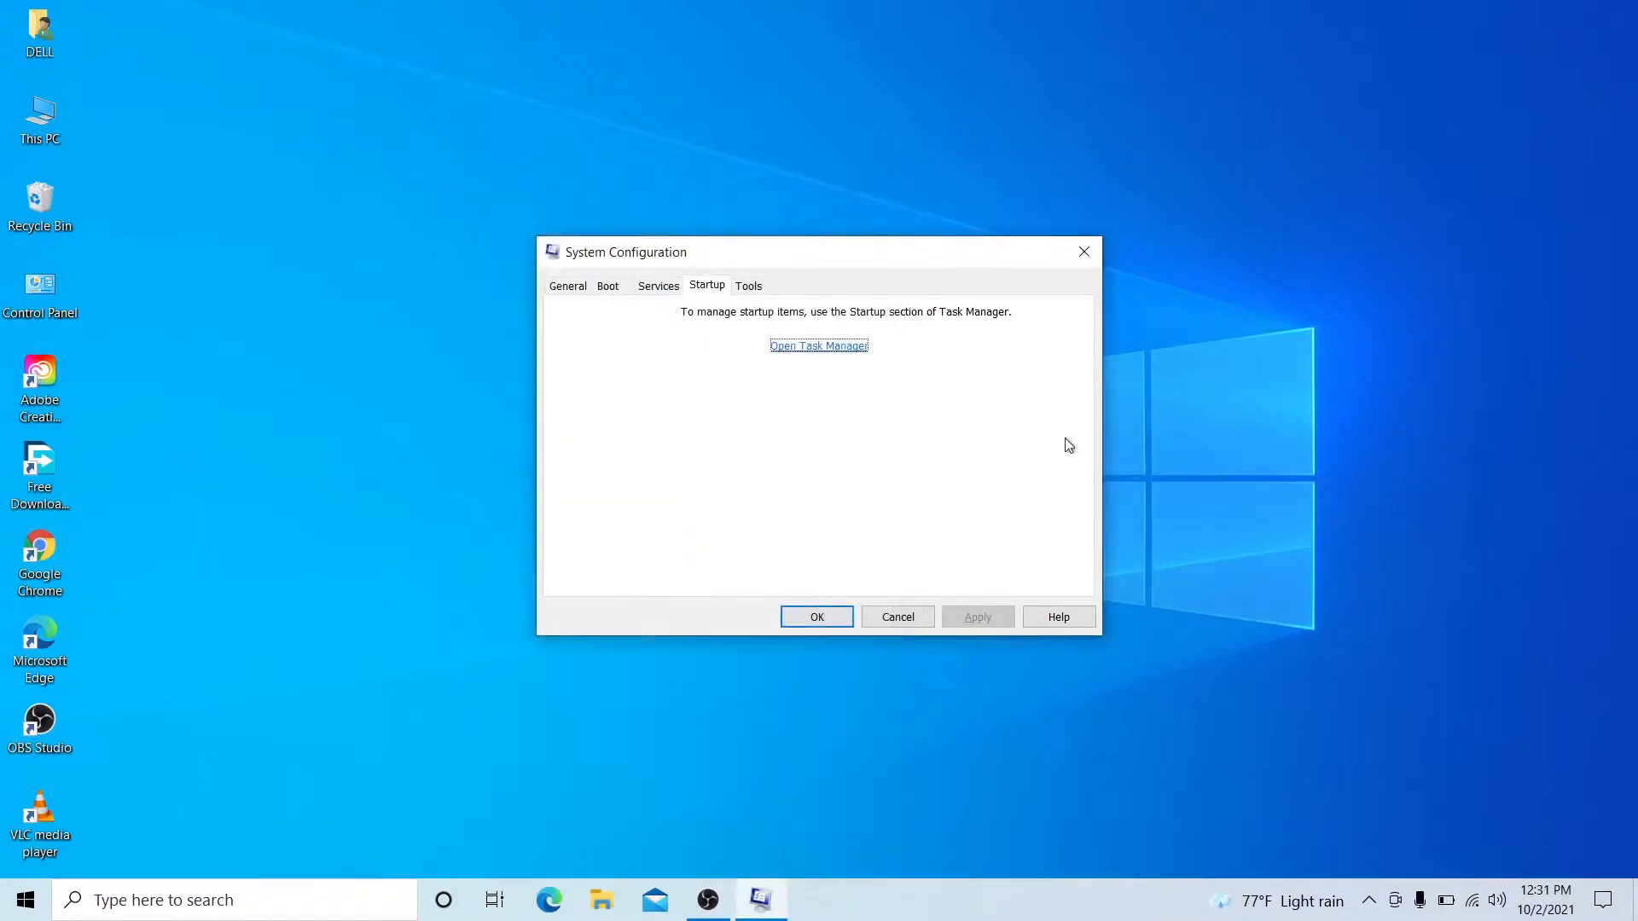
pyautogui.click(815, 618)
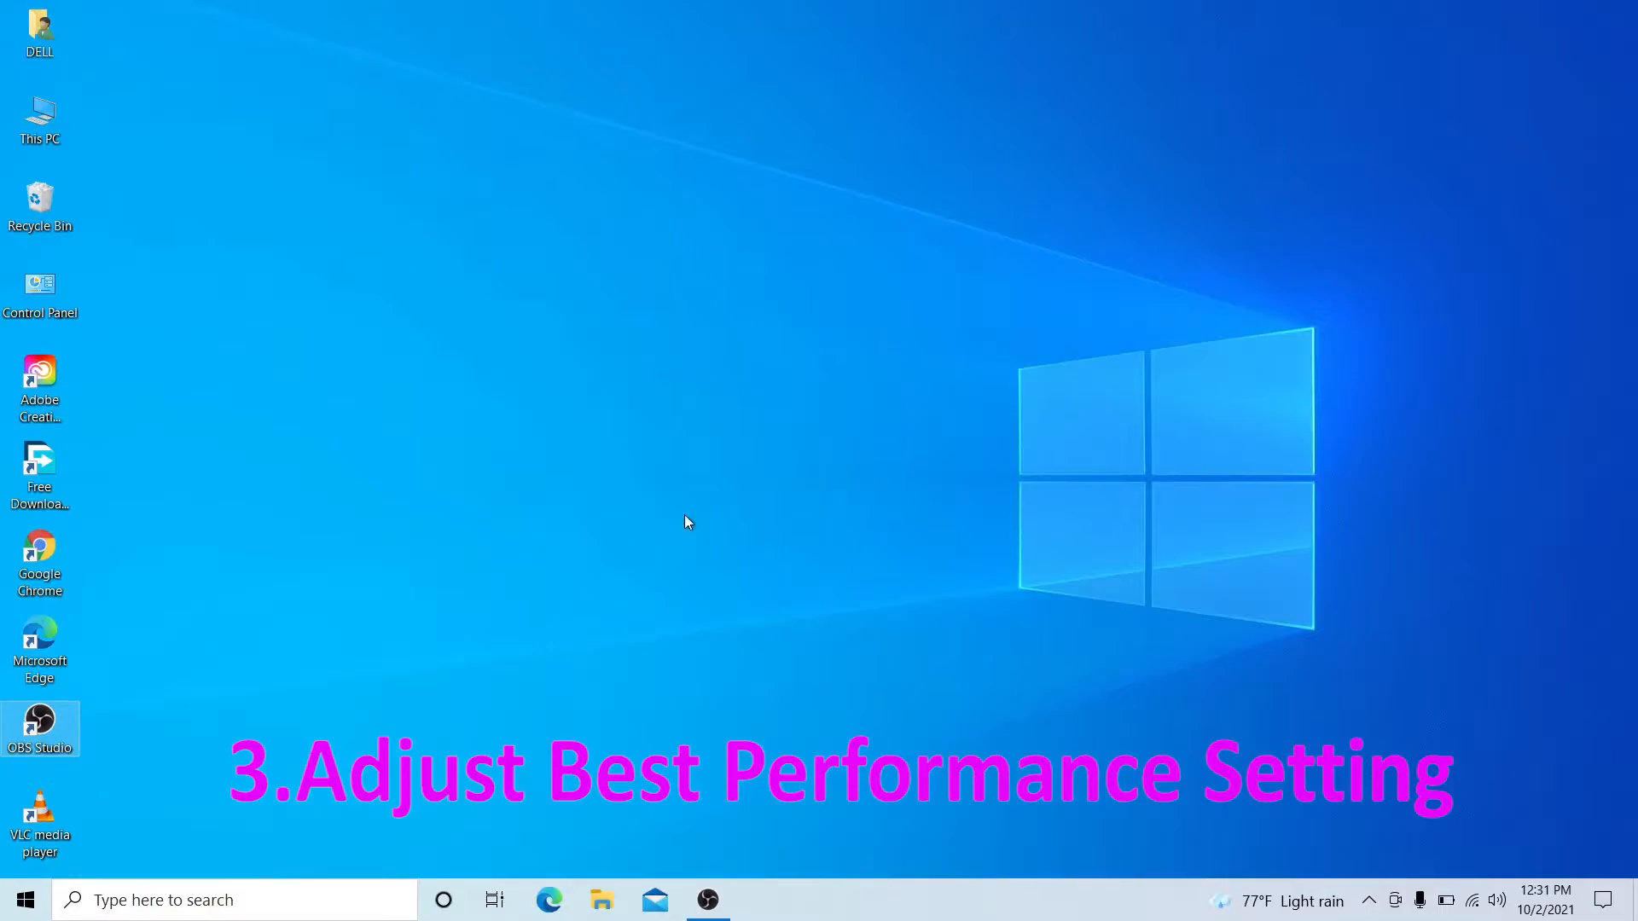
# - Open the Performance Options from This PC's properties through the advanced system settings
pyautogui.doubleClick(44, 122)
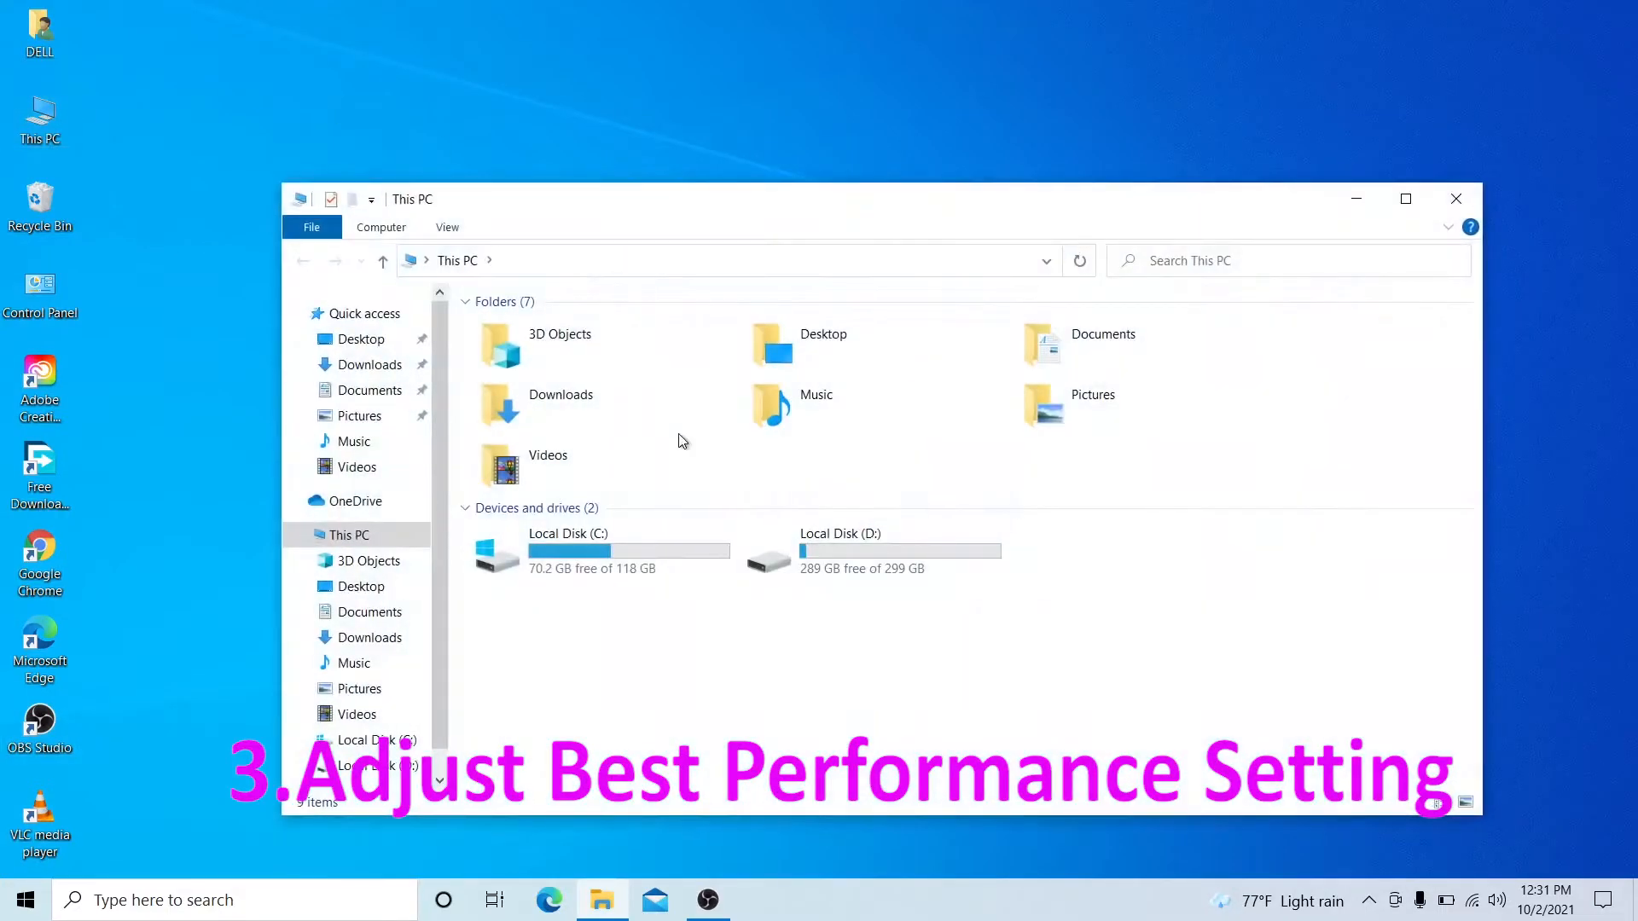
pyautogui.rightClick(967, 638)
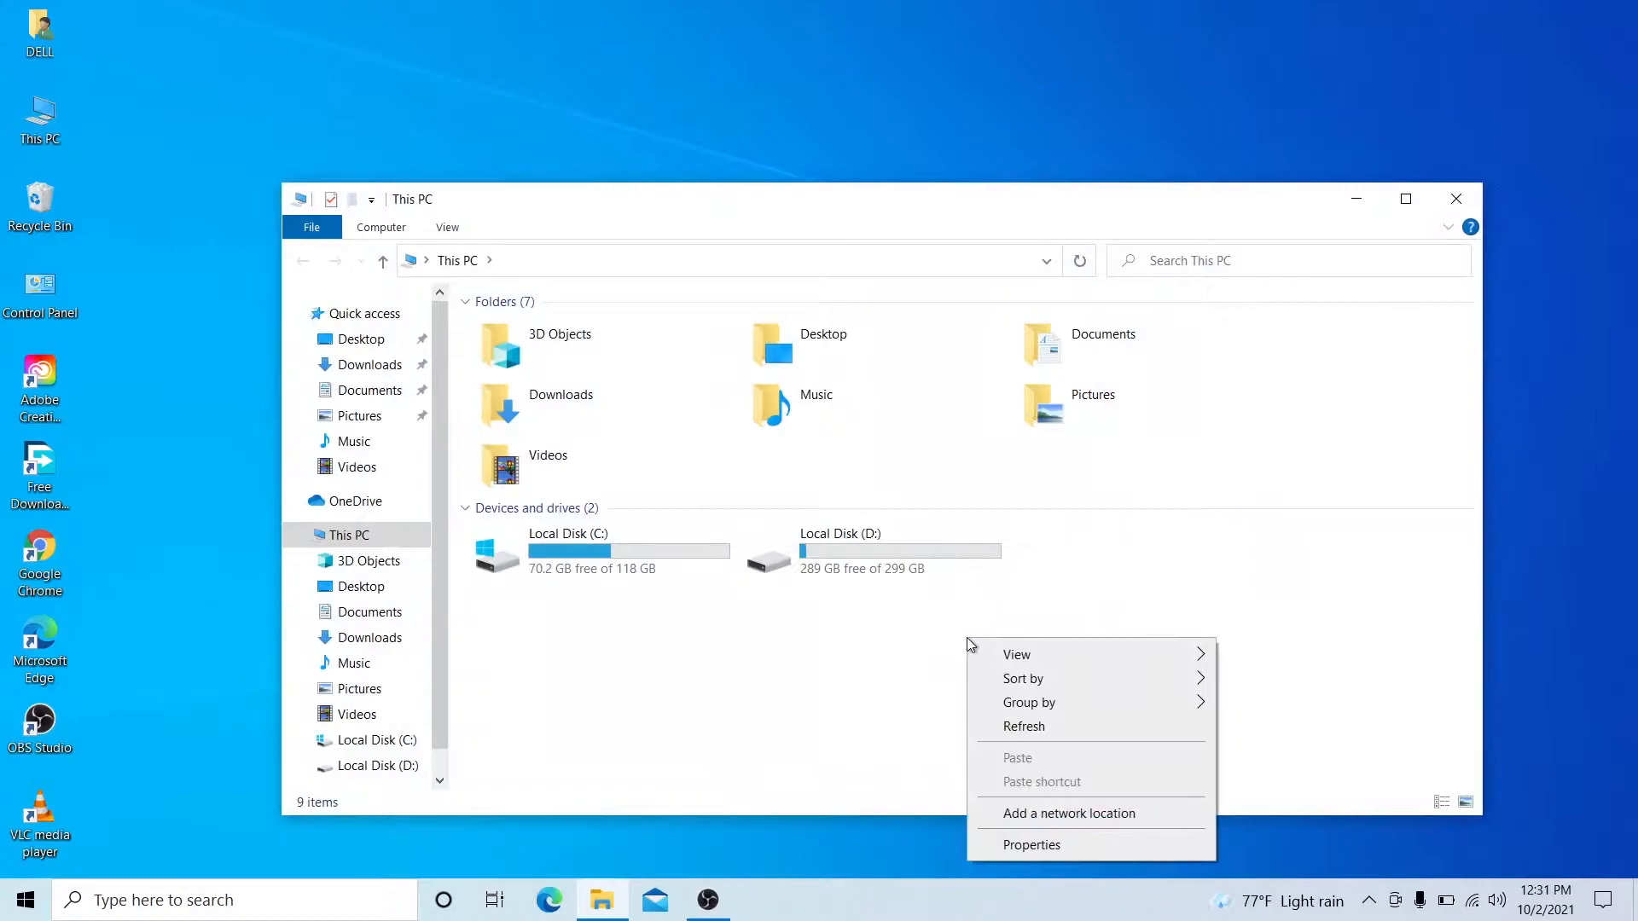
pyautogui.click(1041, 846)
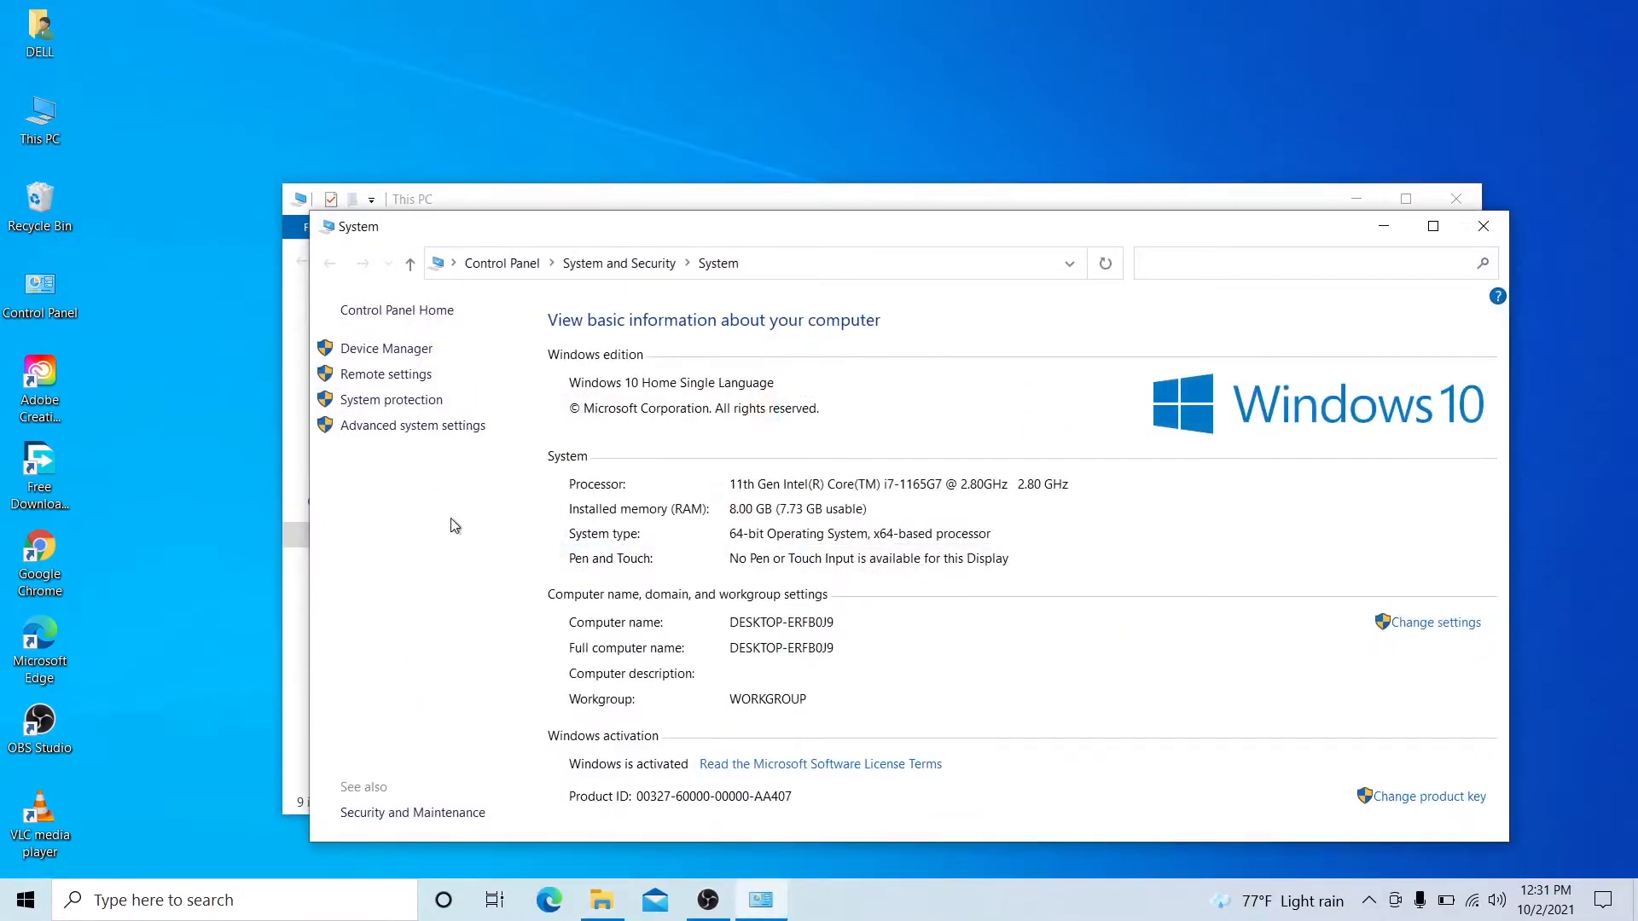
pyautogui.click(380, 429)
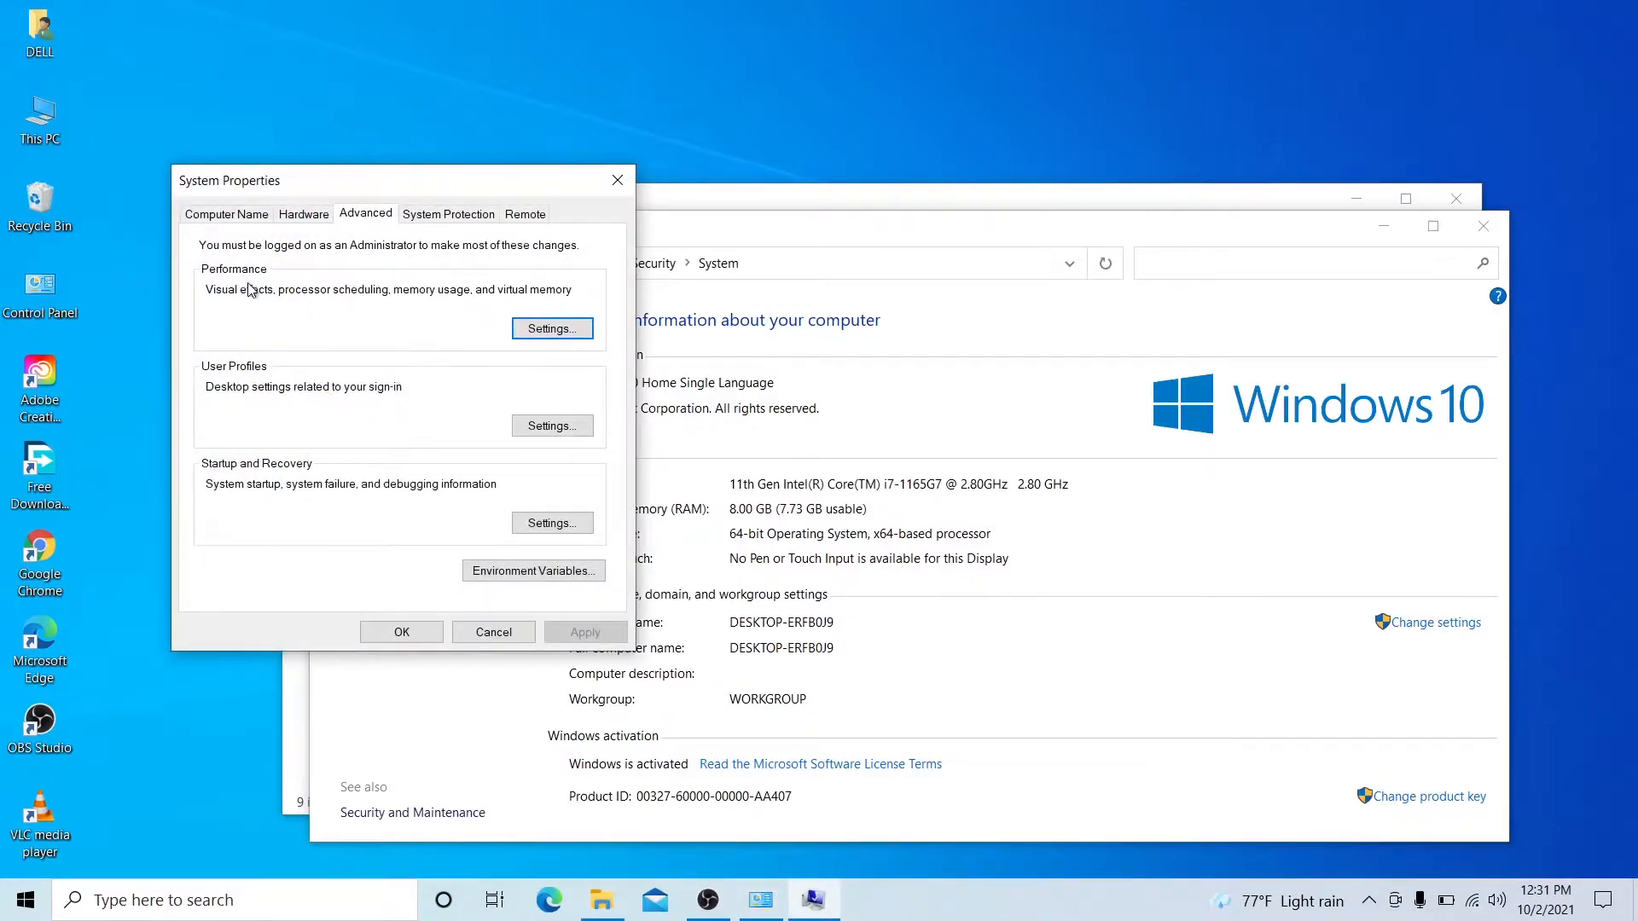
pyautogui.click(538, 331)
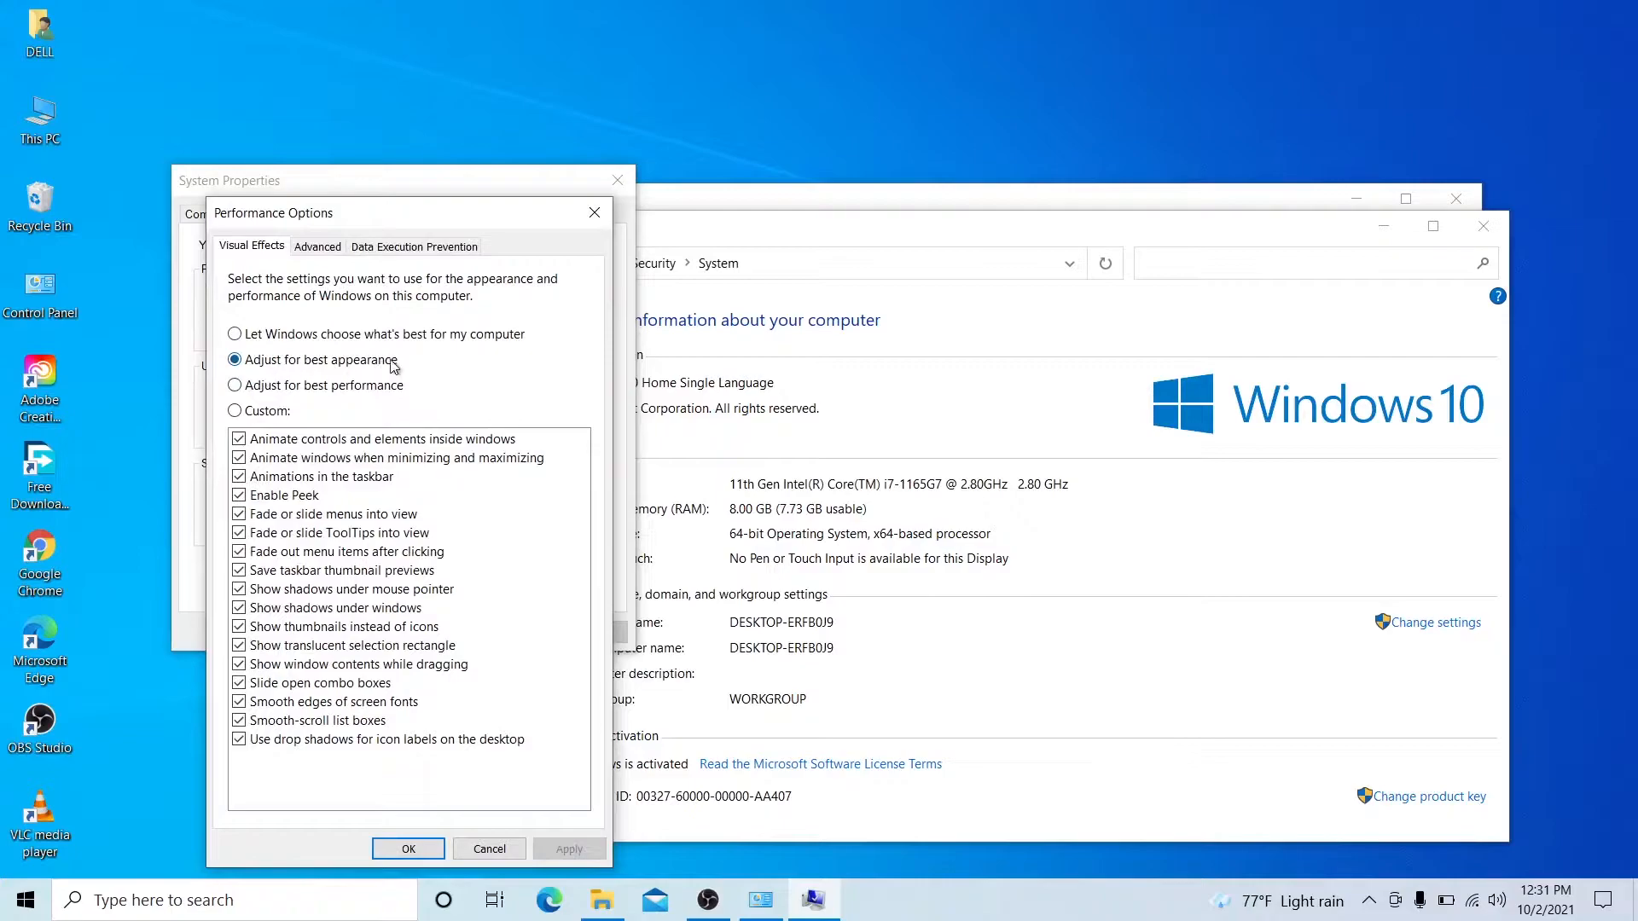
# - Set the visual effects to "Adjust for best performance", apply the change and close all the system windows
pyautogui.click(238, 387)
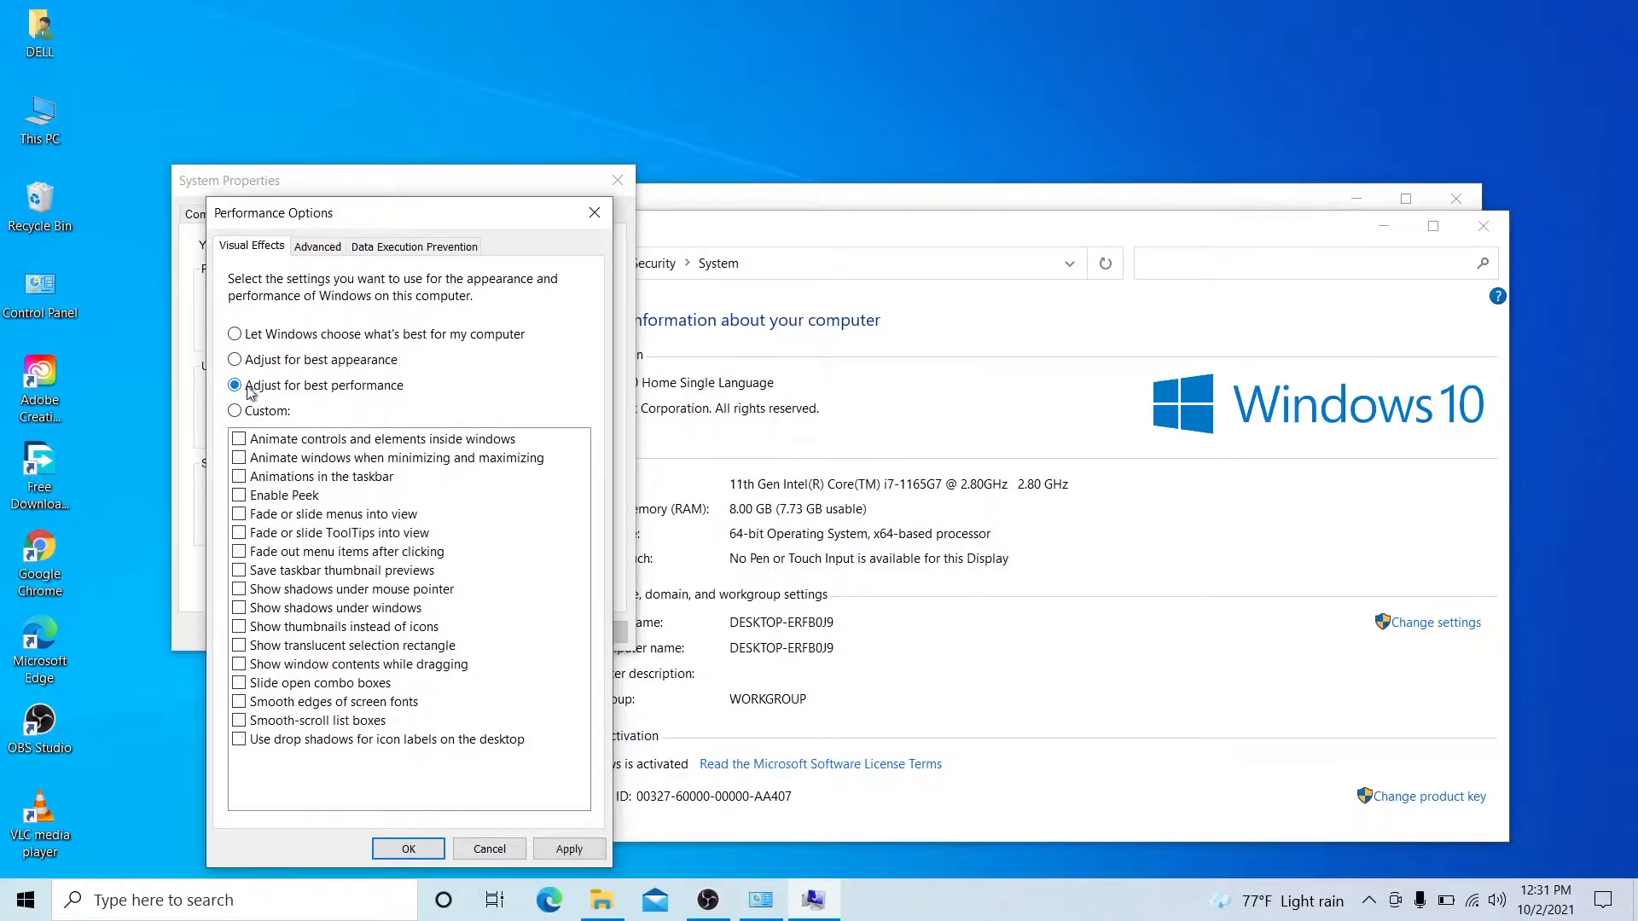
pyautogui.click(577, 849)
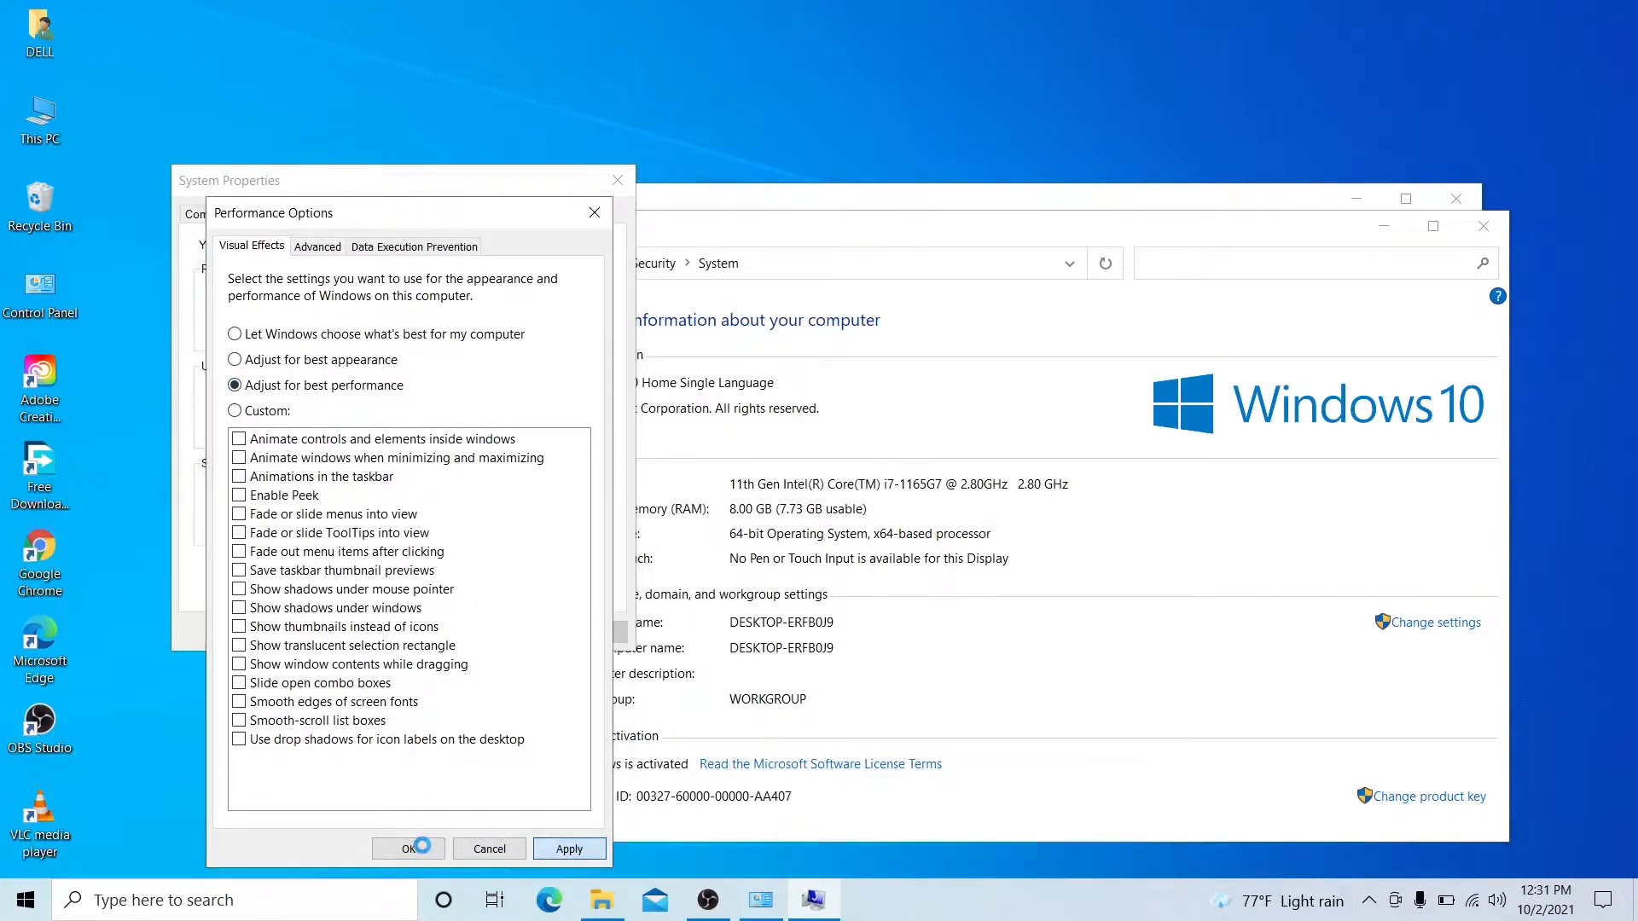
pyautogui.click(424, 849)
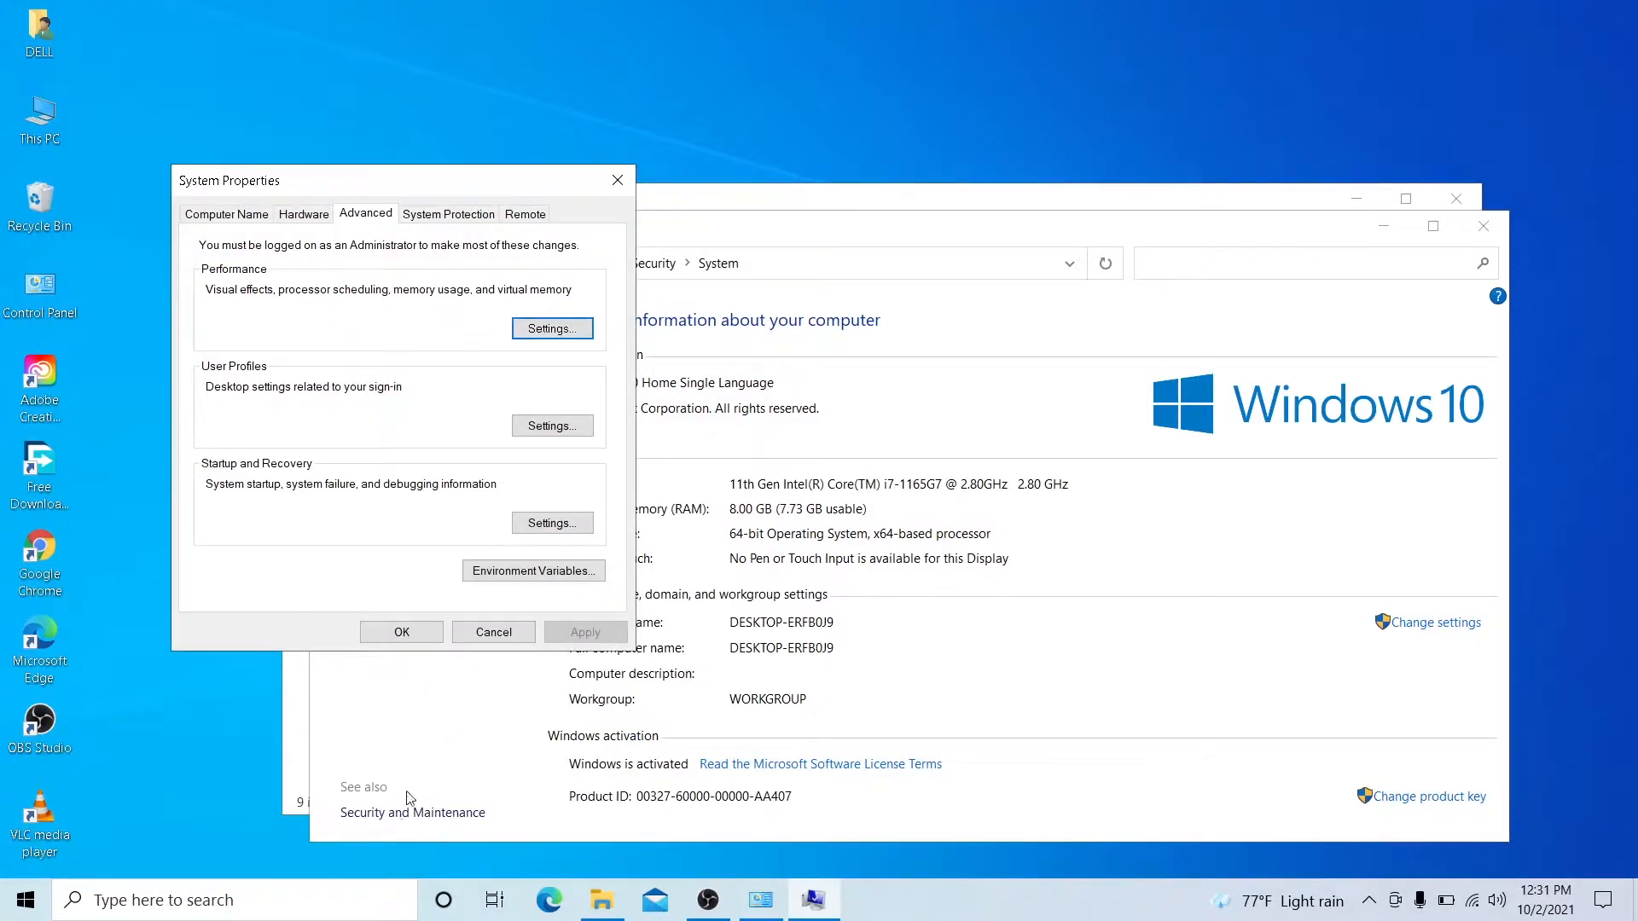
pyautogui.click(406, 633)
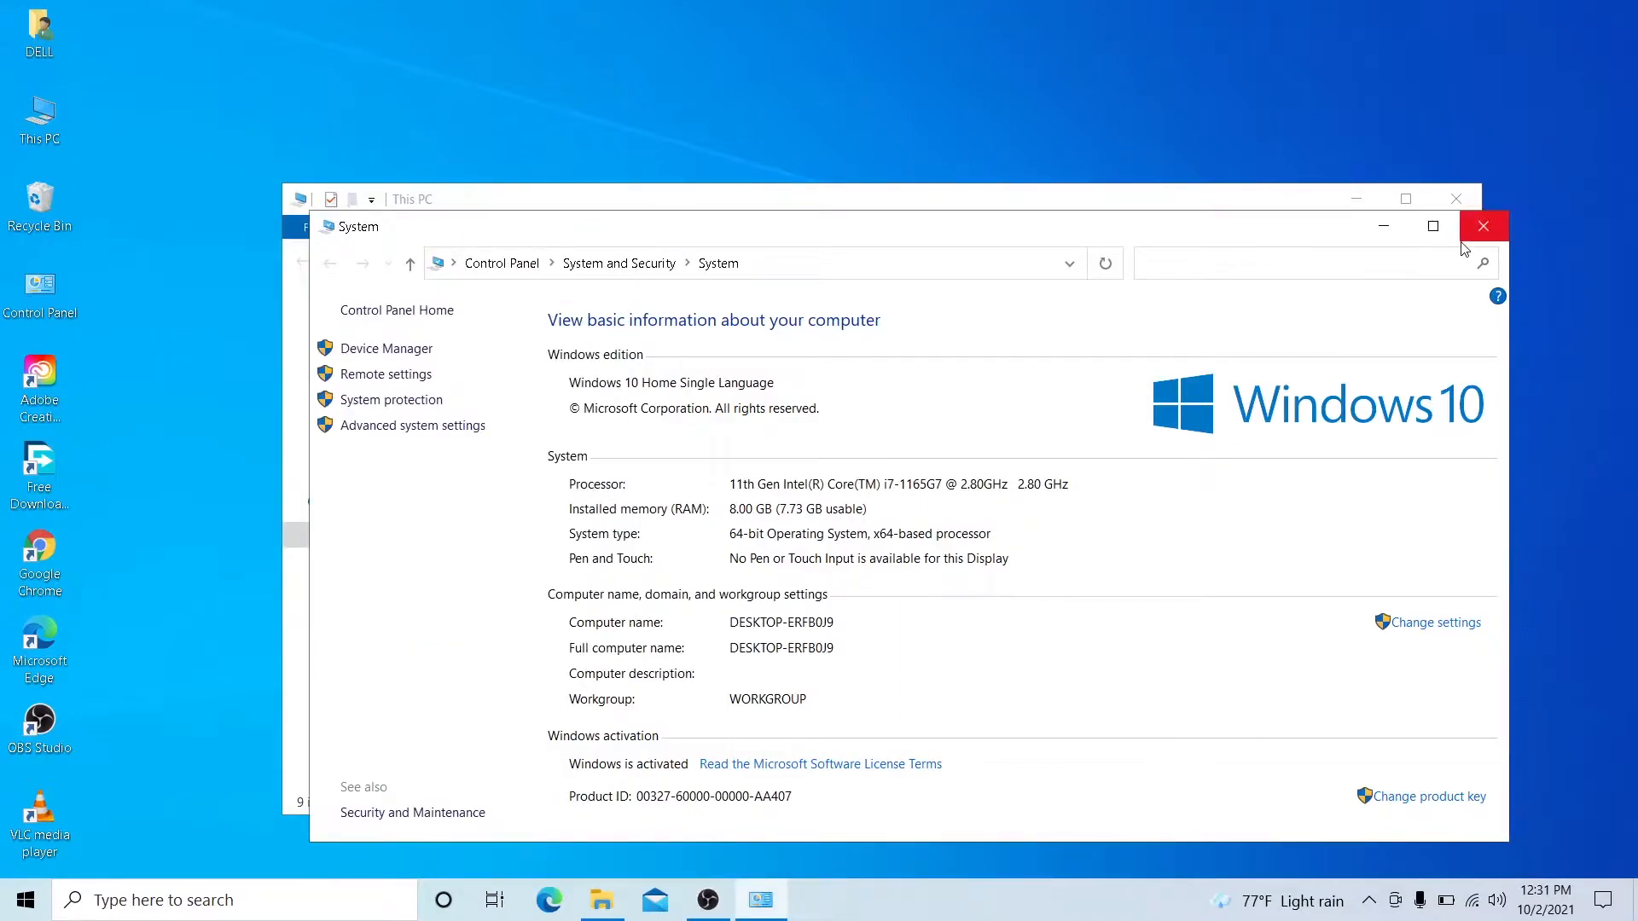
pyautogui.click(1483, 226)
pyautogui.click(1456, 209)
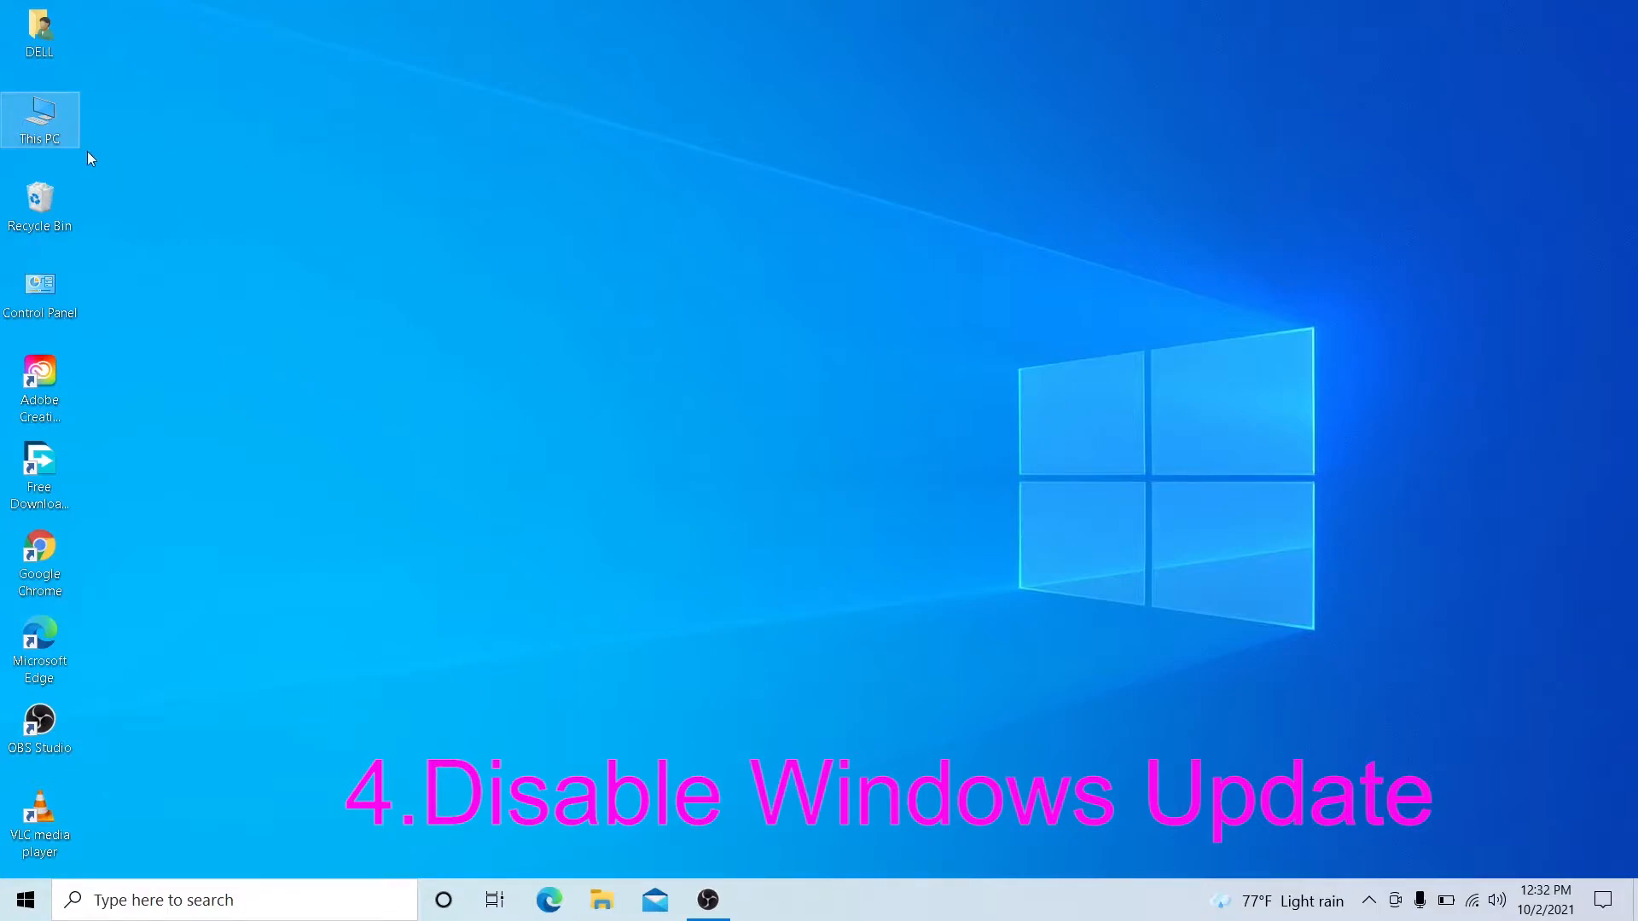
# - Open Computer Management for This PC and show the Services list under Services and Applications
pyautogui.click(295, 140)
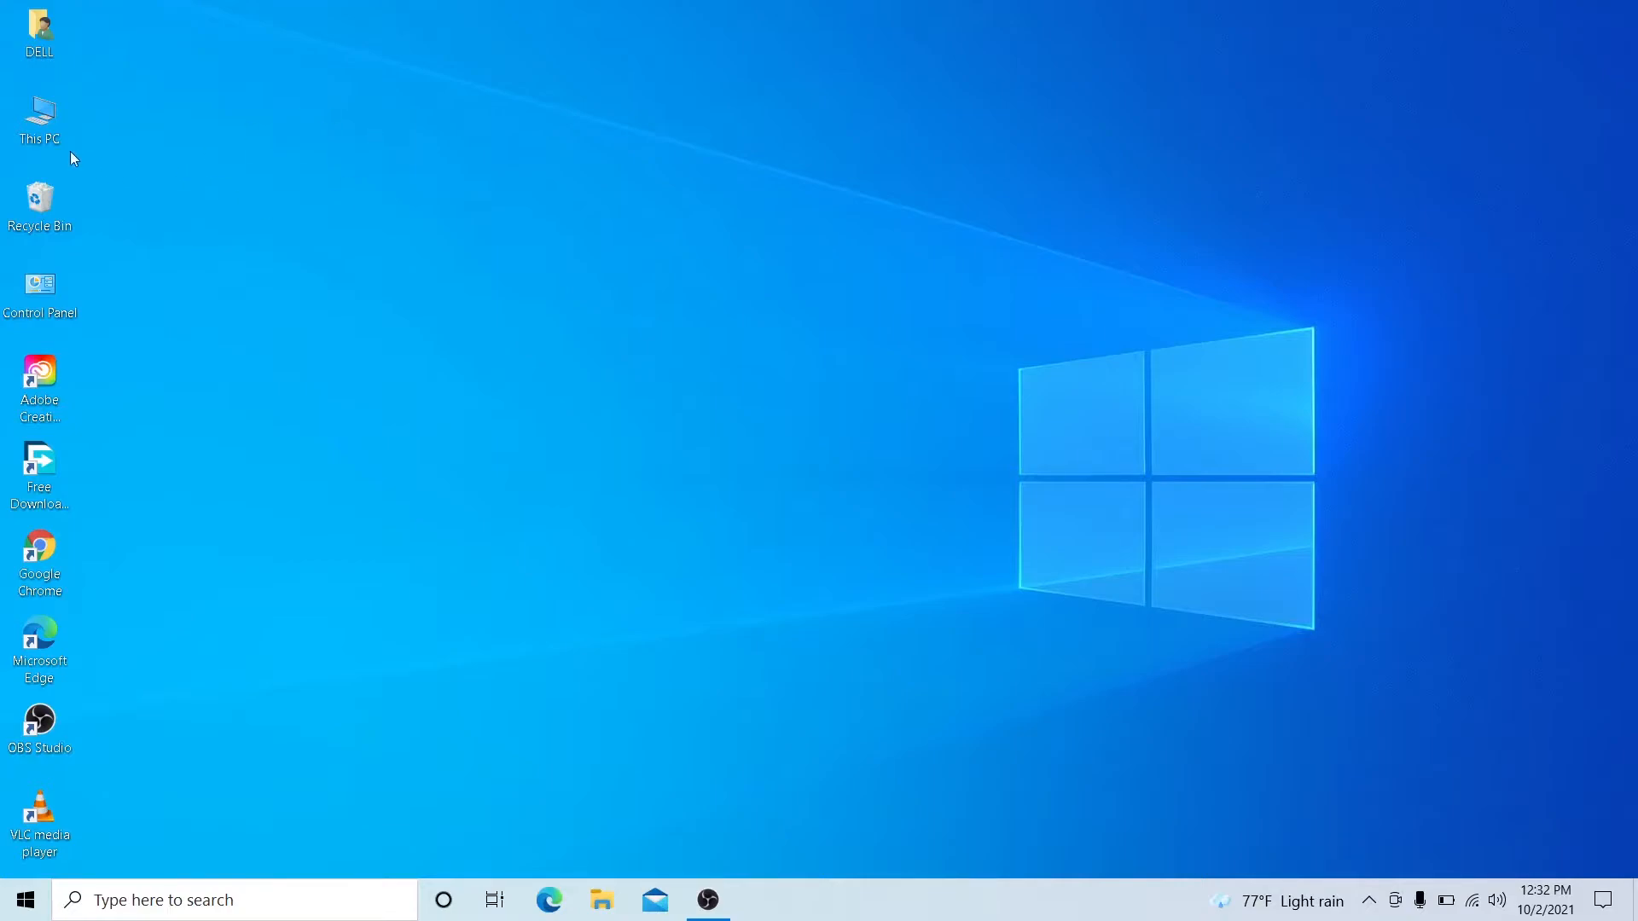
pyautogui.rightClick(33, 120)
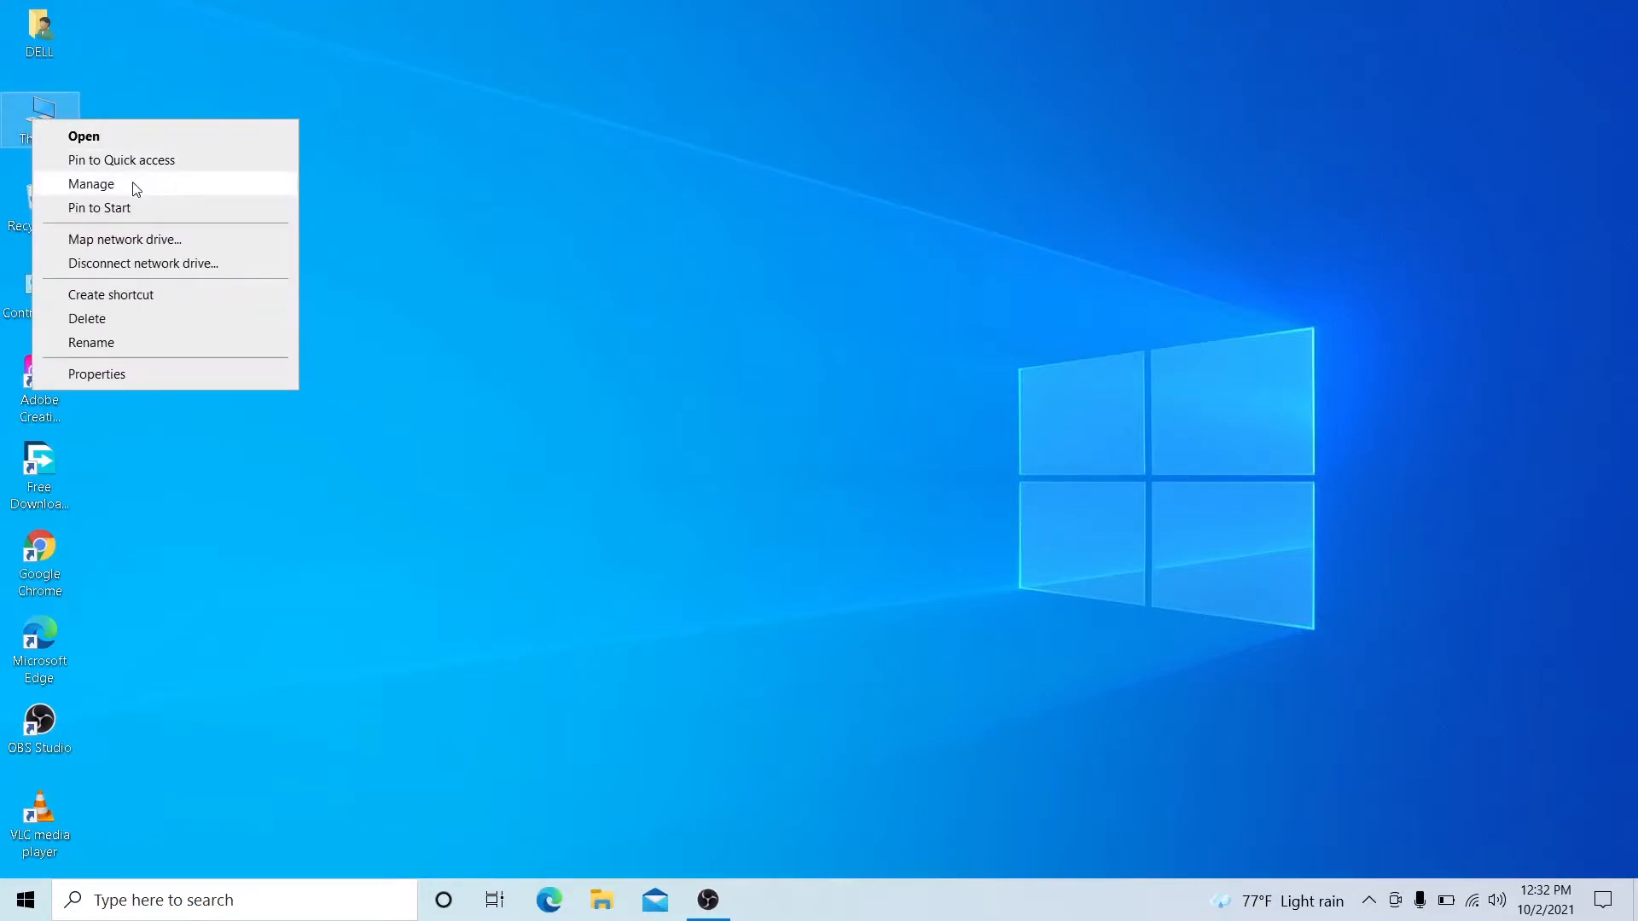
pyautogui.click(91, 184)
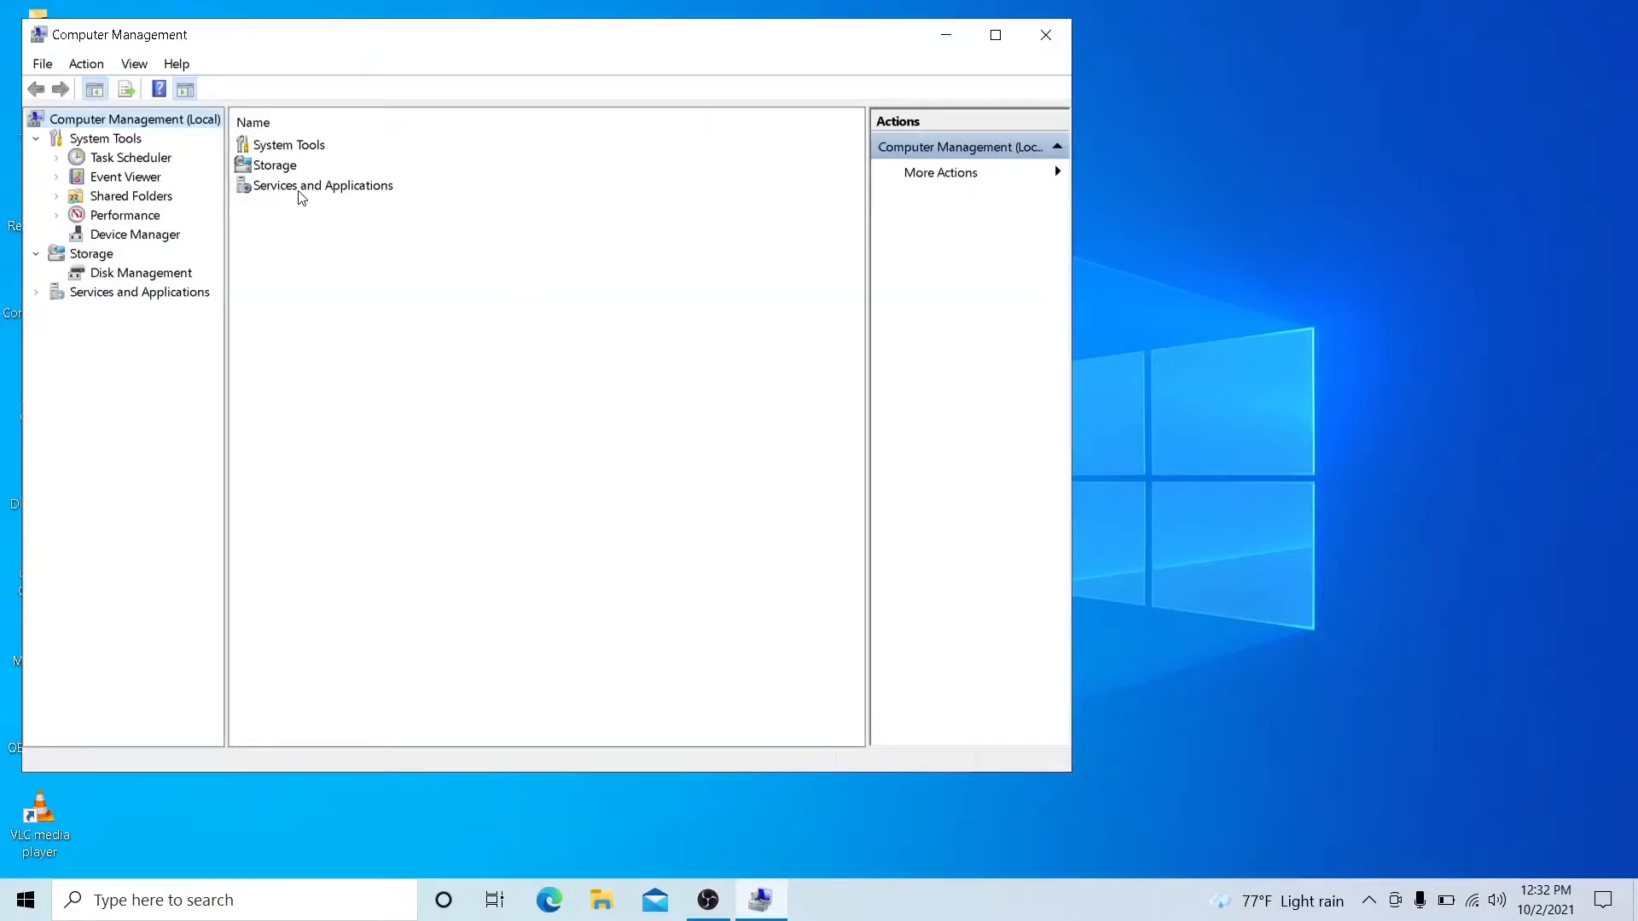
pyautogui.doubleClick(300, 191)
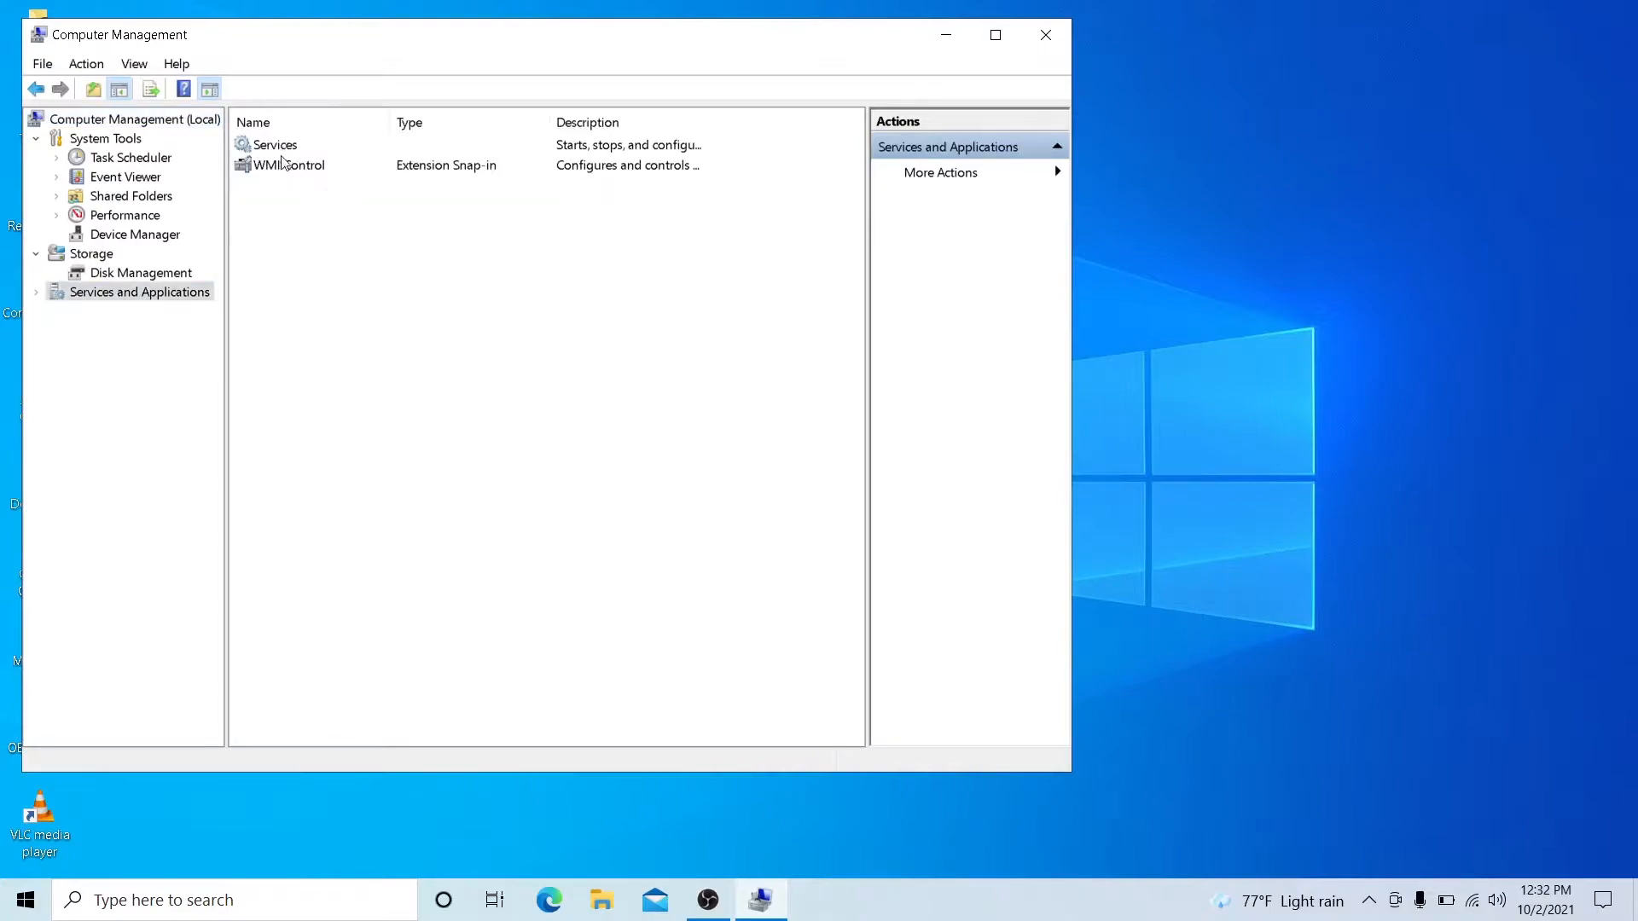
pyautogui.doubleClick(280, 152)
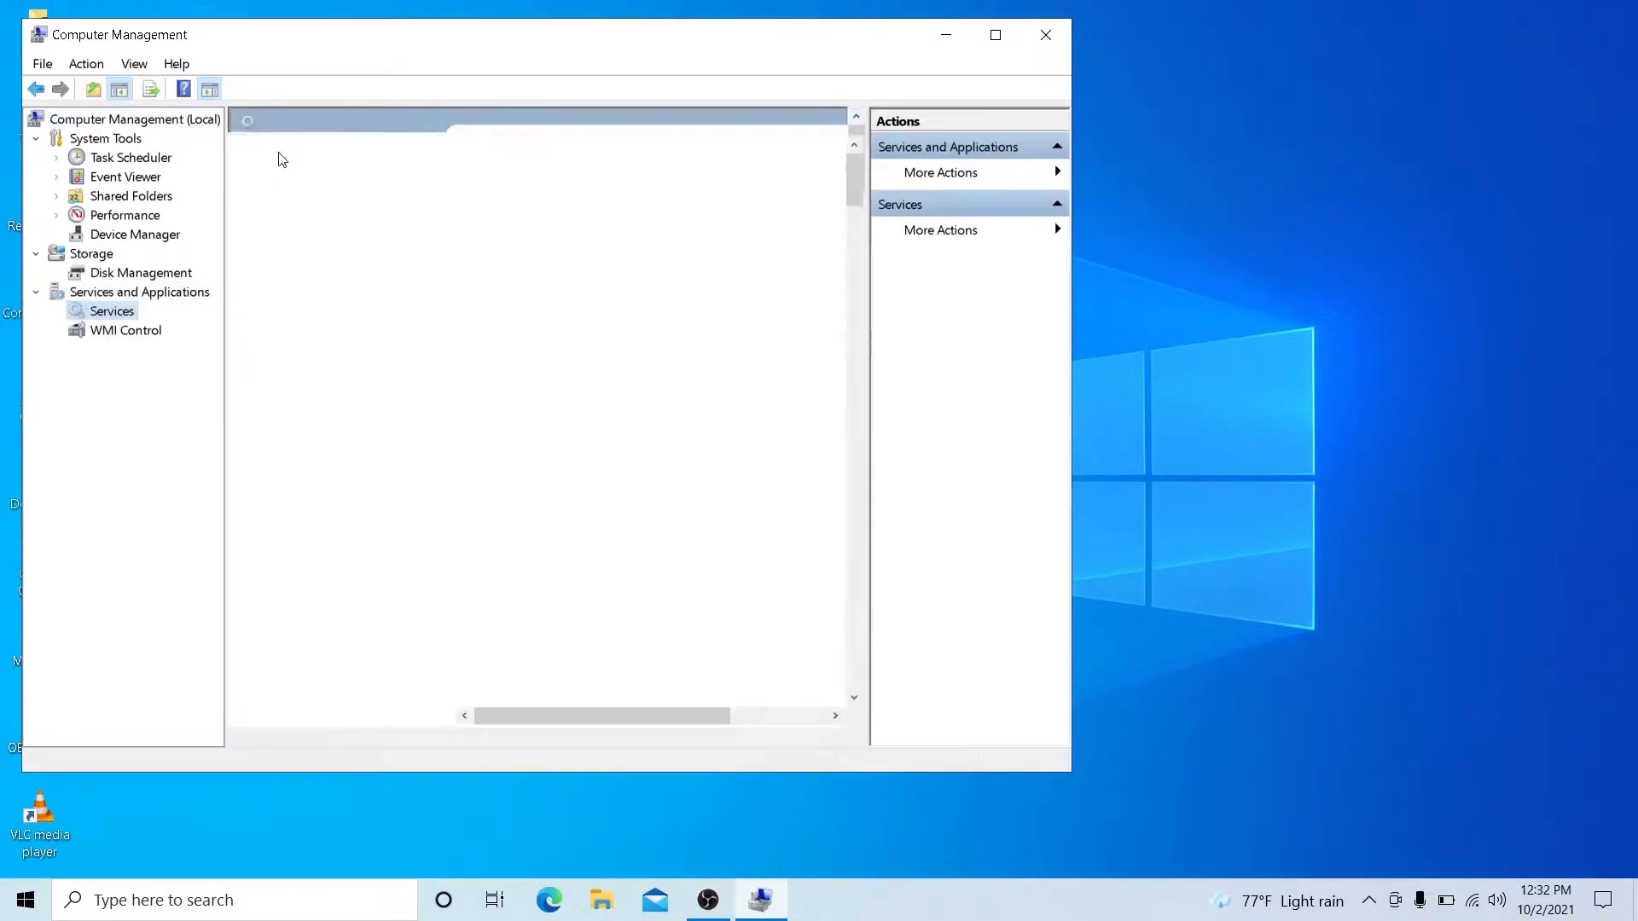
# - Select the Windows Update service and widen the services pane to show the full Startup Type column
pyautogui.click(547, 338)
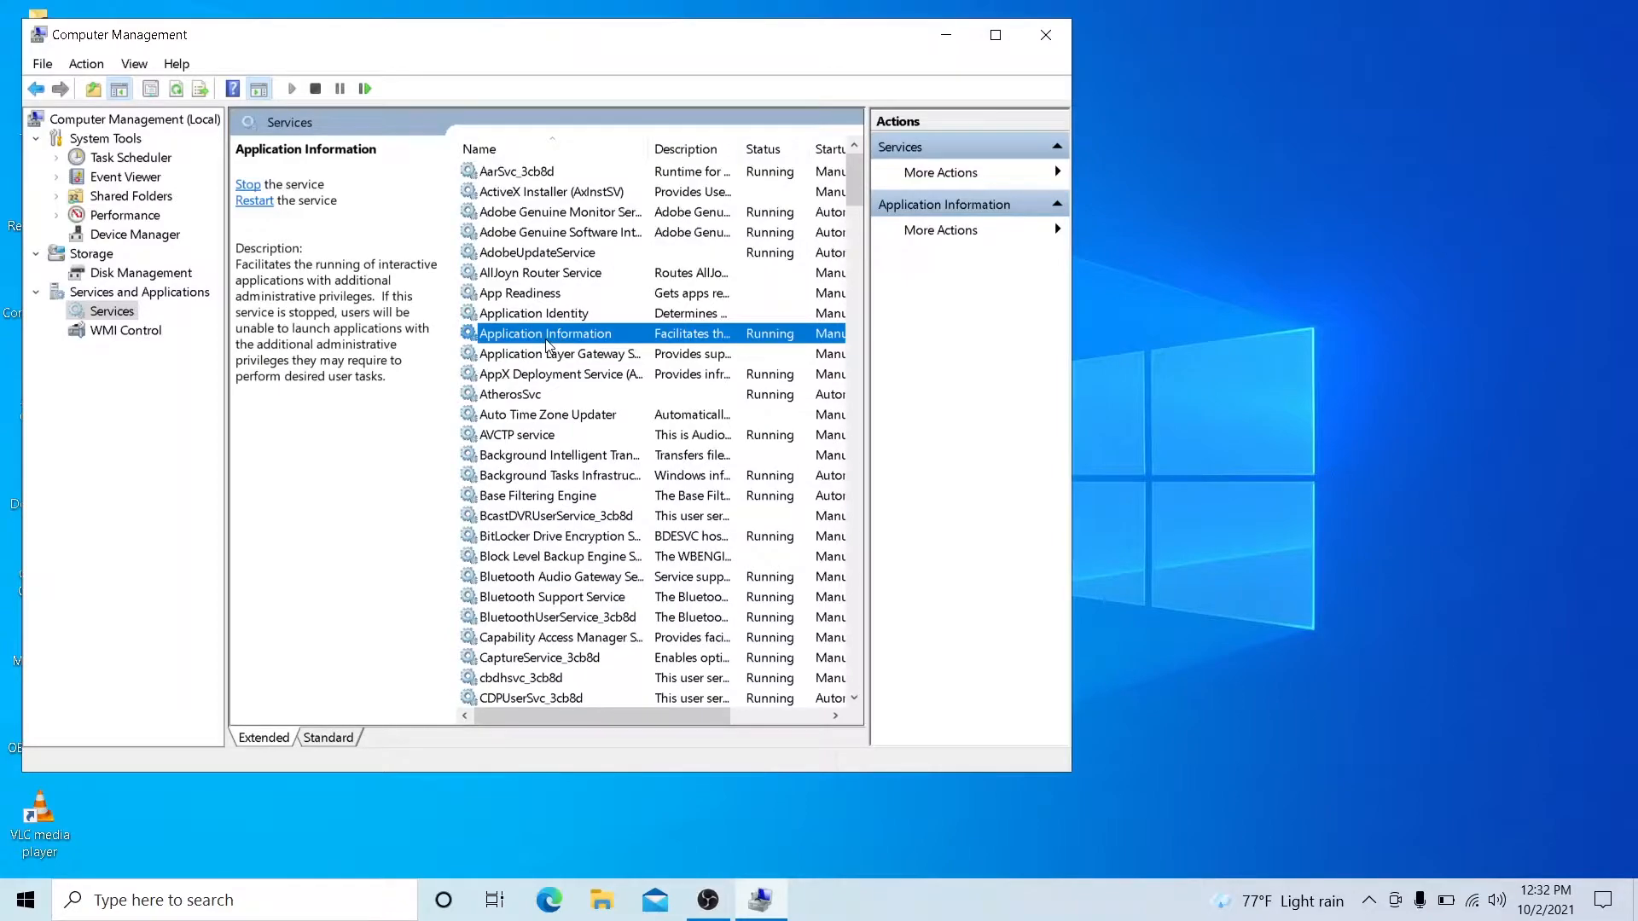
pyautogui.press('w')
pyautogui.press('w')
pyautogui.press('w')
pyautogui.press('w')
pyautogui.press('w')
pyautogui.press('w')
pyautogui.press('w')
pyautogui.press('w')
pyautogui.press('w')
pyautogui.press('w')
pyautogui.press('w')
pyautogui.press('w')
pyautogui.press('w')
pyautogui.press('w')
pyautogui.press('w')
pyautogui.press('w')
pyautogui.press('w')
pyautogui.press('w')
pyautogui.press('w')
pyautogui.press('w')
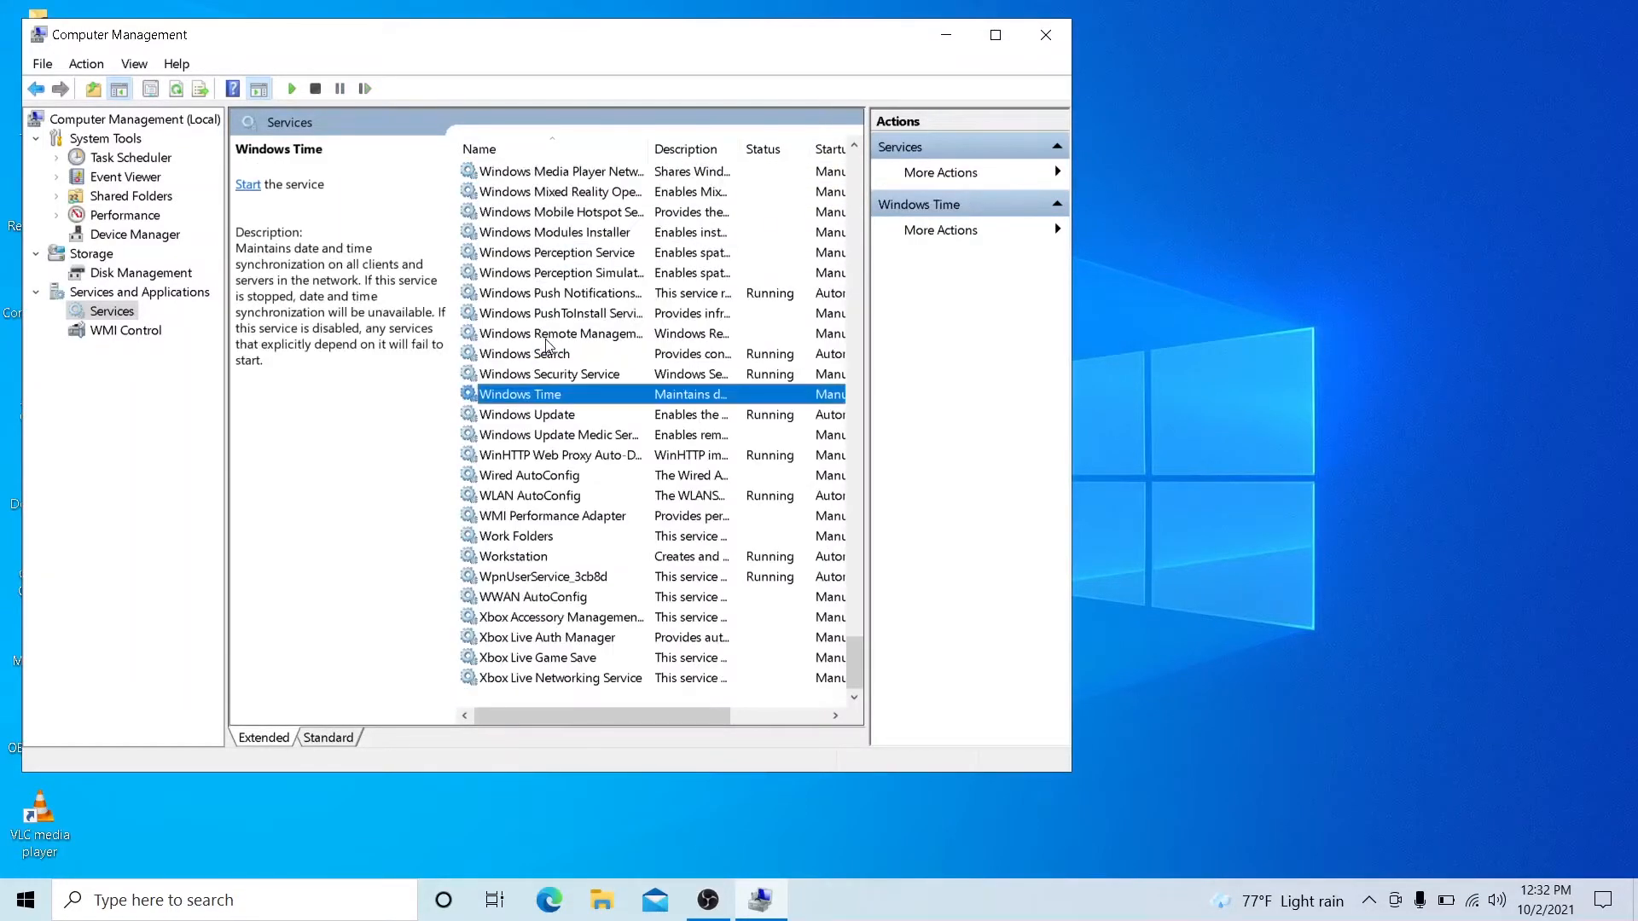
pyautogui.click(529, 416)
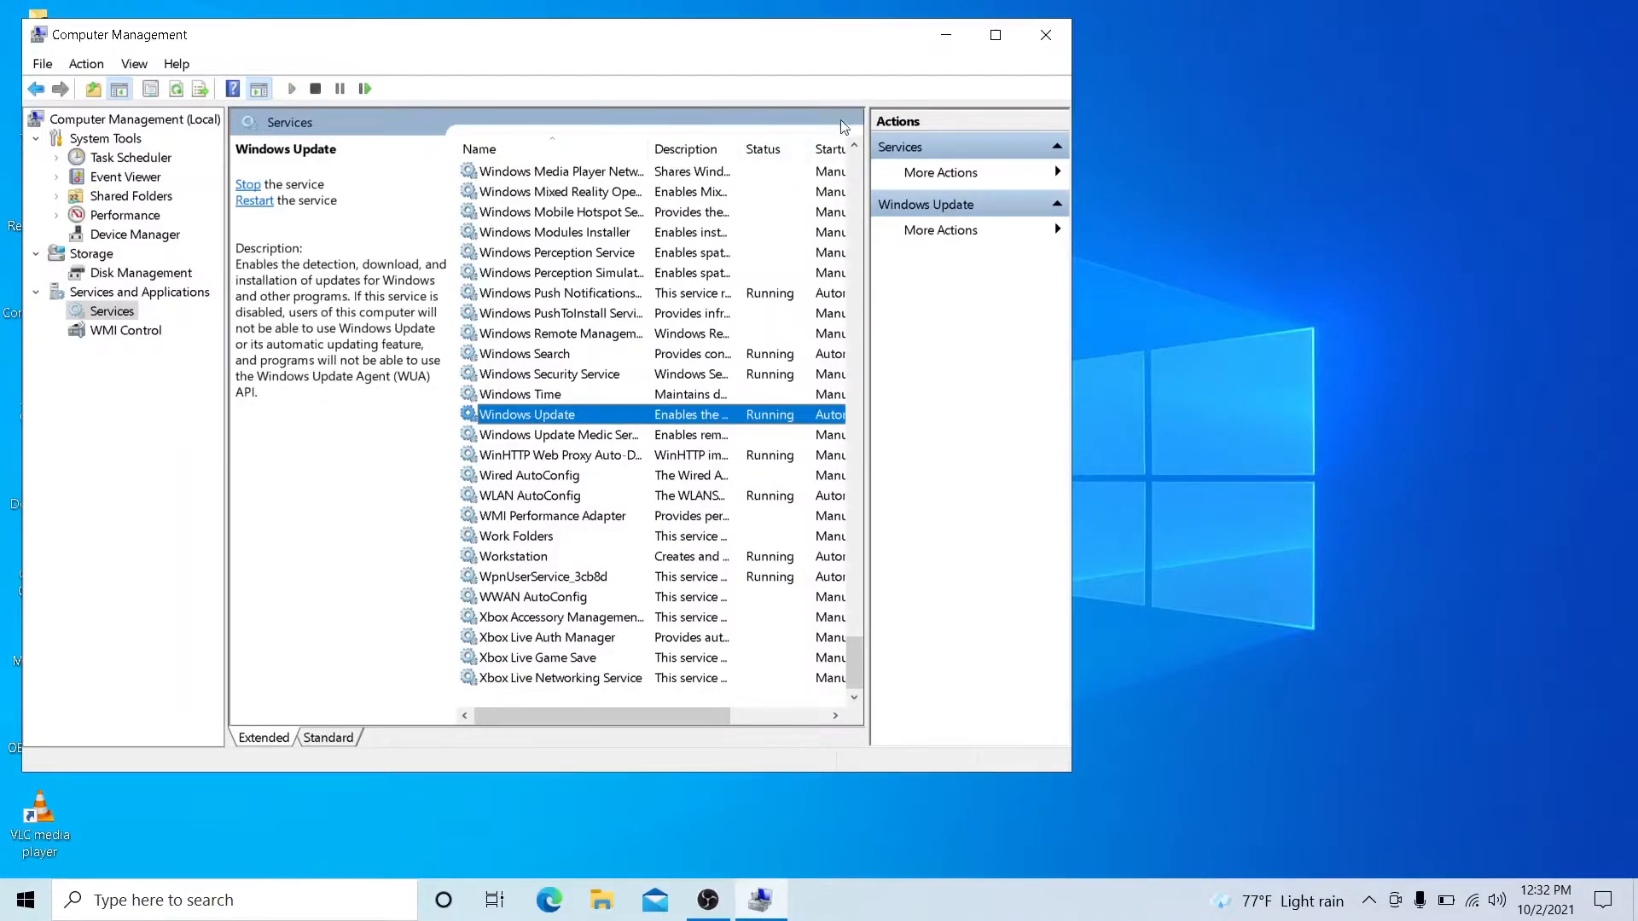
pyautogui.moveTo(867, 165); pyautogui.dragTo(963, 175)
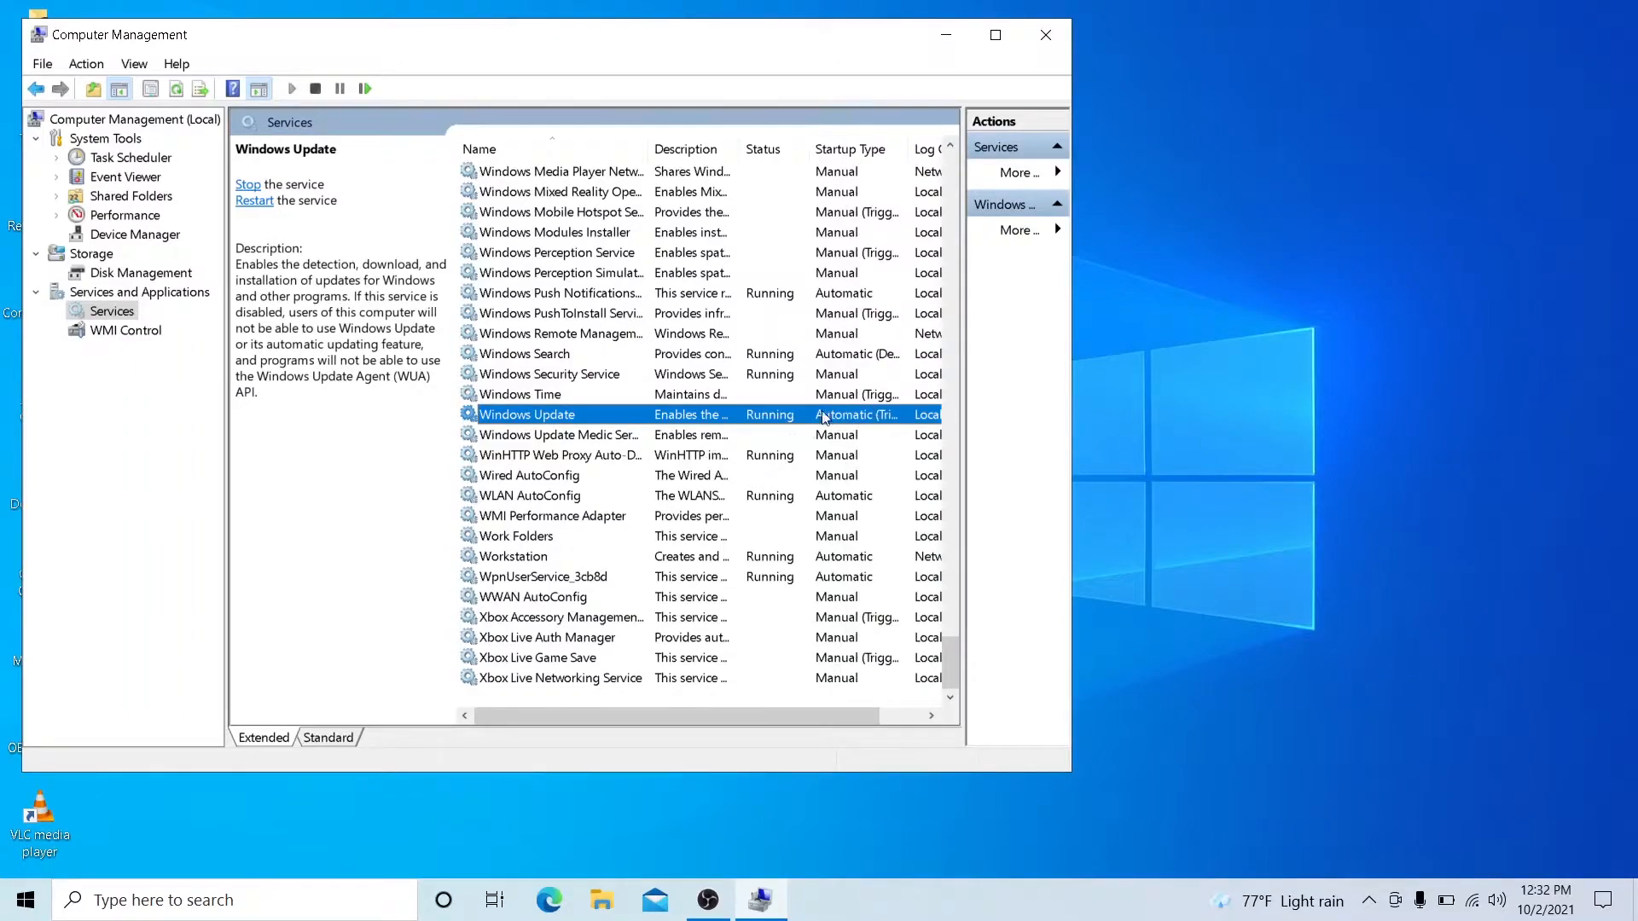
# - Set the Windows Update service's startup type to Disabled, apply it, stop the service and confirm its properties
pyautogui.rightClick(568, 423)
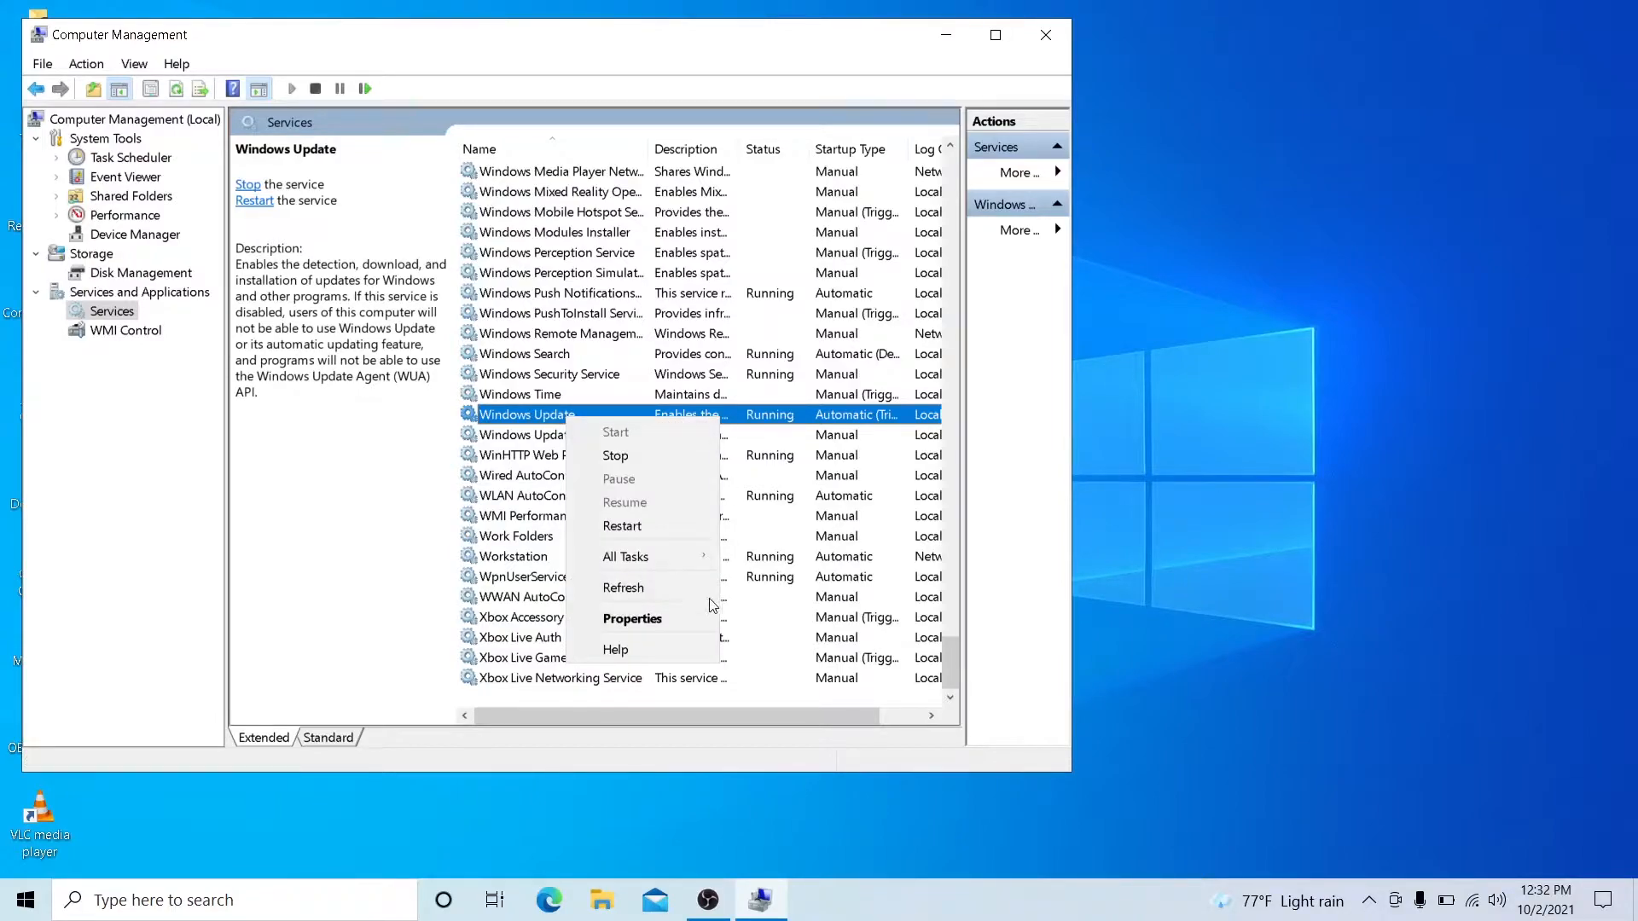
pyautogui.click(632, 620)
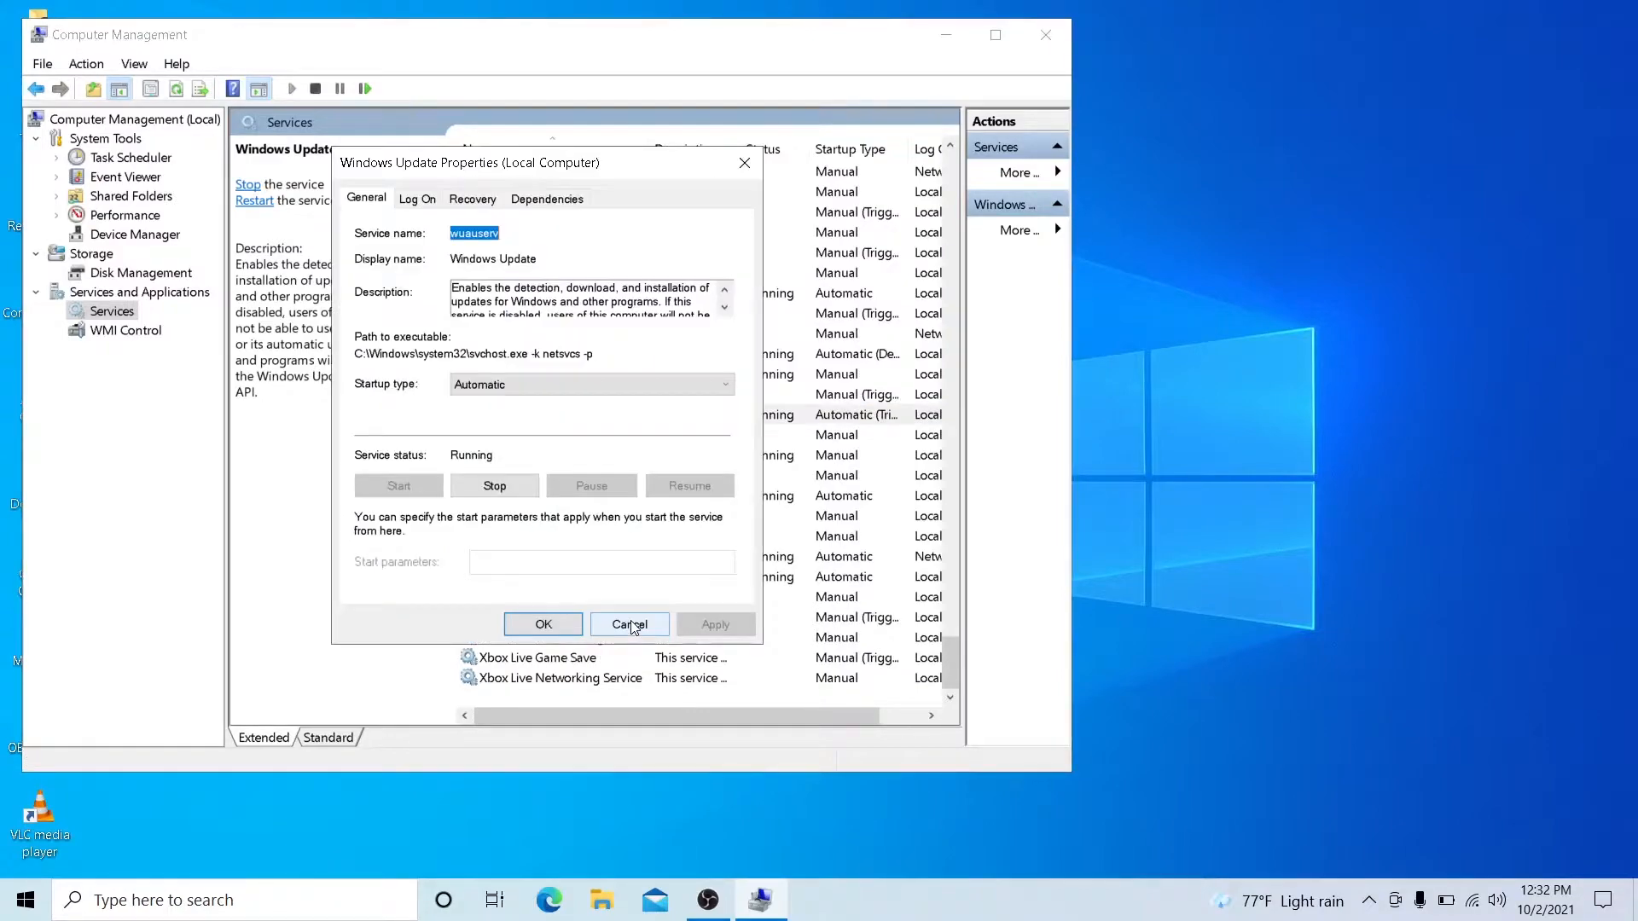
pyautogui.click(587, 390)
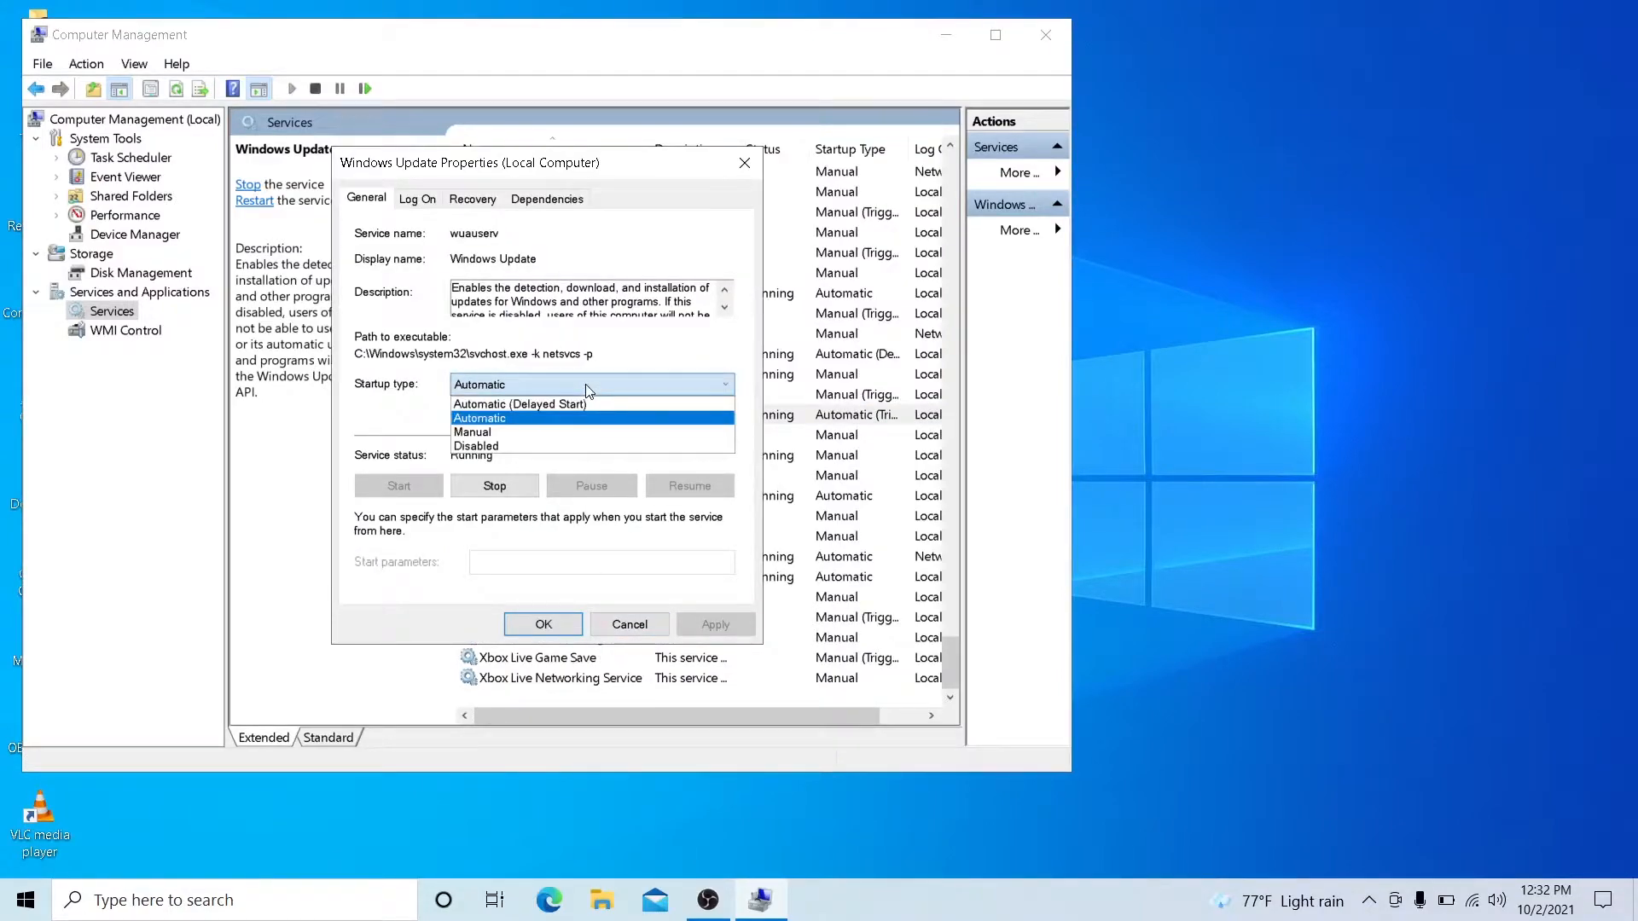
pyautogui.click(496, 447)
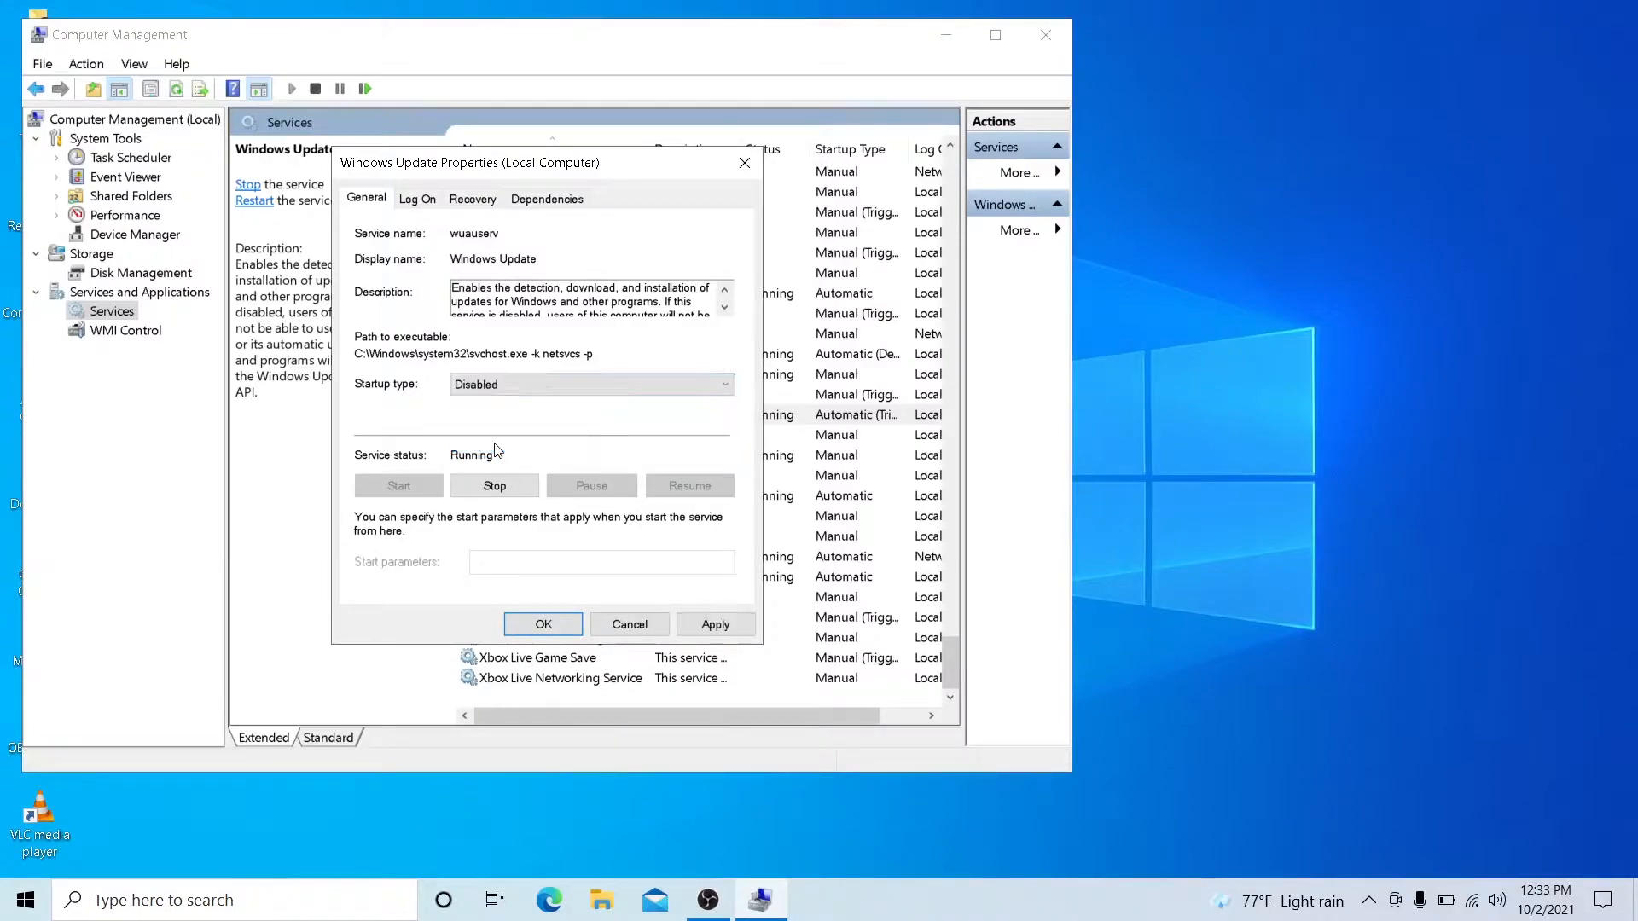
pyautogui.click(716, 624)
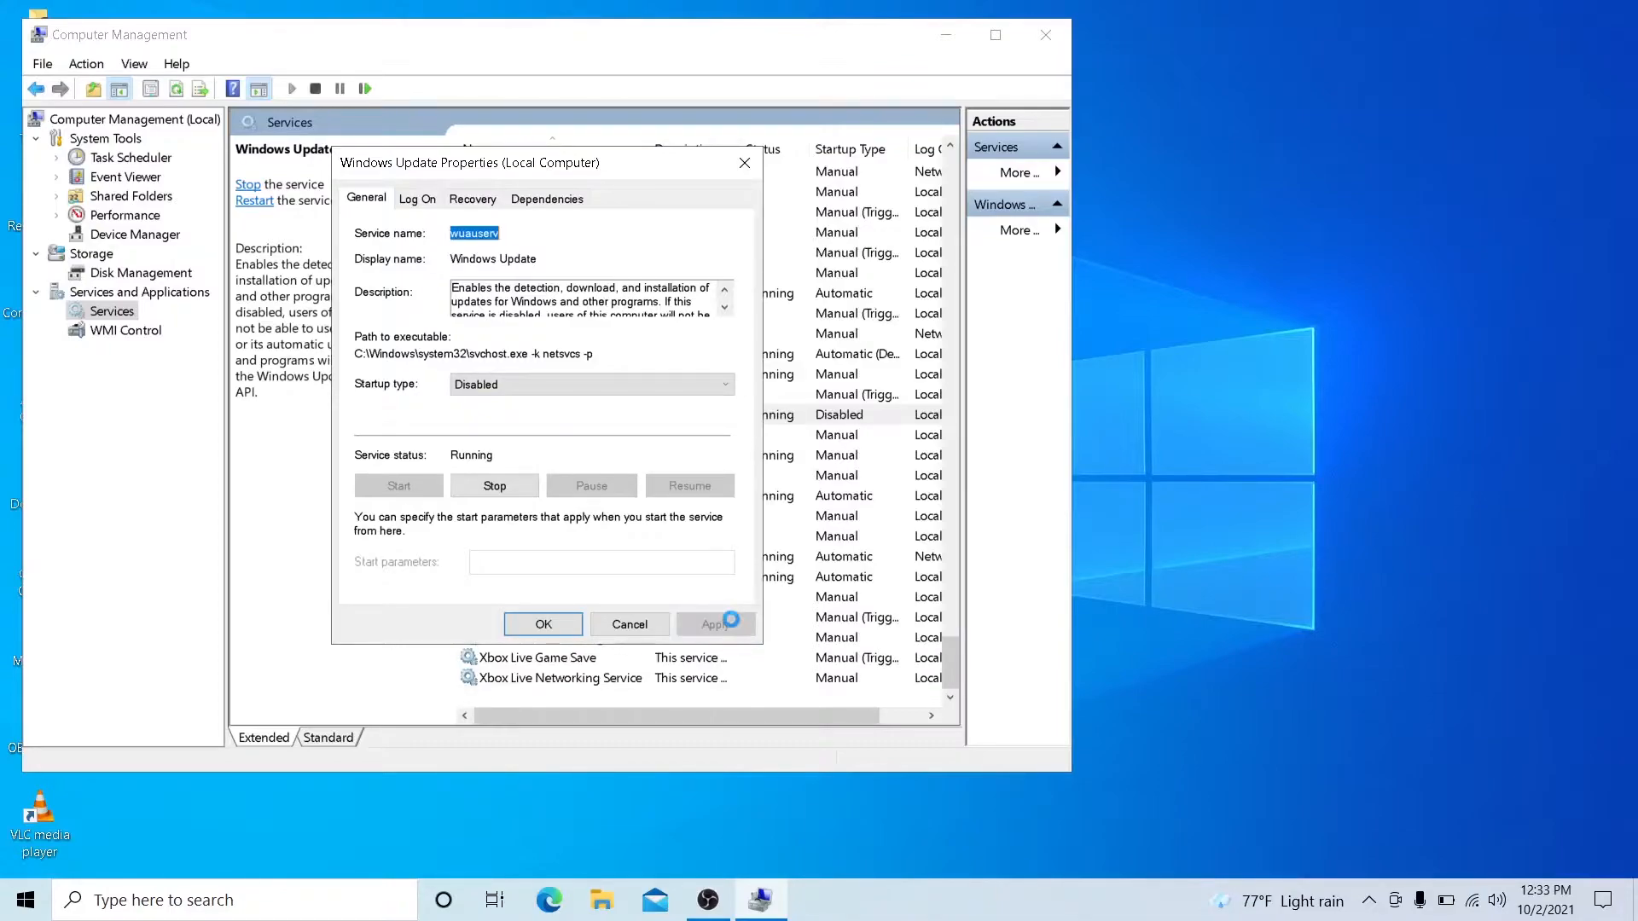
pyautogui.click(501, 496)
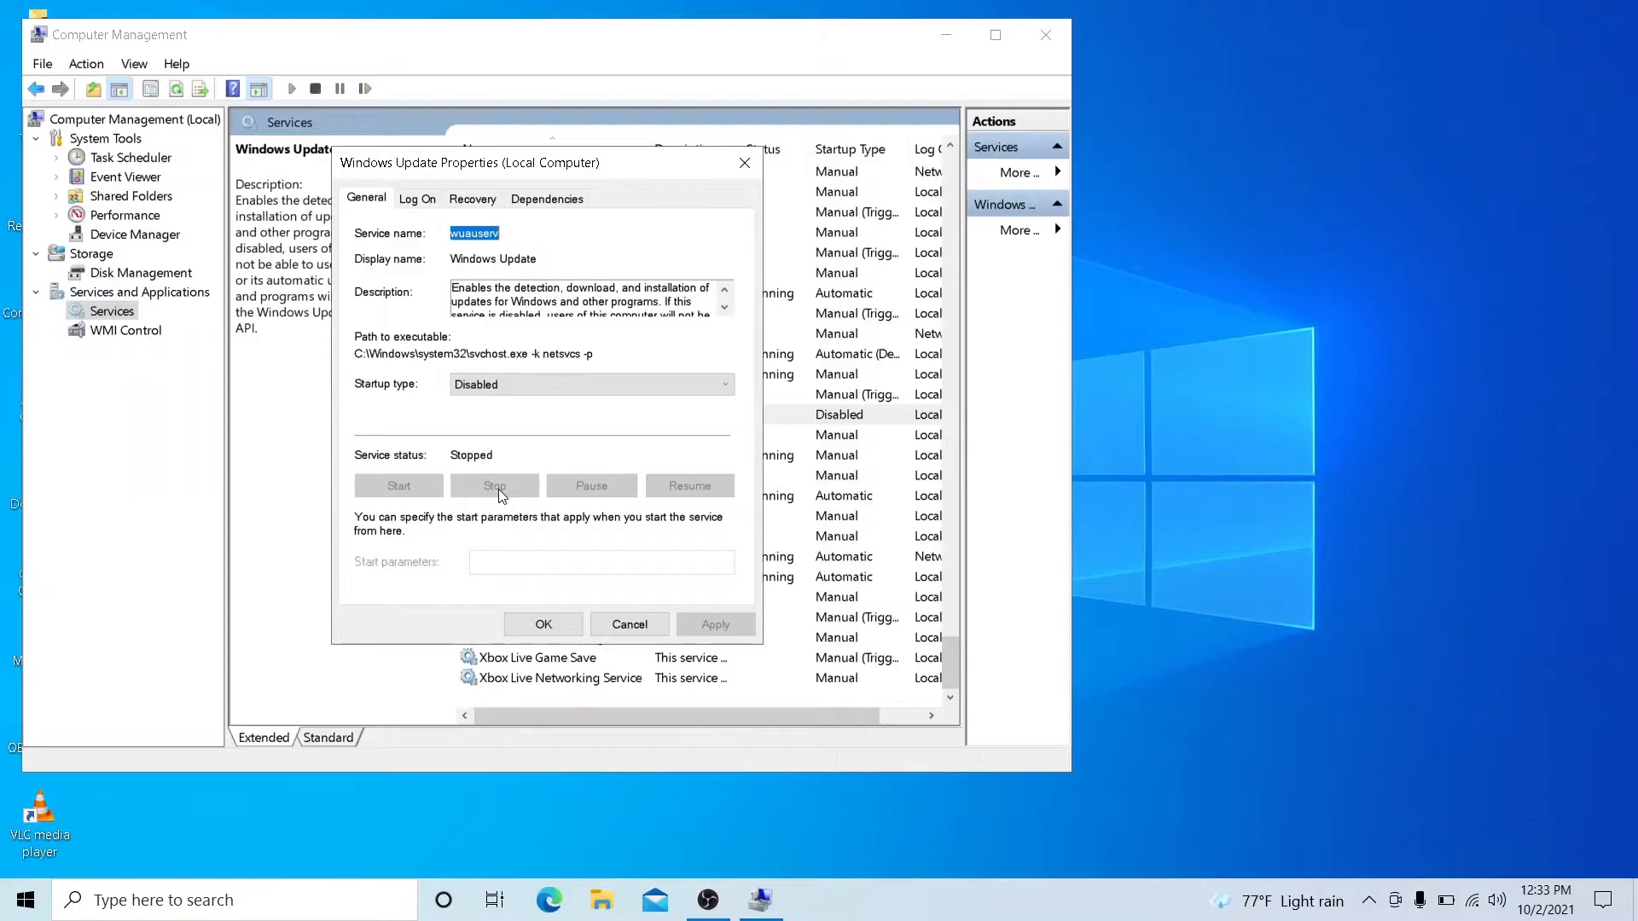
pyautogui.click(543, 624)
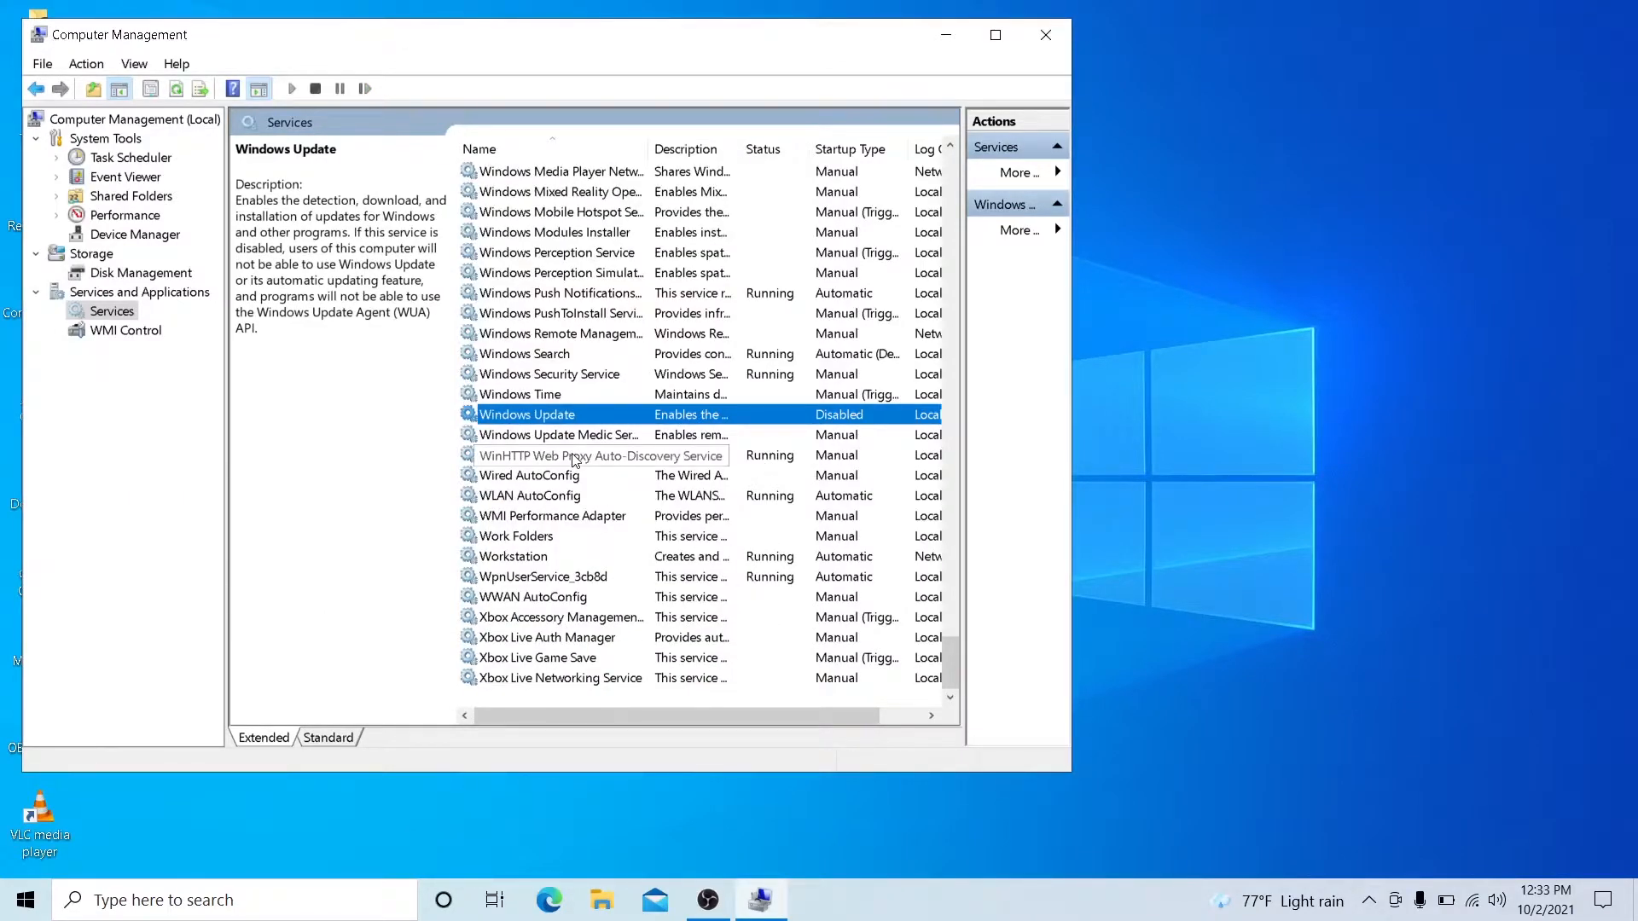
# - Check the startup type choices in the Windows Update service's properties, cancel without changes and close Computer Management
pyautogui.rightClick(539, 413)
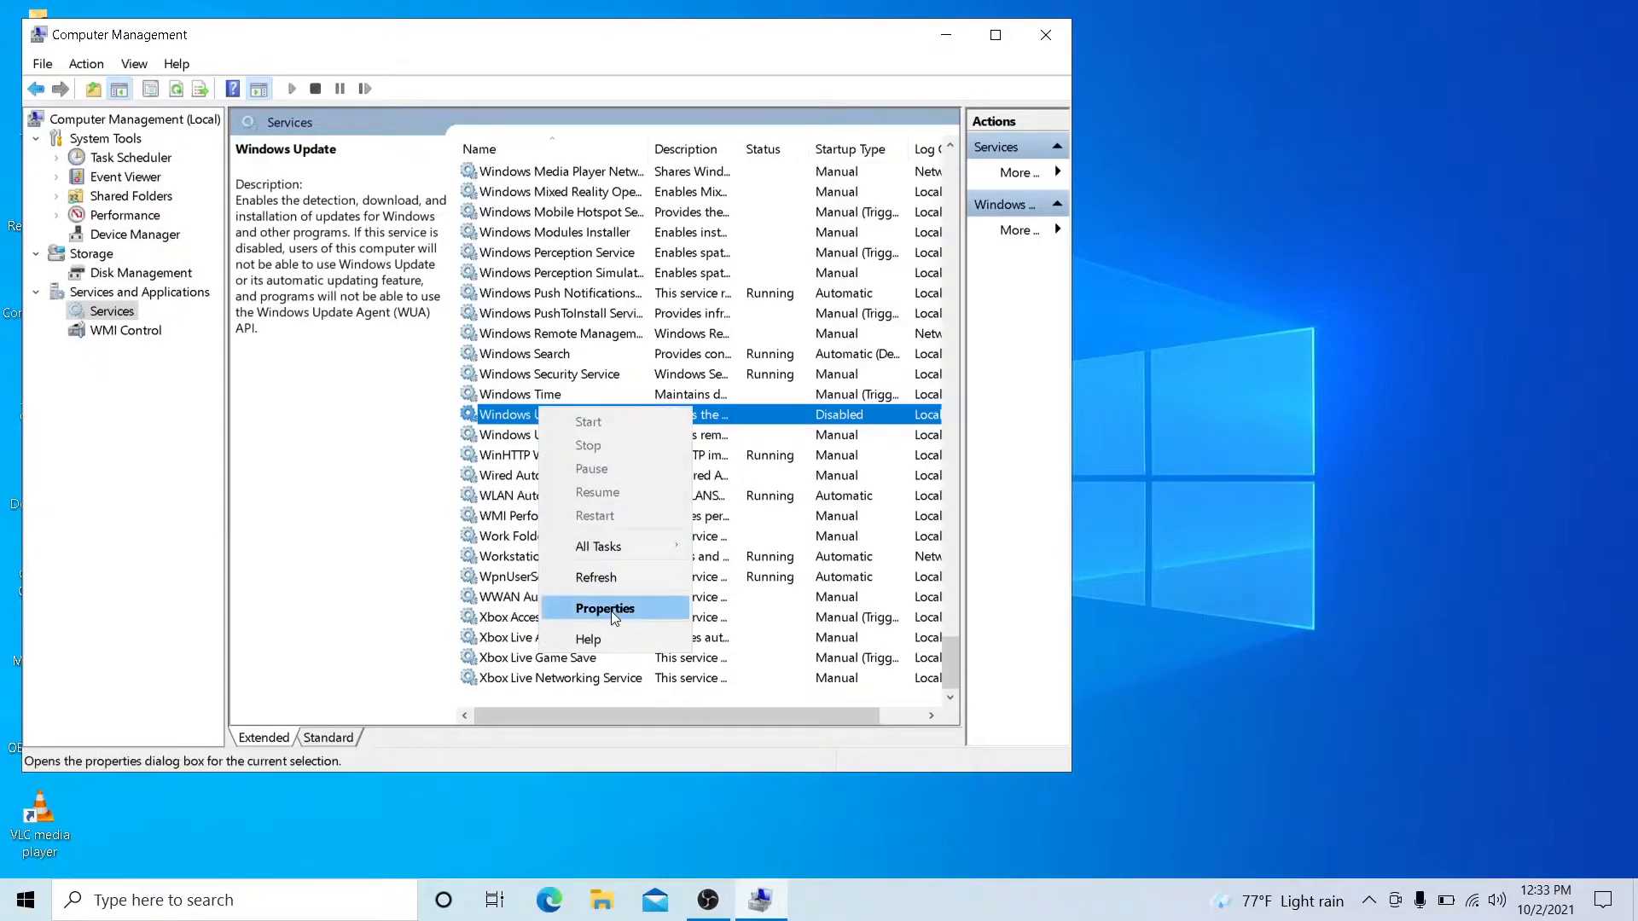
pyautogui.click(611, 611)
pyautogui.click(543, 387)
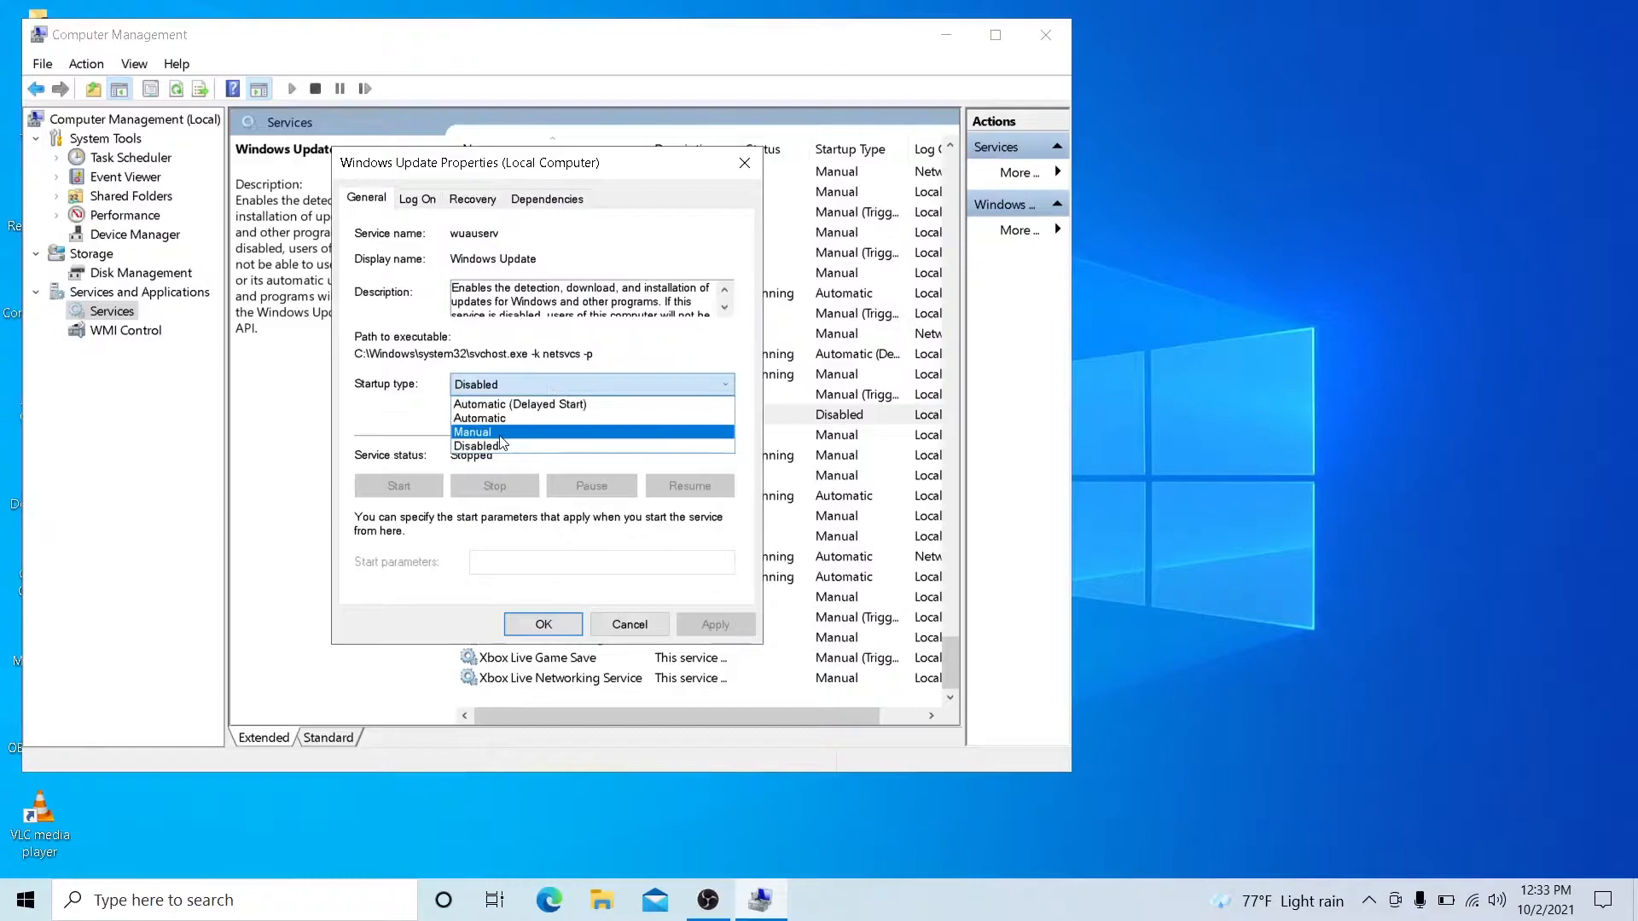
pyautogui.click(687, 569)
pyautogui.click(630, 624)
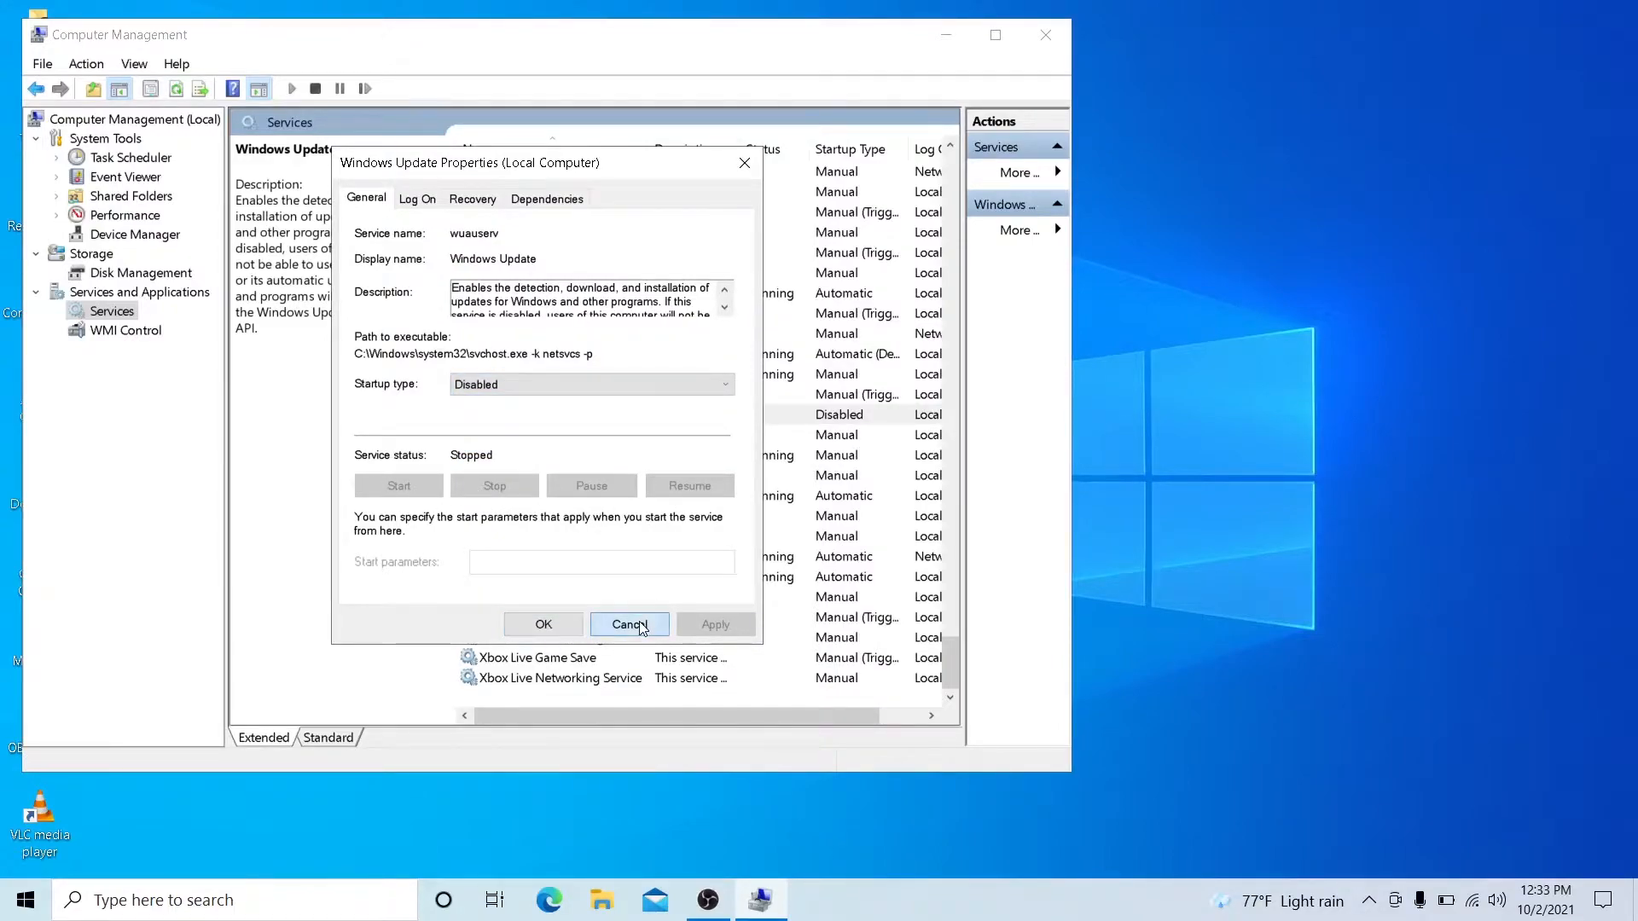
pyautogui.click(1046, 35)
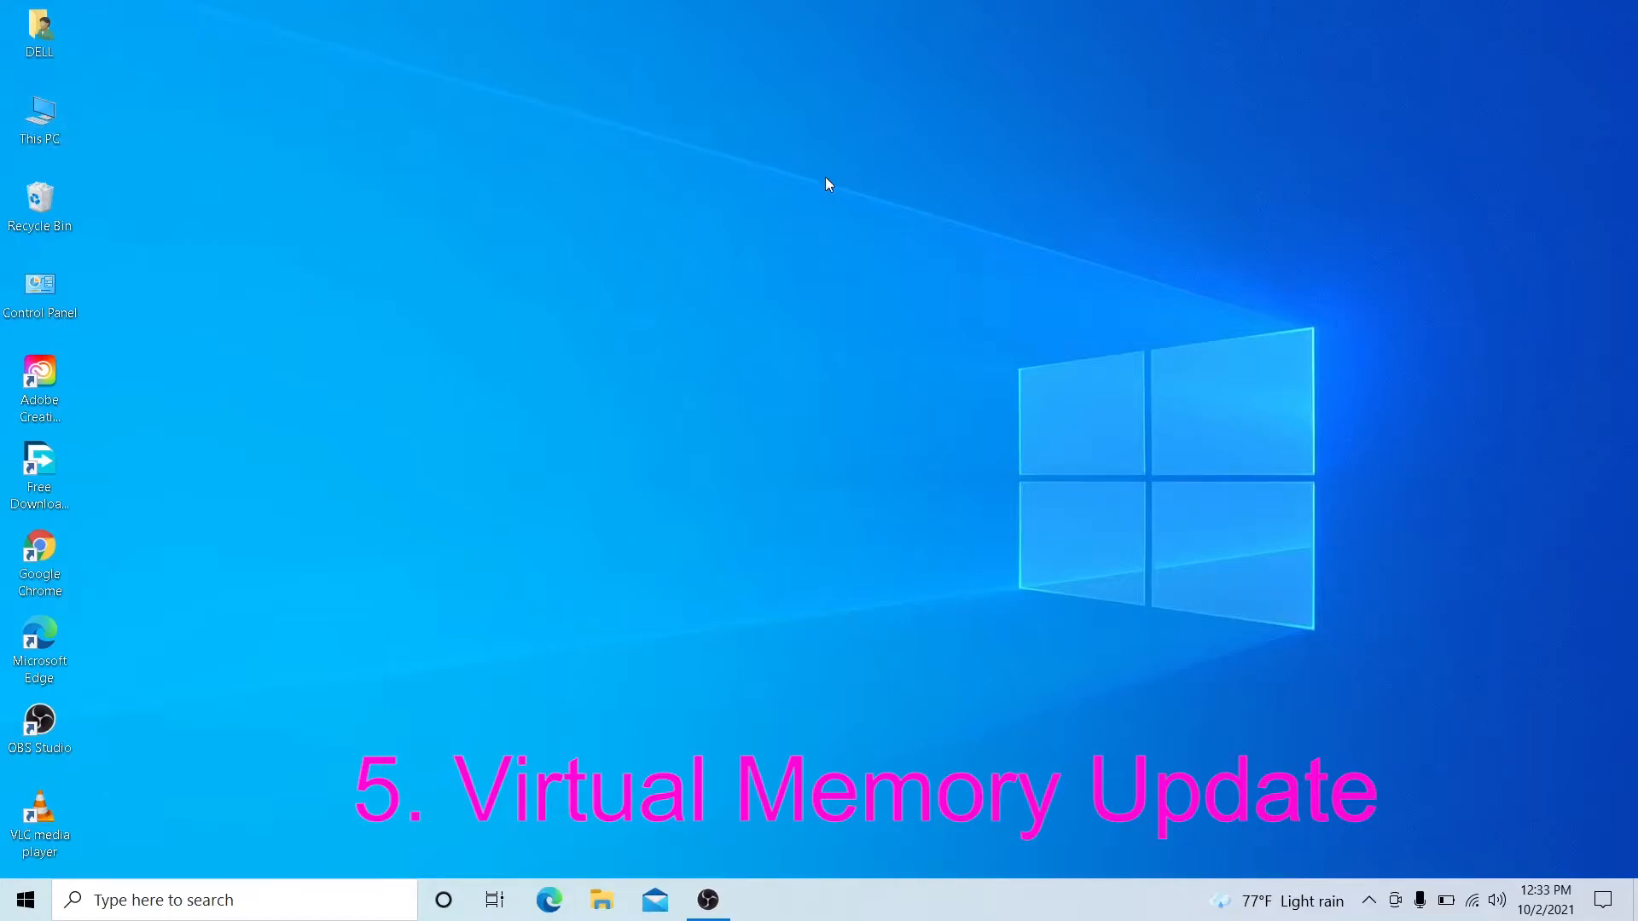
# - Open the Virtual Memory settings through This PC's system properties and the advanced performance options
pyautogui.doubleClick(49, 138)
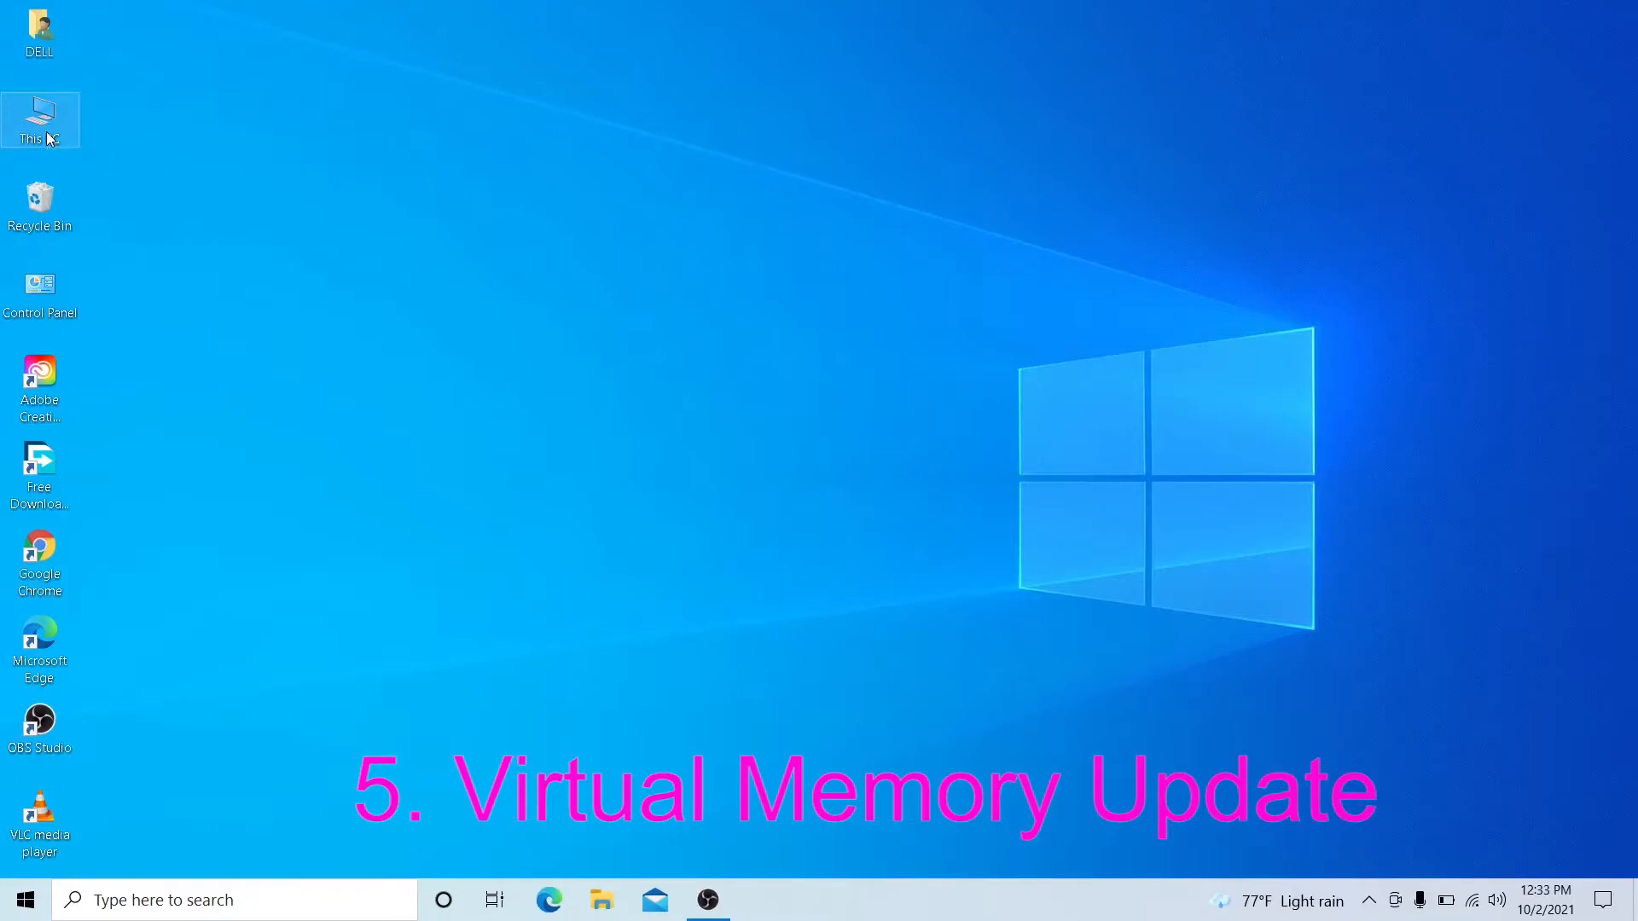
pyautogui.rightClick(743, 639)
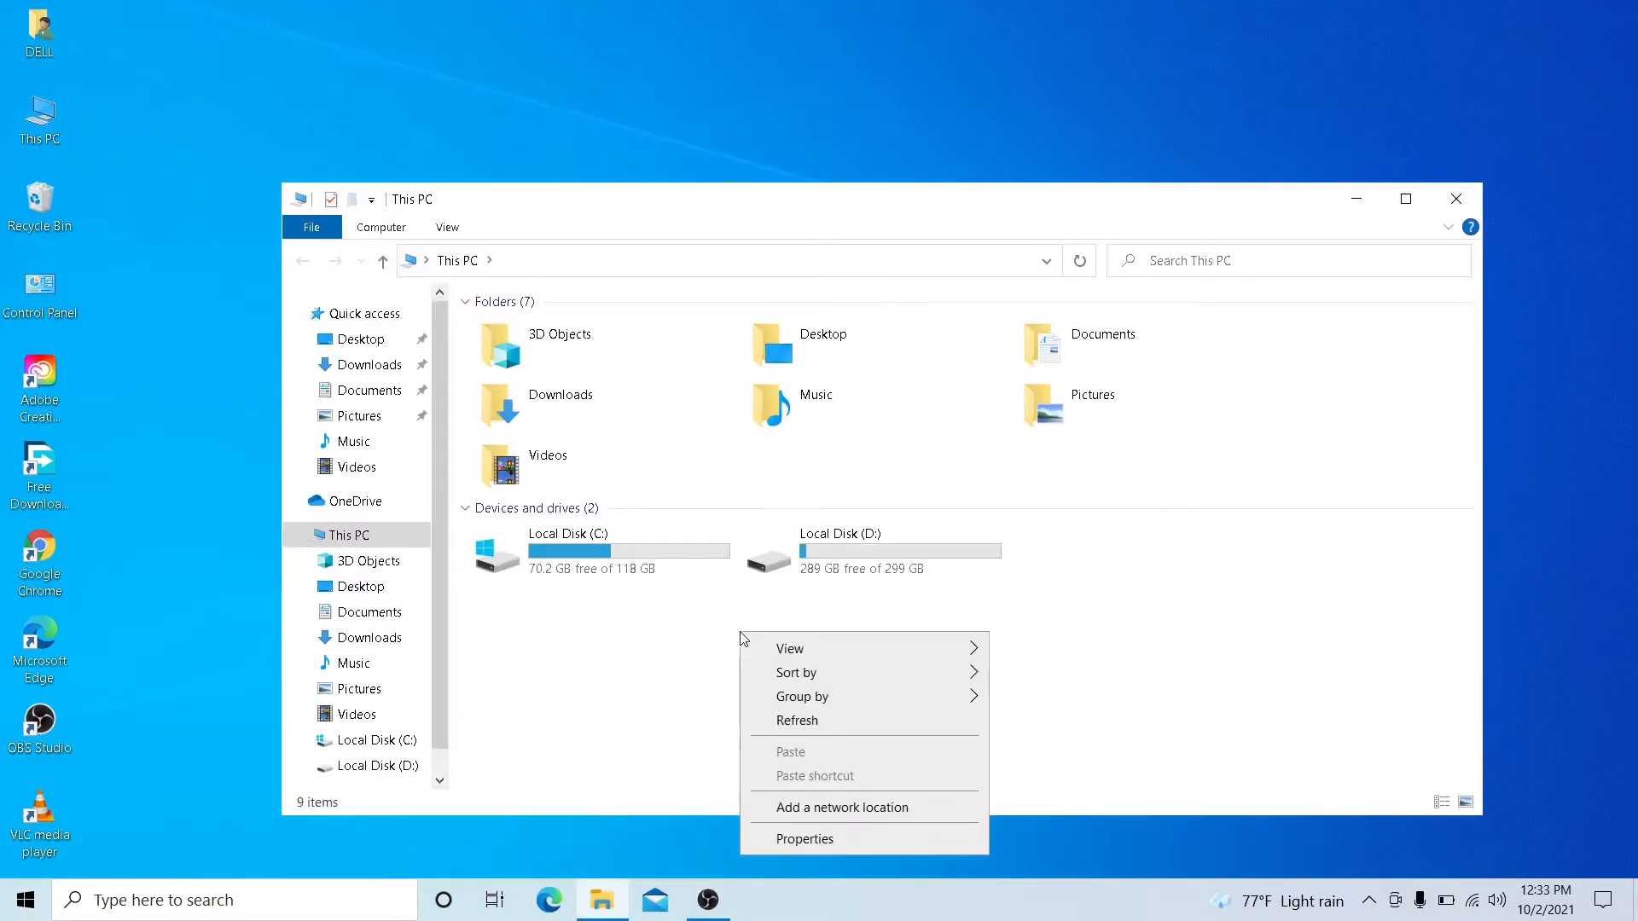
pyautogui.click(843, 842)
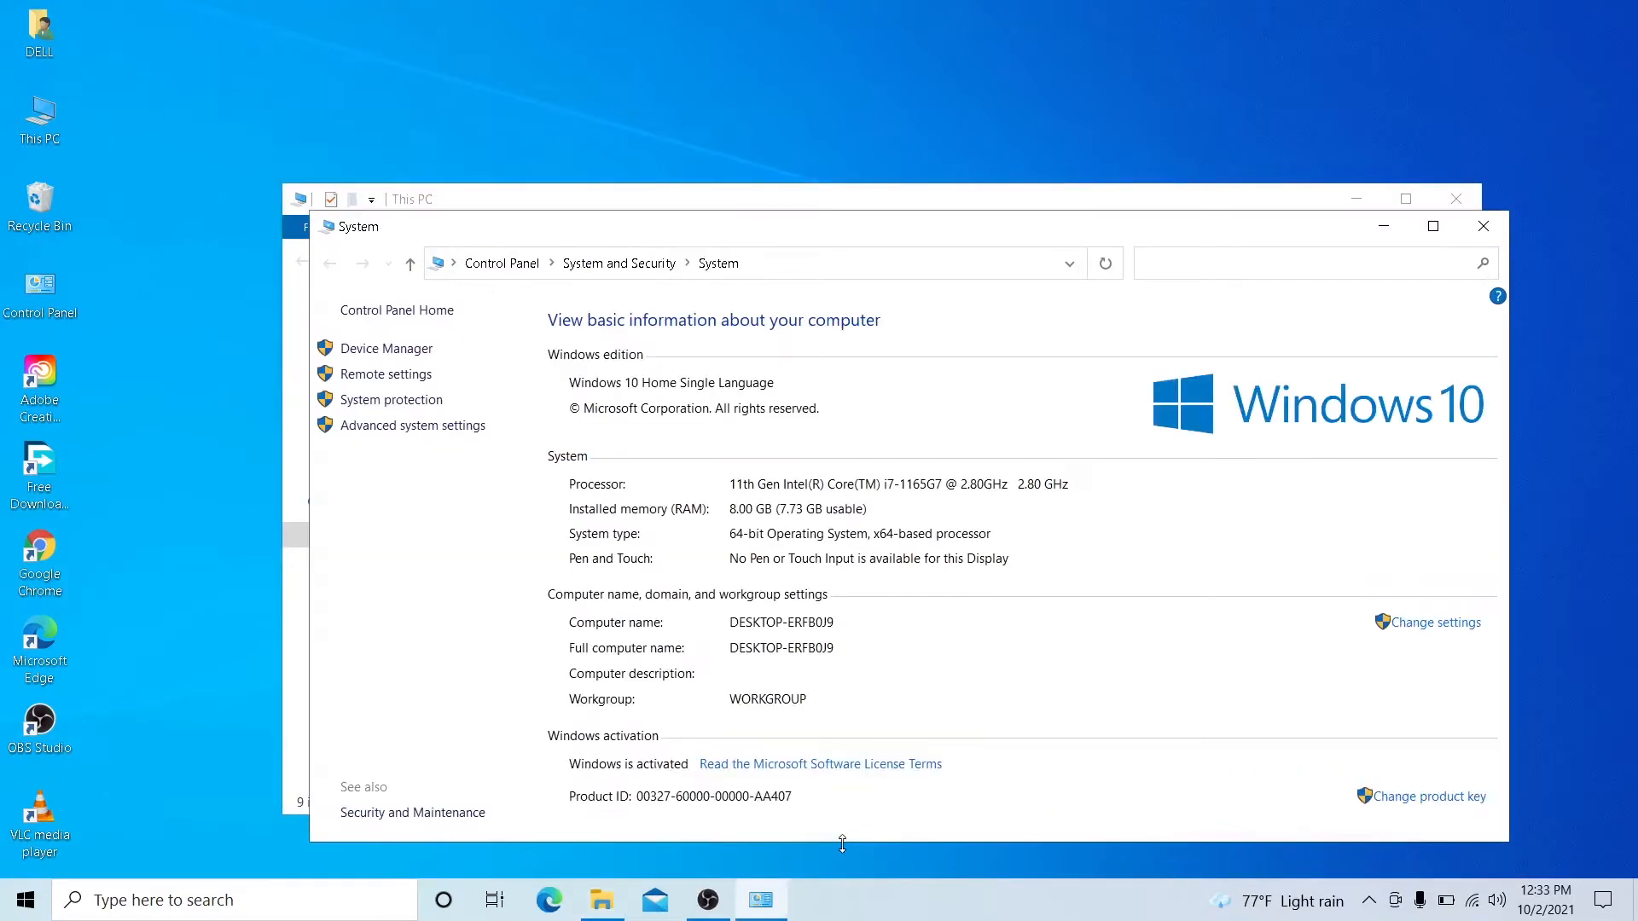
pyautogui.click(420, 427)
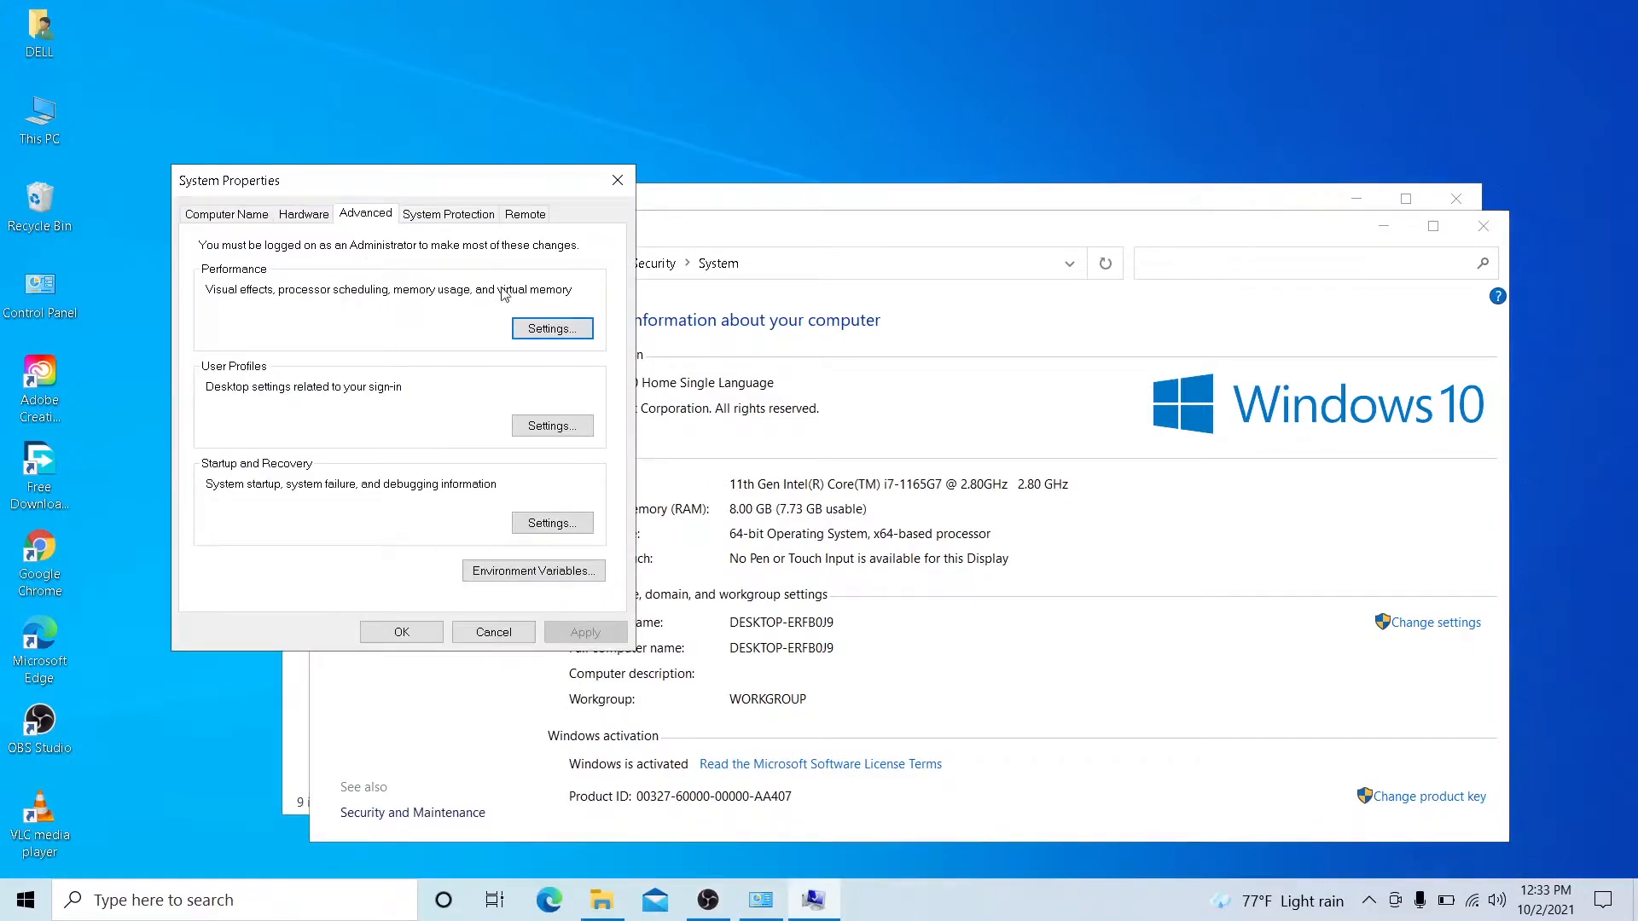
pyautogui.click(552, 329)
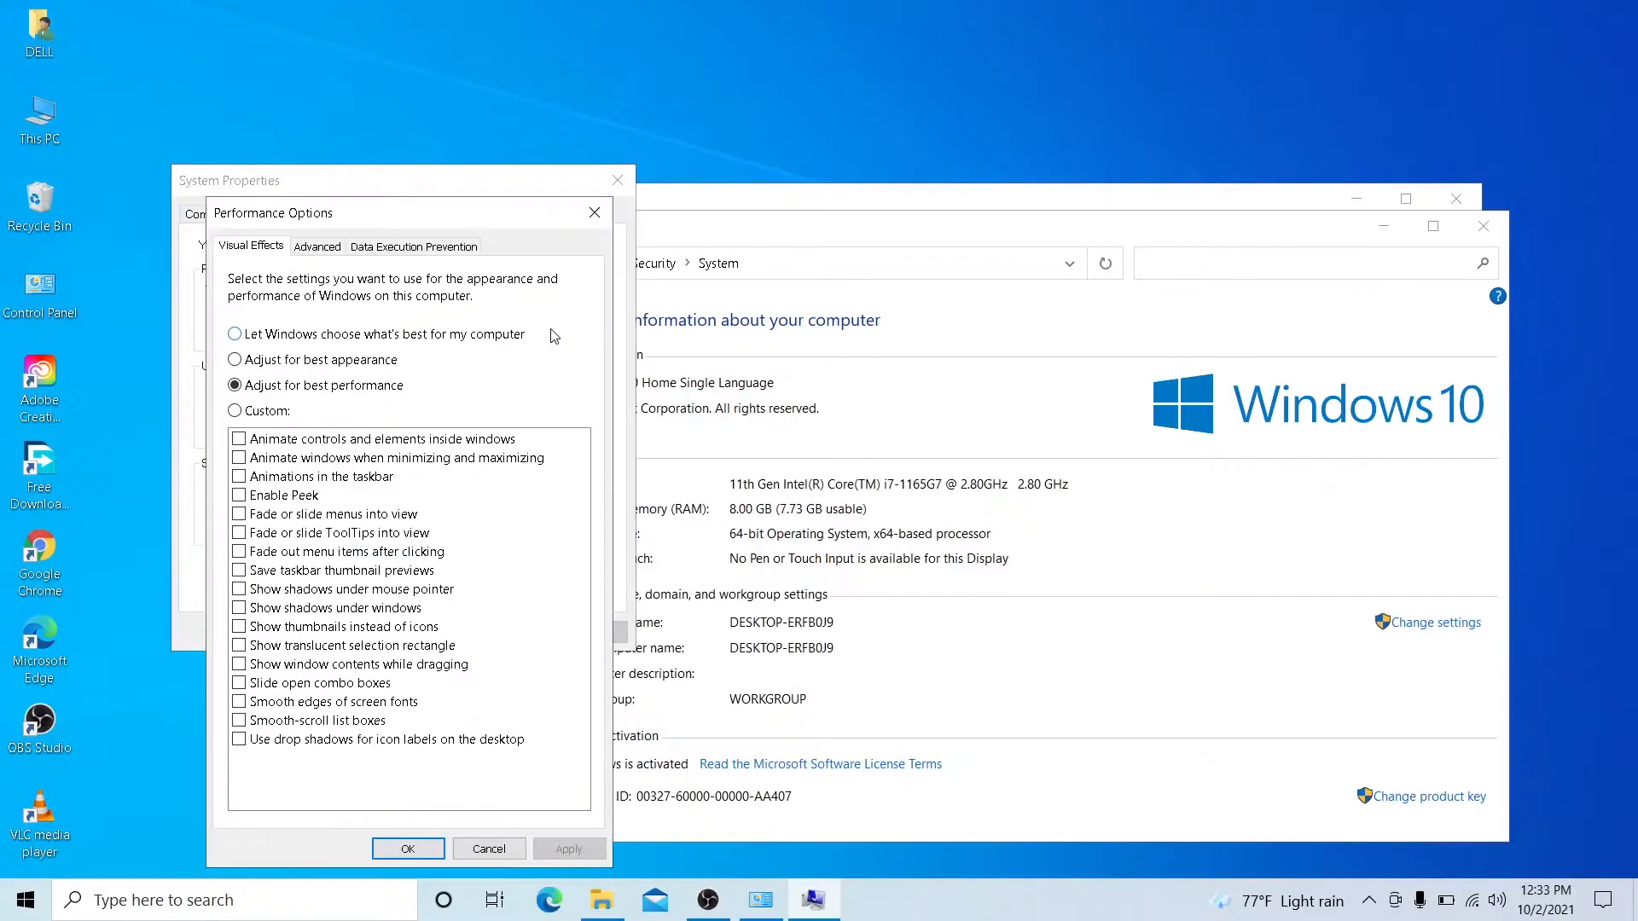
pyautogui.click(316, 249)
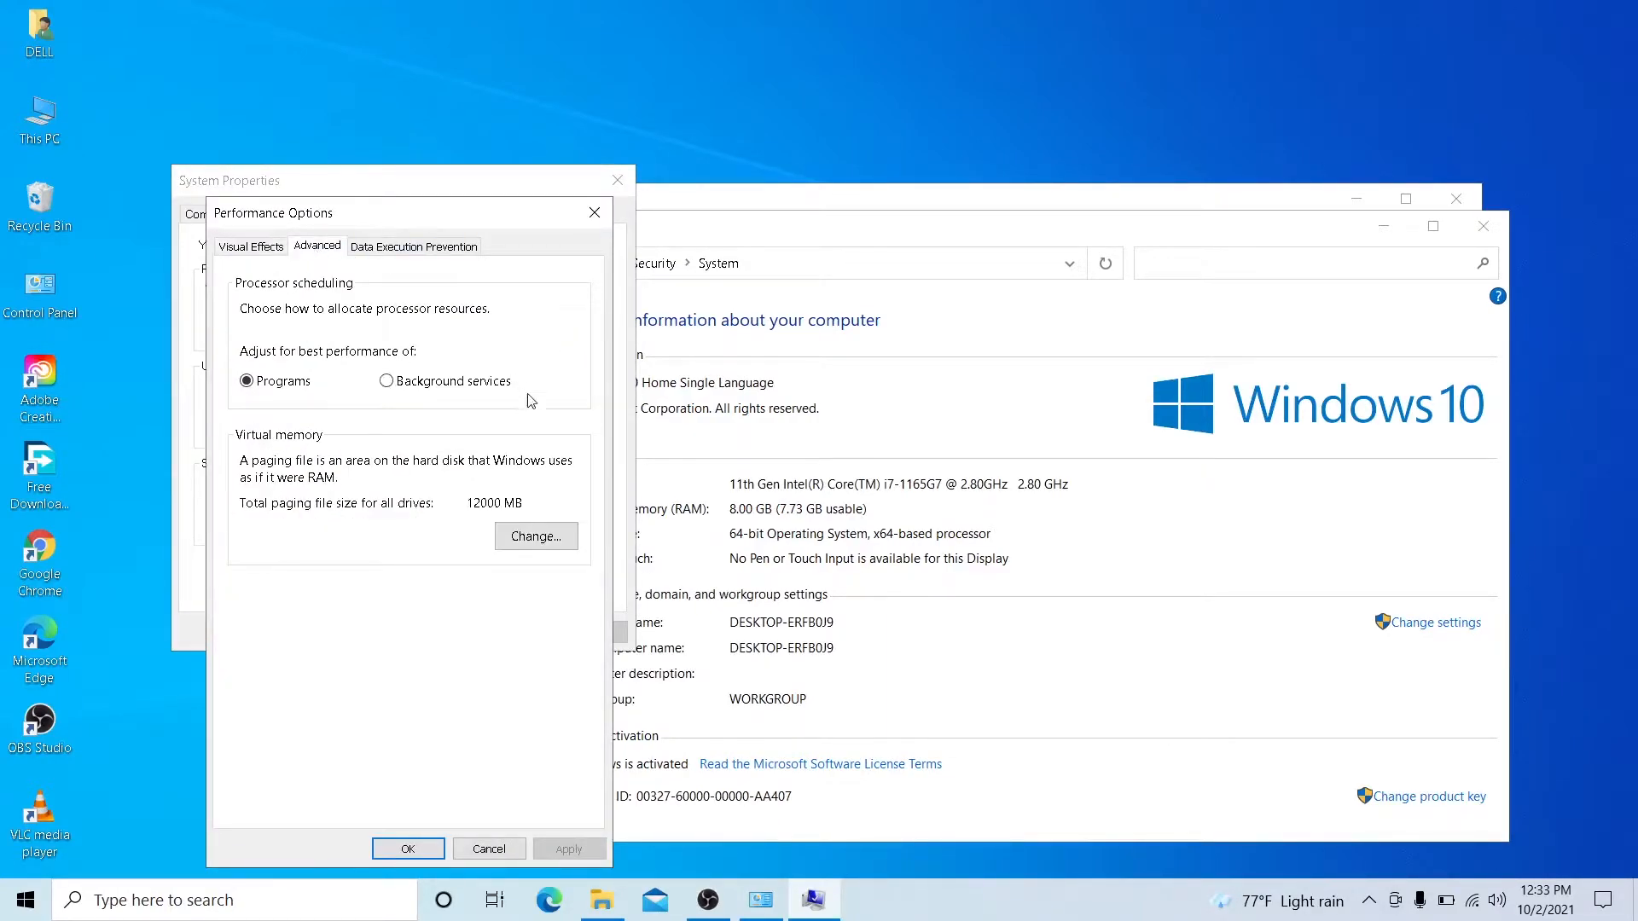
pyautogui.click(538, 537)
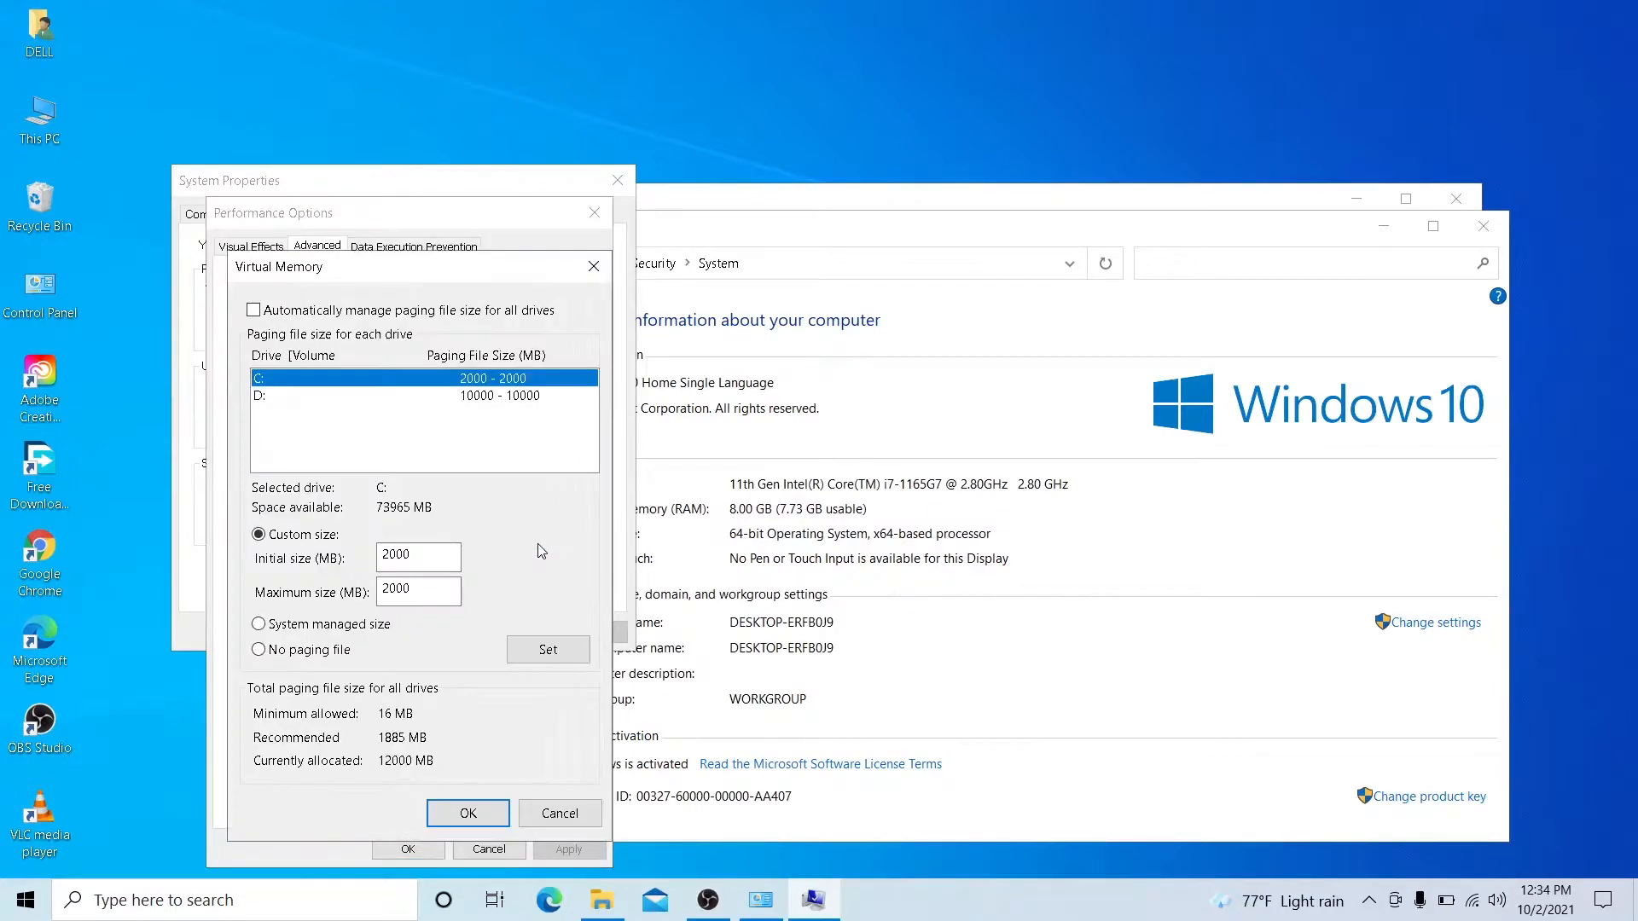
pyautogui.click(253, 309)
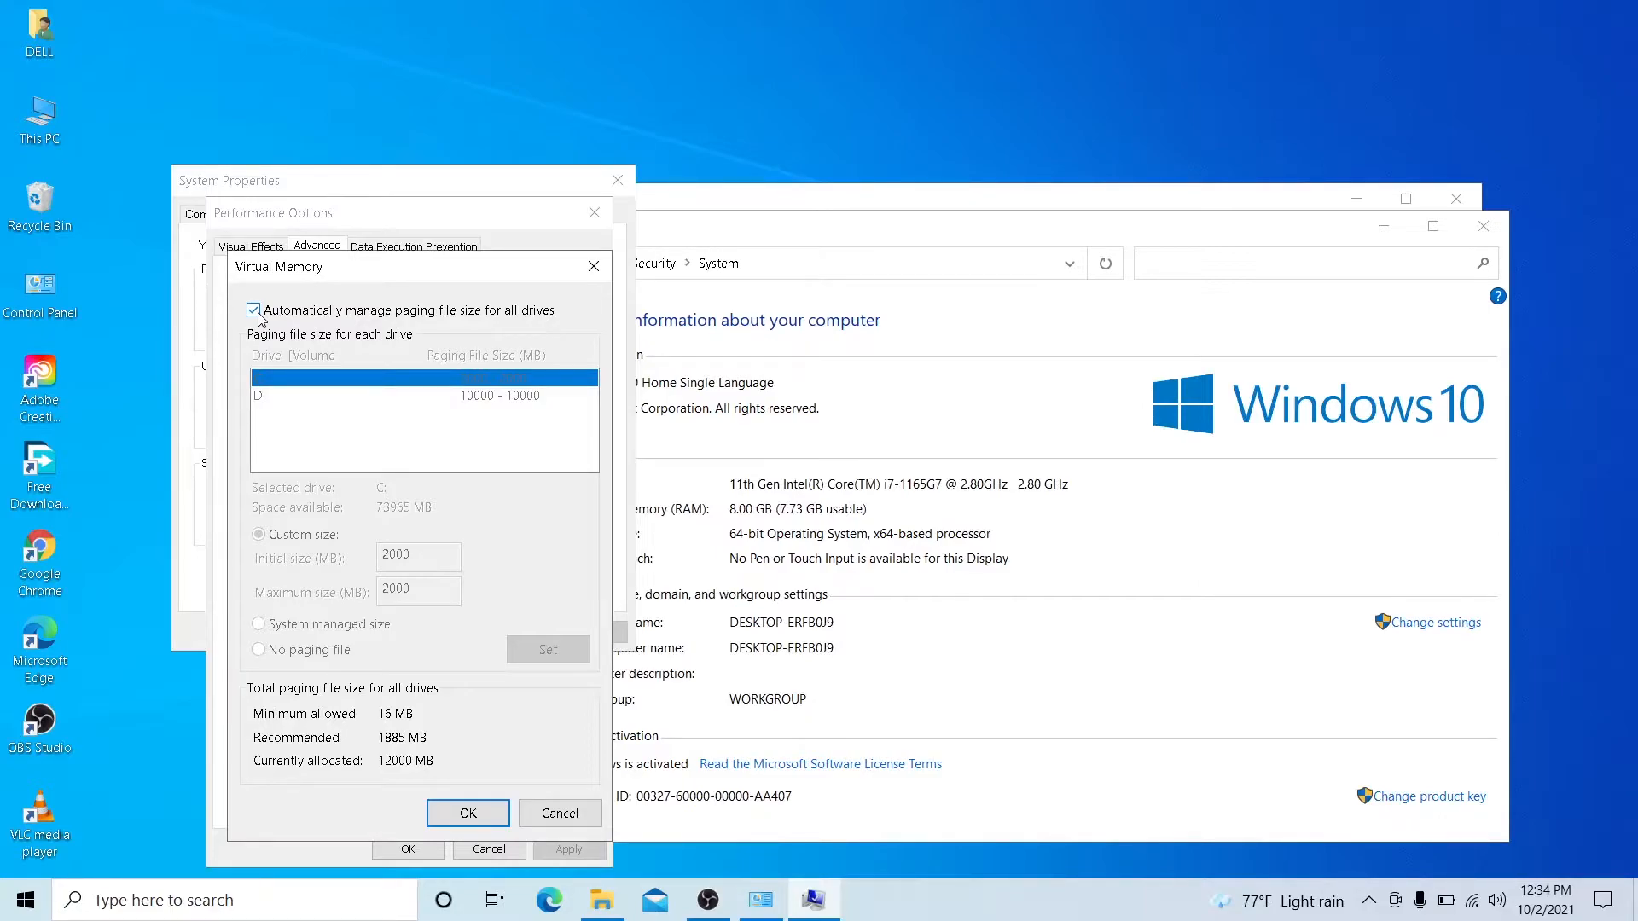
pyautogui.click(256, 312)
pyautogui.click(256, 312)
pyautogui.click(254, 311)
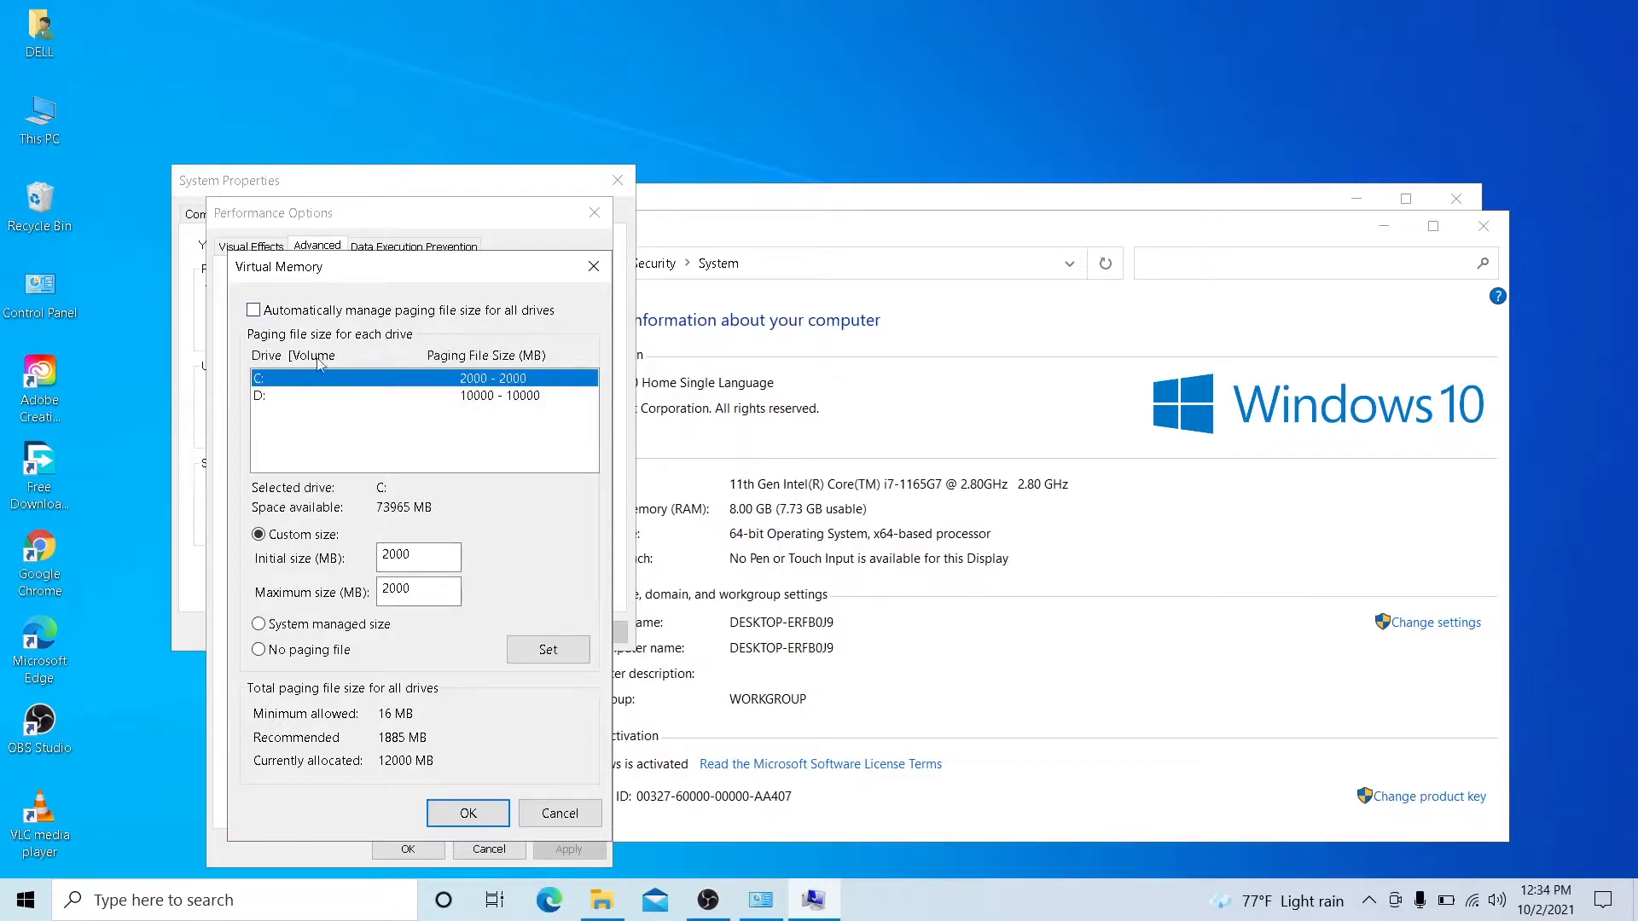
# - Set drive C's custom paging file to an initial and maximum size of 15000 MB and confirm the virtual memory settings
pyautogui.moveTo(446, 557); pyautogui.dragTo(182, 567)
pyautogui.write('2')
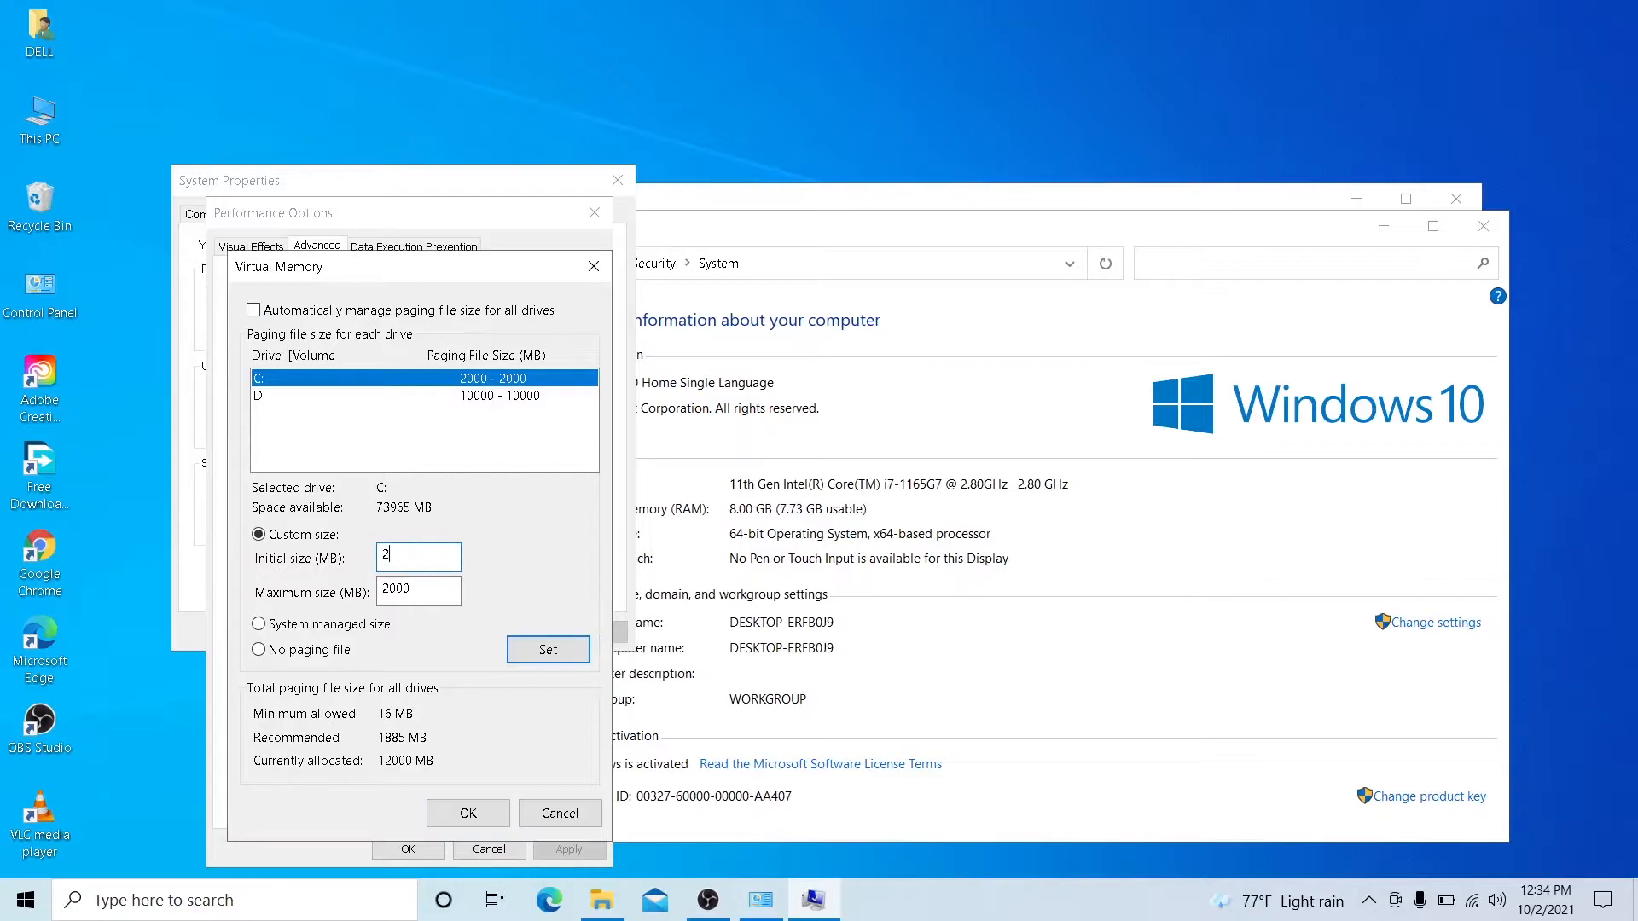
pyautogui.press('BackSpace')
pyautogui.write('15000')
pyautogui.press('Tab')
pyautogui.write('5000')
pyautogui.click(552, 651)
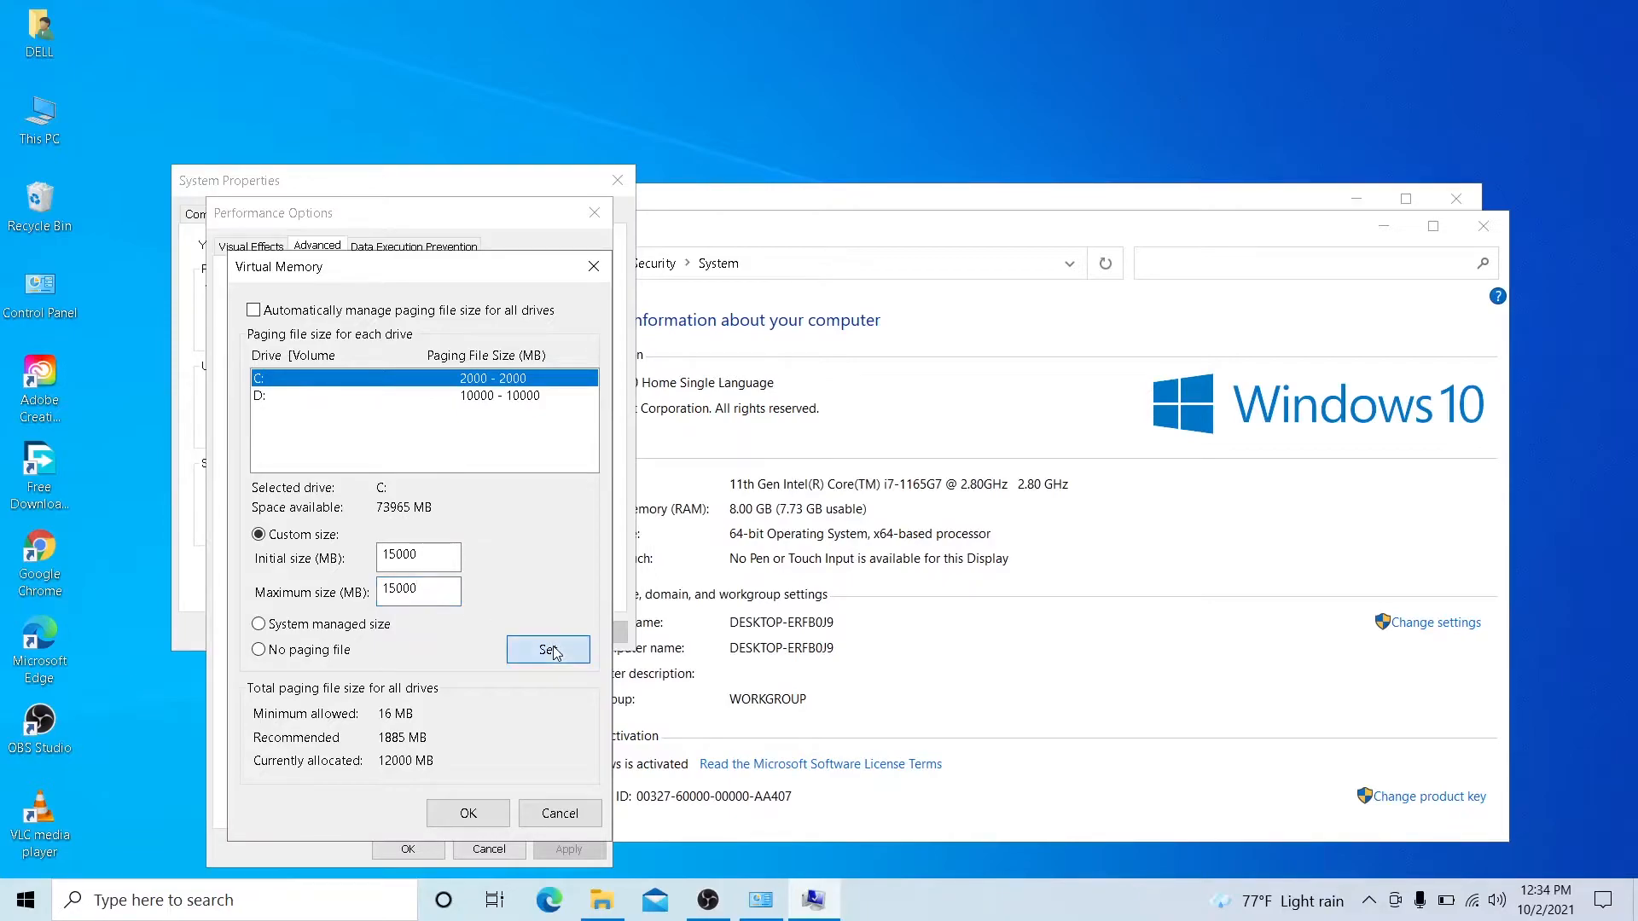
pyautogui.click(469, 815)
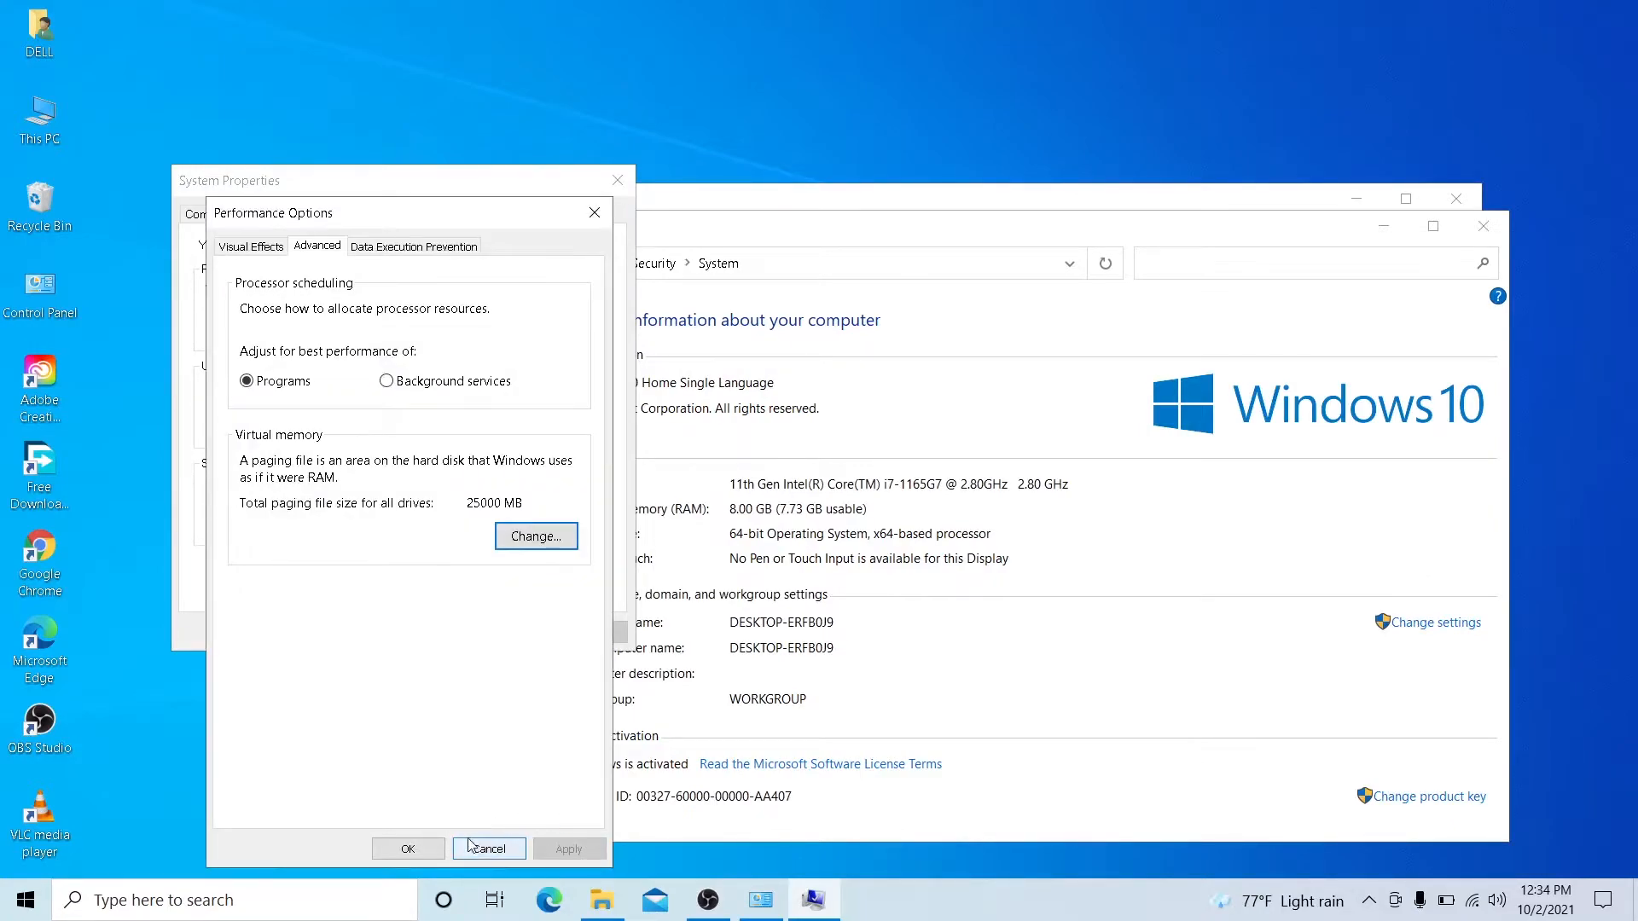
# - Confirm the performance options and system properties, and close the System and This PC windows
pyautogui.click(429, 848)
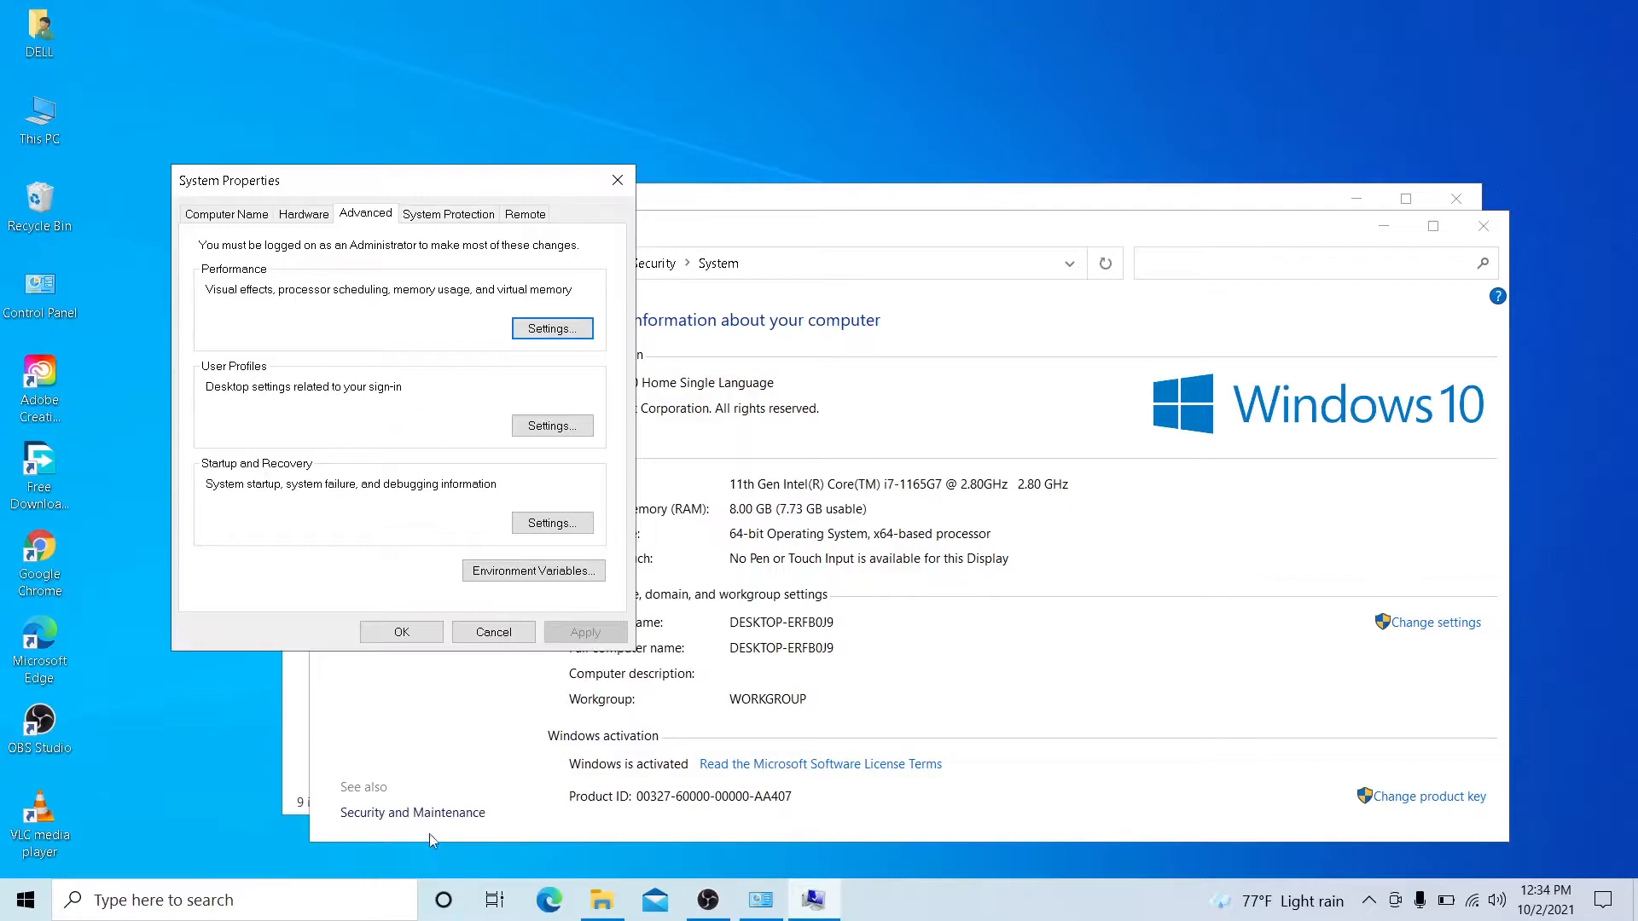
pyautogui.click(422, 638)
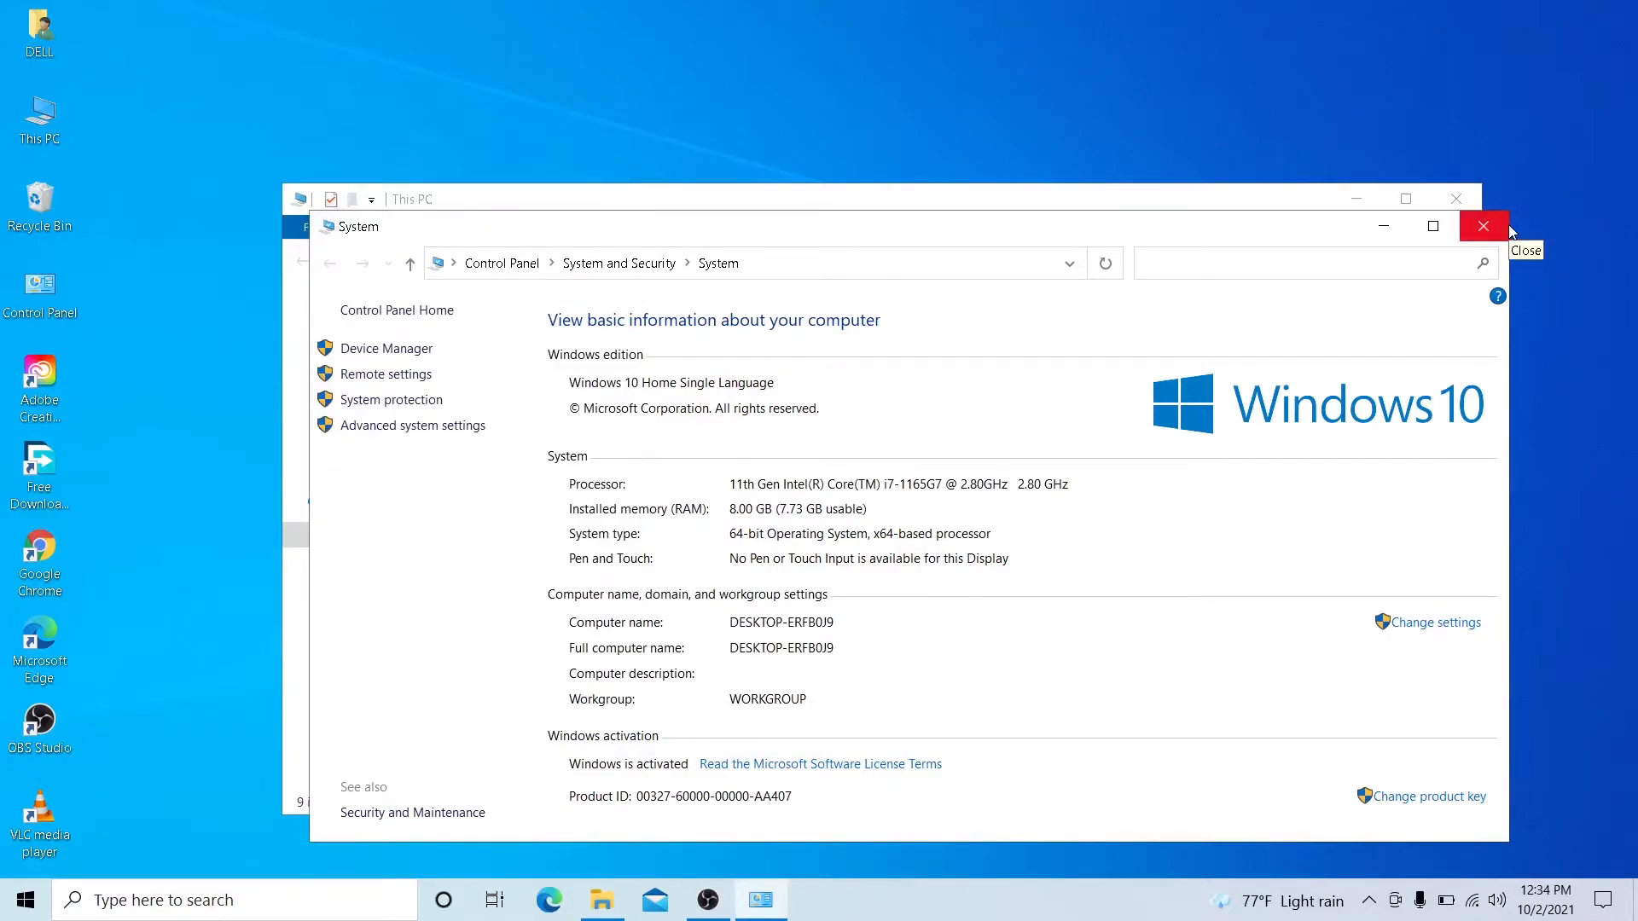
pyautogui.click(1484, 226)
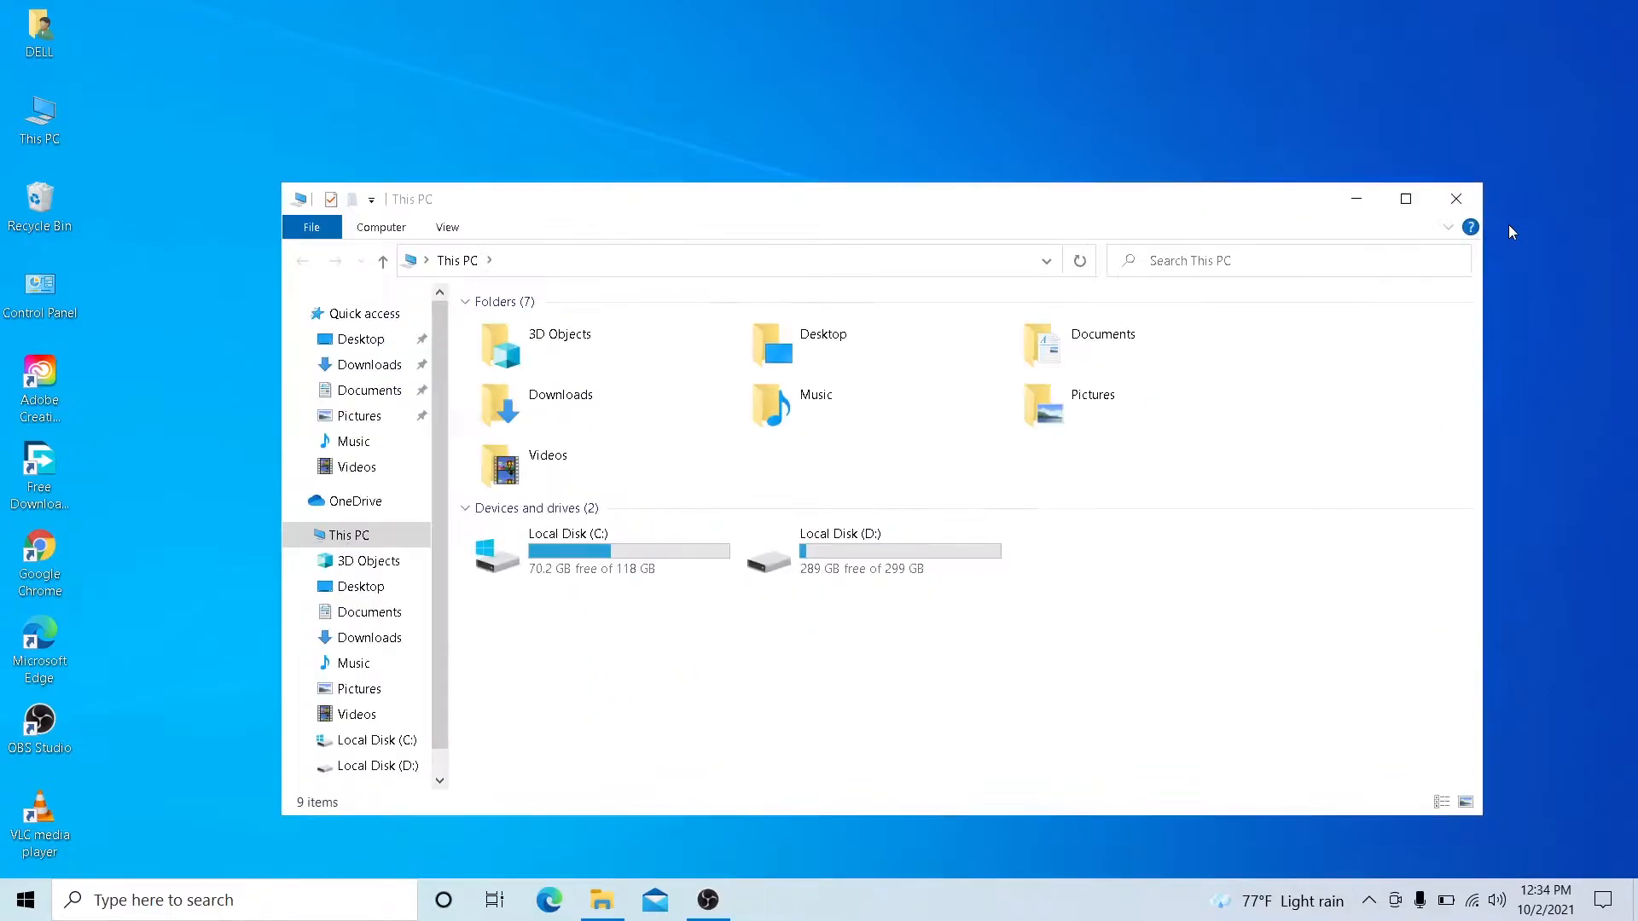
pyautogui.click(1456, 198)
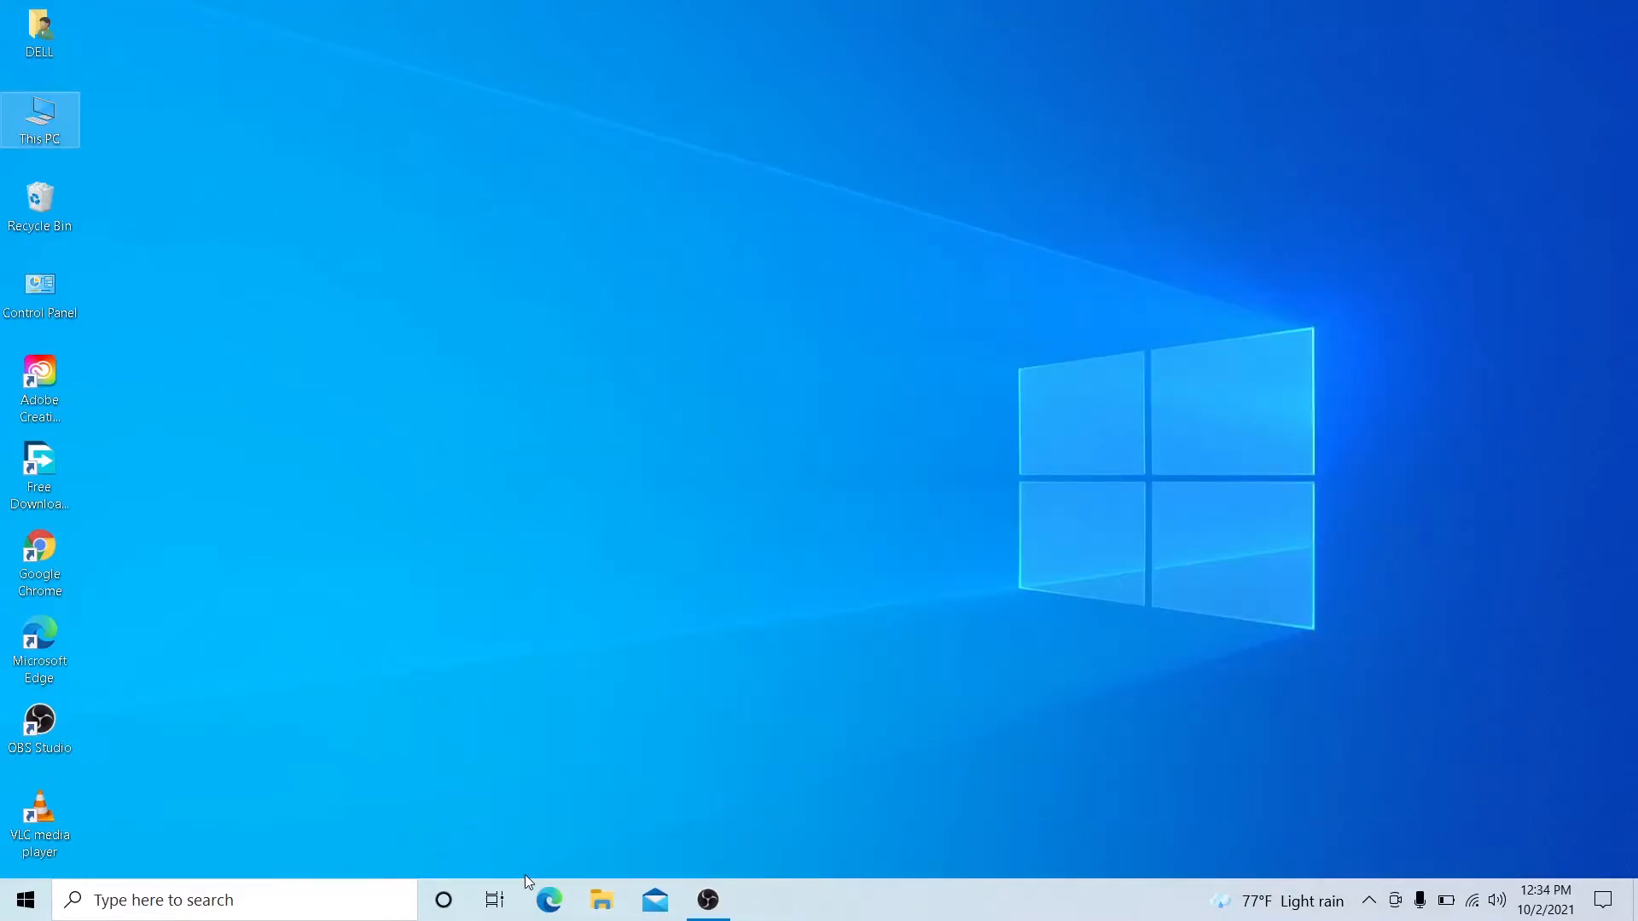
# - Open System Information, check the physical memory, virtual memory and page file entries in the system summary, and close it
pyautogui.click(287, 911)
pyautogui.write('sys')
pyautogui.click(119, 330)
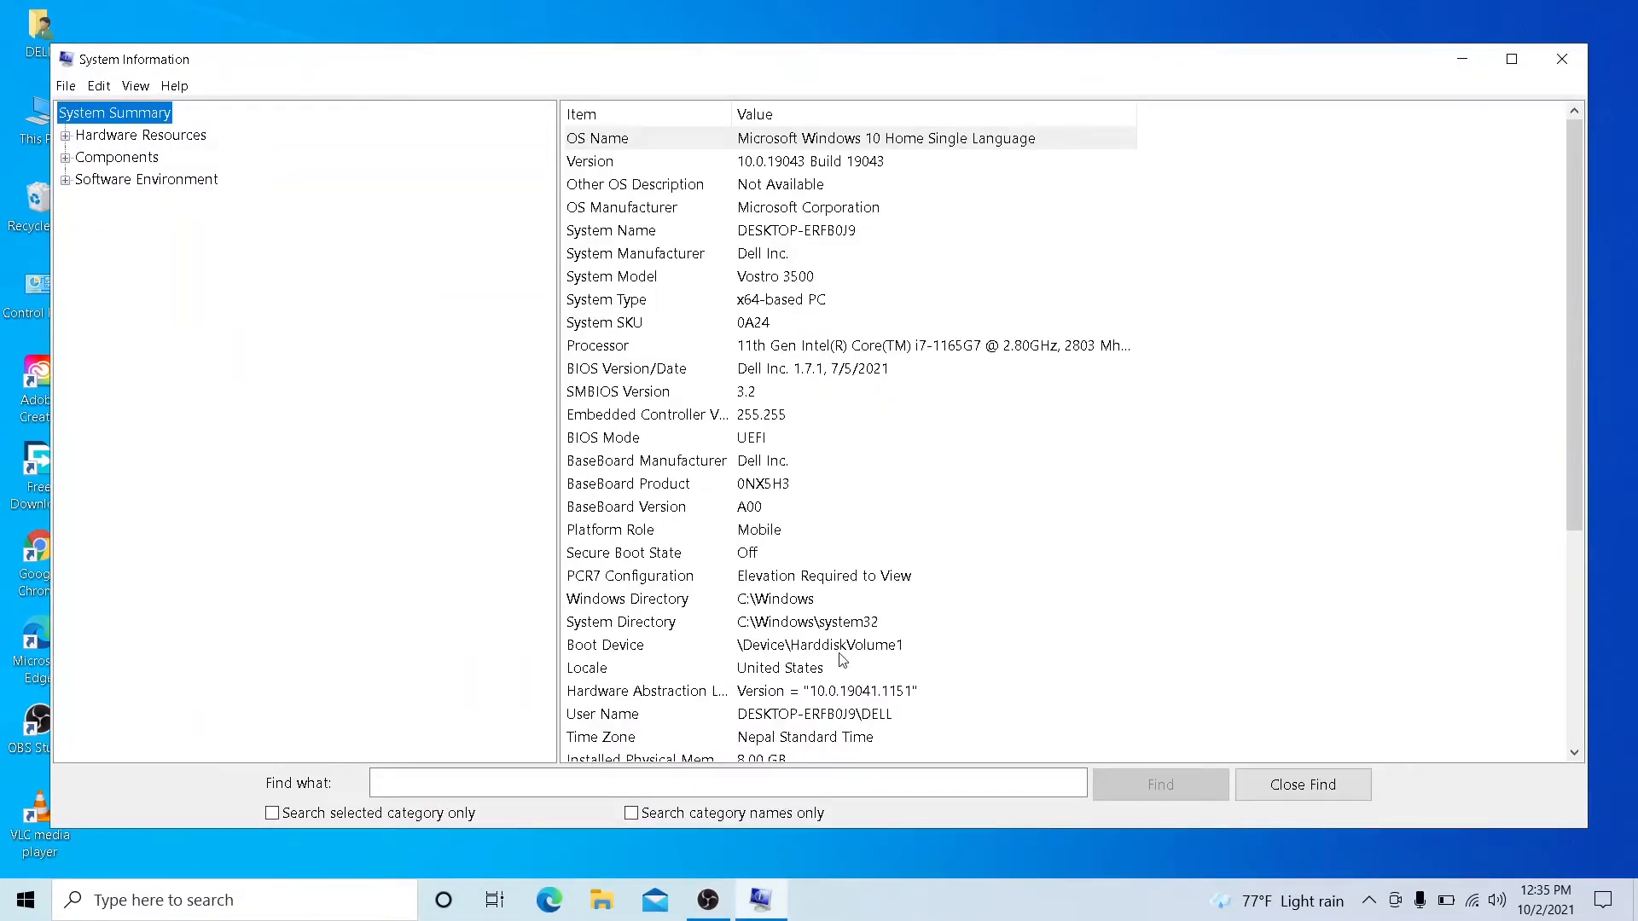
pyautogui.scroll(-5, 843, 659)
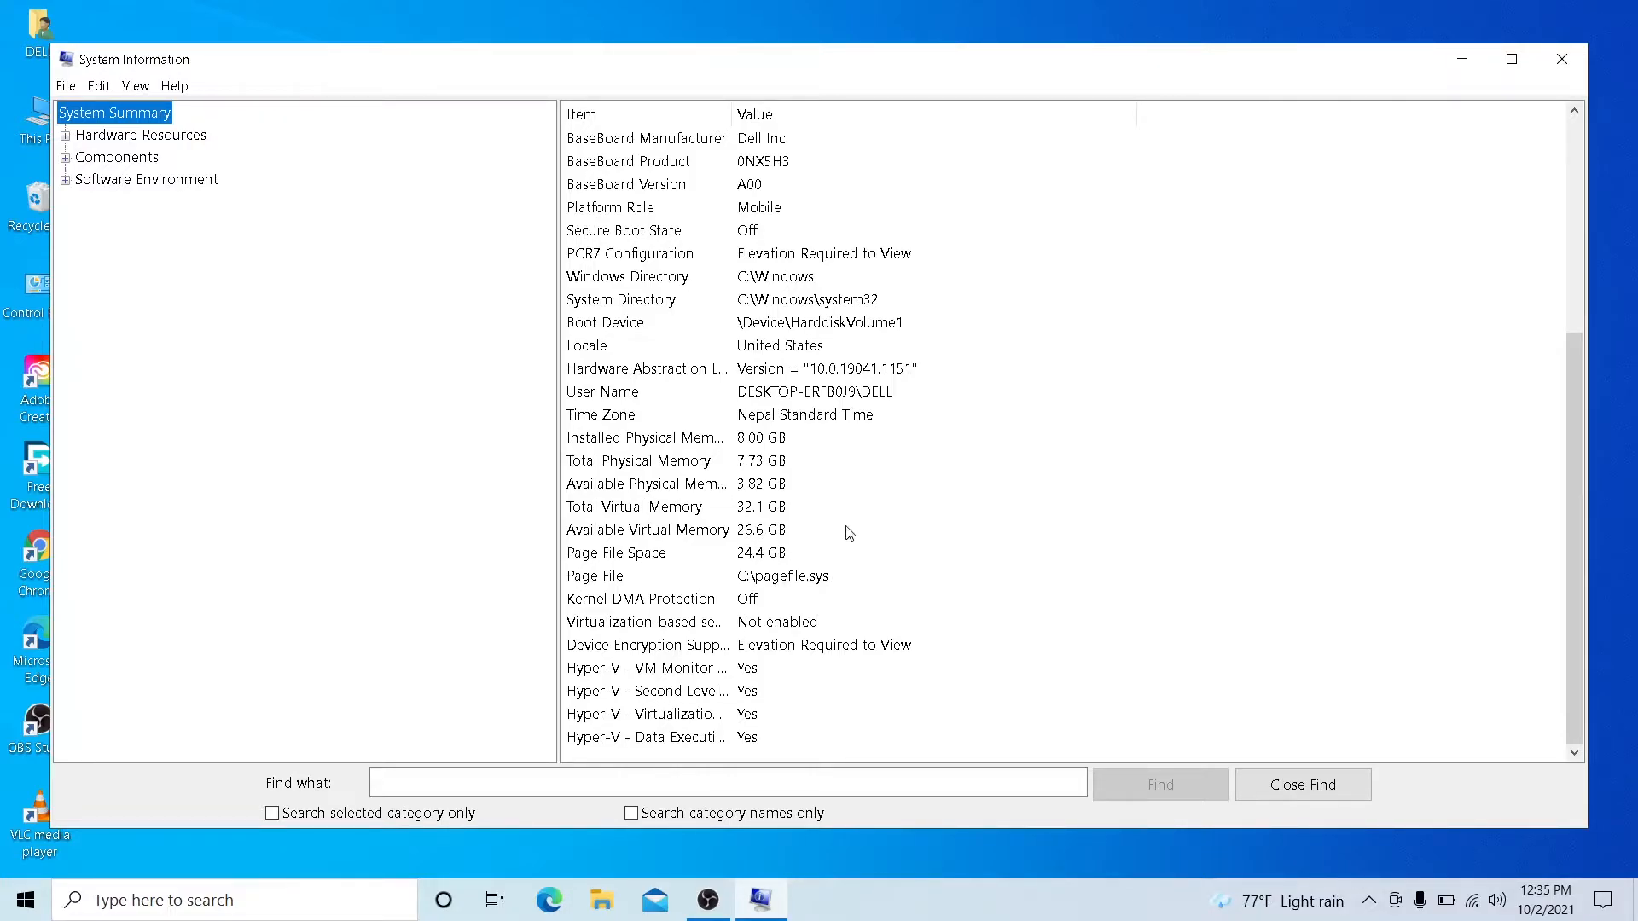
pyautogui.click(1577, 58)
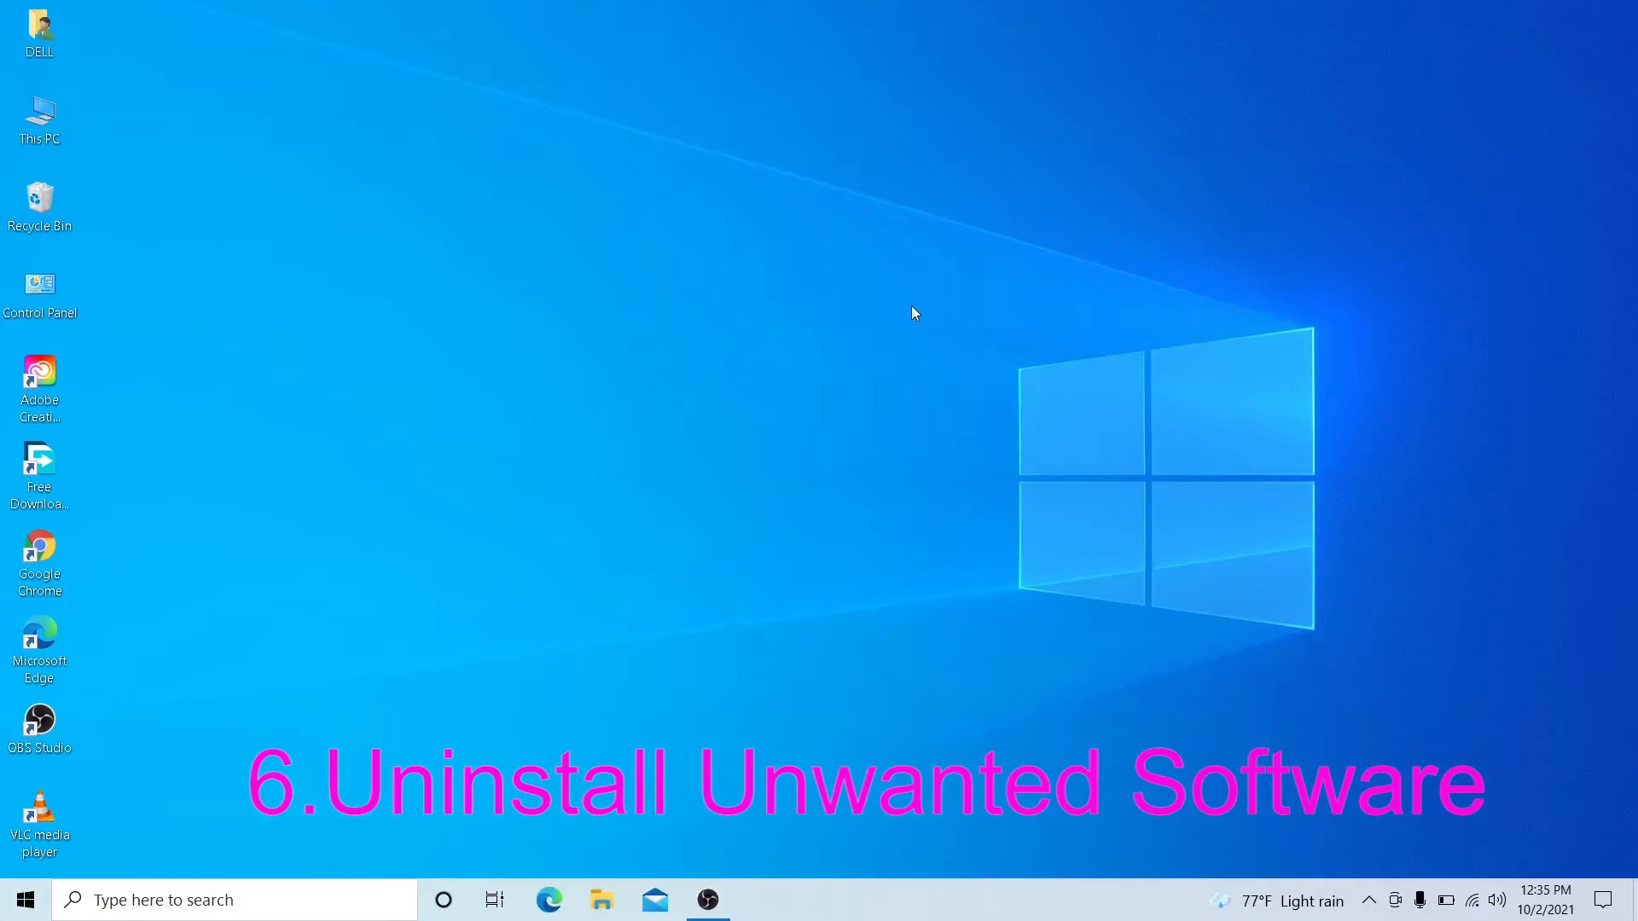
pyautogui.rightClick(571, 126)
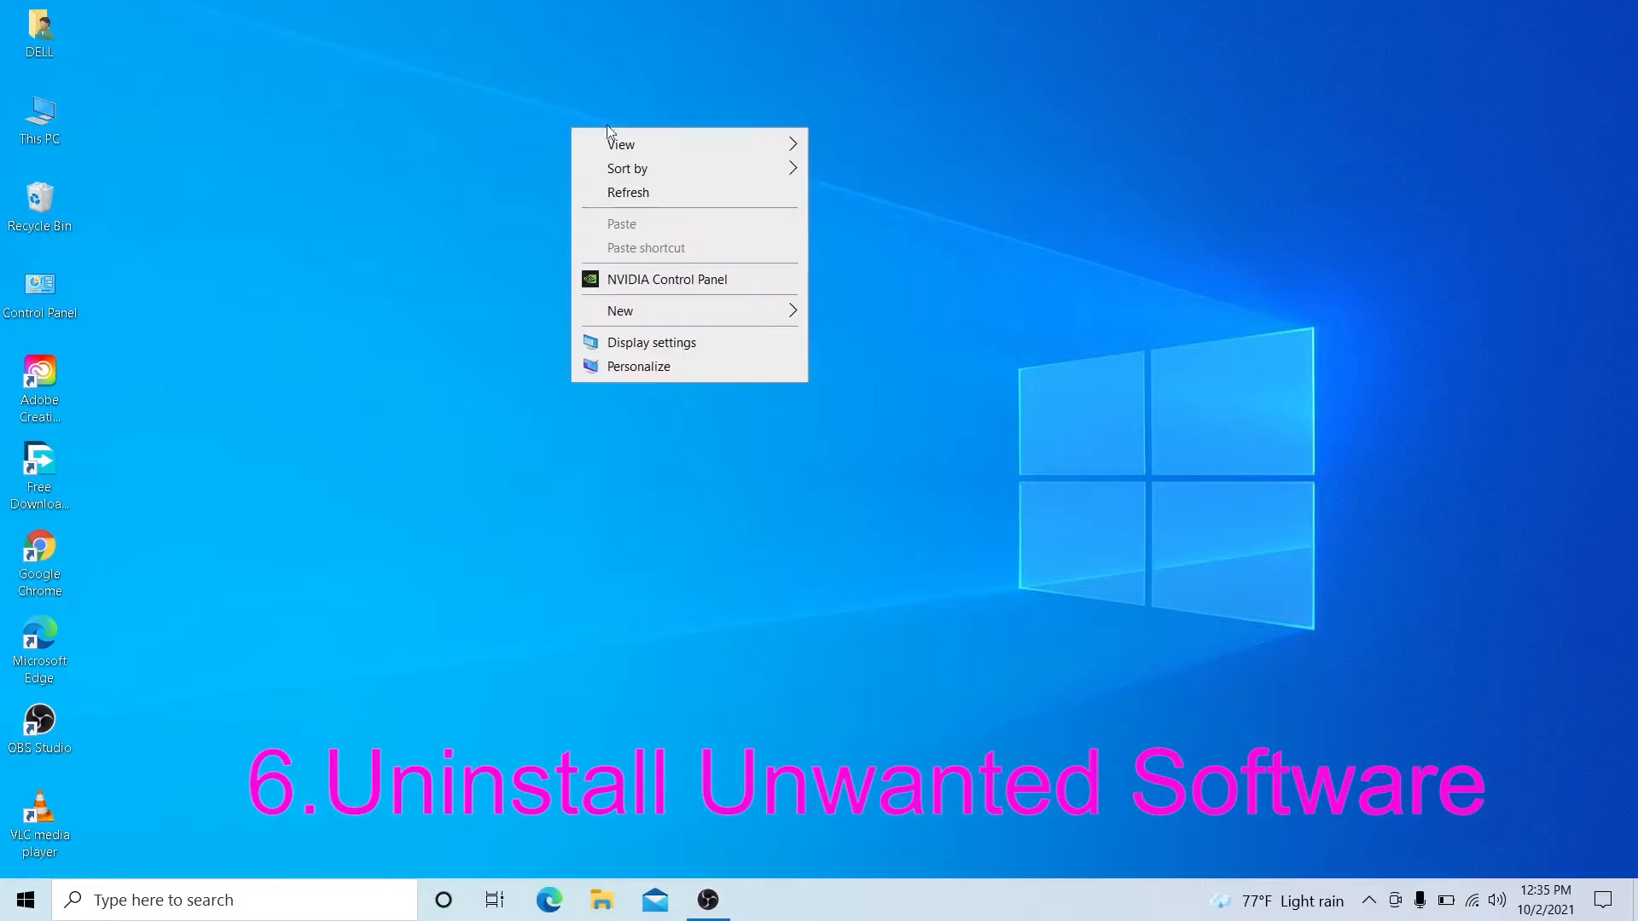
pyautogui.click(632, 191)
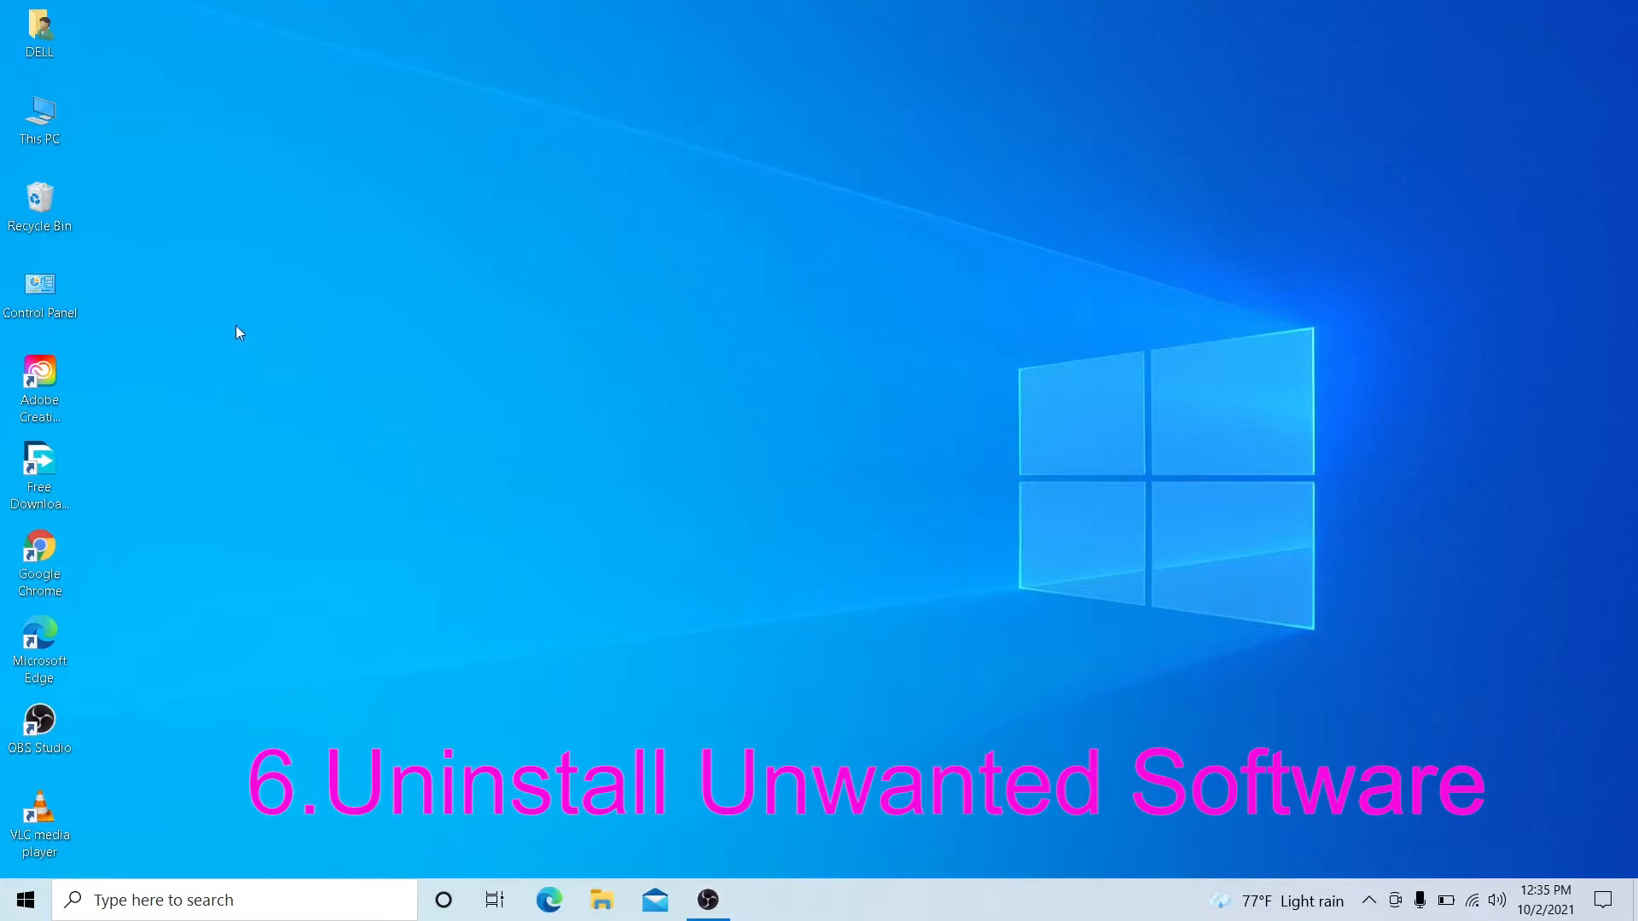
pyautogui.rightClick(468, 300)
pyautogui.click(531, 356)
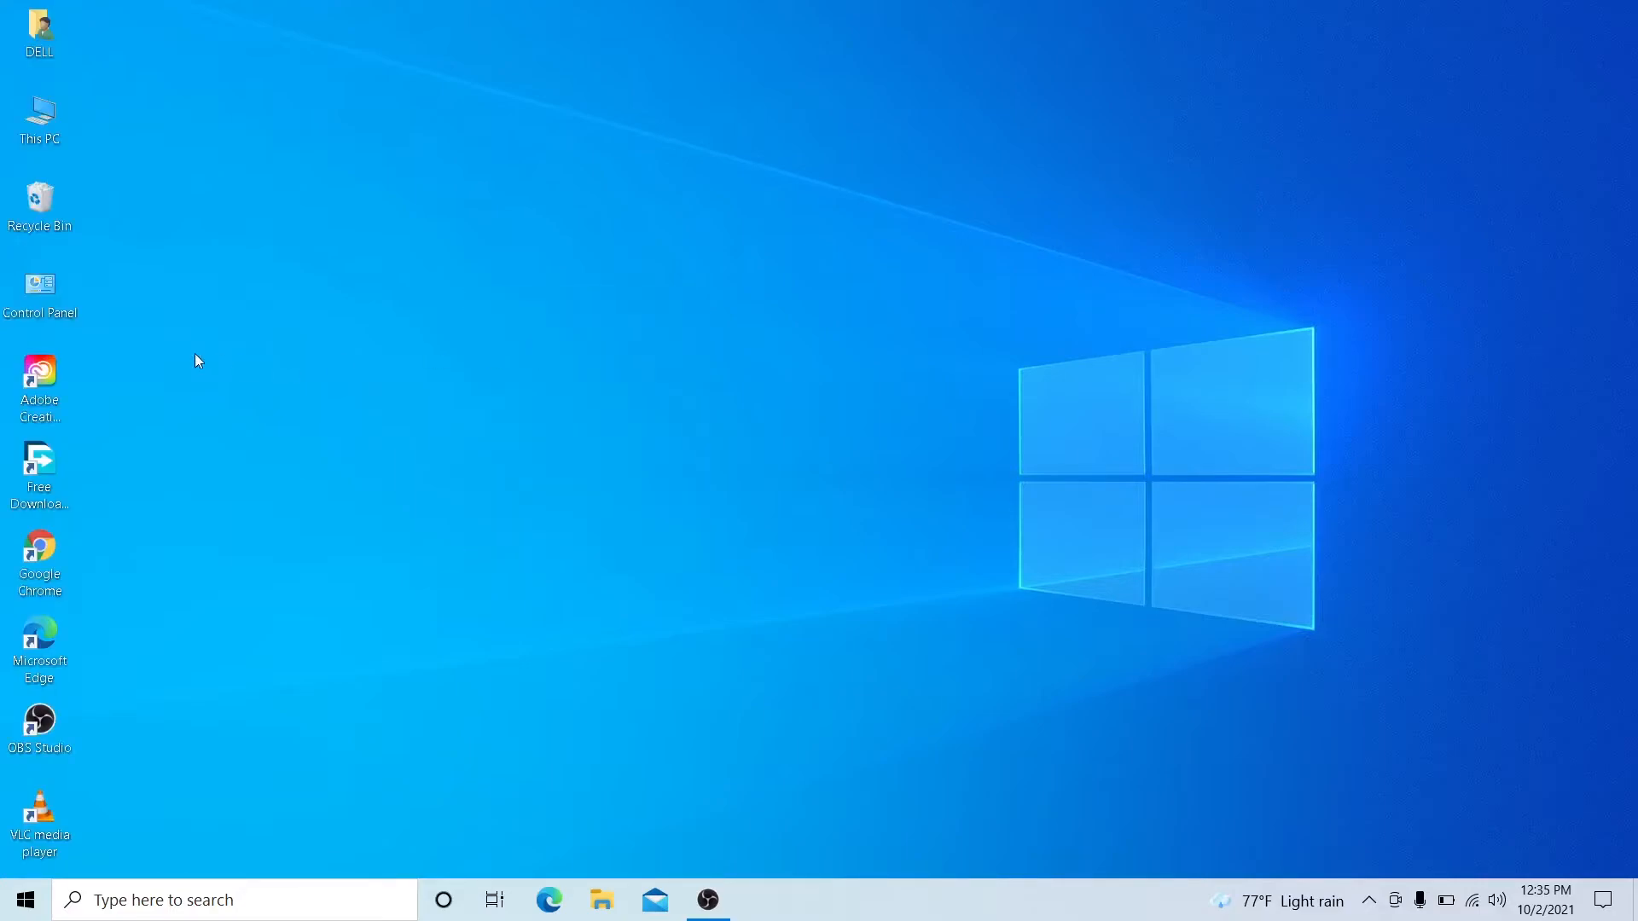
# - Open the list of installed programs from Control Panel and look through it for unwanted software
pyautogui.doubleClick(45, 305)
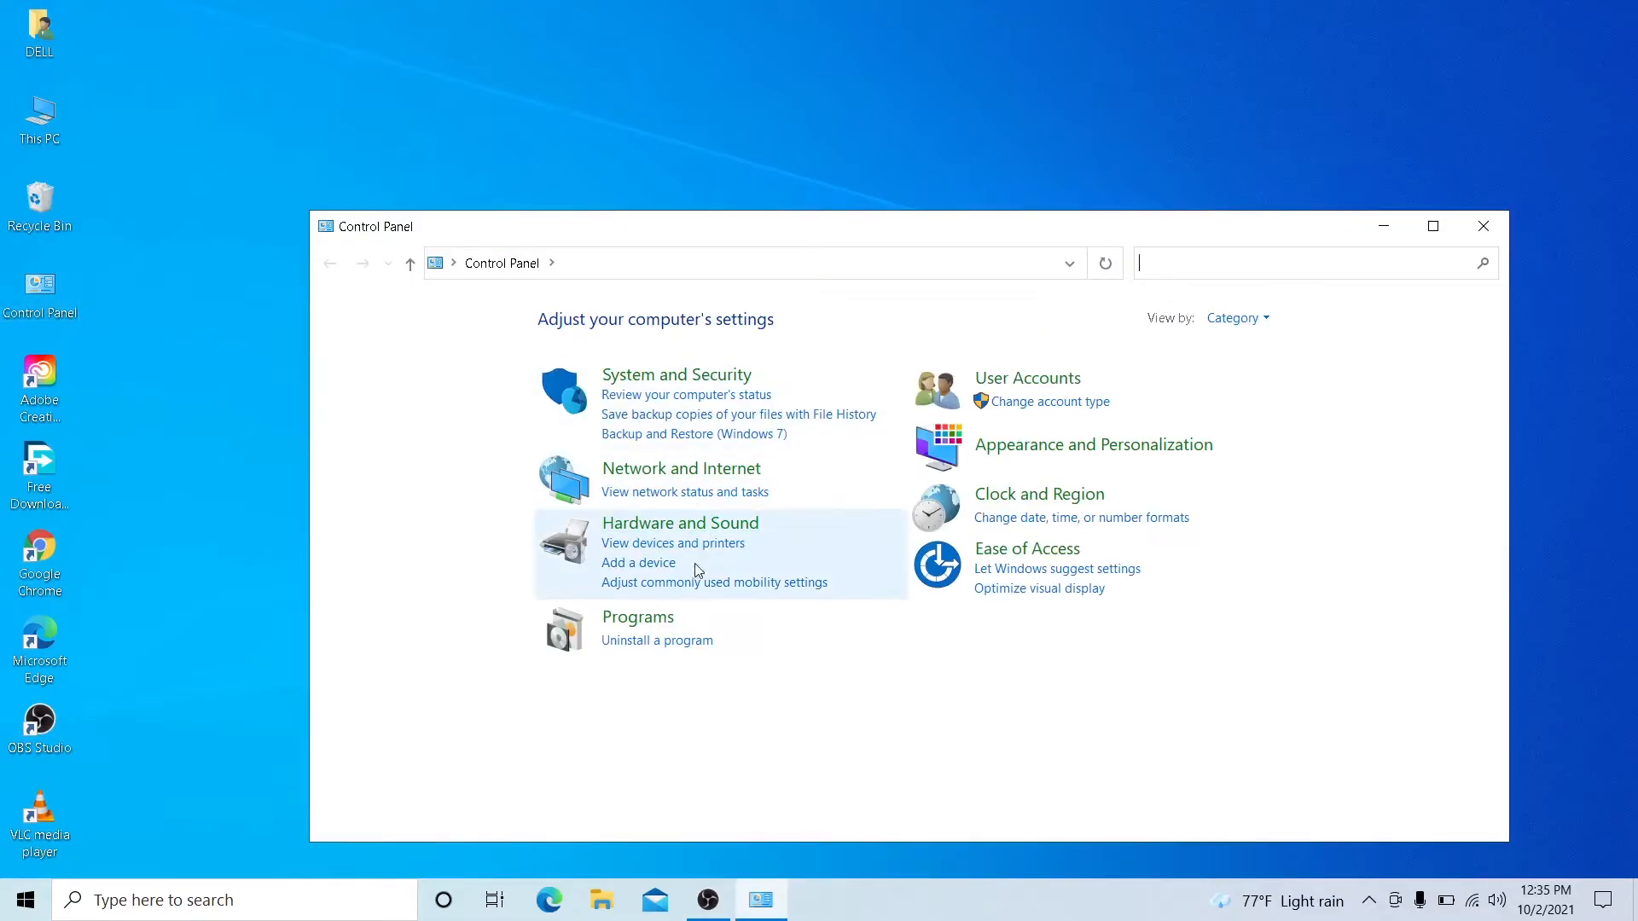
pyautogui.click(649, 641)
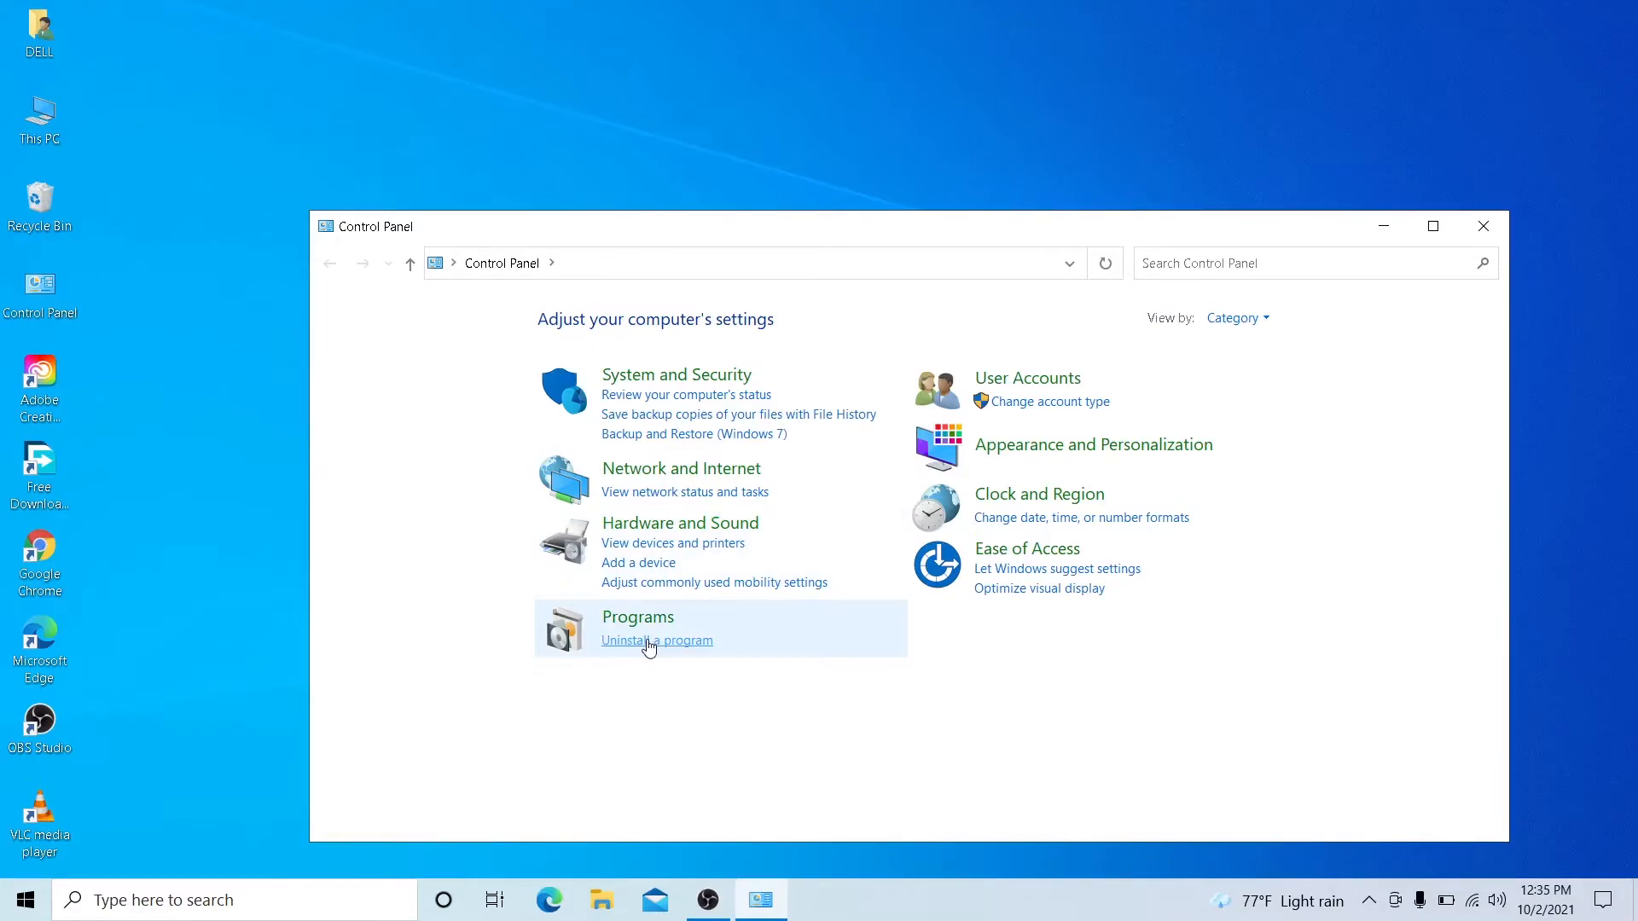
pyautogui.scroll(-3, 734, 653)
pyautogui.scroll(-2, 734, 653)
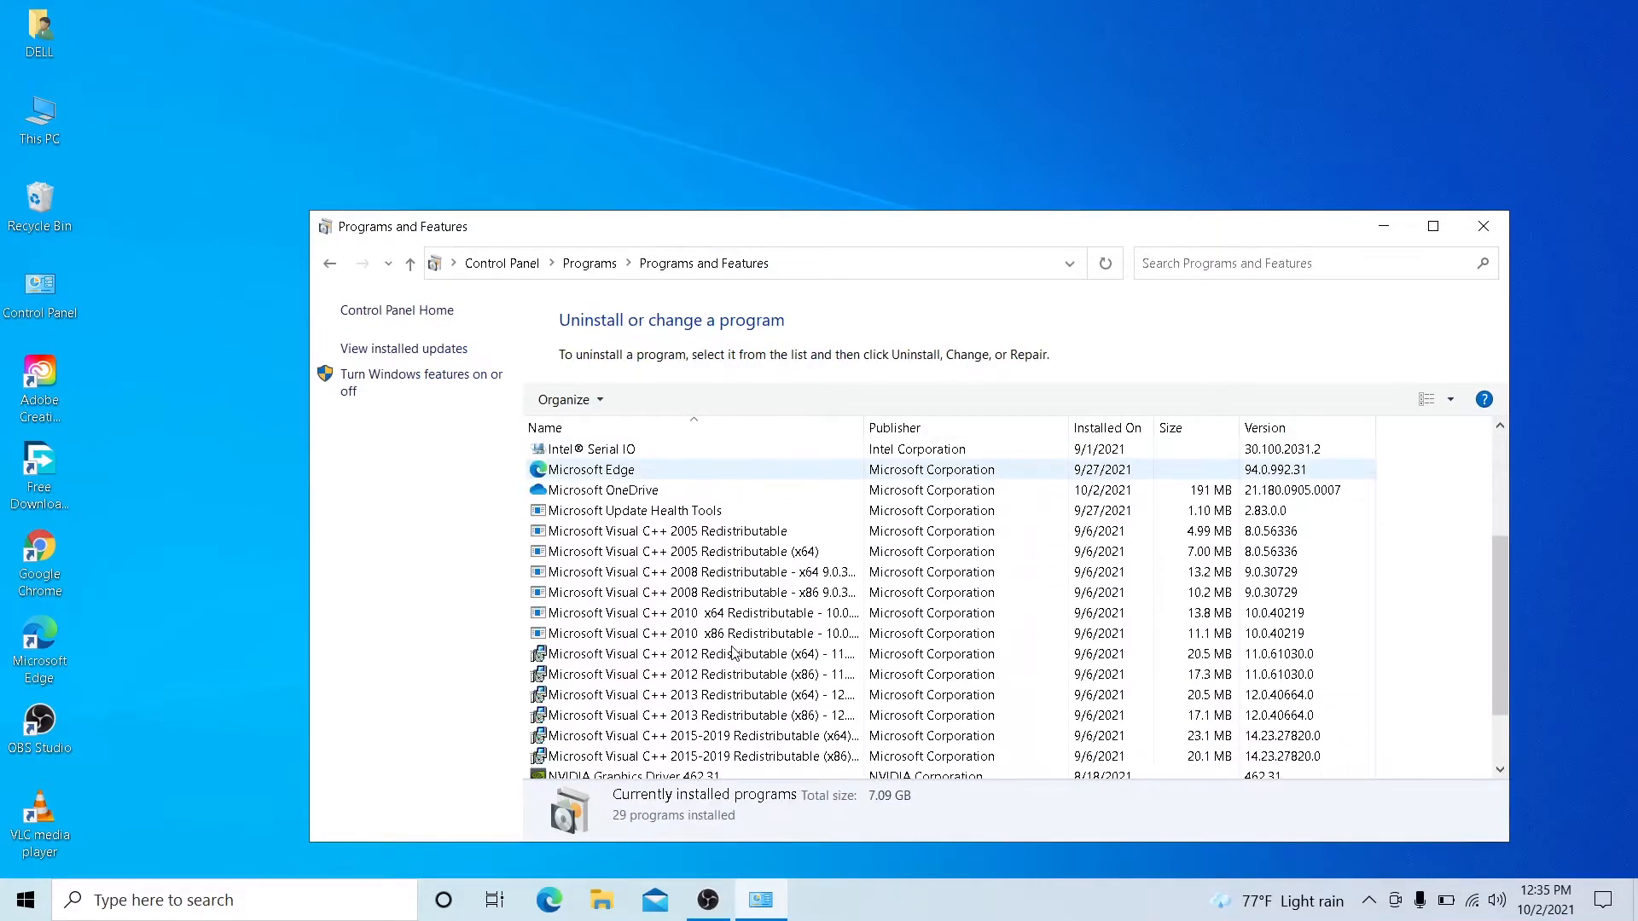
pyautogui.scroll(5, 734, 653)
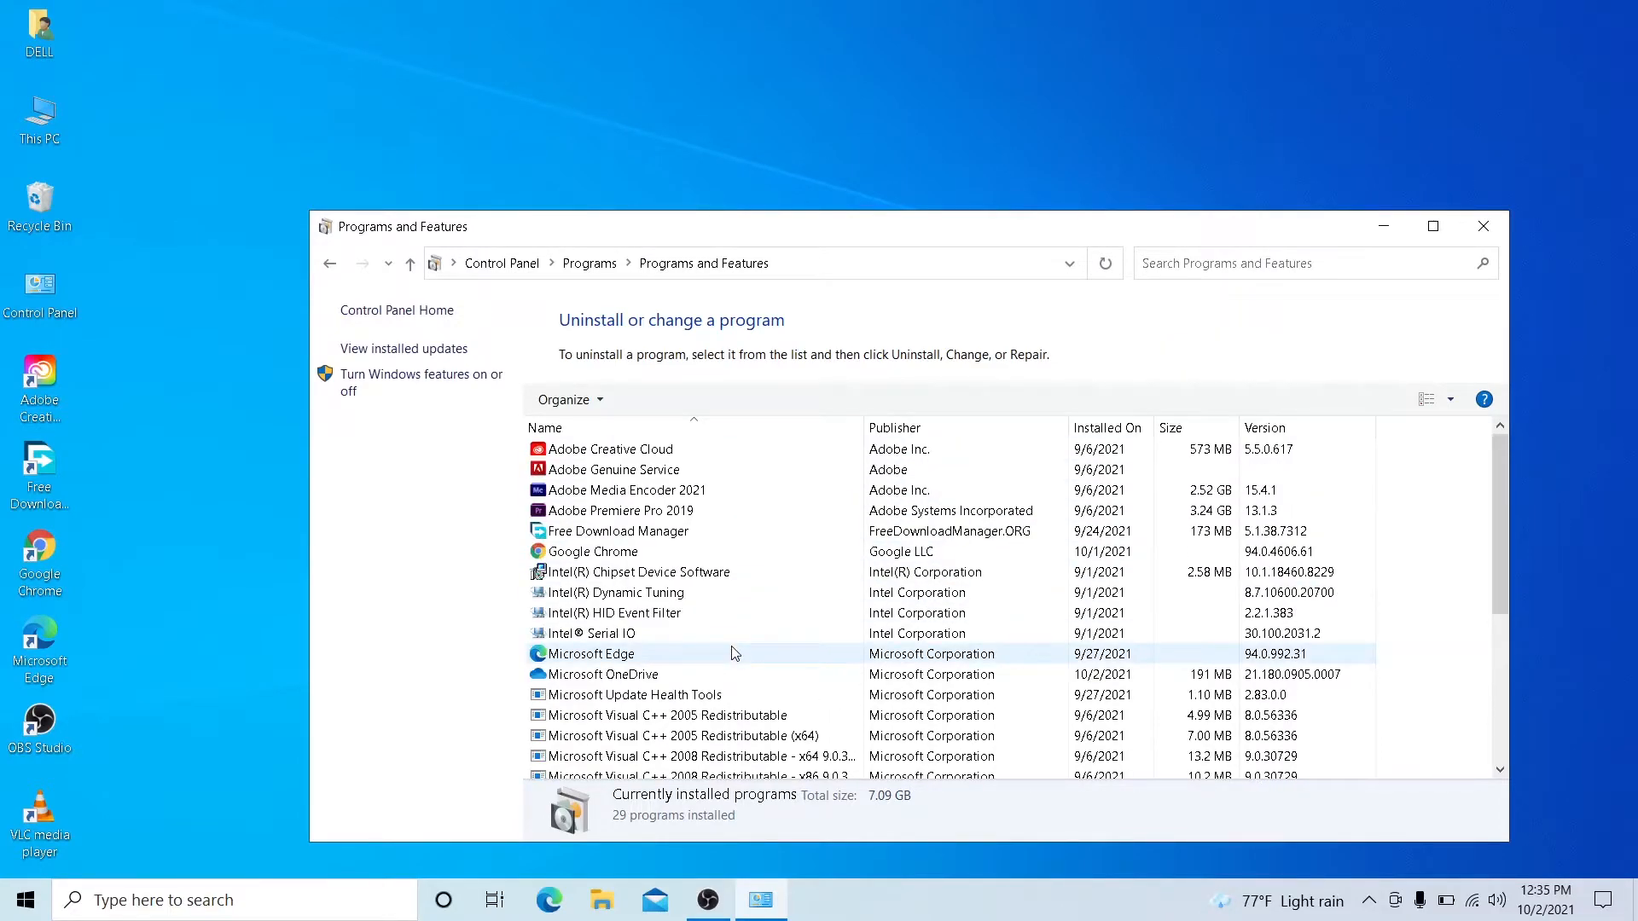
pyautogui.scroll(-3, 688, 533)
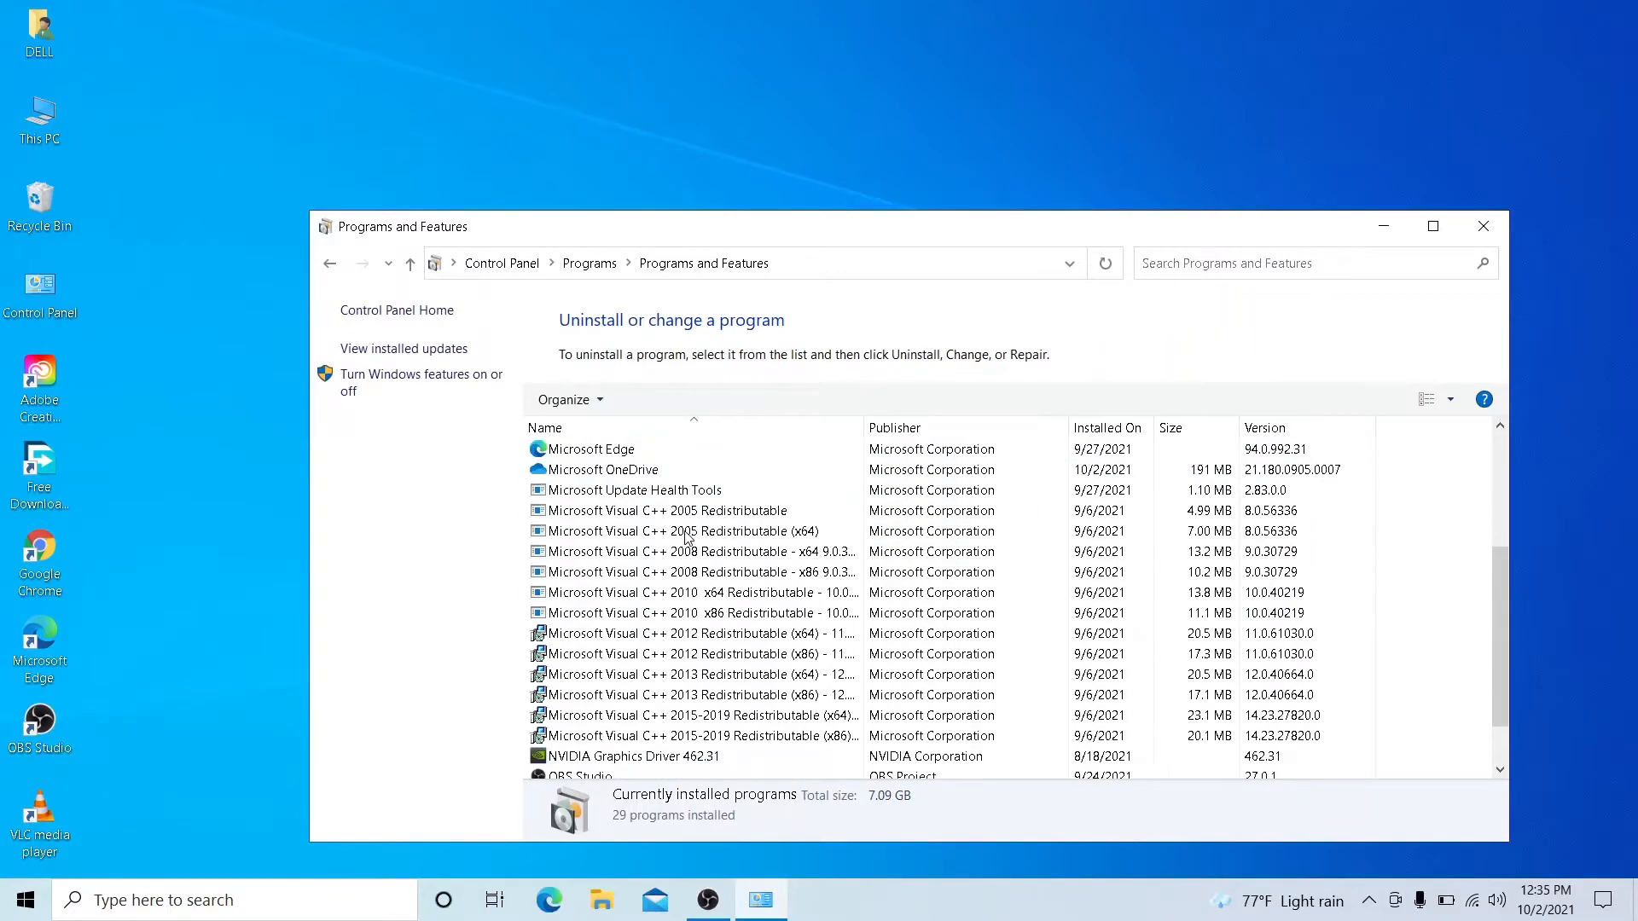
pyautogui.scroll(-1, 687, 533)
pyautogui.scroll(5, 667, 644)
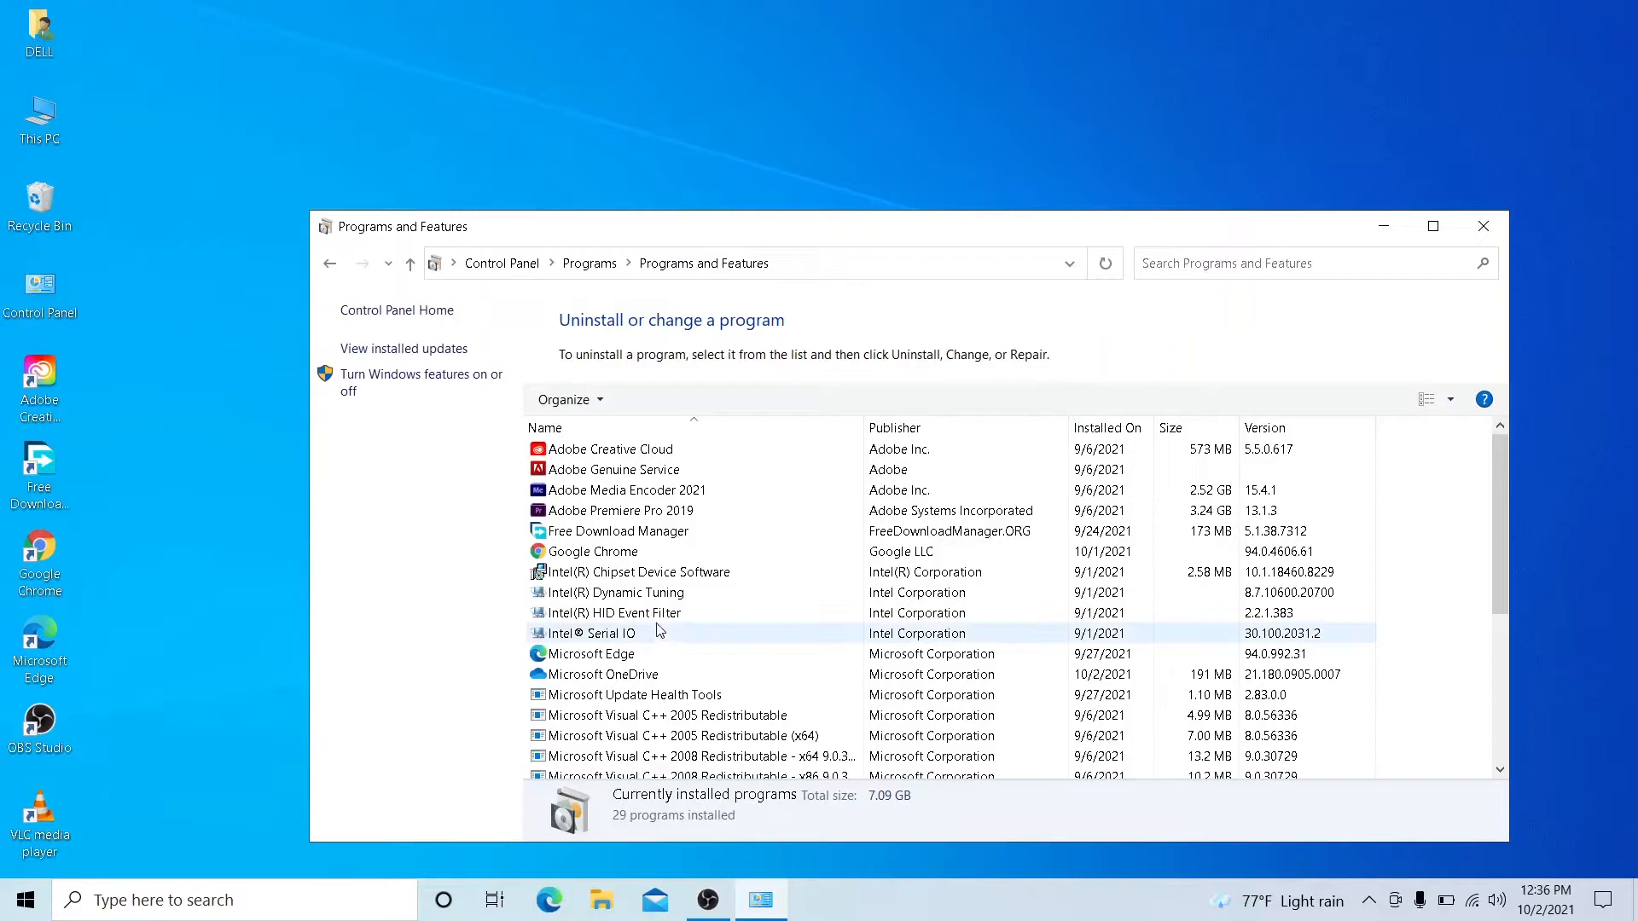
# - Uninstall Free Download Manager with all its components, close the uninstall web page and completion message, and close Programs and Features
pyautogui.click(595, 536)
pyautogui.rightClick(594, 536)
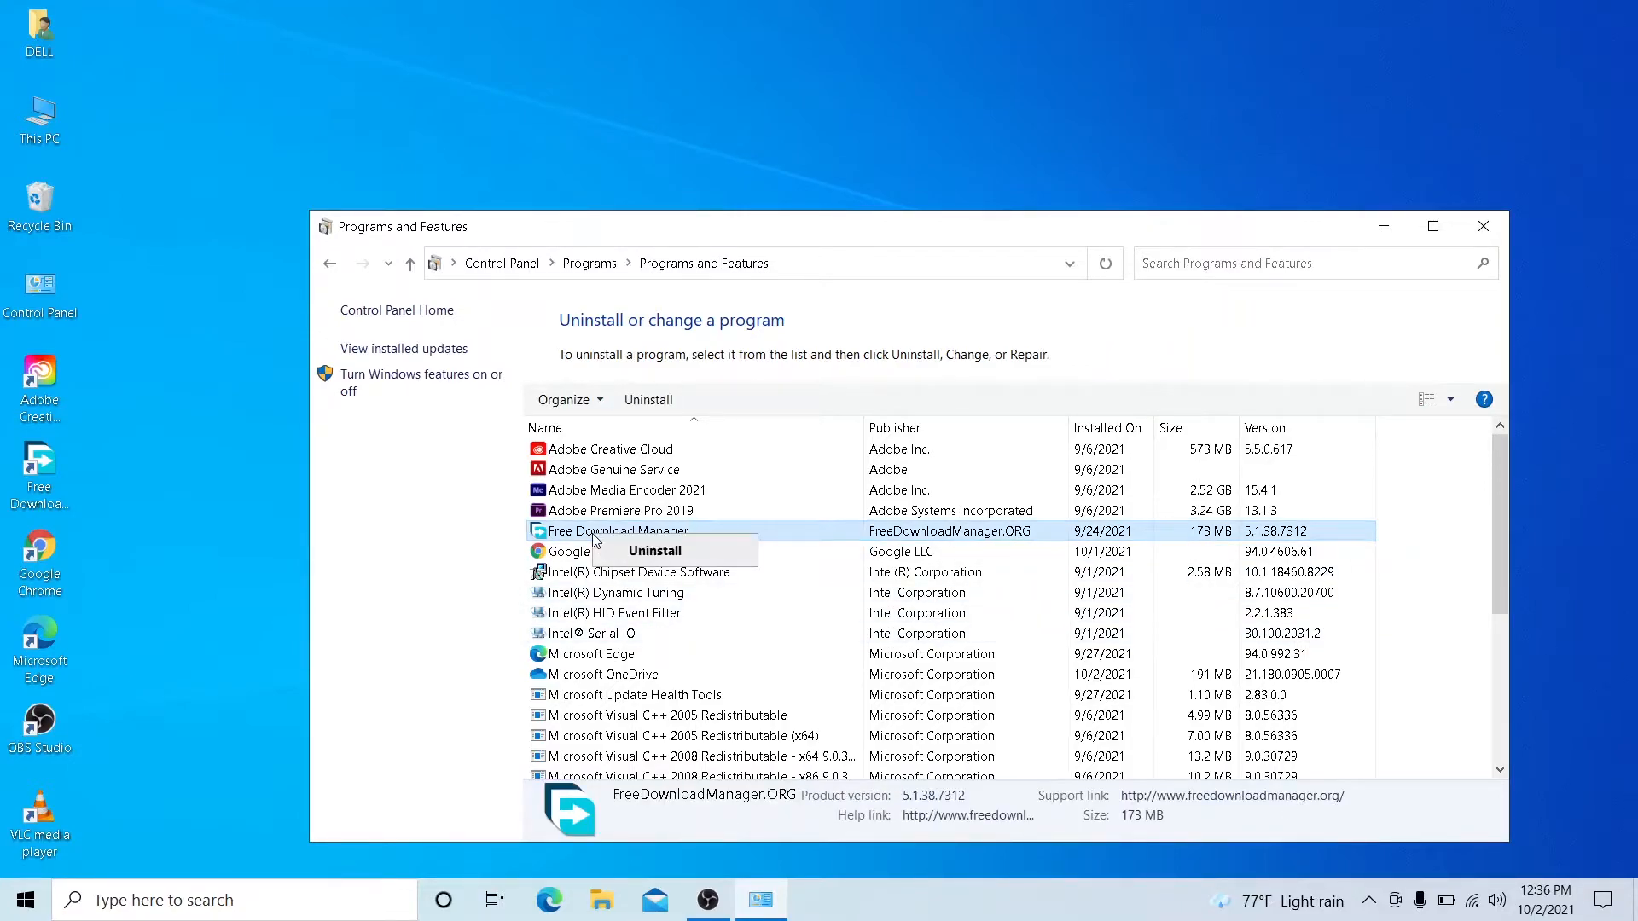
pyautogui.click(532, 533)
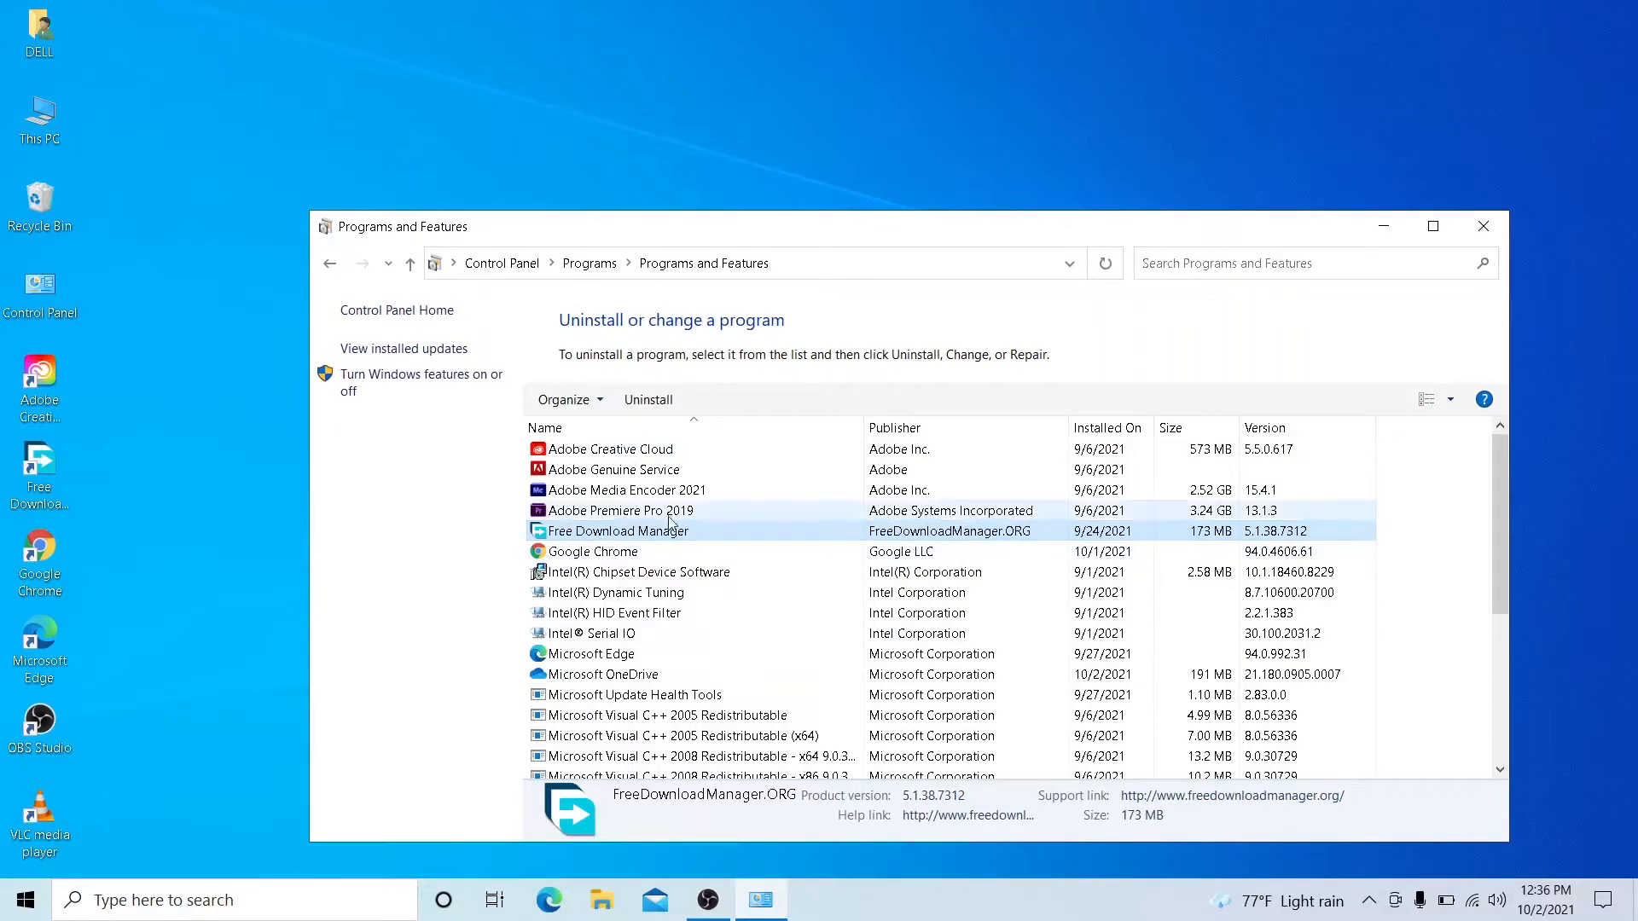
pyautogui.click(645, 407)
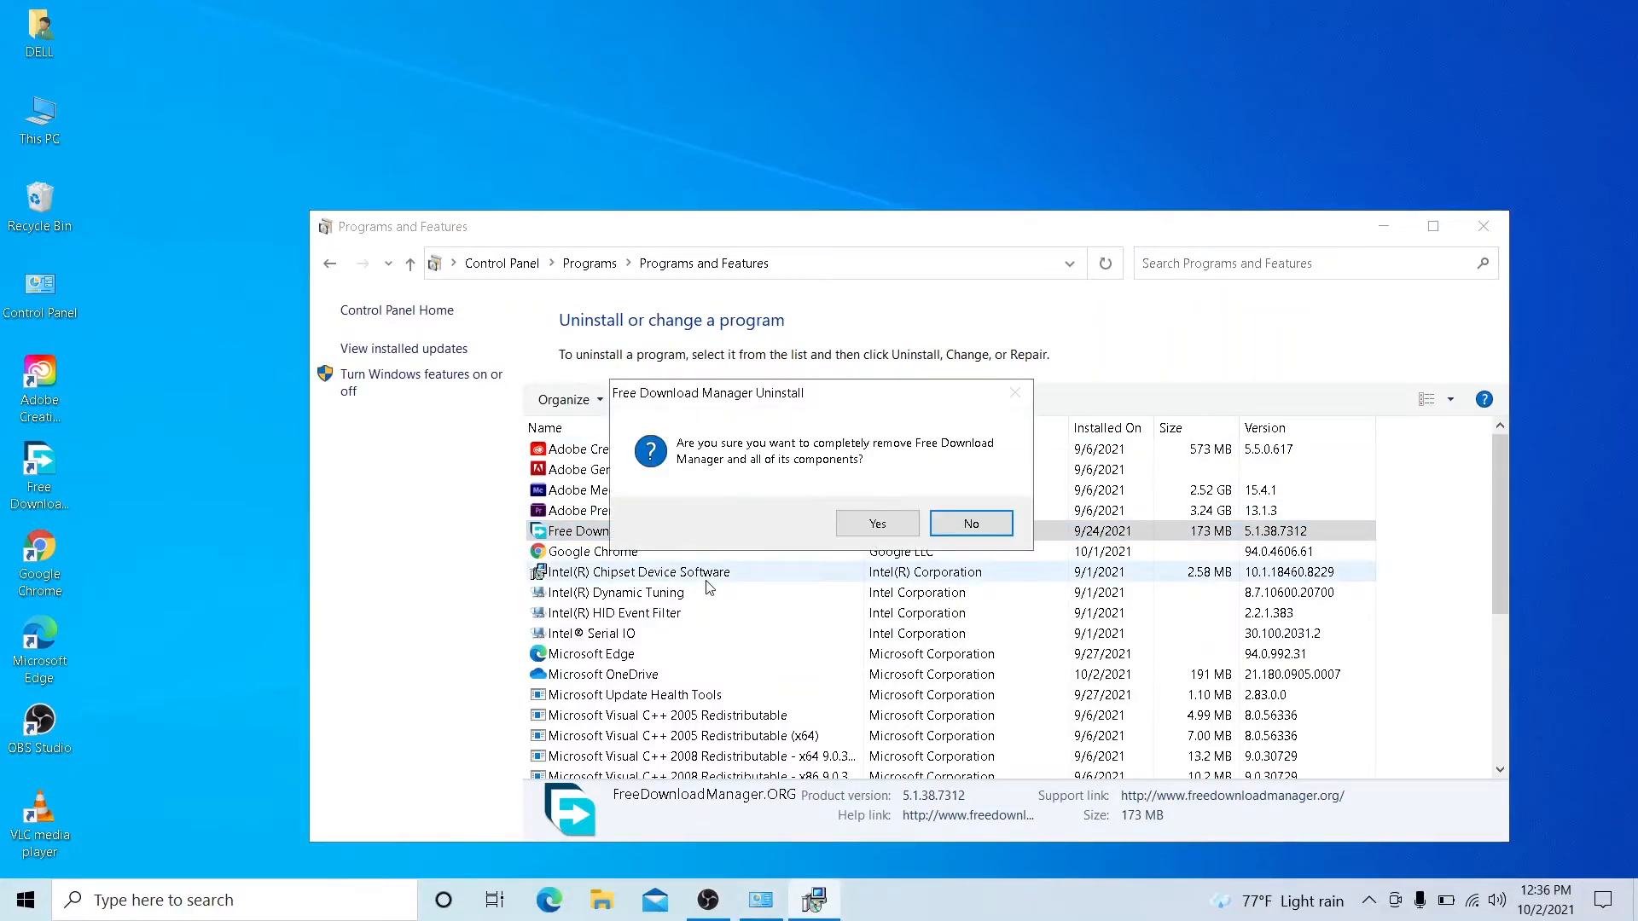
pyautogui.click(872, 529)
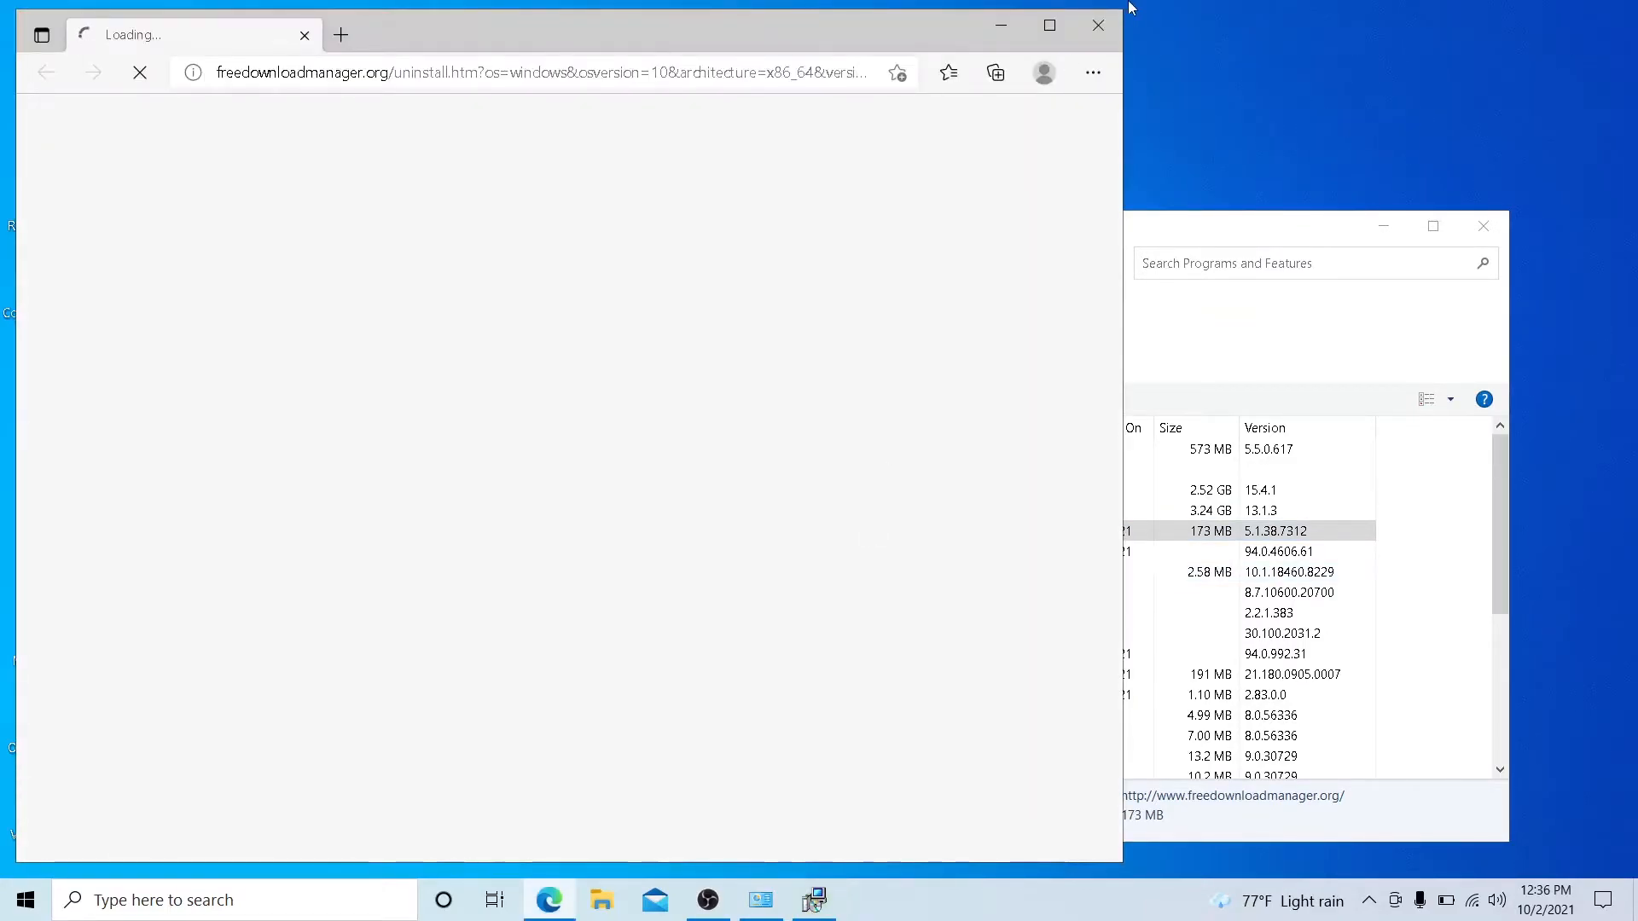
pyautogui.click(1087, 34)
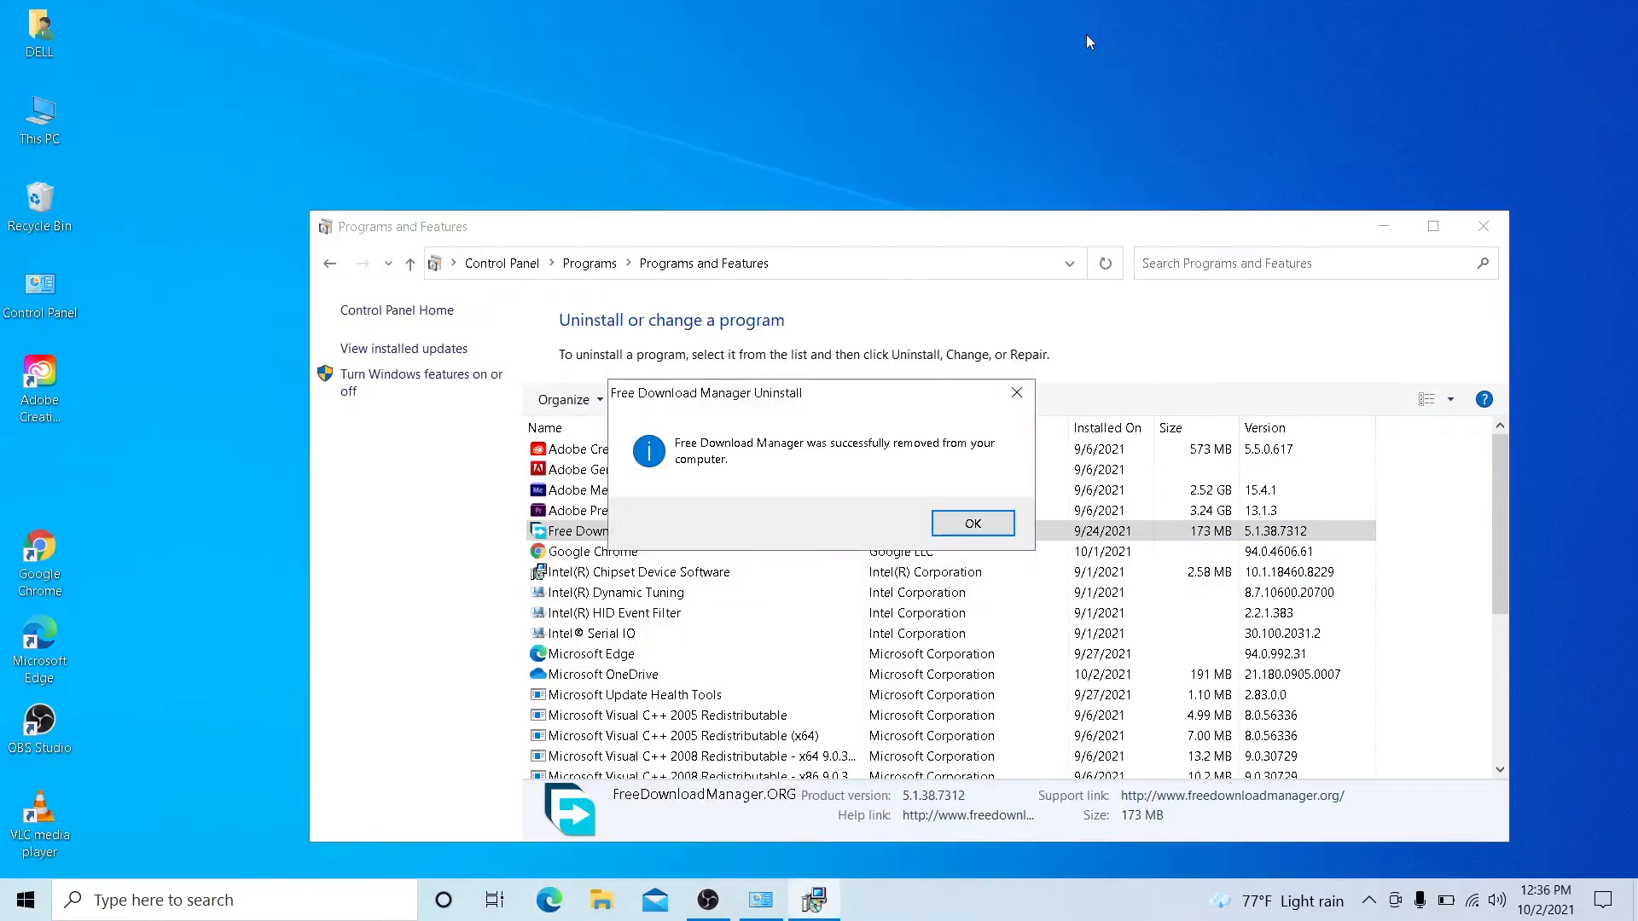
pyautogui.click(972, 524)
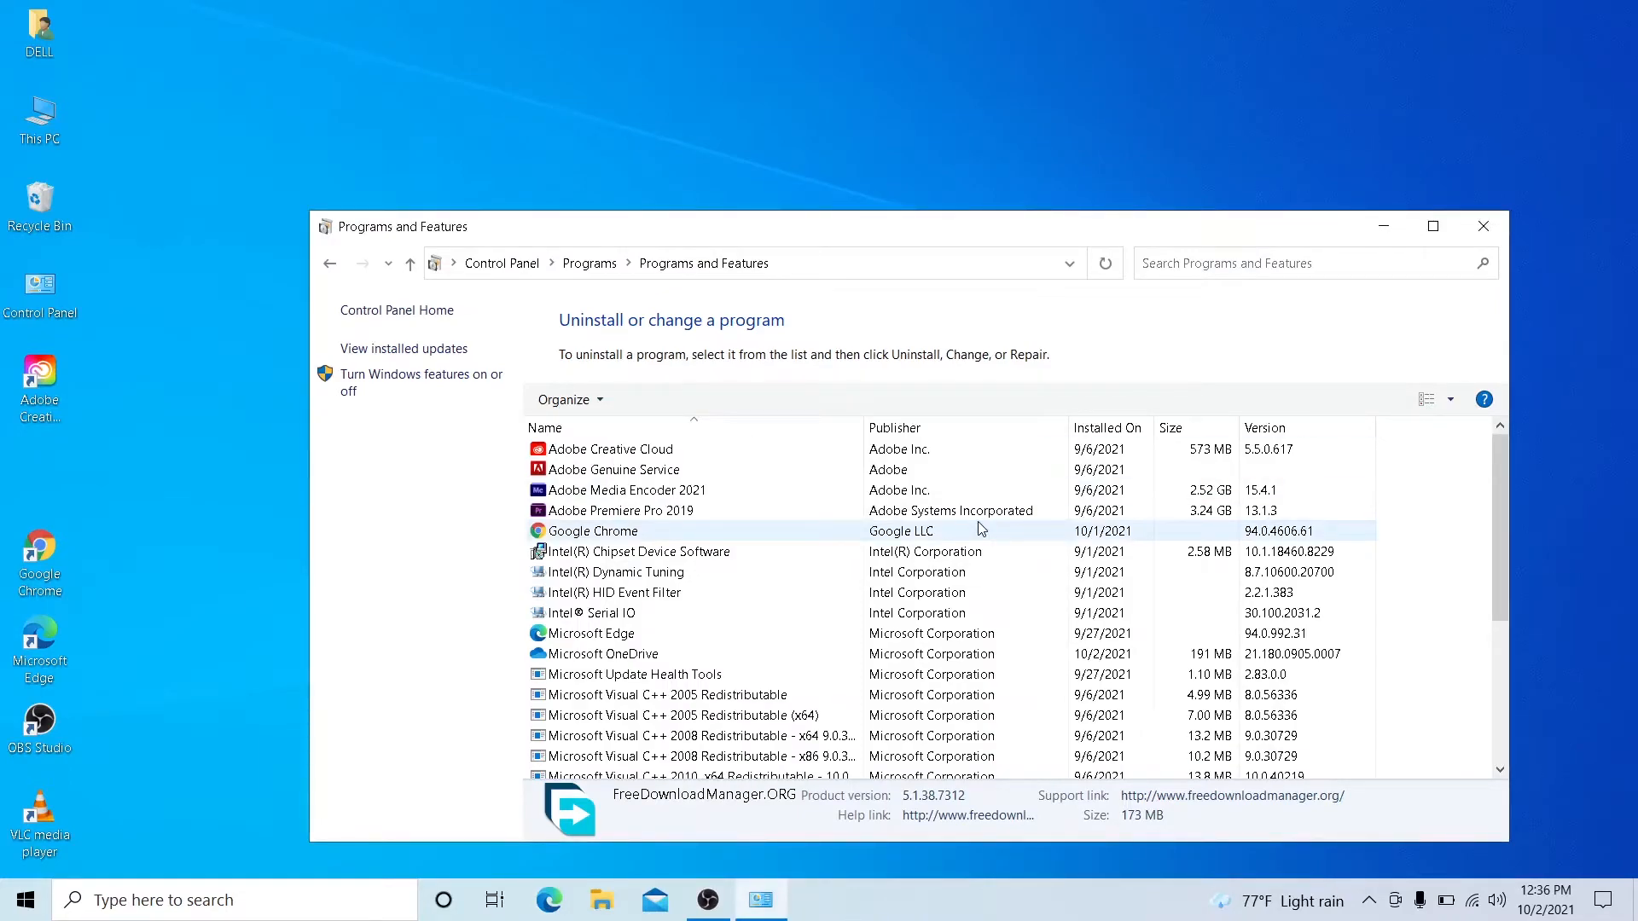
pyautogui.click(1480, 233)
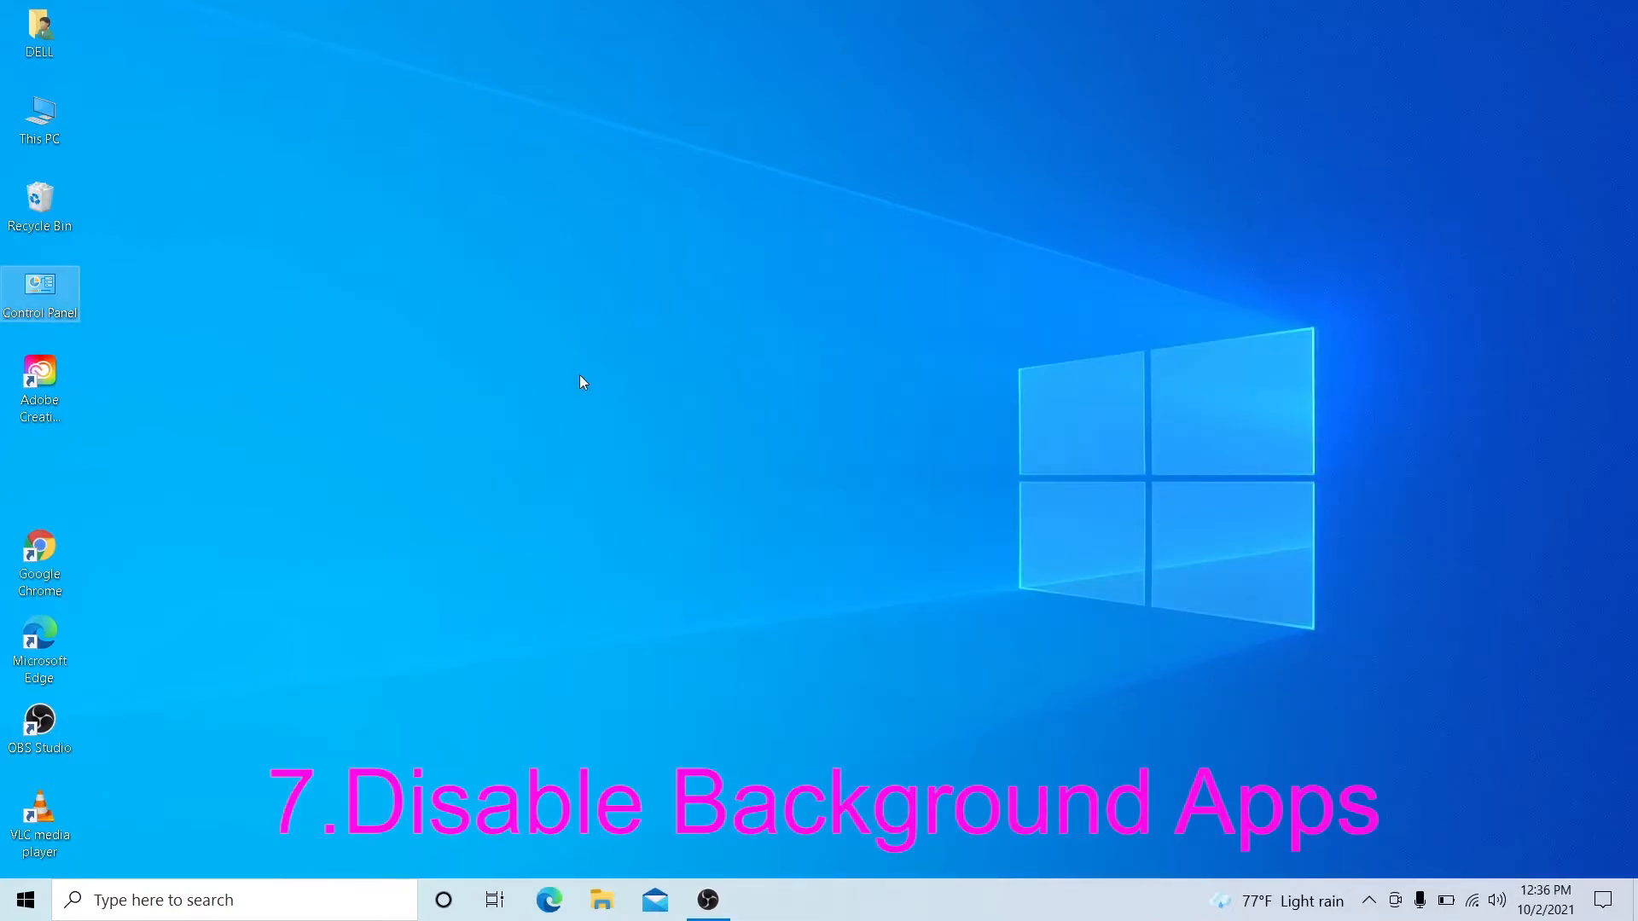
# - Sort the desktop icons by name, then sort them by name again to reverse the order
pyautogui.rightClick(515, 94)
pyautogui.moveTo(683, 129)
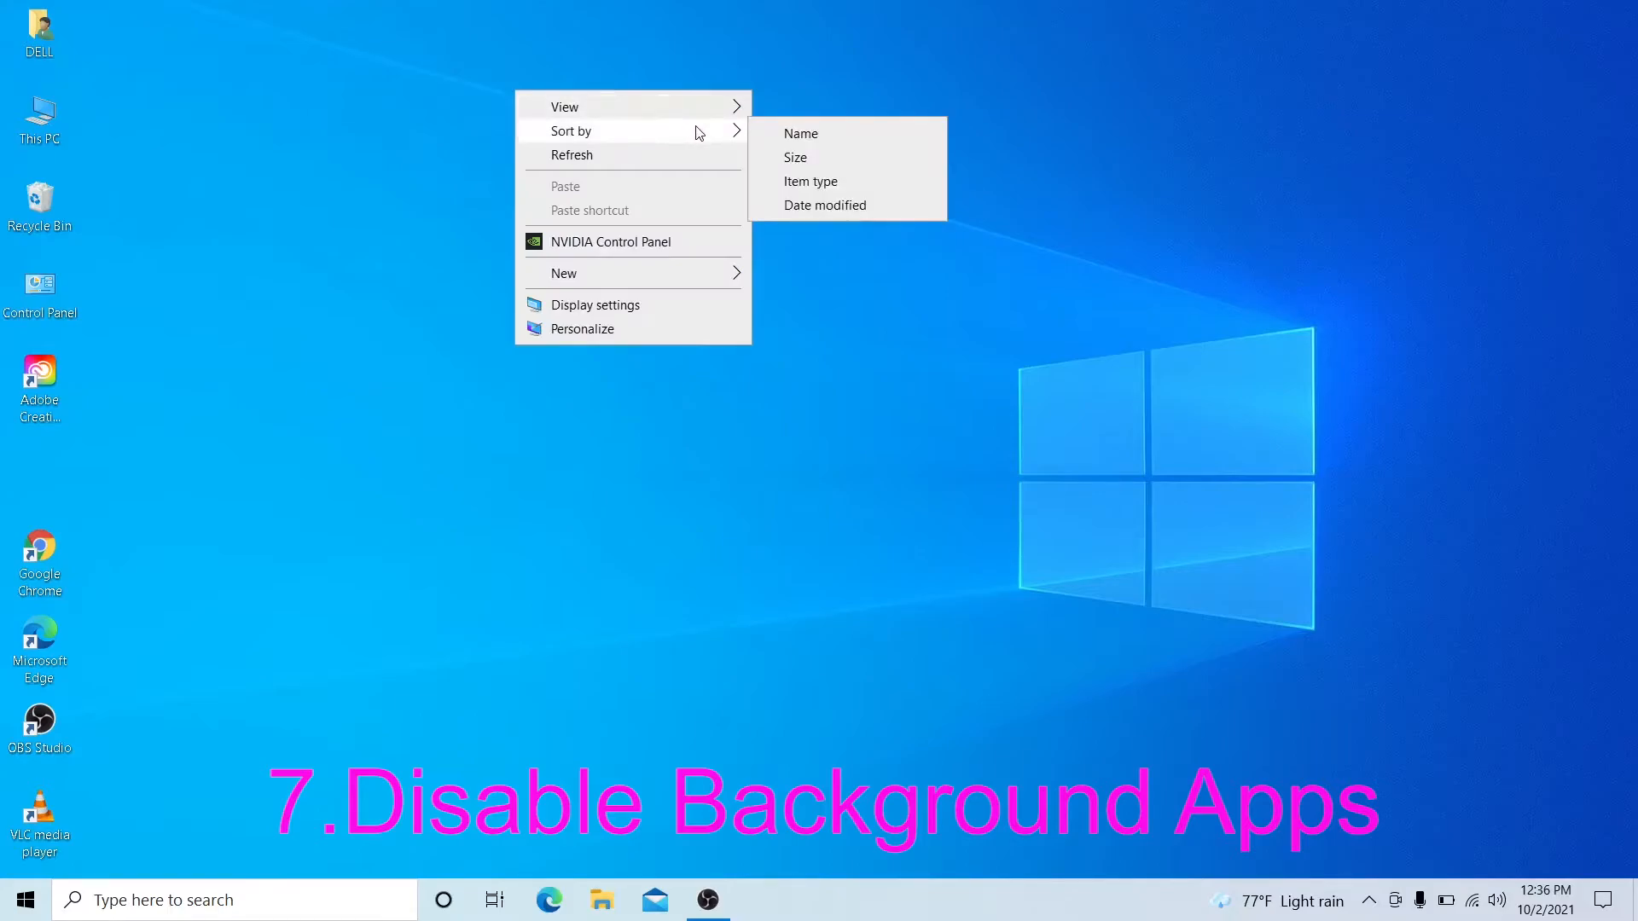
pyautogui.click(809, 132)
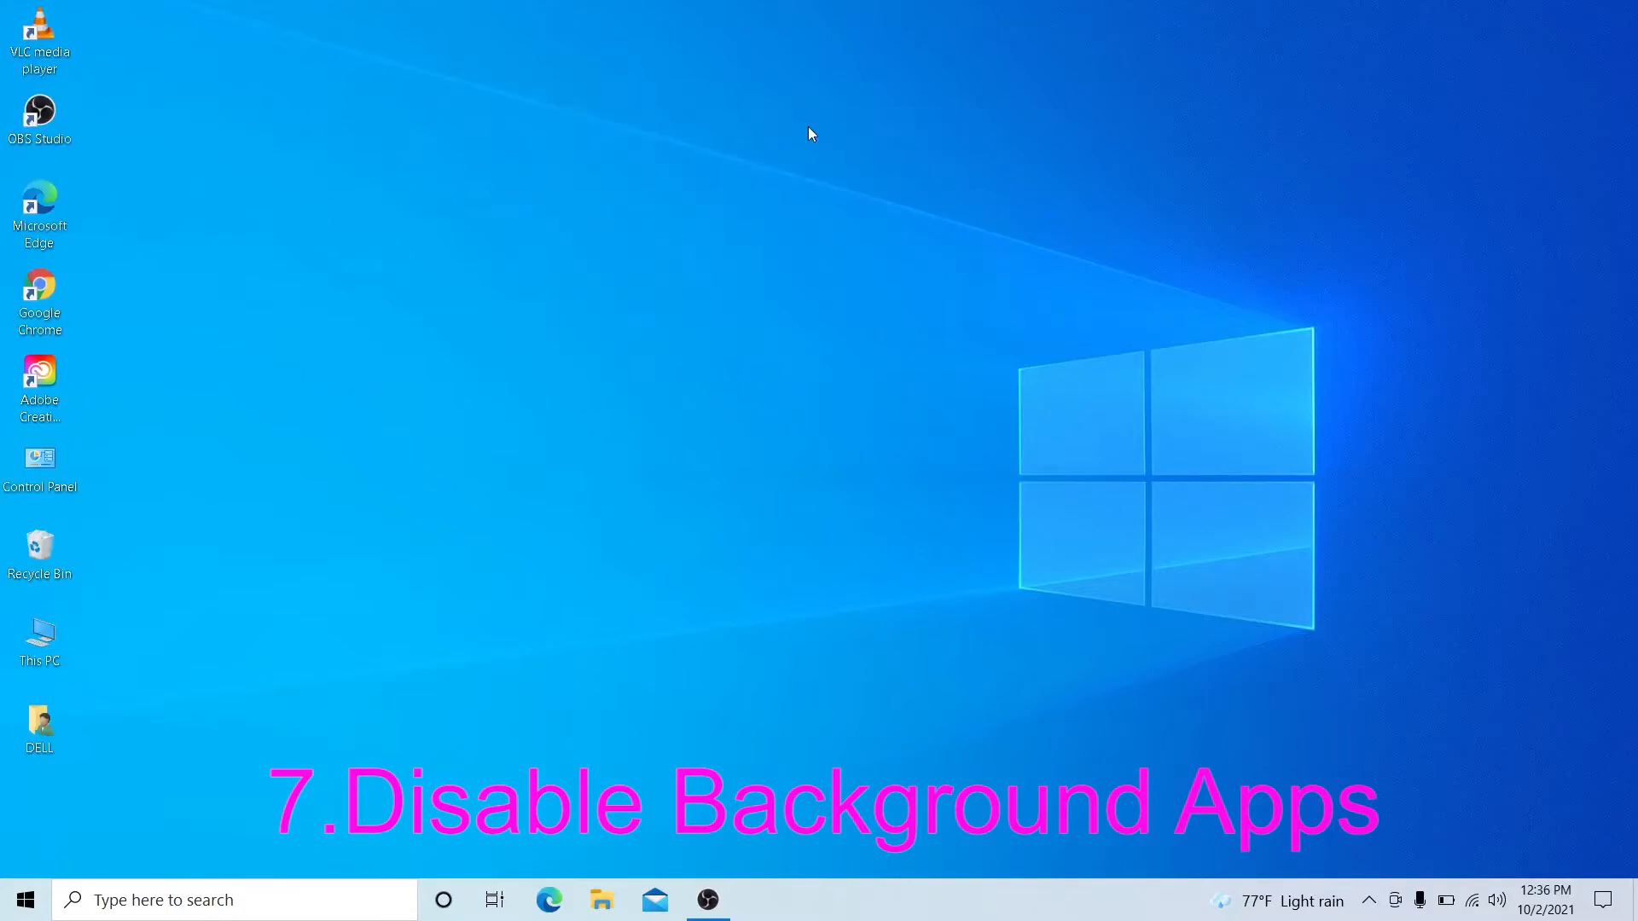
pyautogui.rightClick(478, 140)
pyautogui.moveTo(669, 182)
pyautogui.click(735, 179)
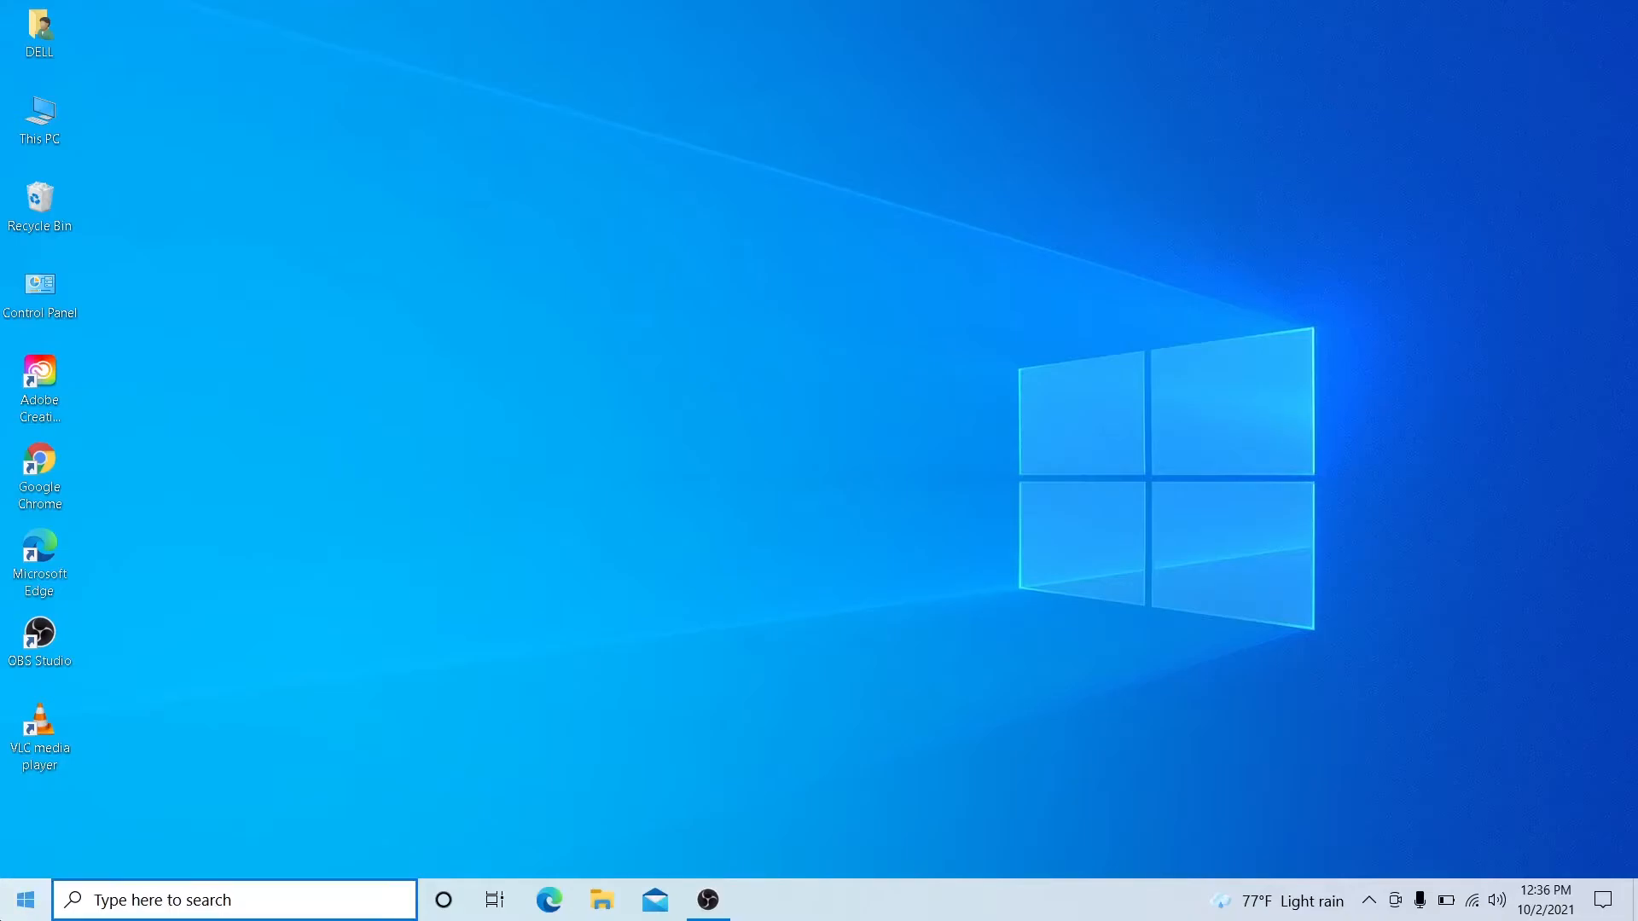
# - Open the Background apps page in the Windows privacy settings
pyautogui.click(5, 892)
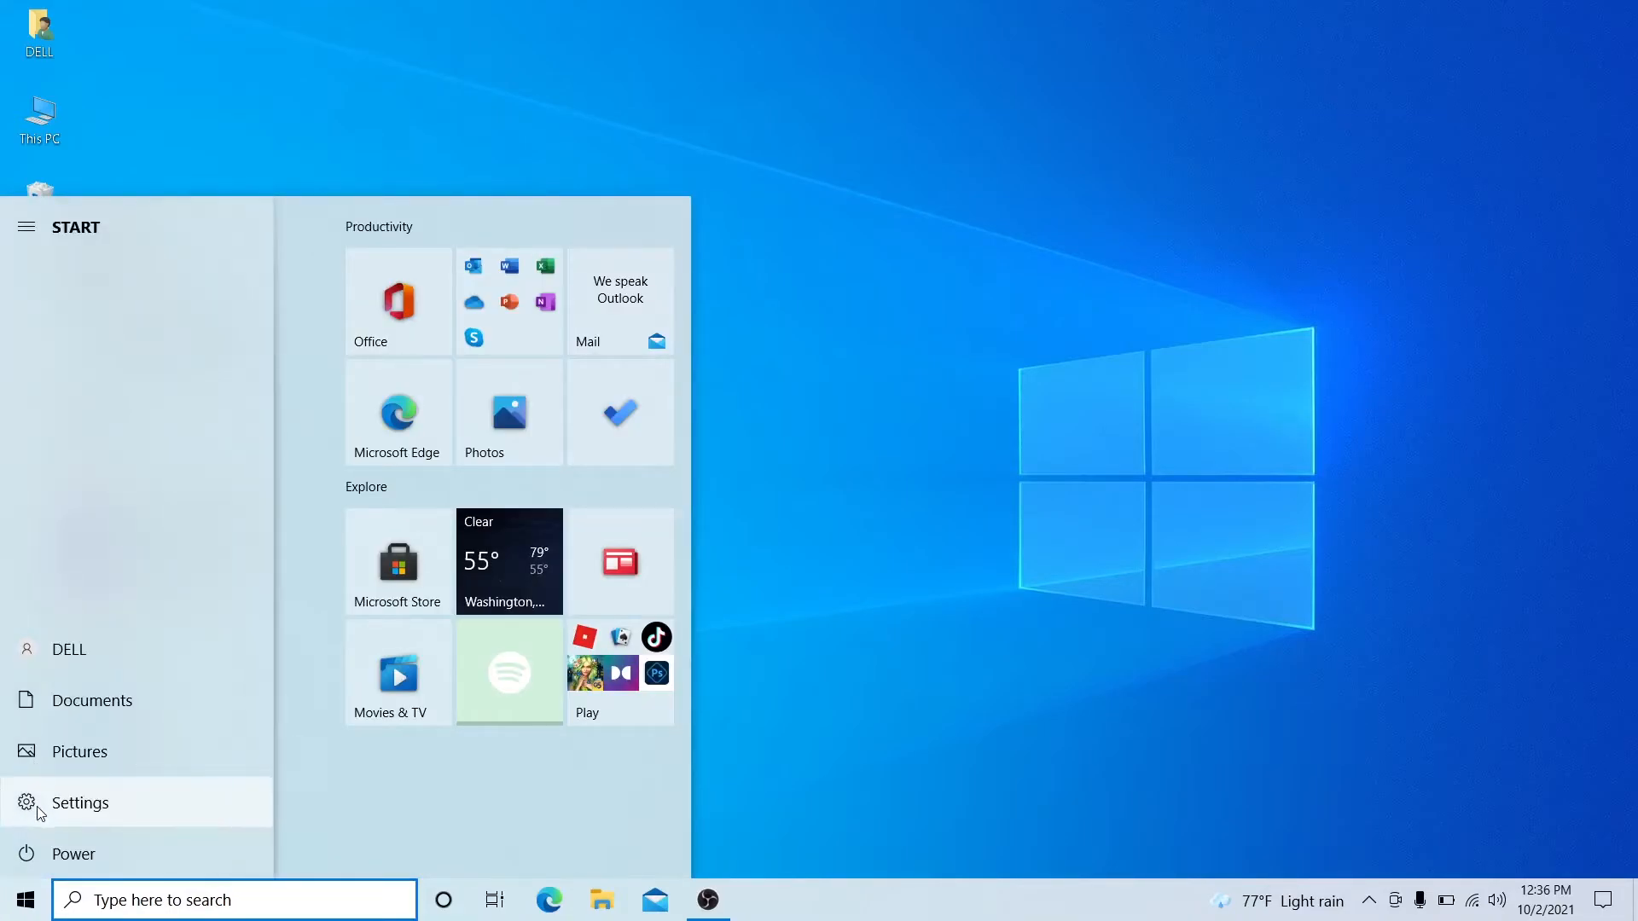
pyautogui.click(62, 809)
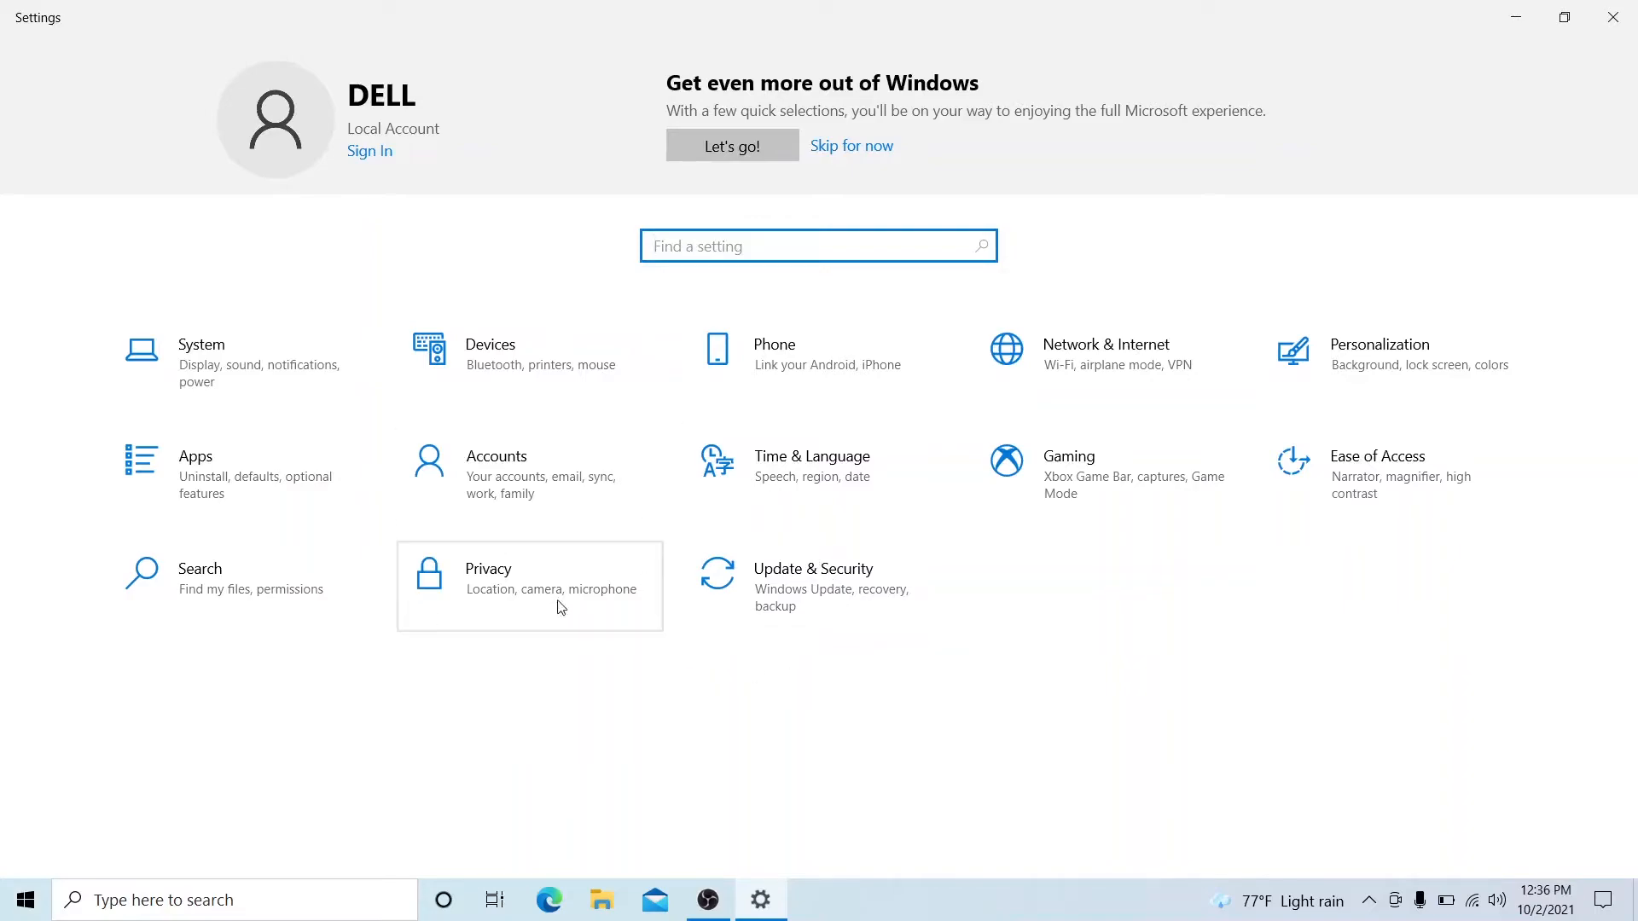
pyautogui.click(508, 605)
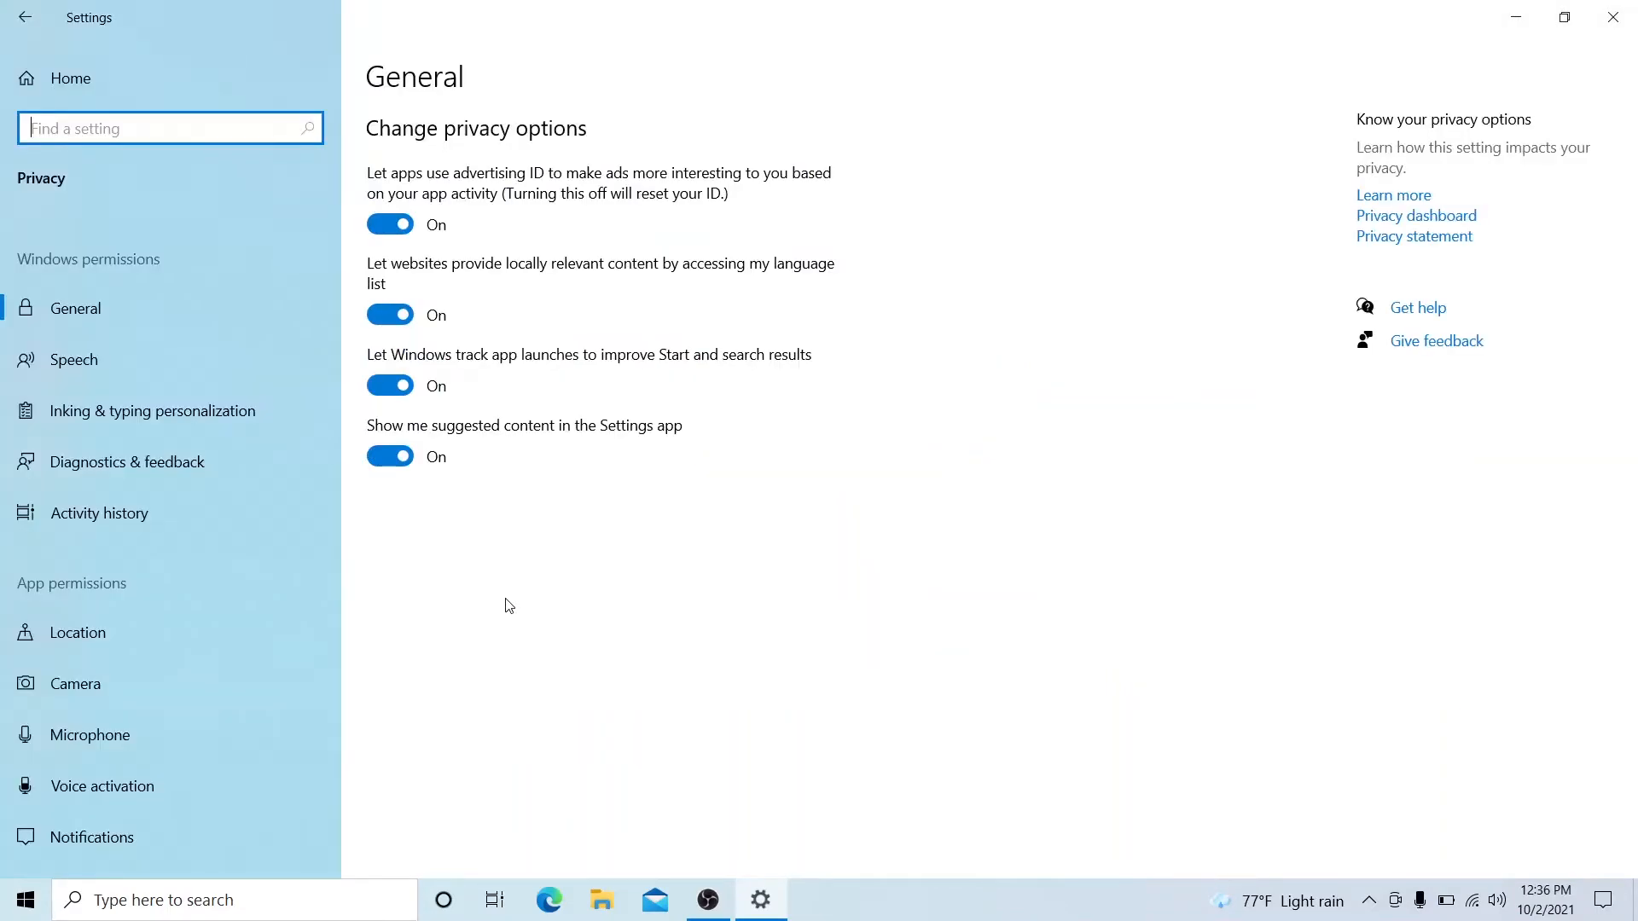
pyautogui.click(328, 524)
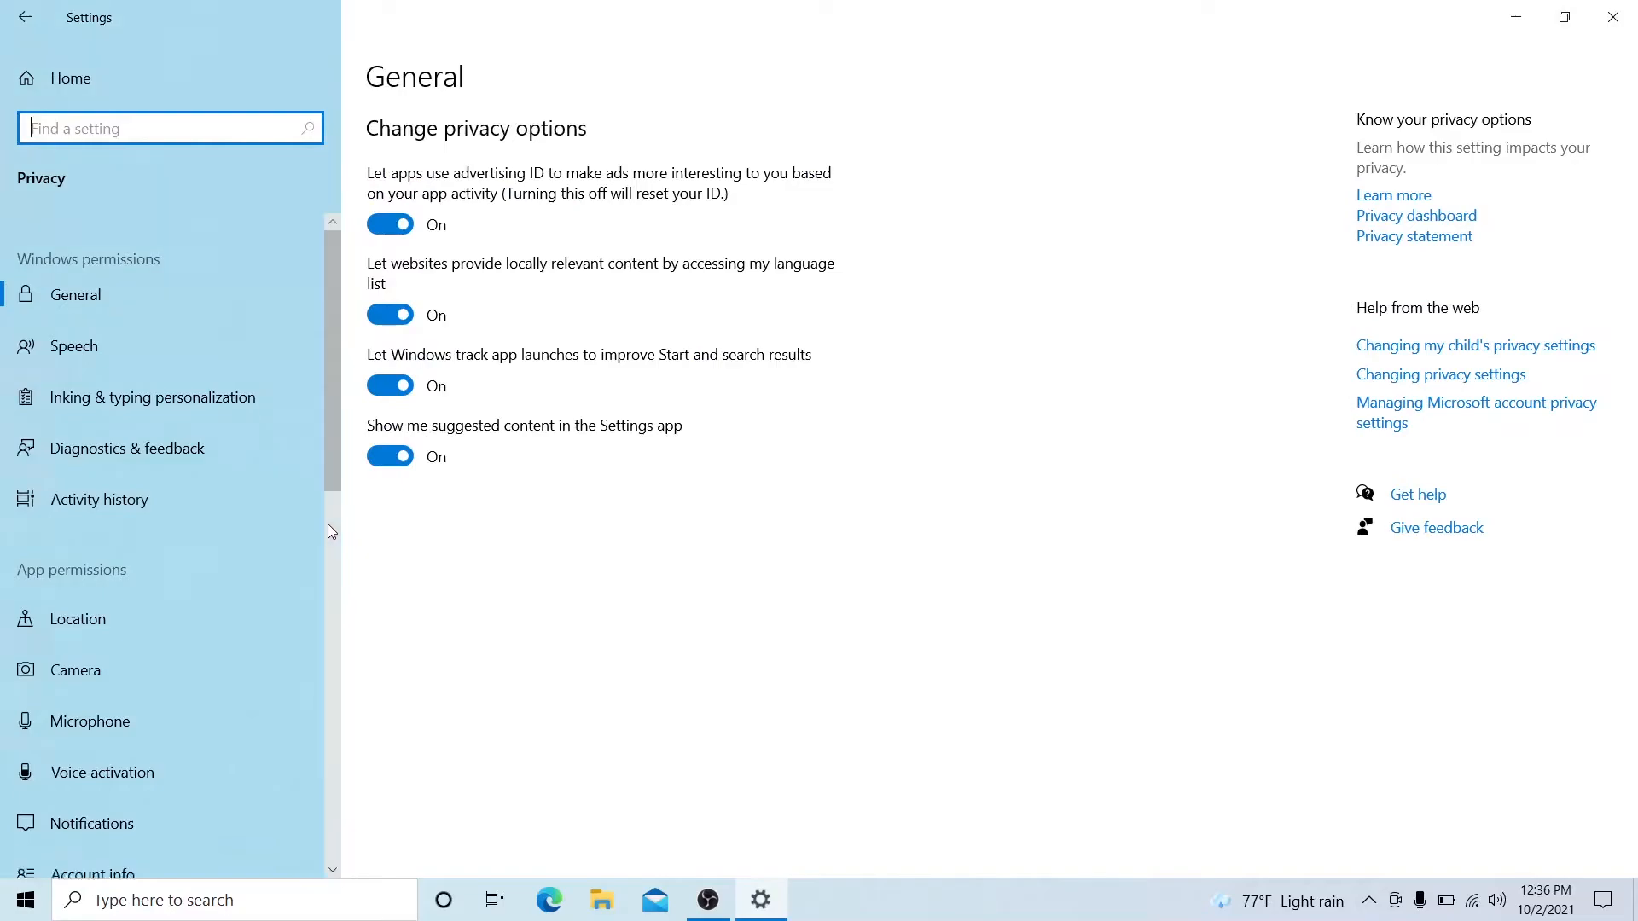
pyautogui.scroll(-2, 328, 523)
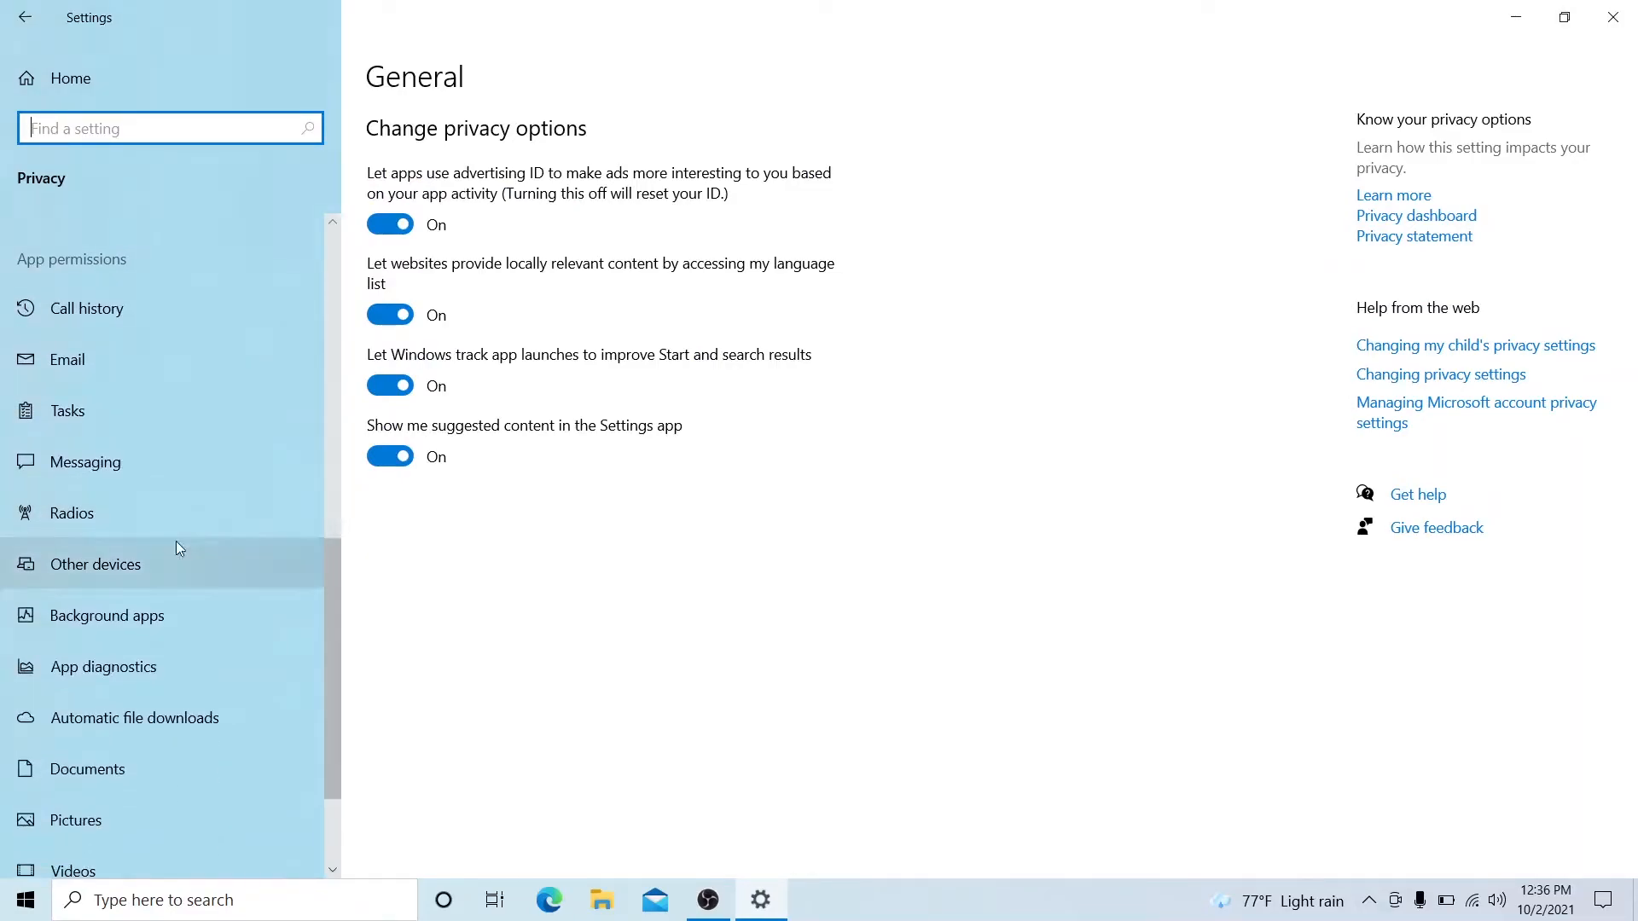
pyautogui.click(135, 626)
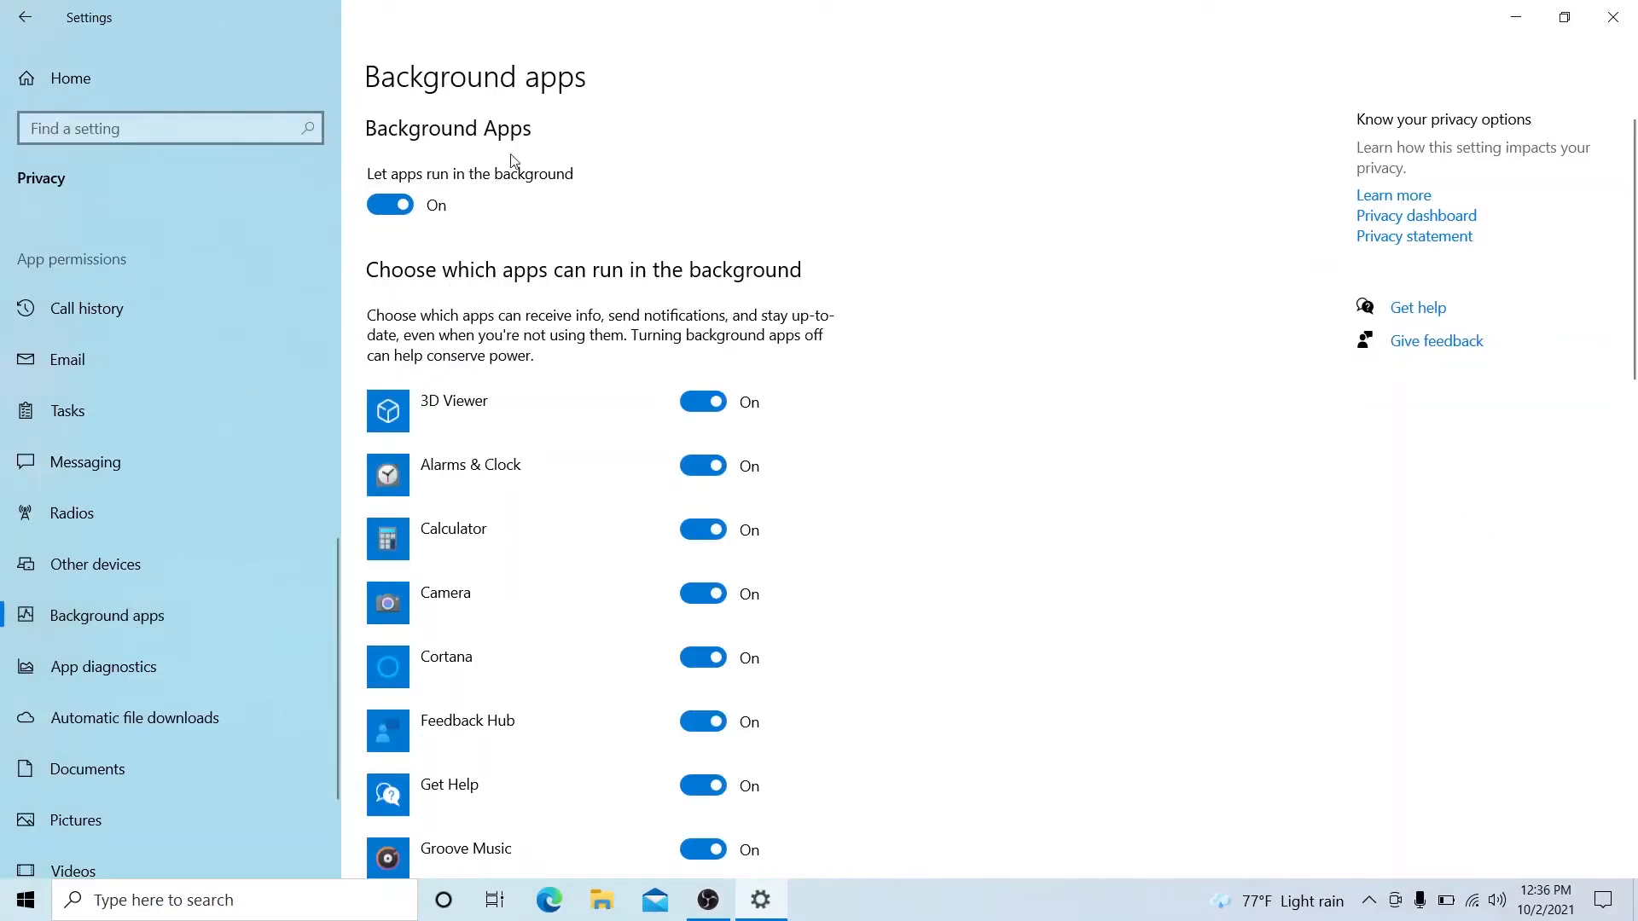
# - Look through the background apps list, turn off letting apps run in the background, and close Settings
pyautogui.scroll(-10, 936, 532)
pyautogui.scroll(-5, 939, 532)
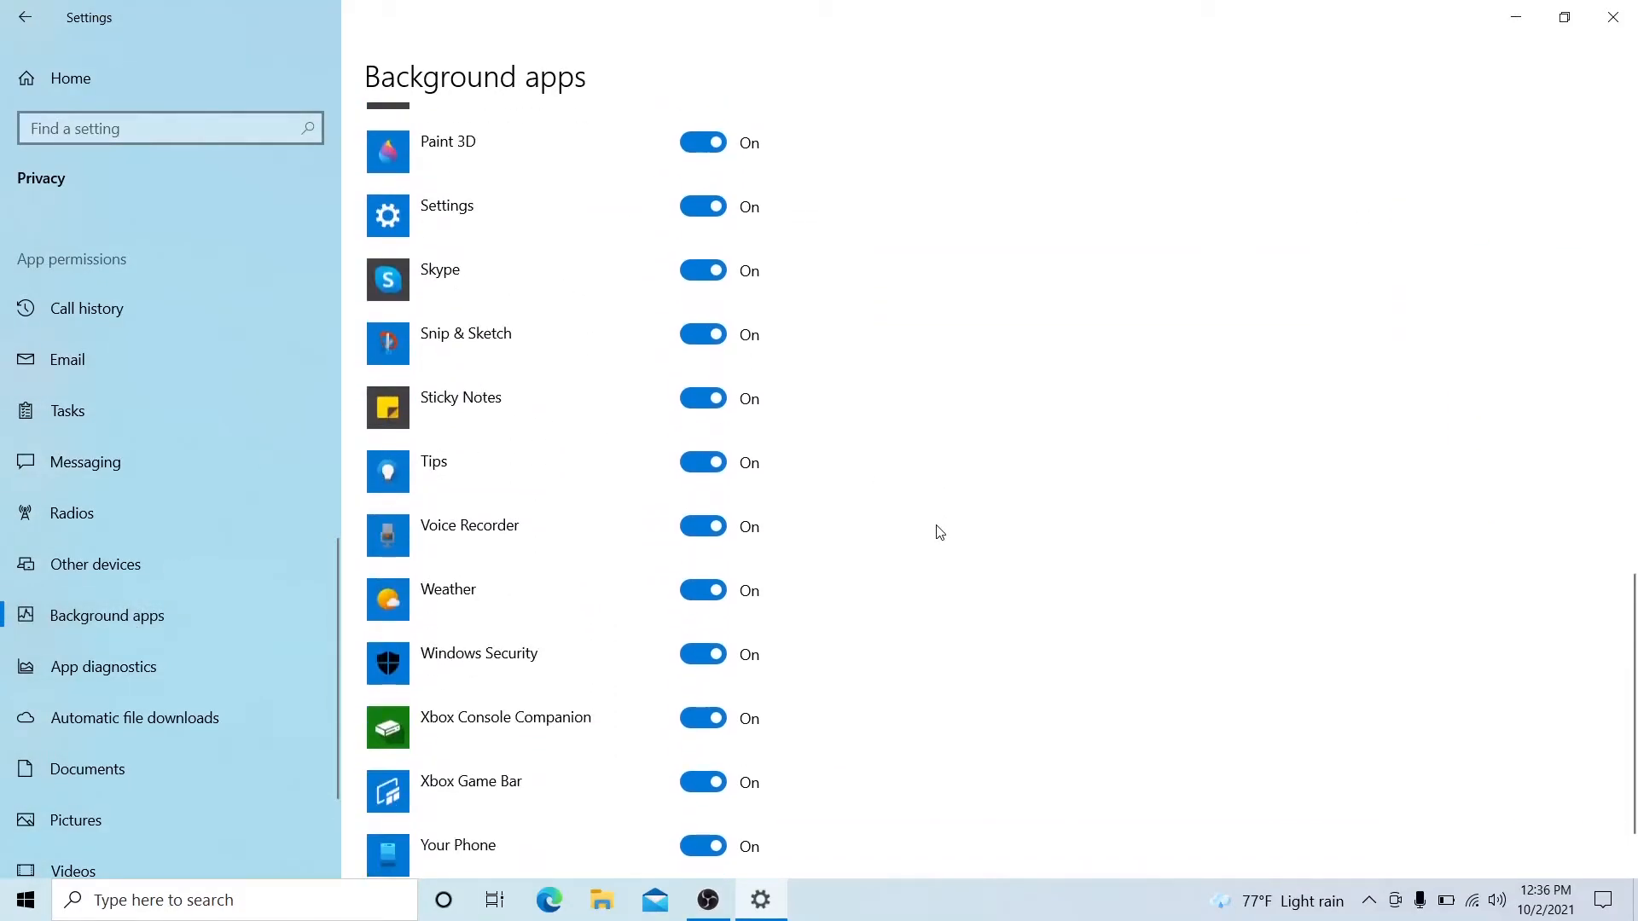
pyautogui.scroll(15, 939, 533)
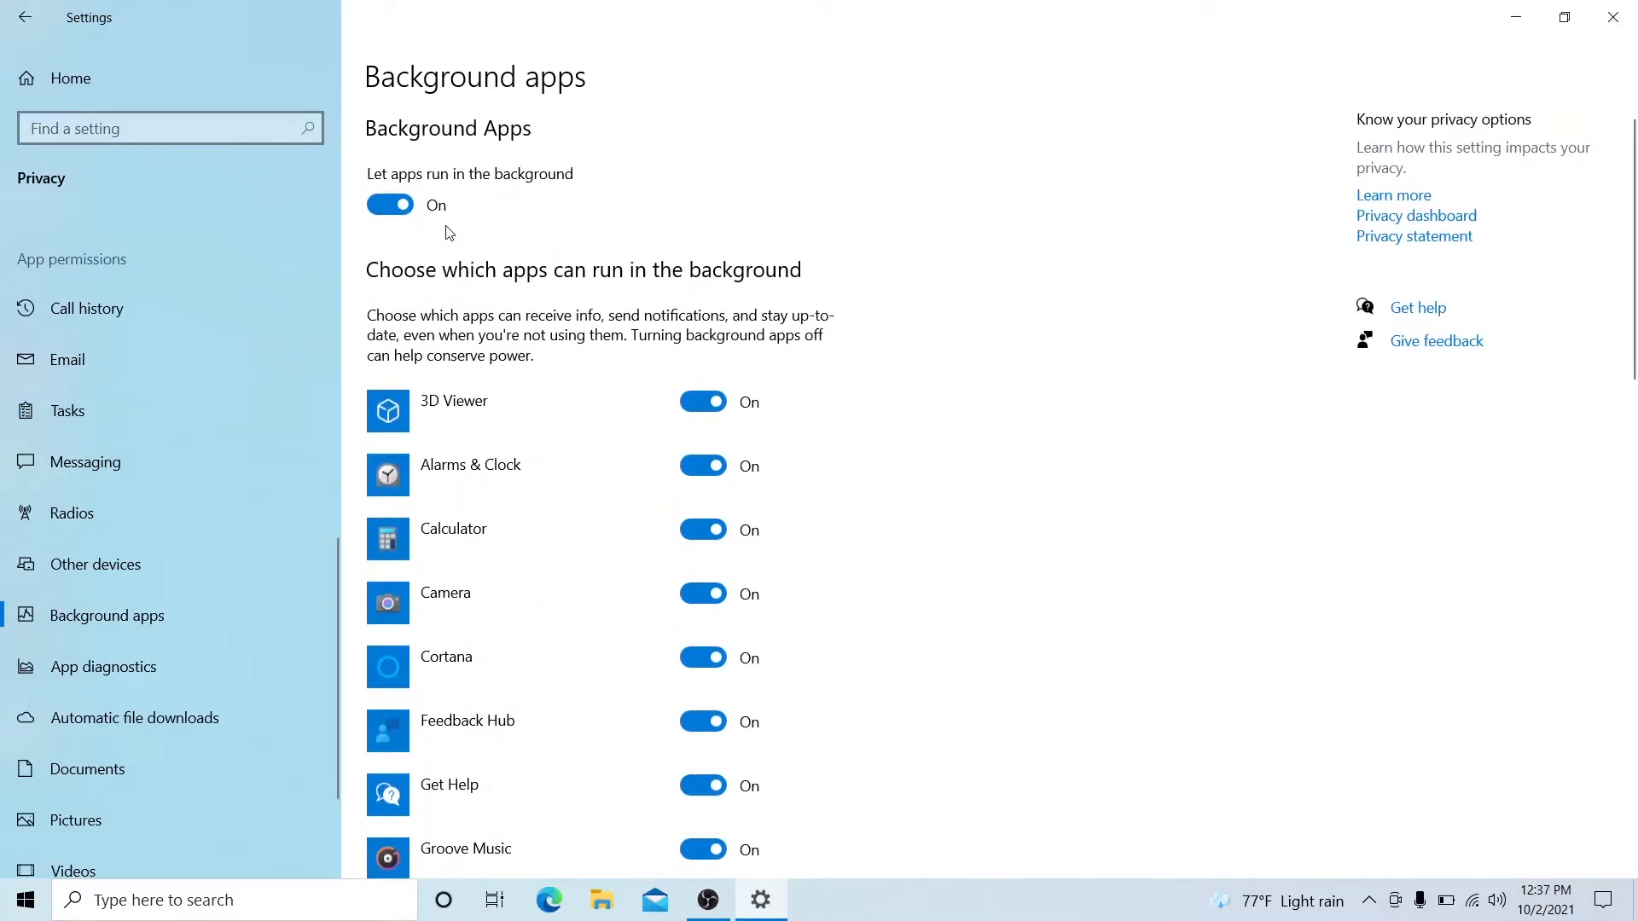
pyautogui.click(394, 220)
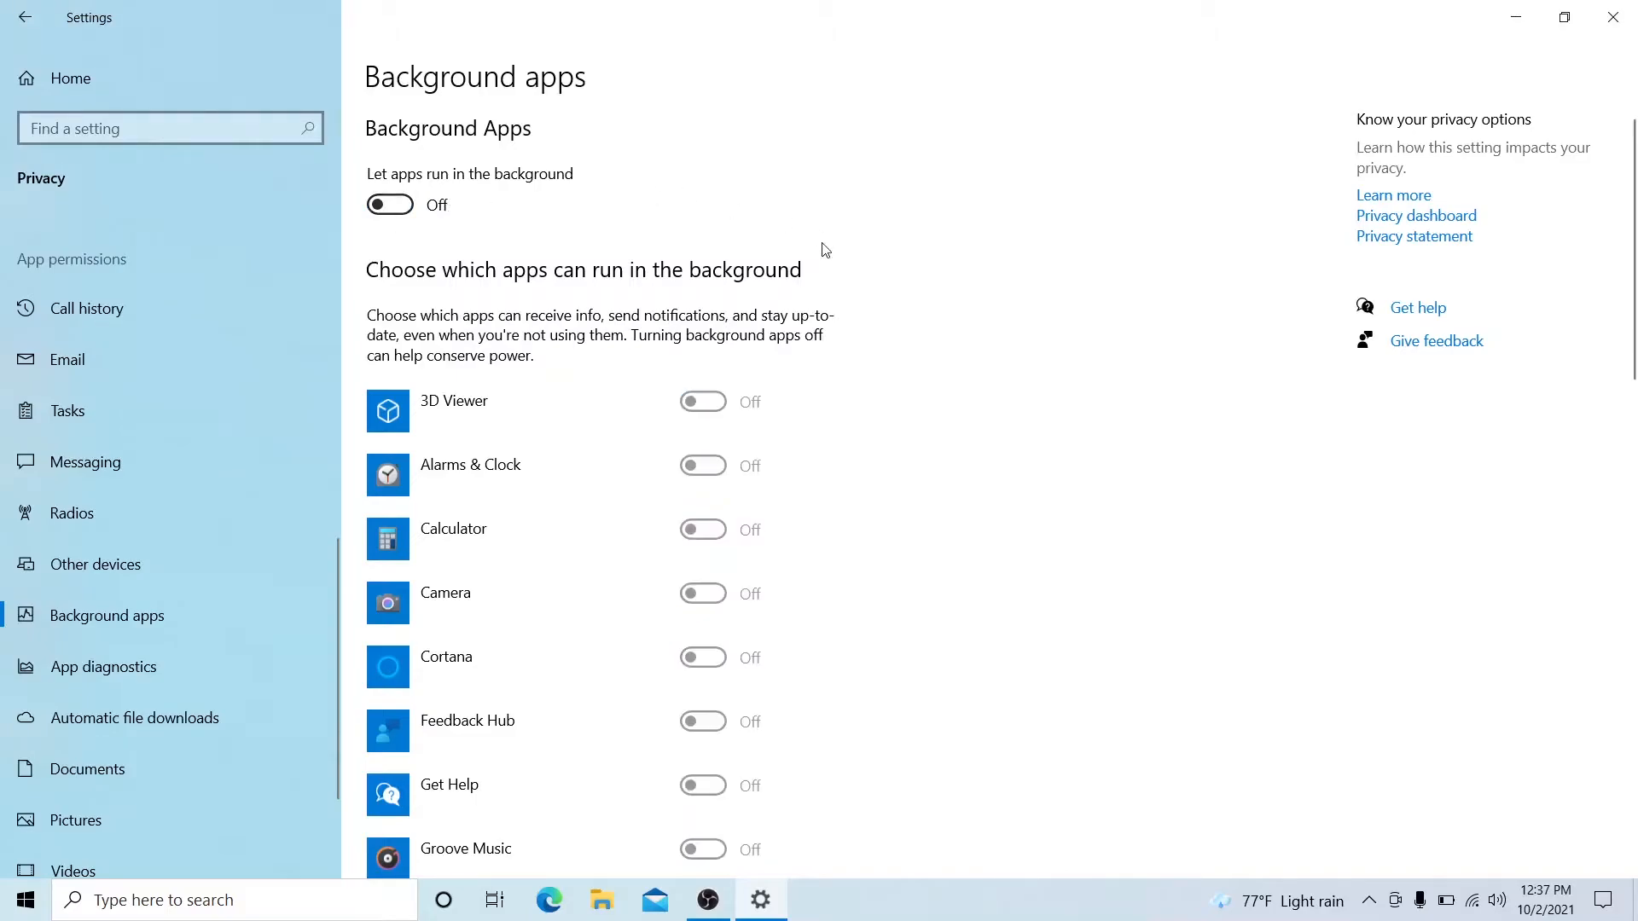
pyautogui.click(1613, 17)
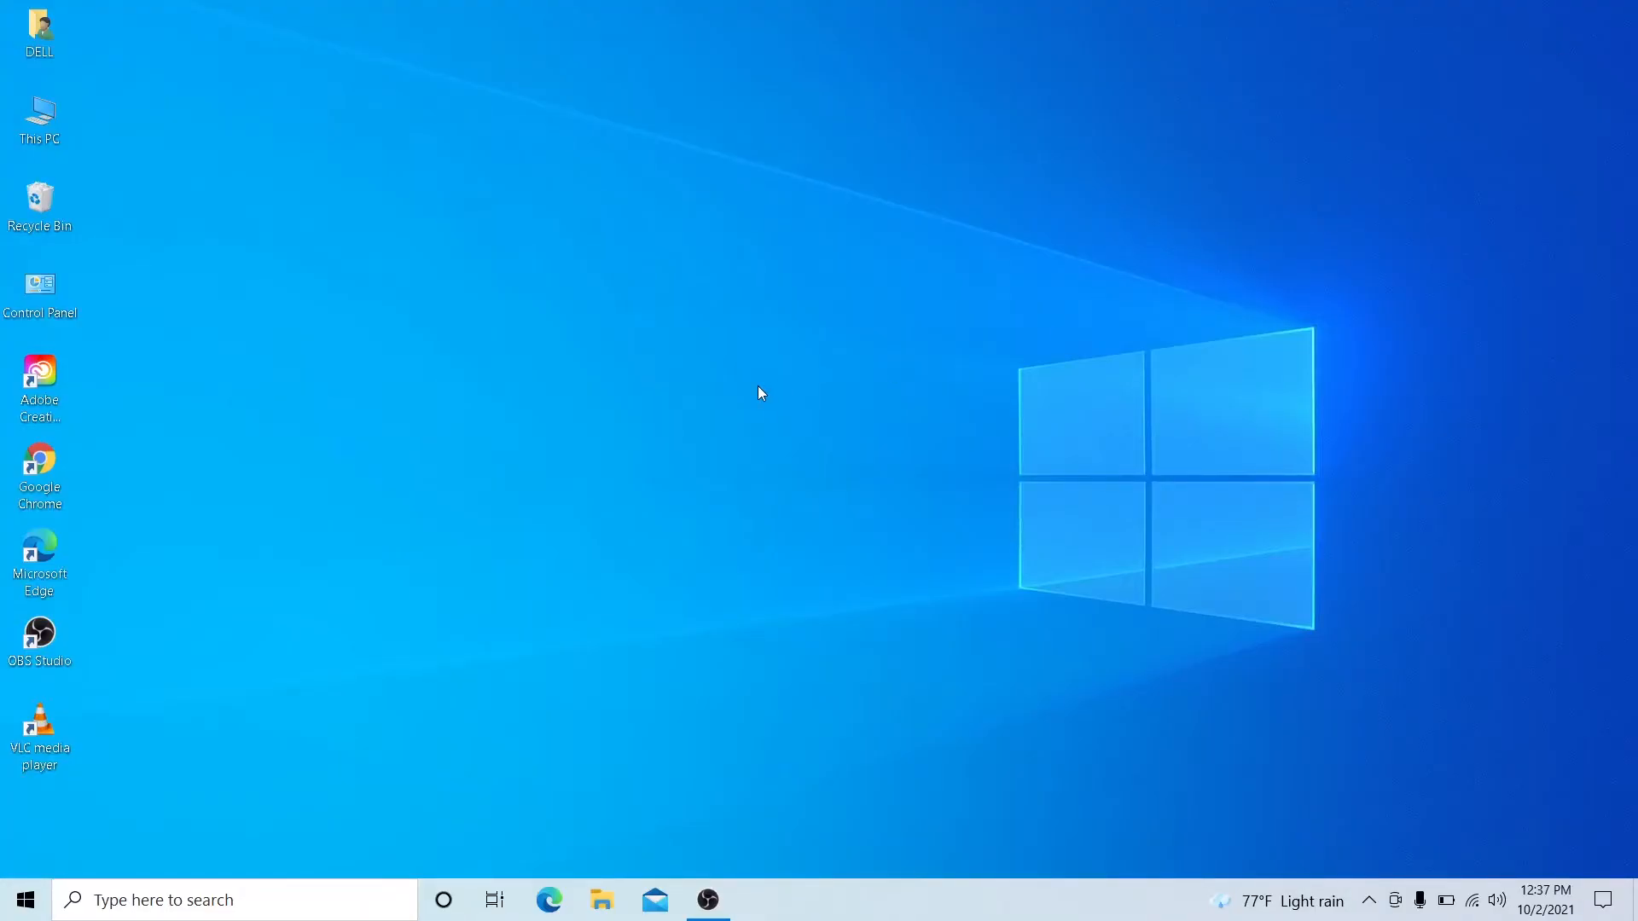
pyautogui.rightClick(602, 280)
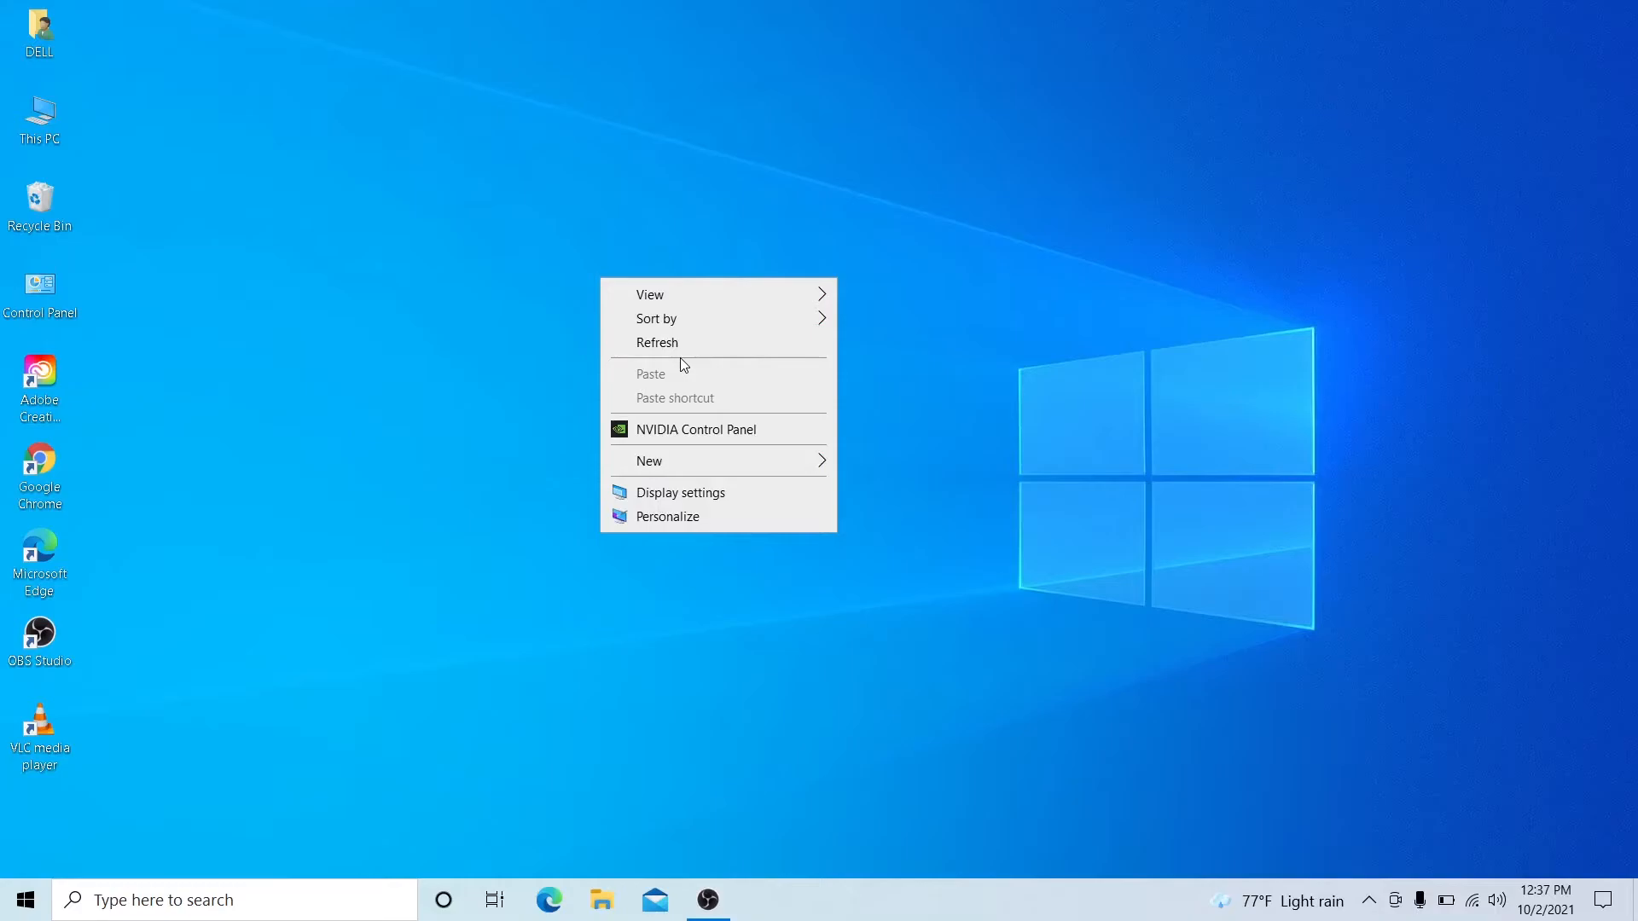
pyautogui.click(394, 238)
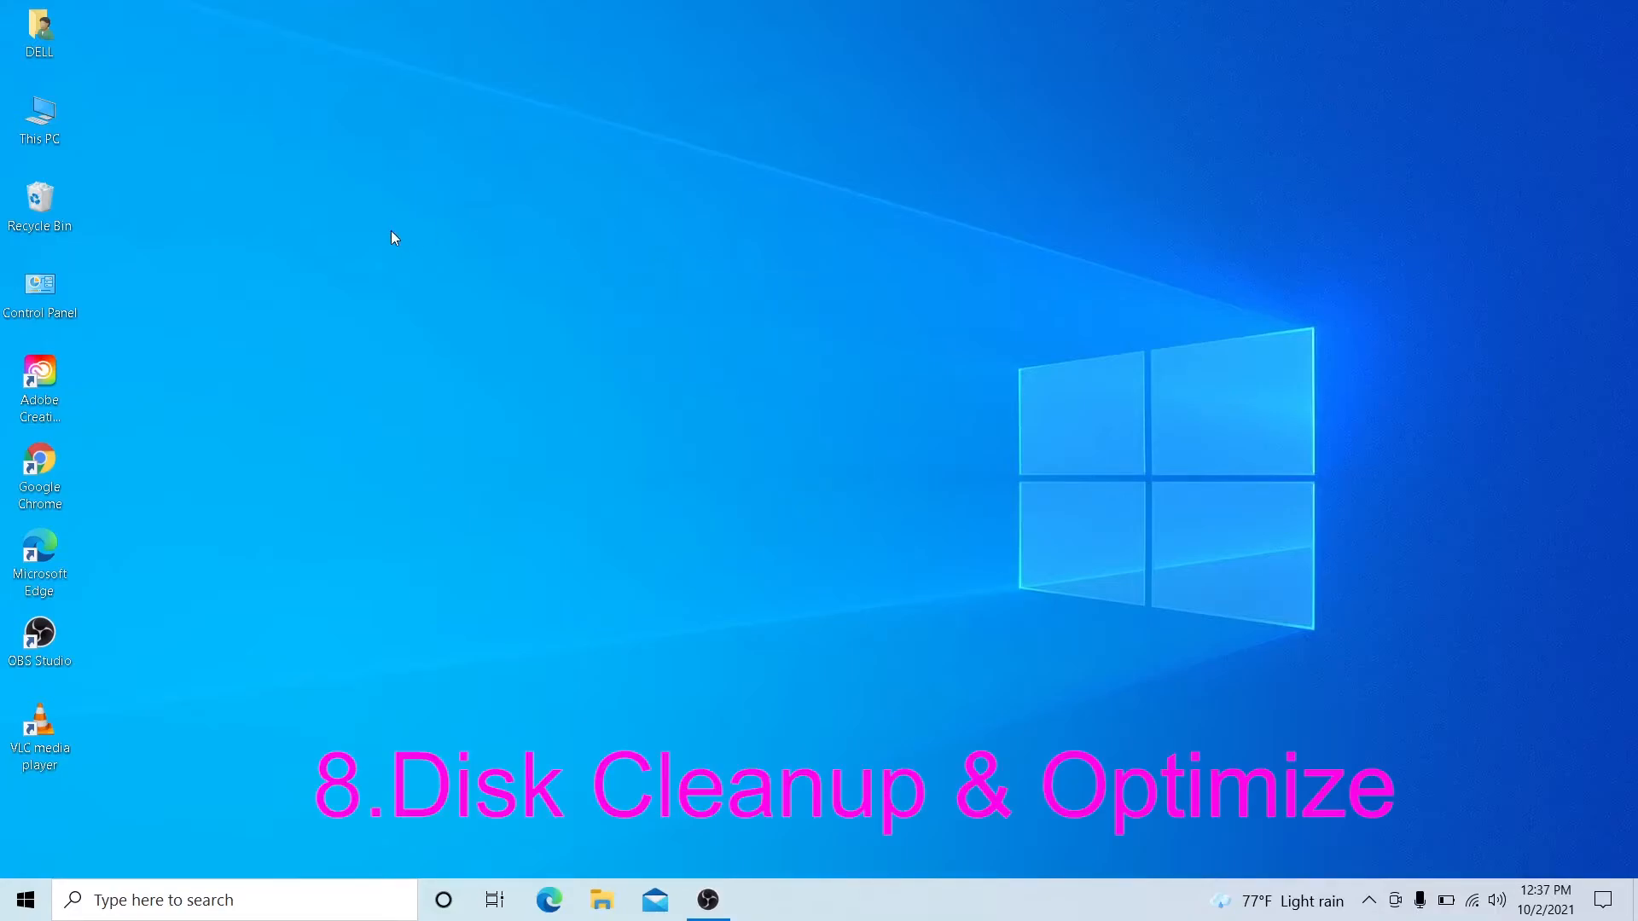
# - Open the properties of Local Disk (C:) from This PC and start Disk Cleanup for that drive
pyautogui.doubleClick(48, 124)
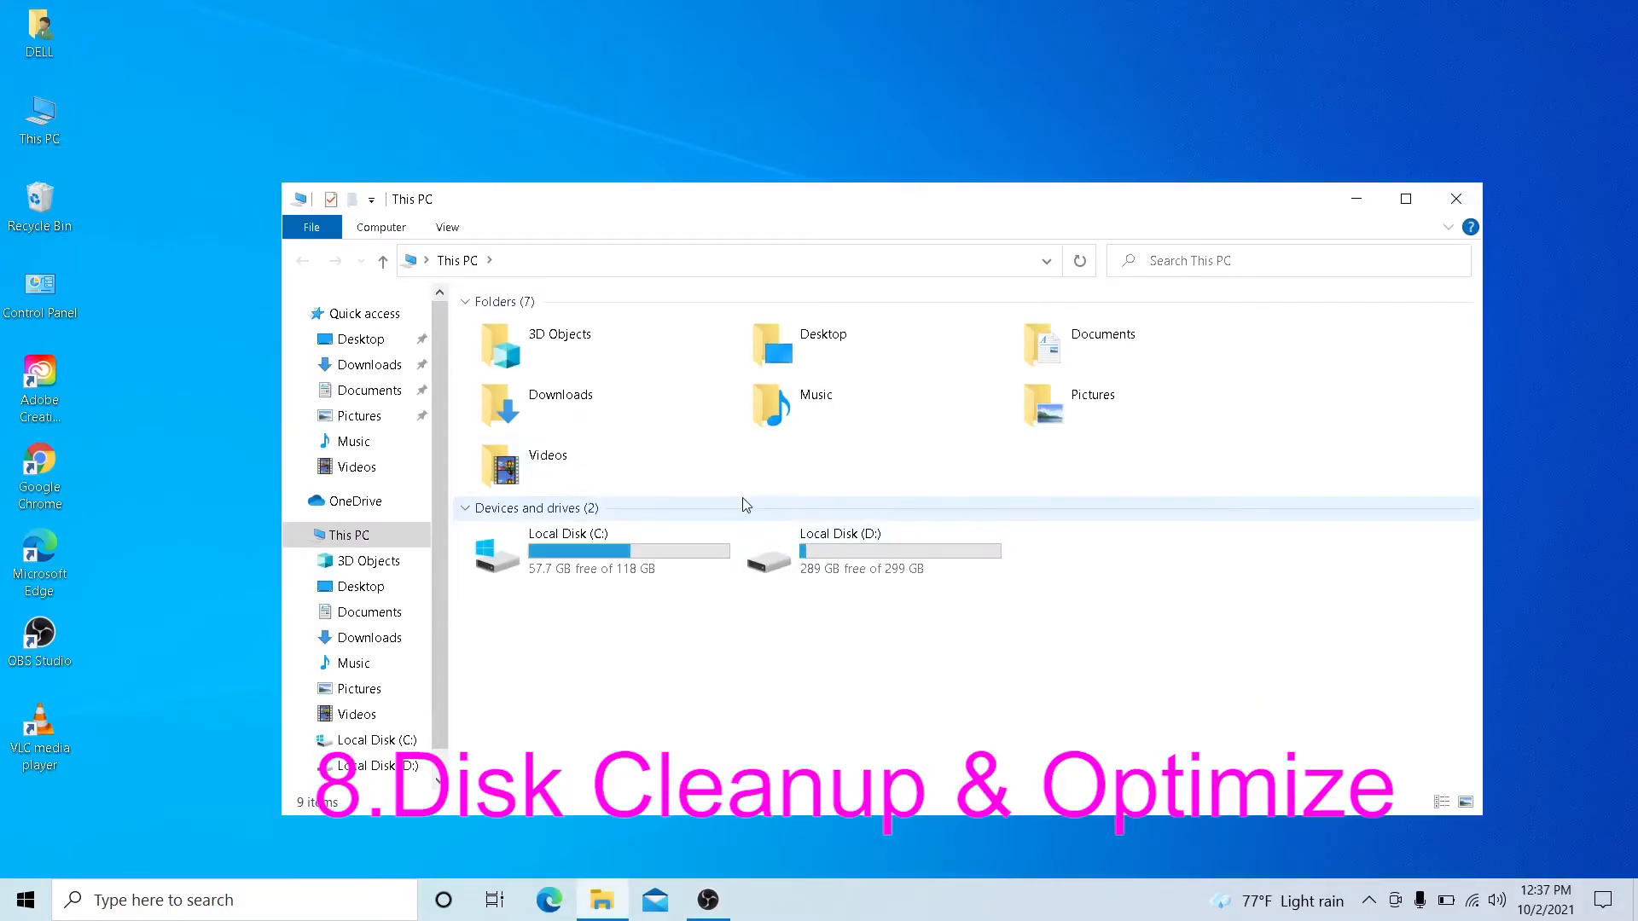
pyautogui.rightClick(608, 566)
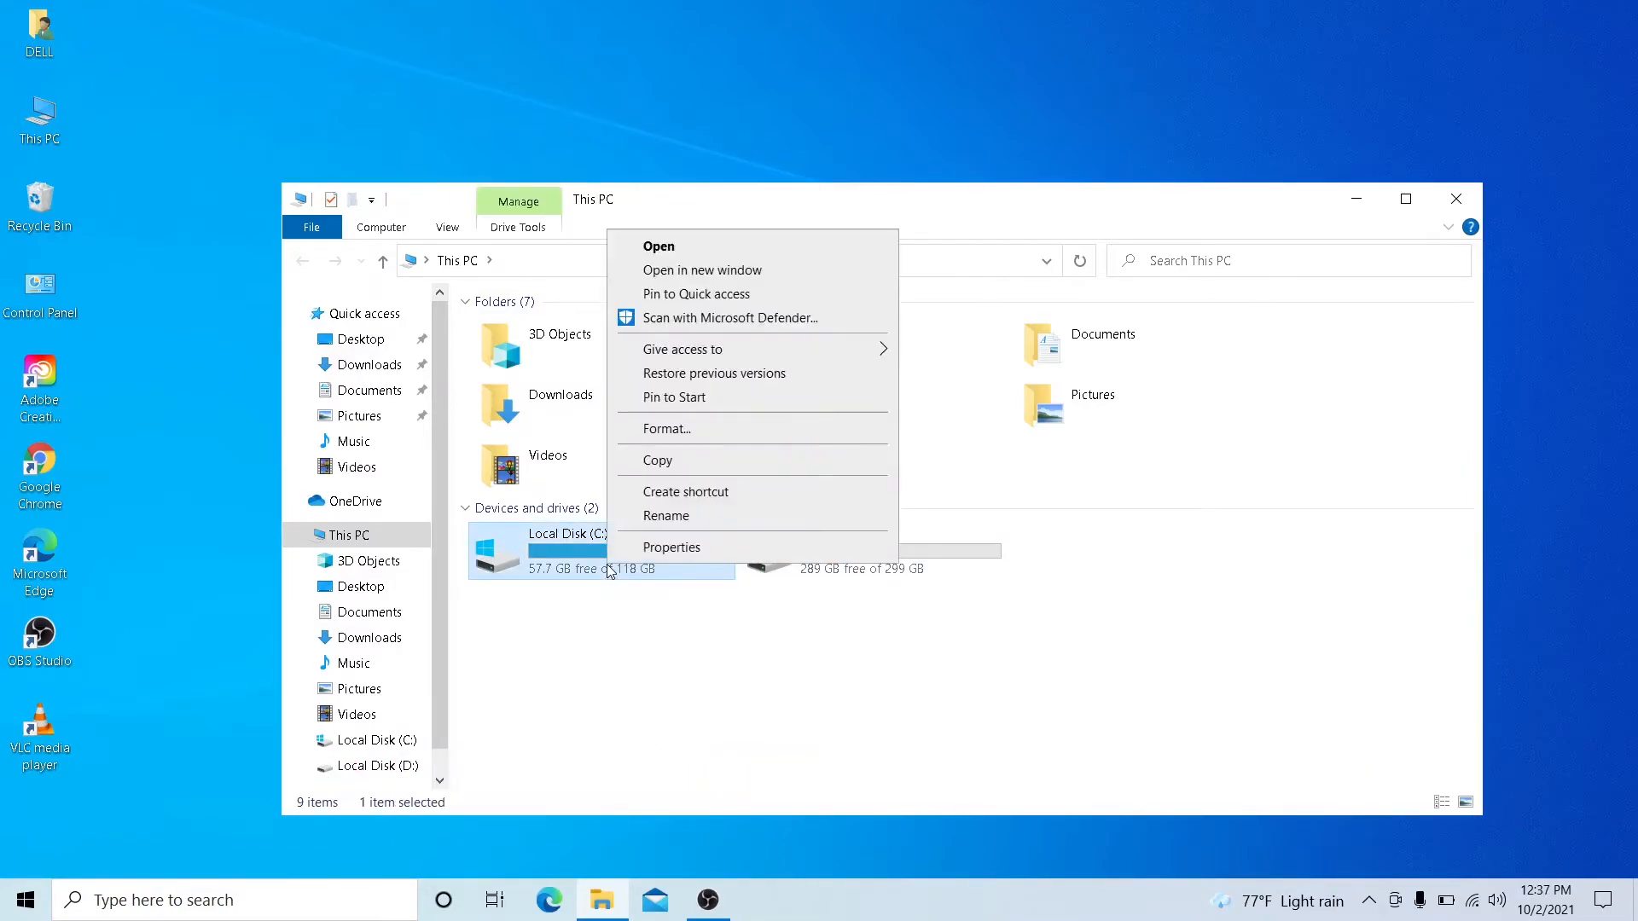
pyautogui.click(672, 548)
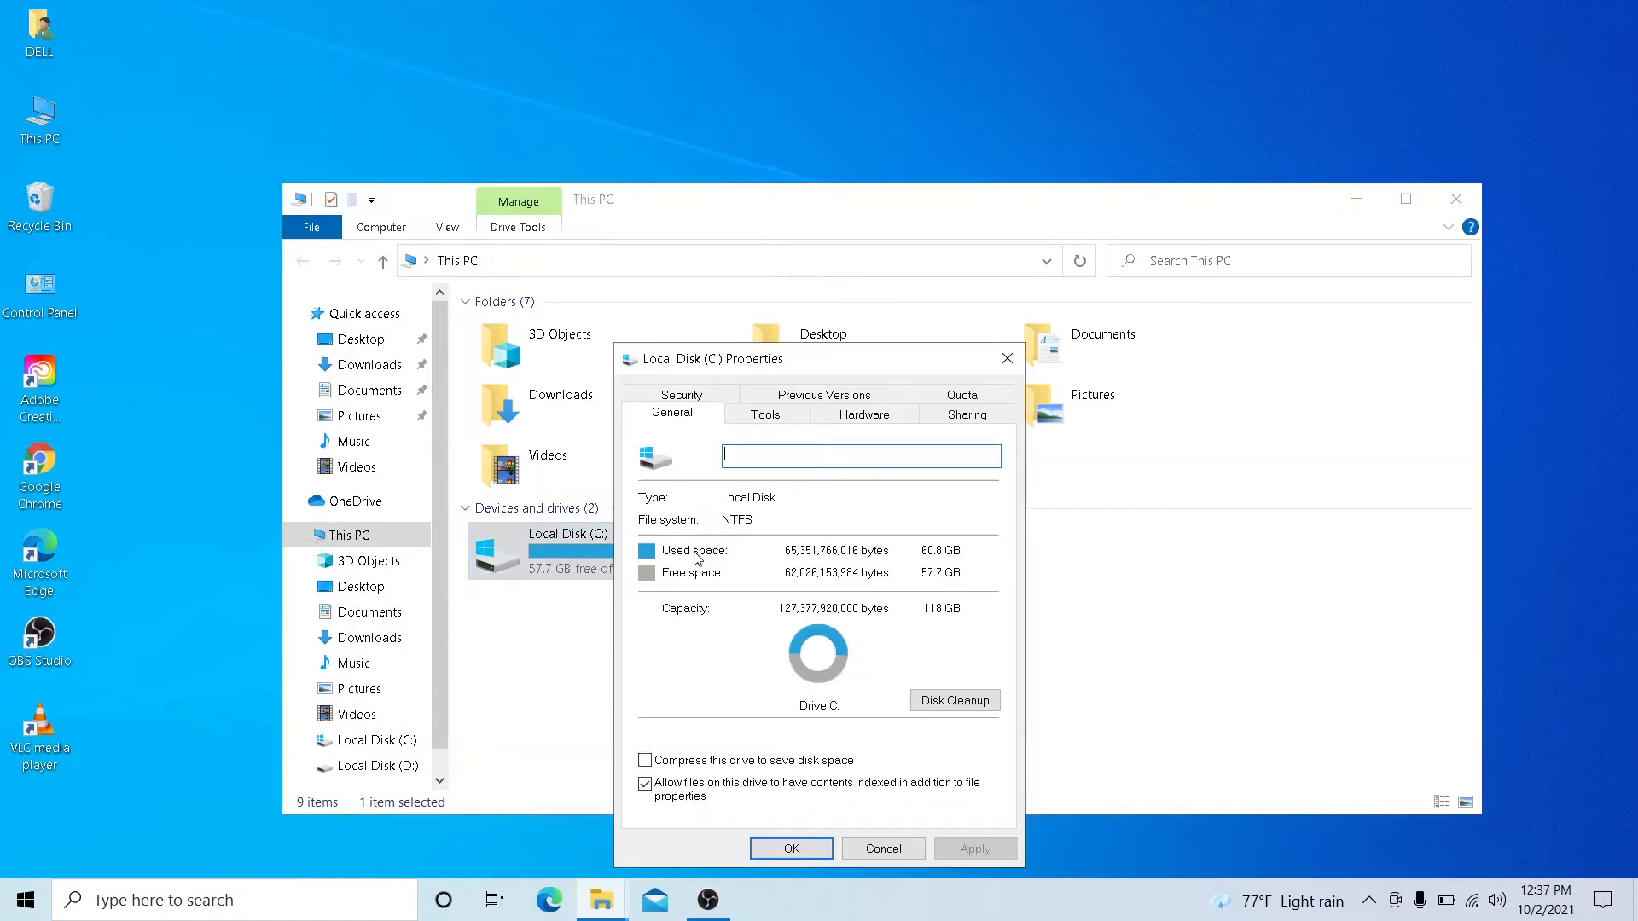
pyautogui.moveTo(874, 353); pyautogui.dragTo(815, 71)
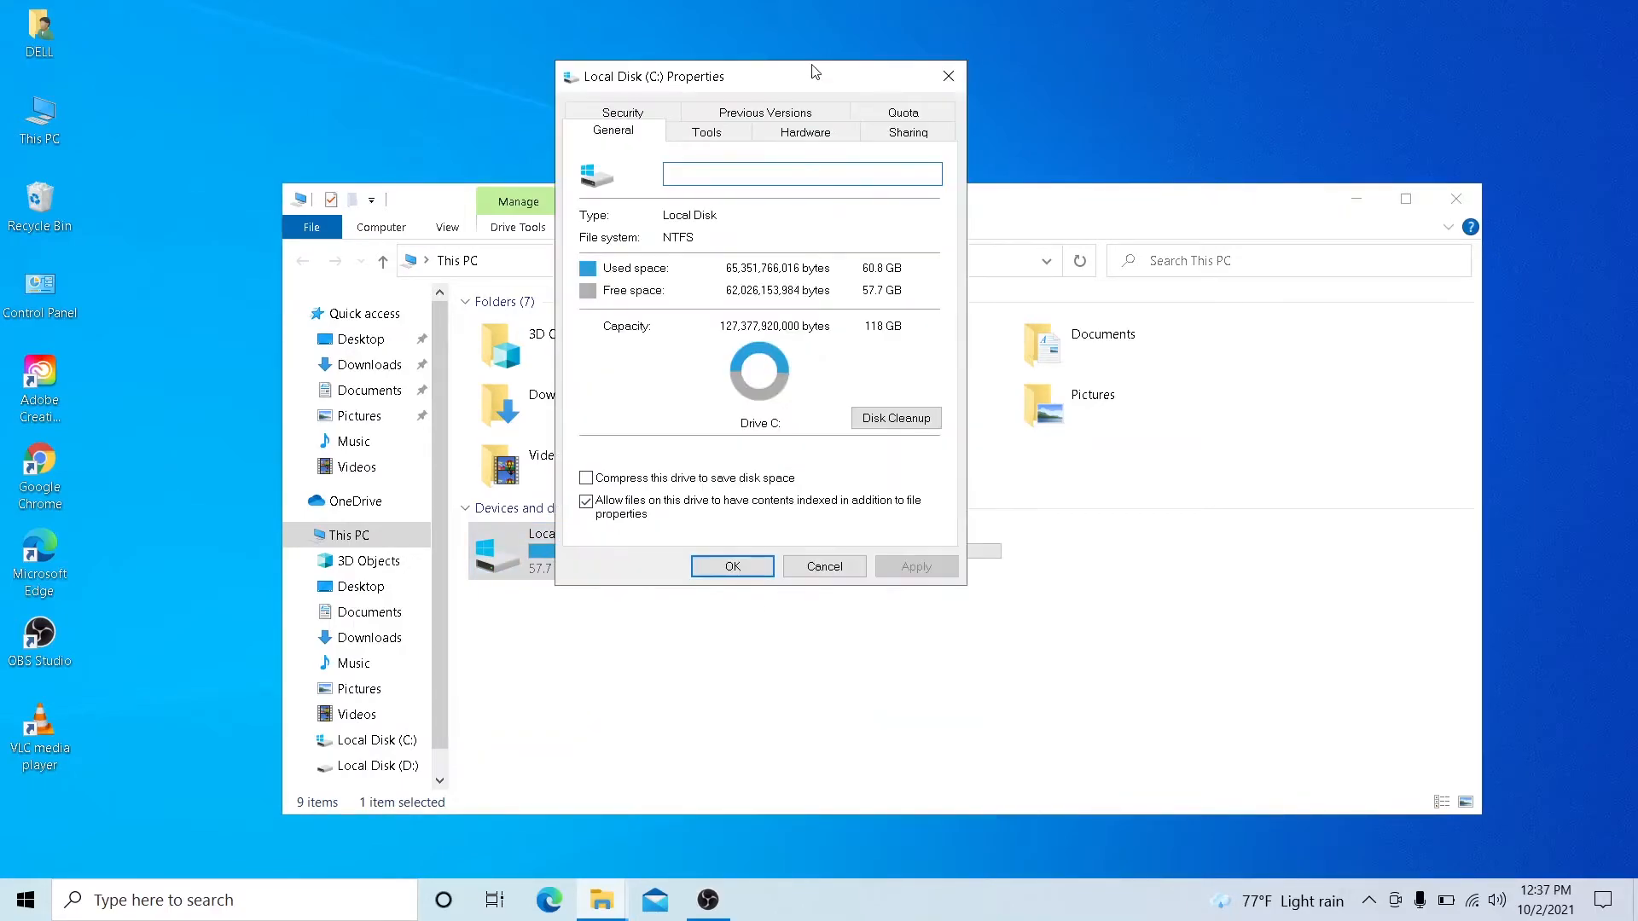
pyautogui.click(906, 429)
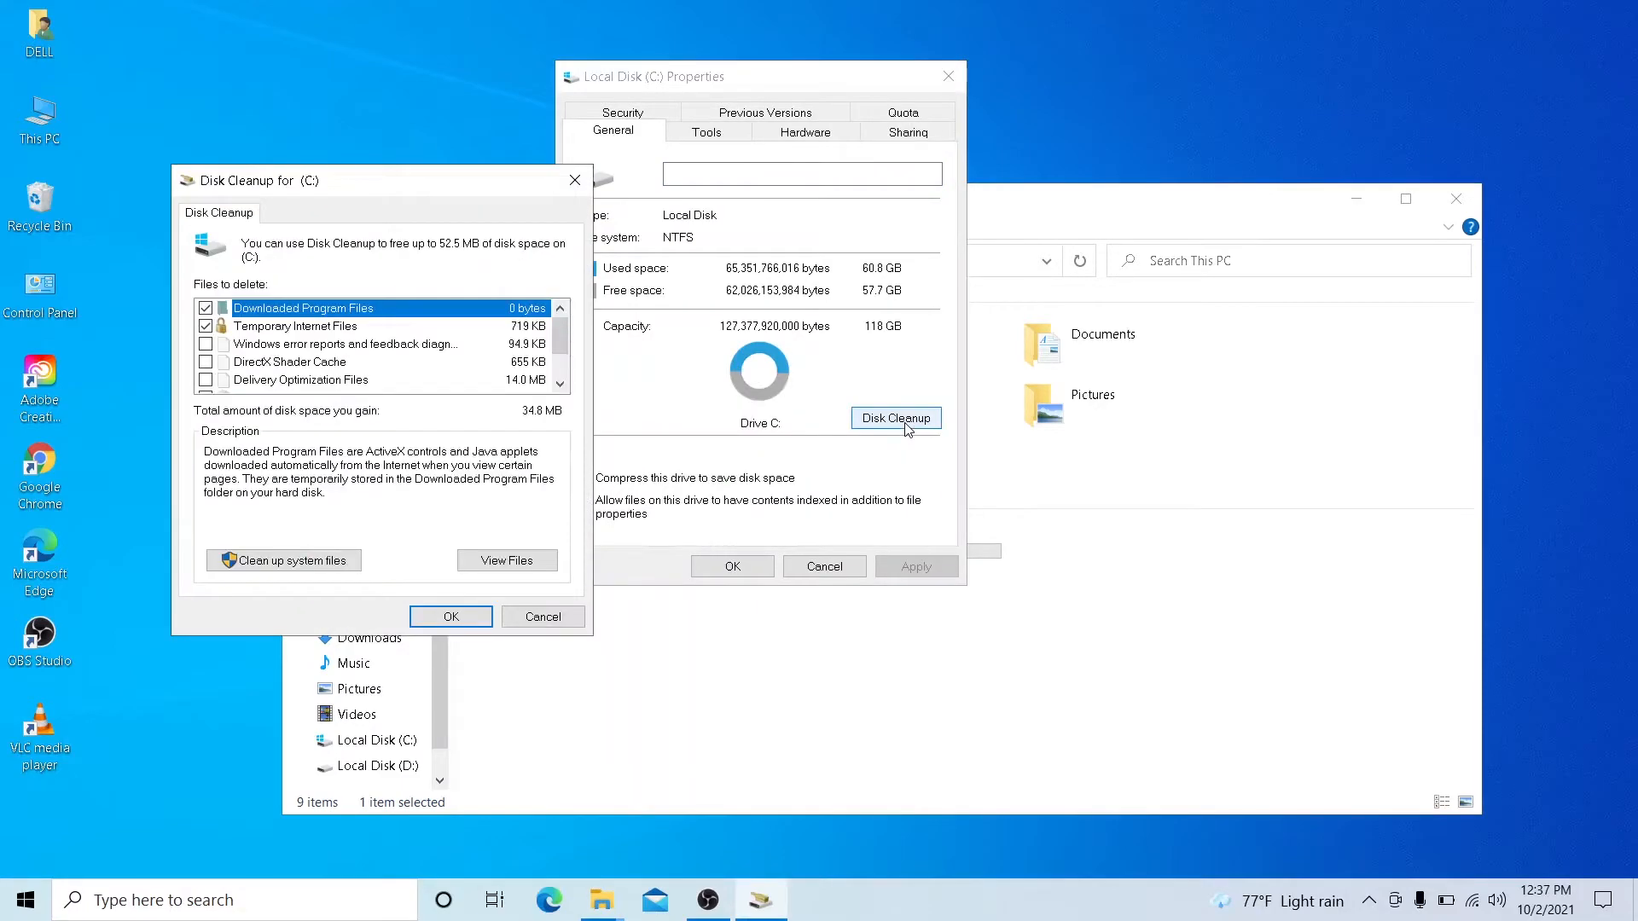
# - Rescan drive C including system files, permanently delete the preselected cleanup files, and close the drive's properties
pyautogui.click(325, 567)
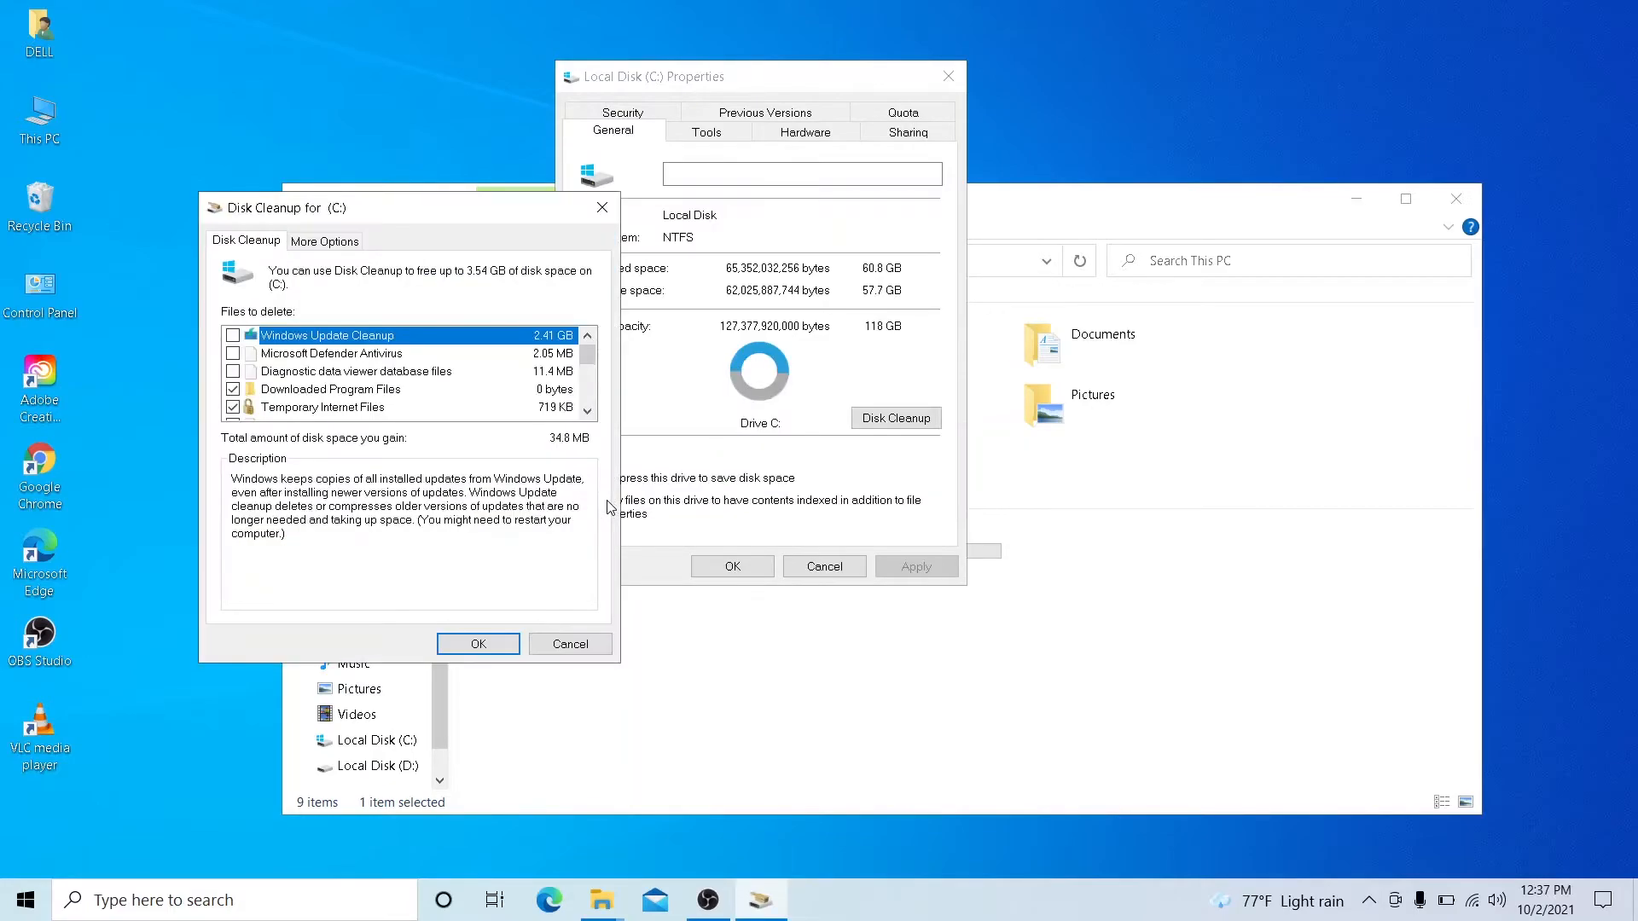
pyautogui.click(510, 643)
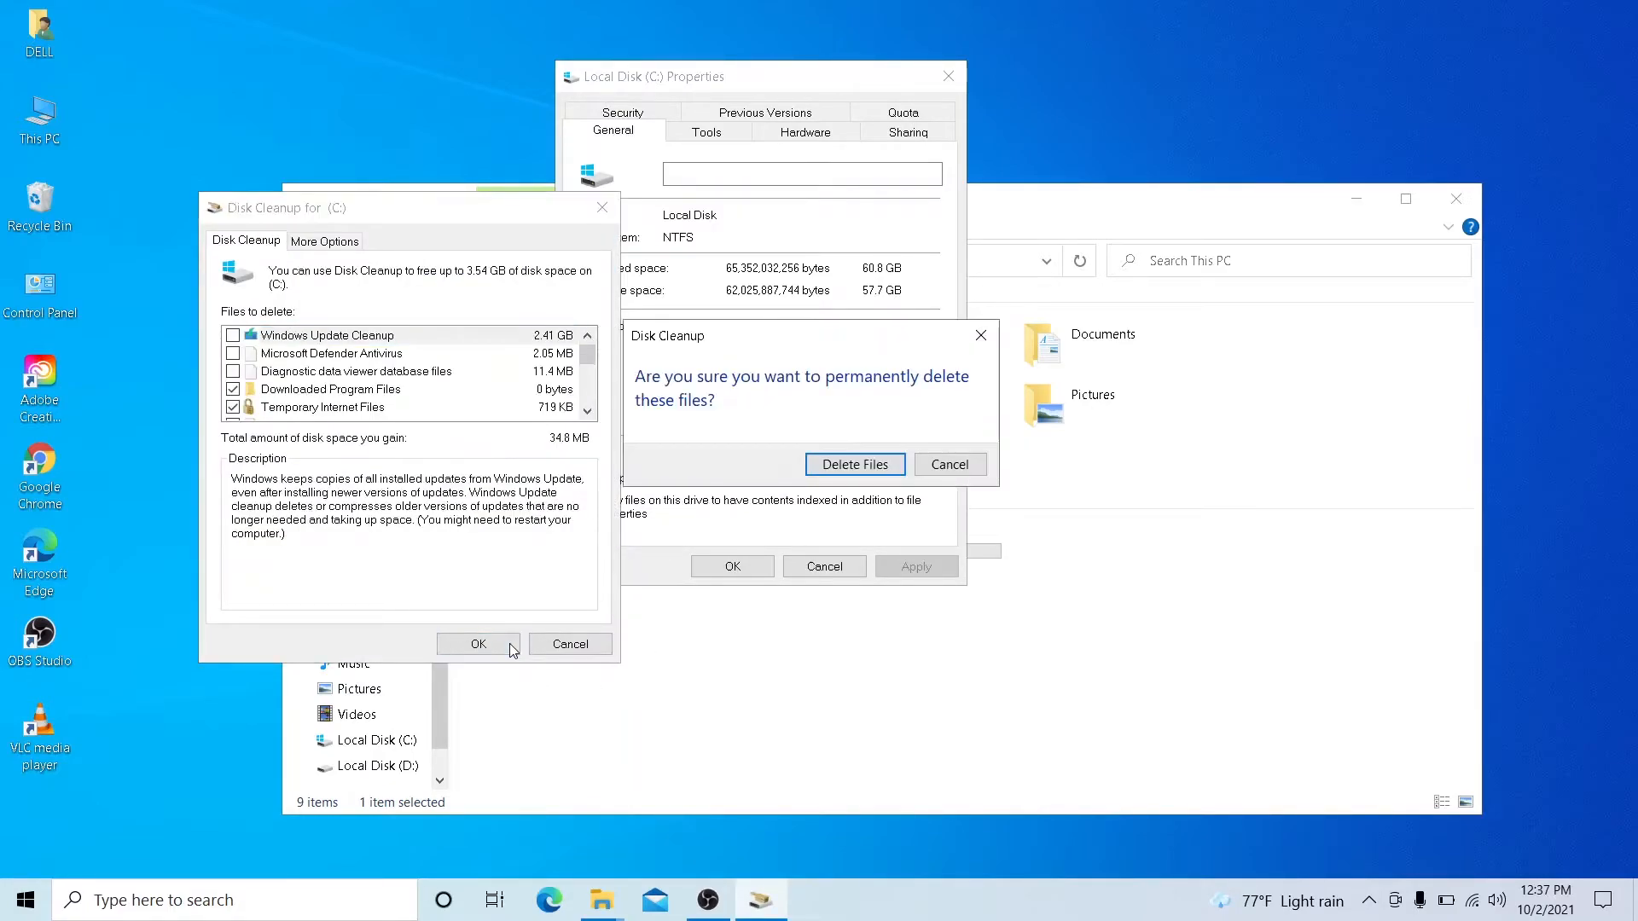
pyautogui.click(855, 464)
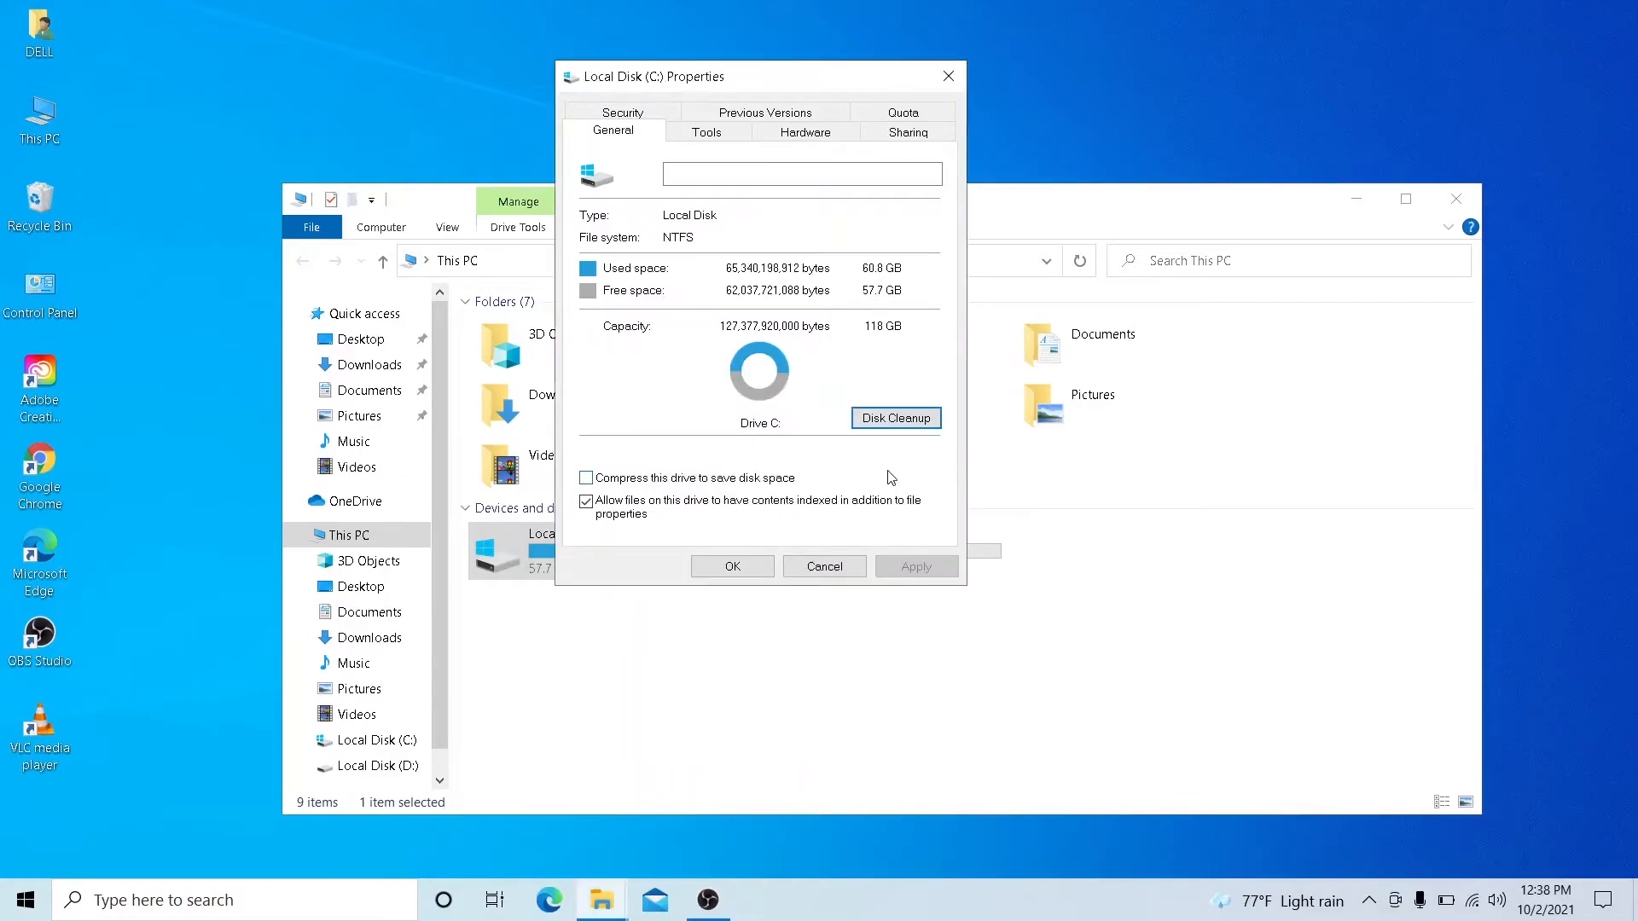
pyautogui.click(750, 571)
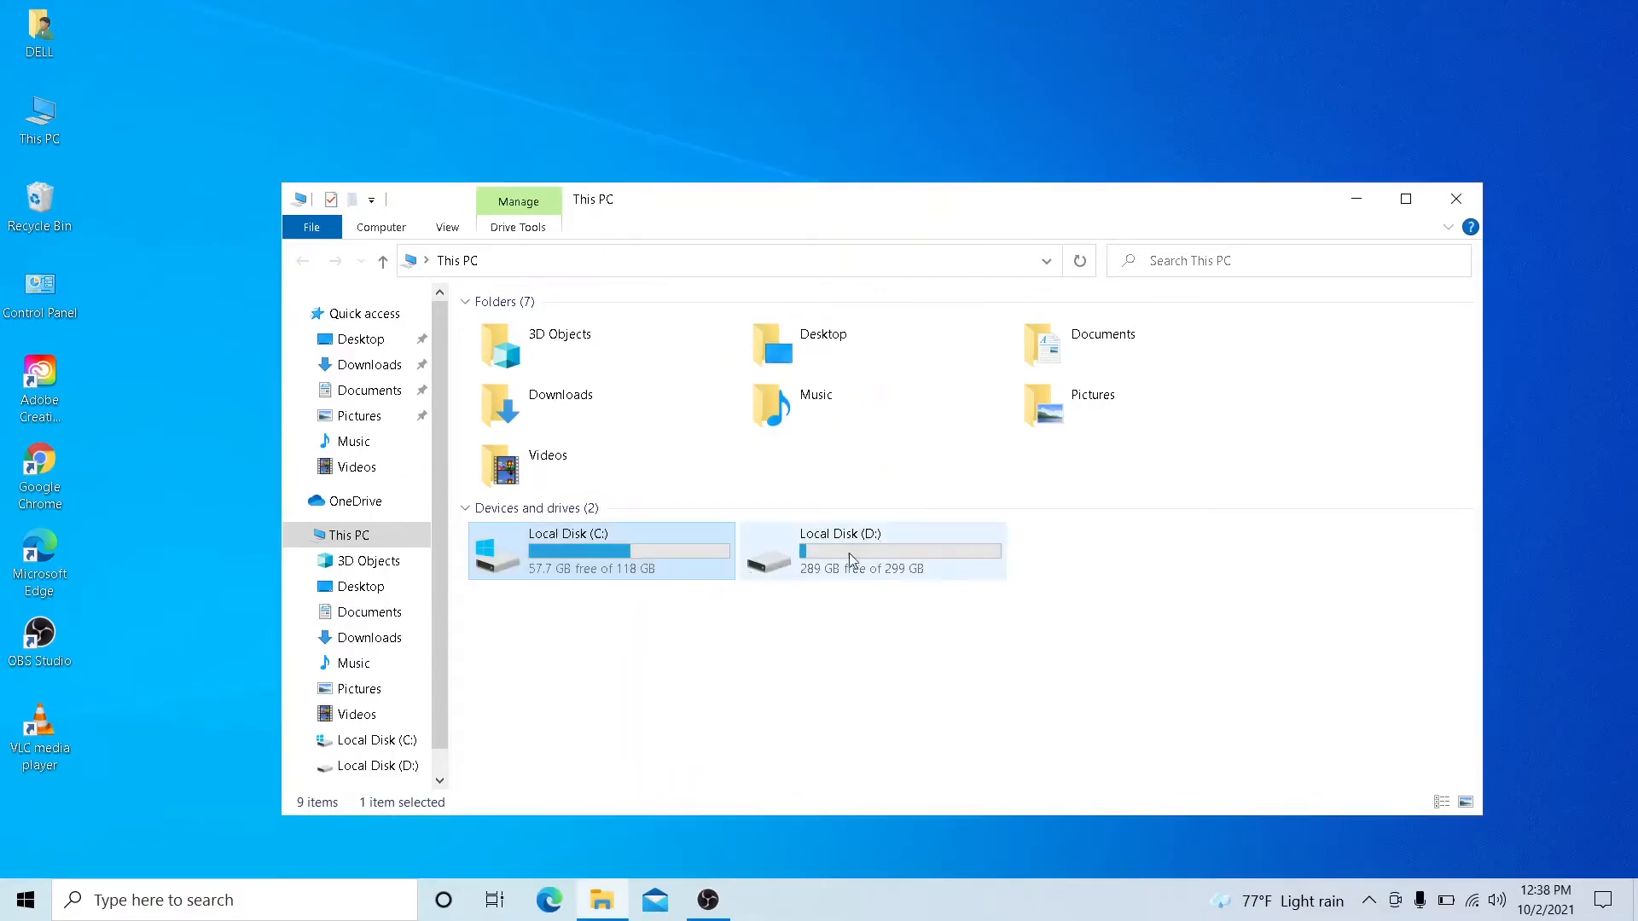
# - Check the general properties of Local Disk (D:), close them, and deselect the drive
pyautogui.rightClick(877, 551)
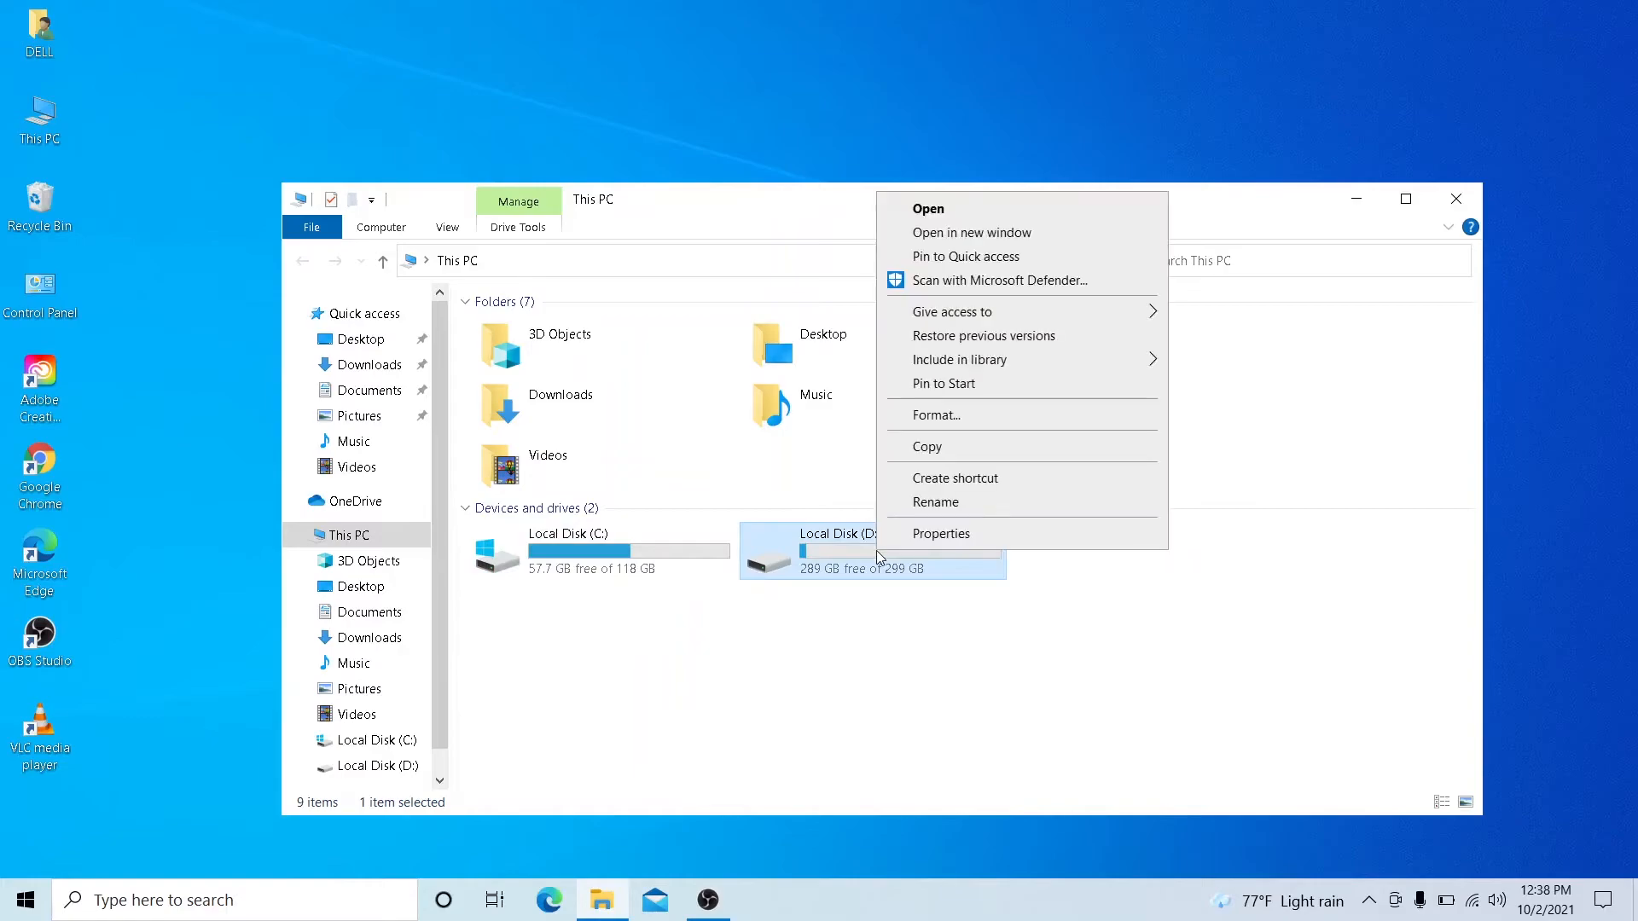
pyautogui.click(1008, 537)
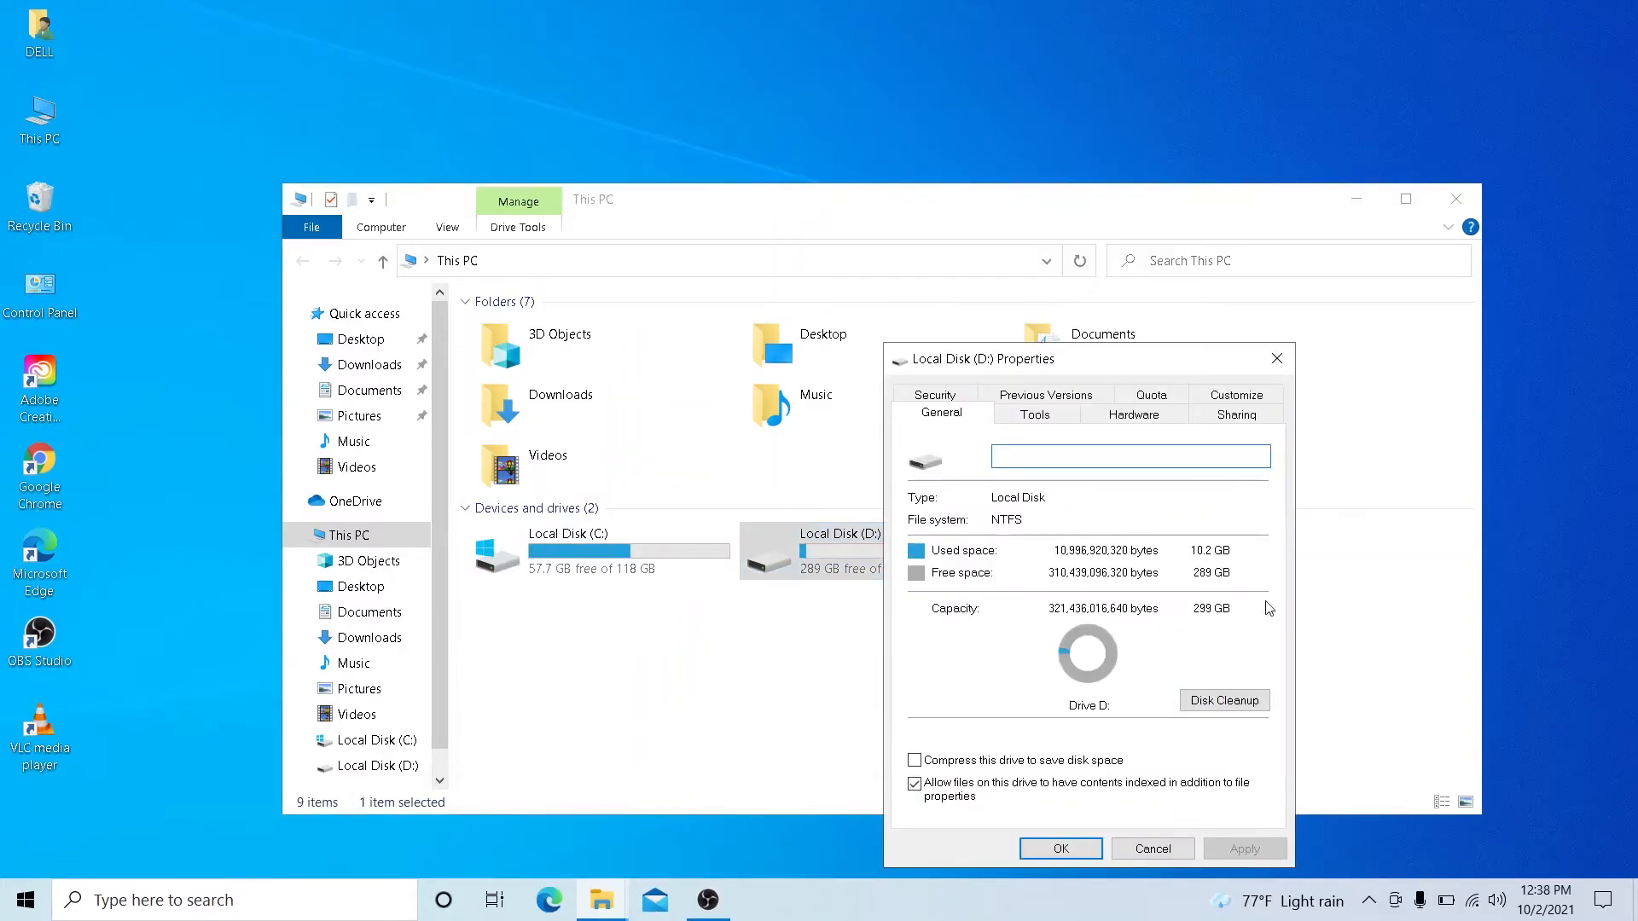
pyautogui.click(1277, 360)
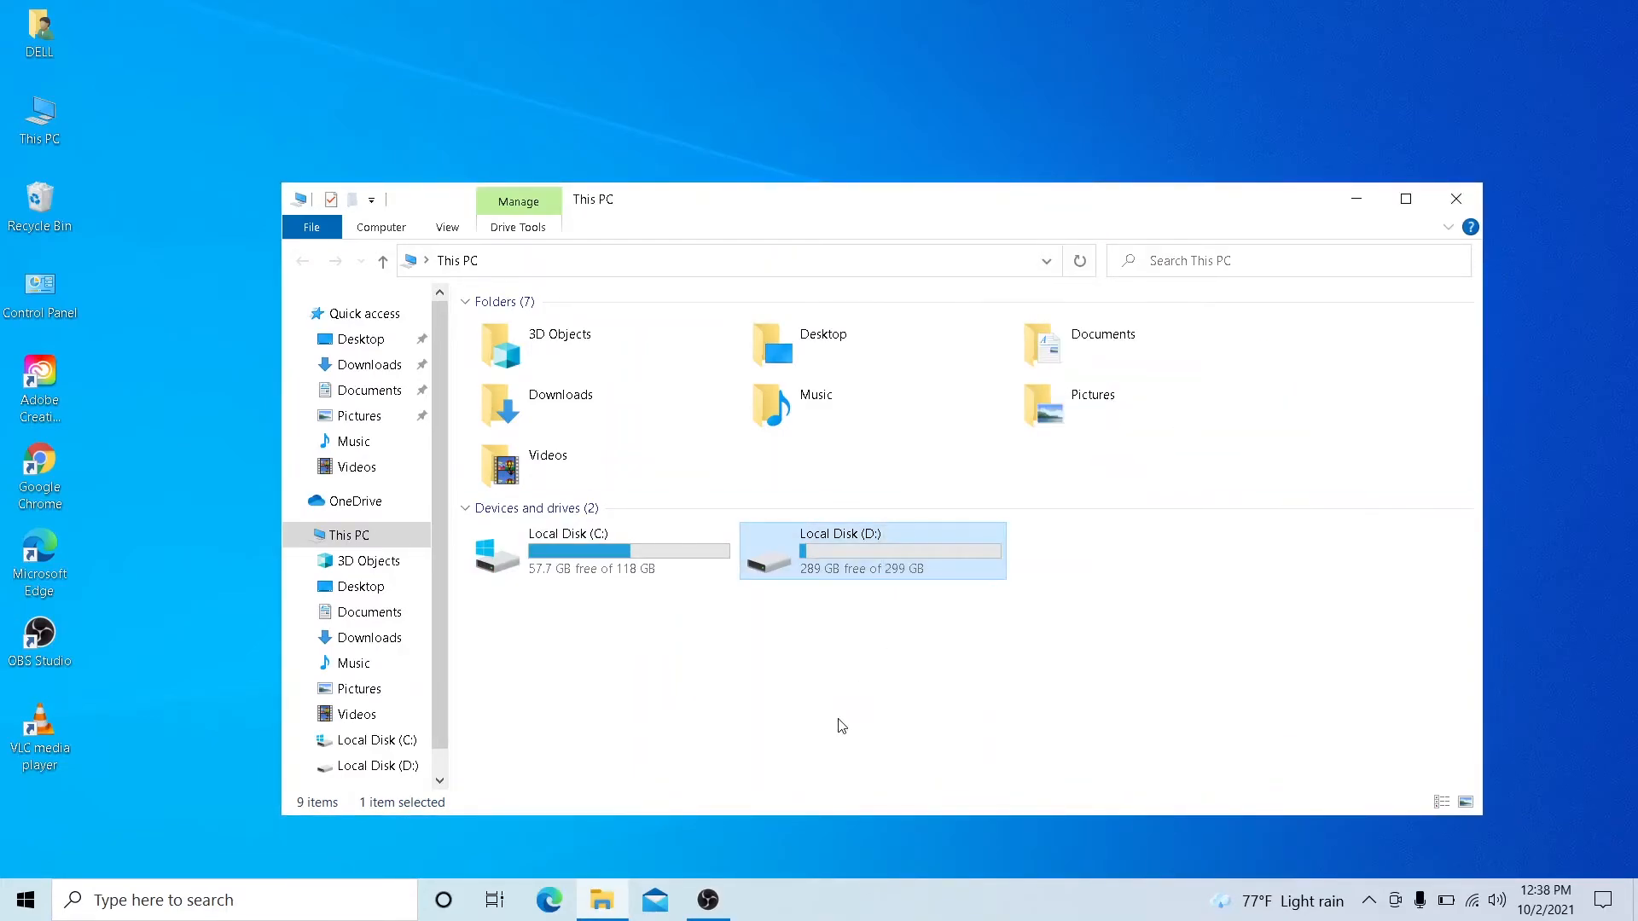
pyautogui.click(844, 721)
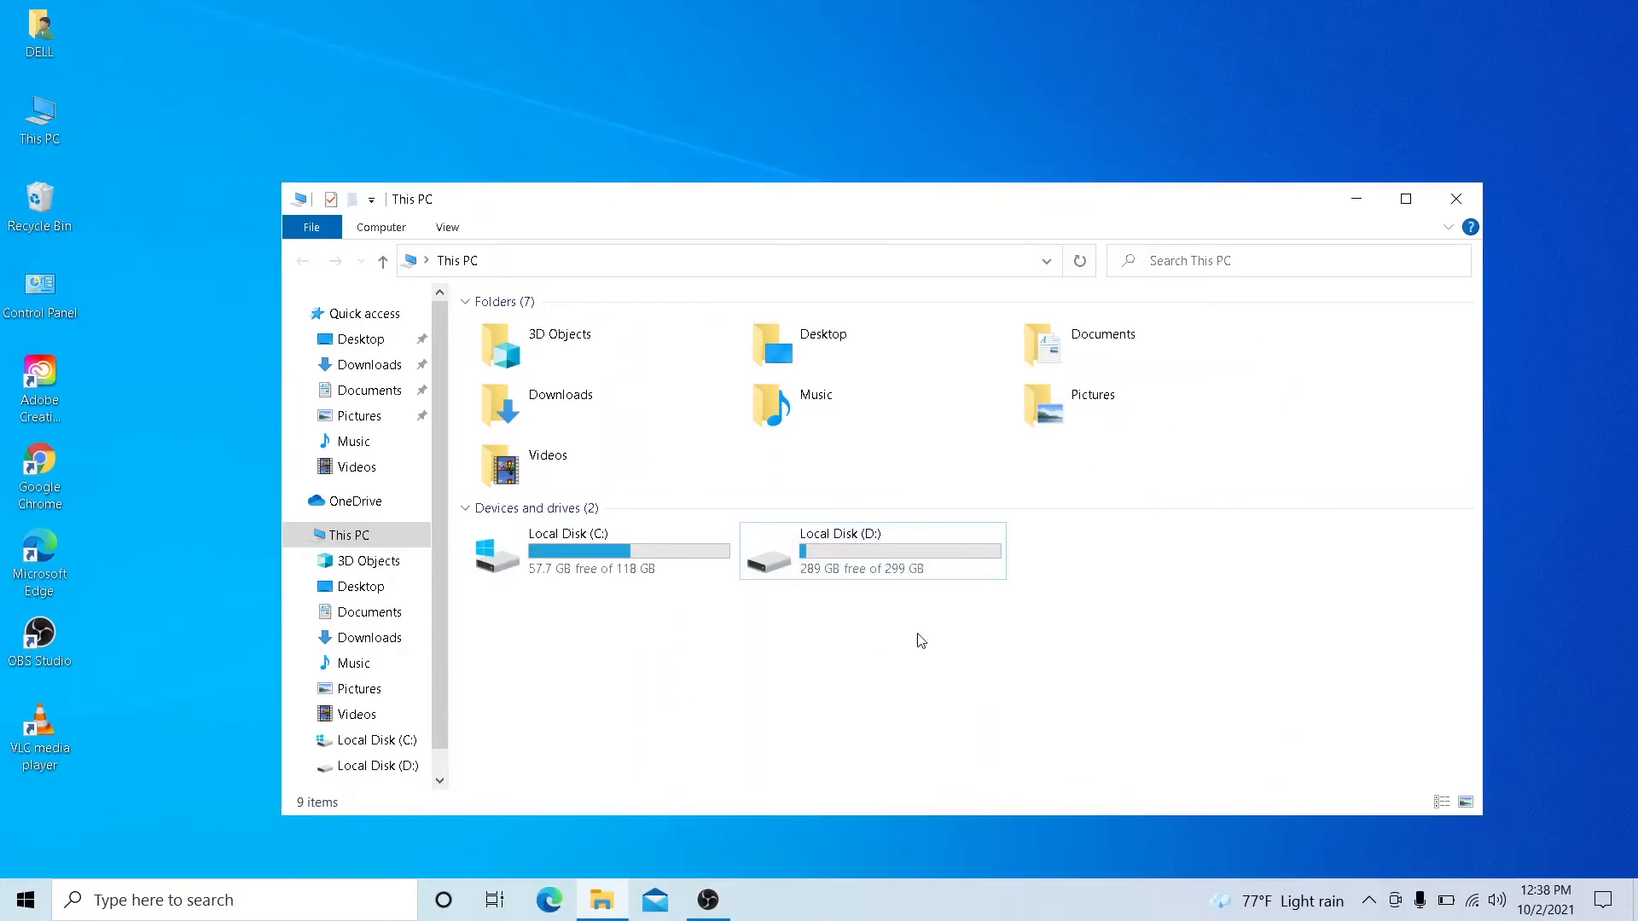
# - Open the properties of Local Disk (D:) and start the drive optimization tool from there
pyautogui.rightClick(812, 568)
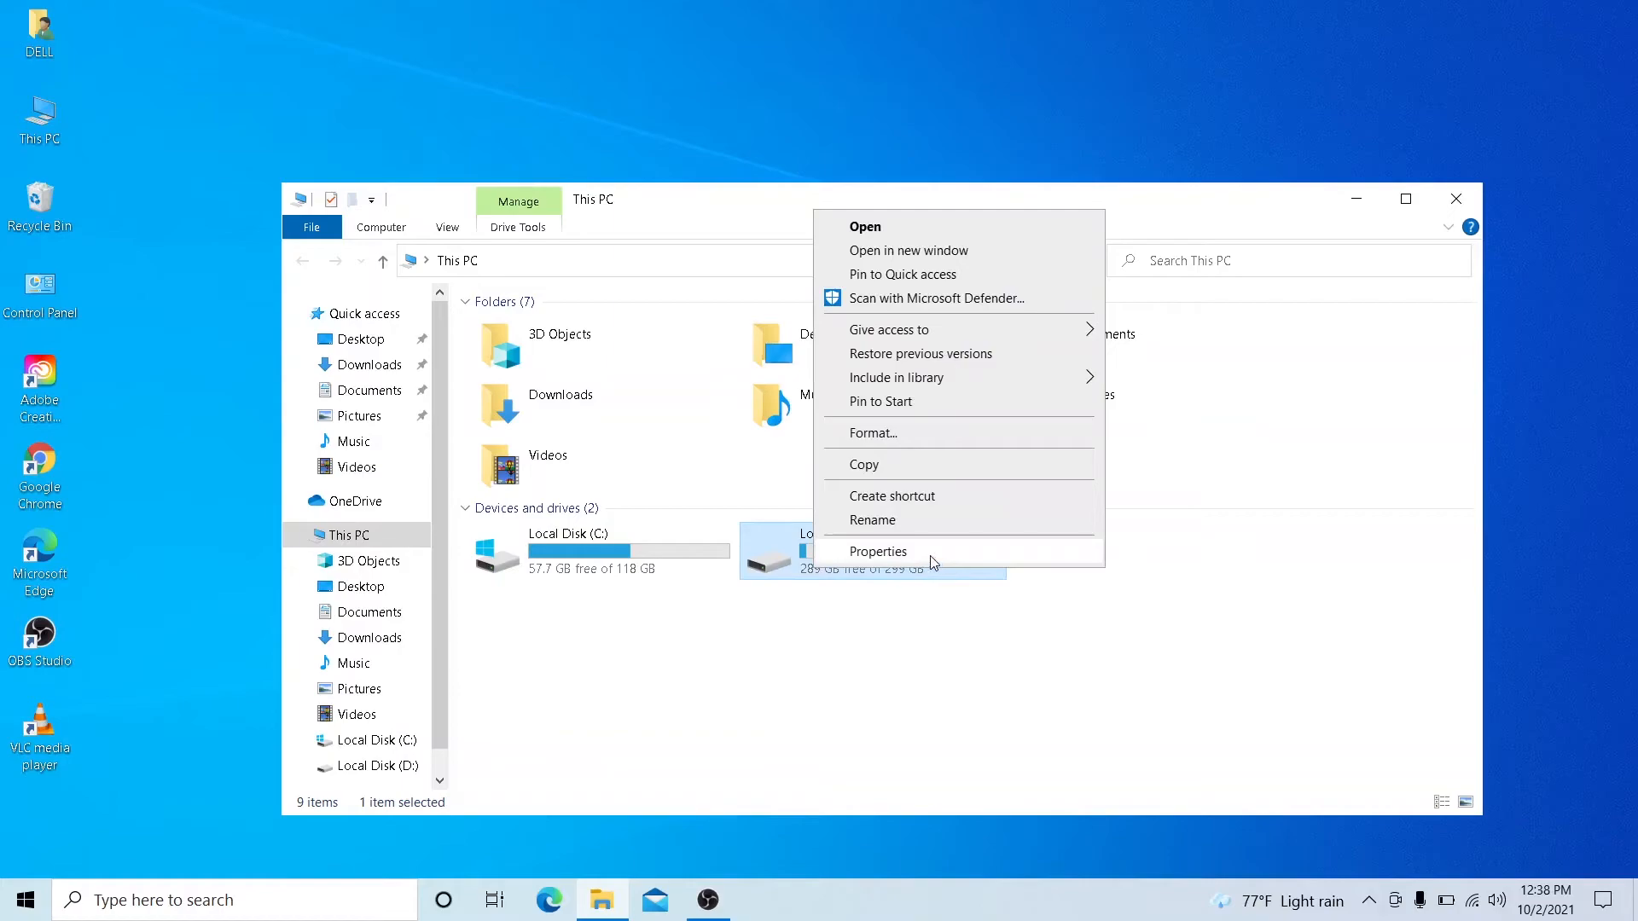
pyautogui.click(879, 552)
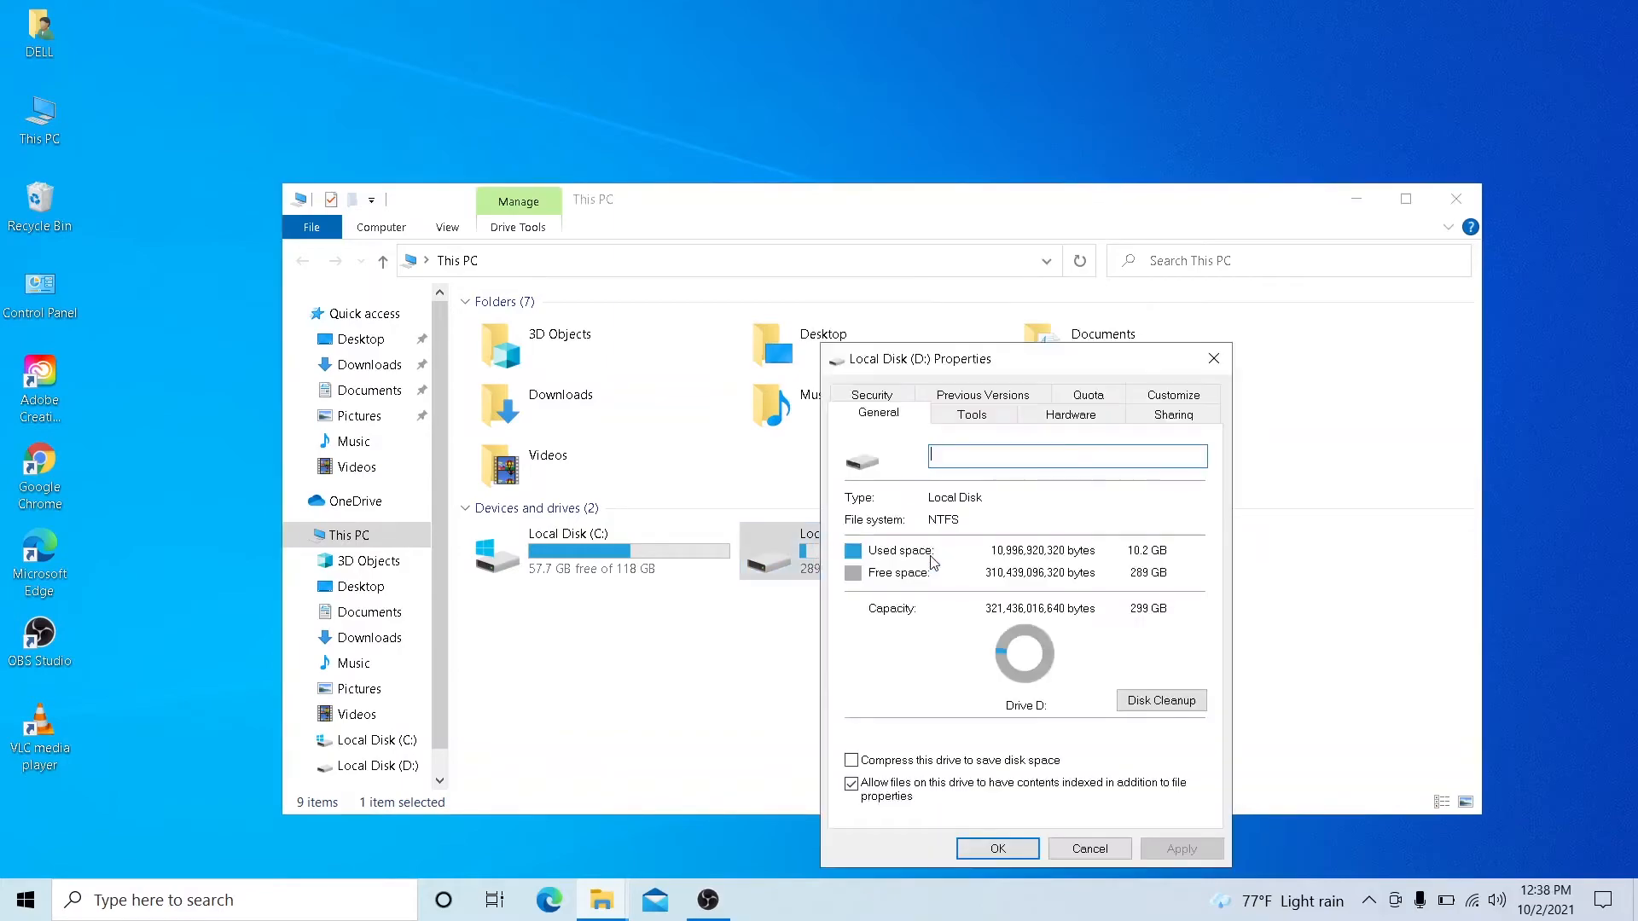
pyautogui.click(988, 420)
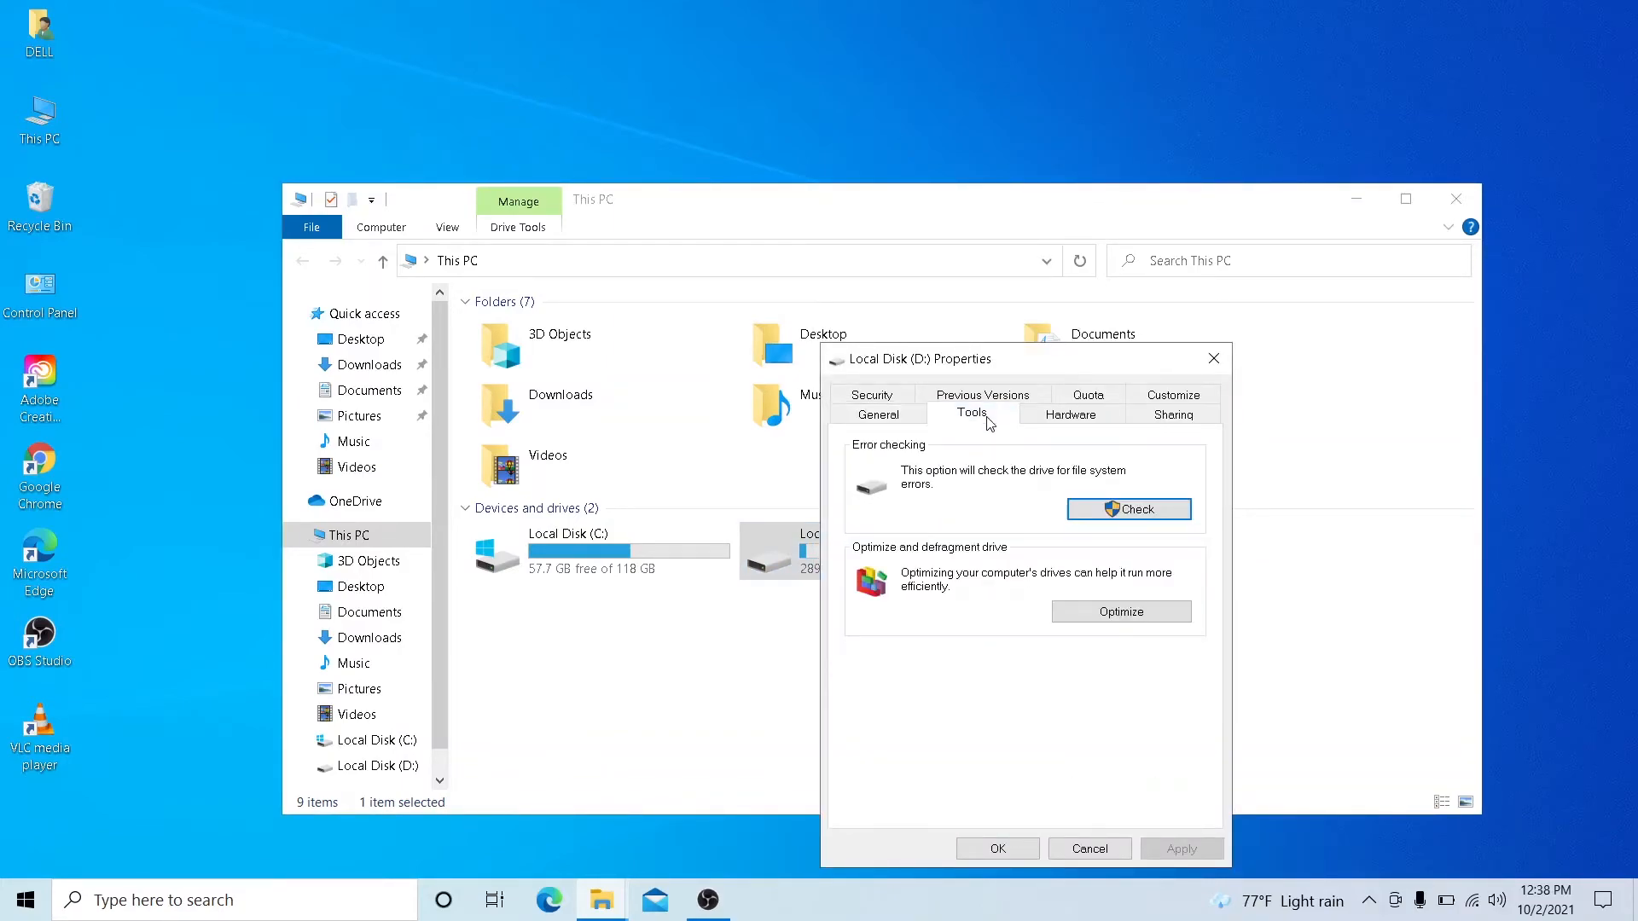
pyautogui.click(1131, 616)
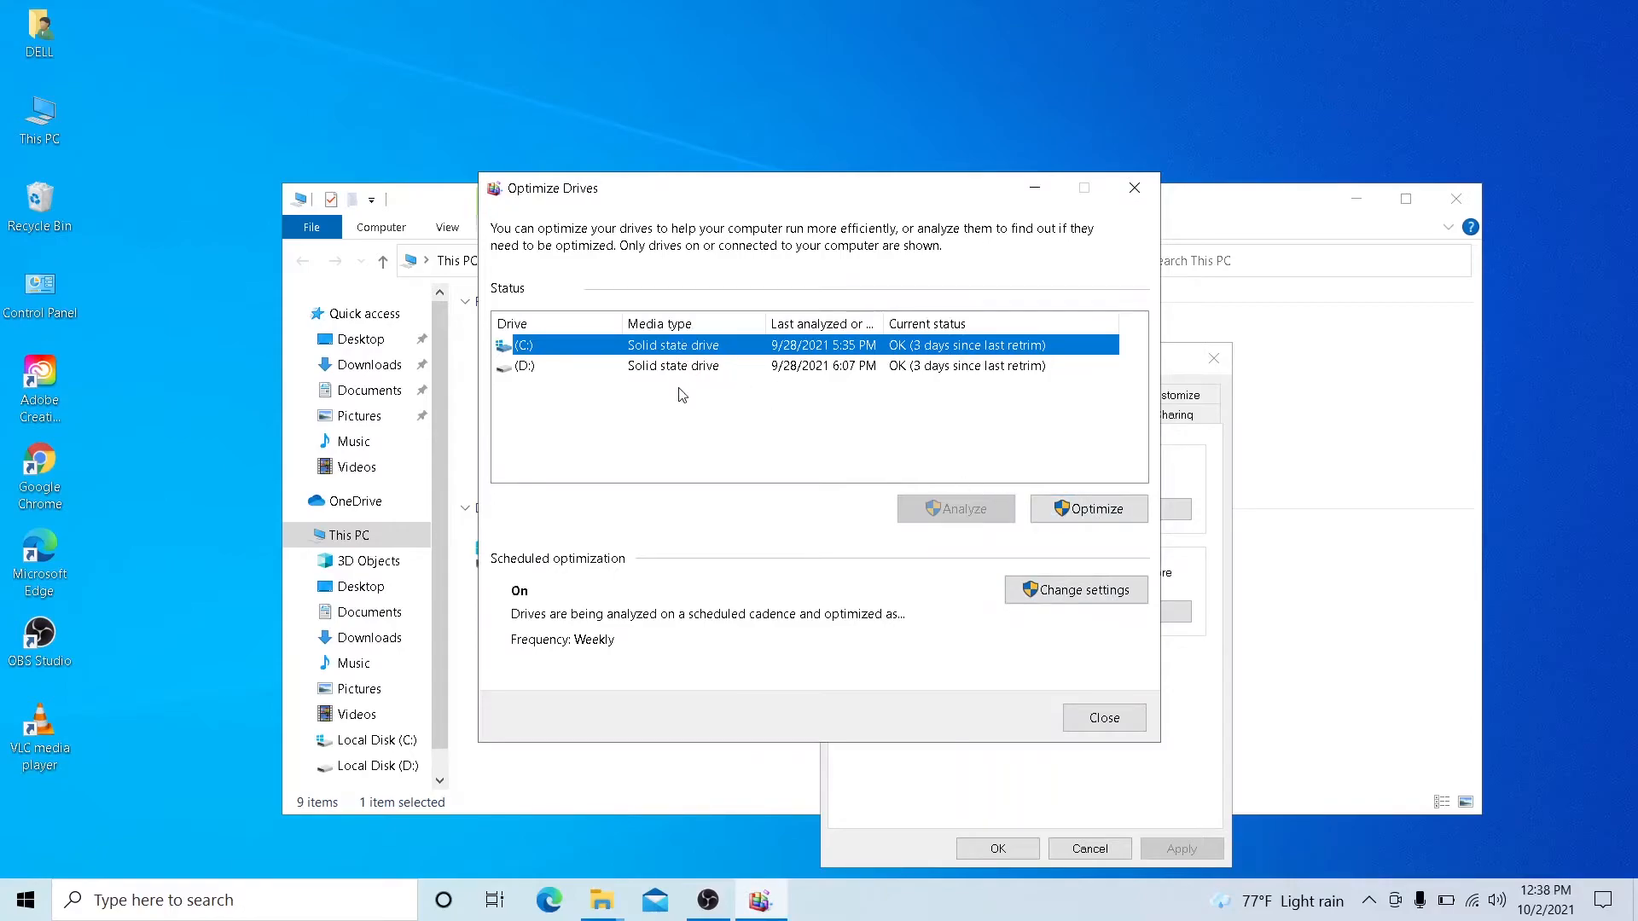
# - Optimize drive C and then drive D, and close the optimization tool, the drive properties and This PC
pyautogui.click(1097, 513)
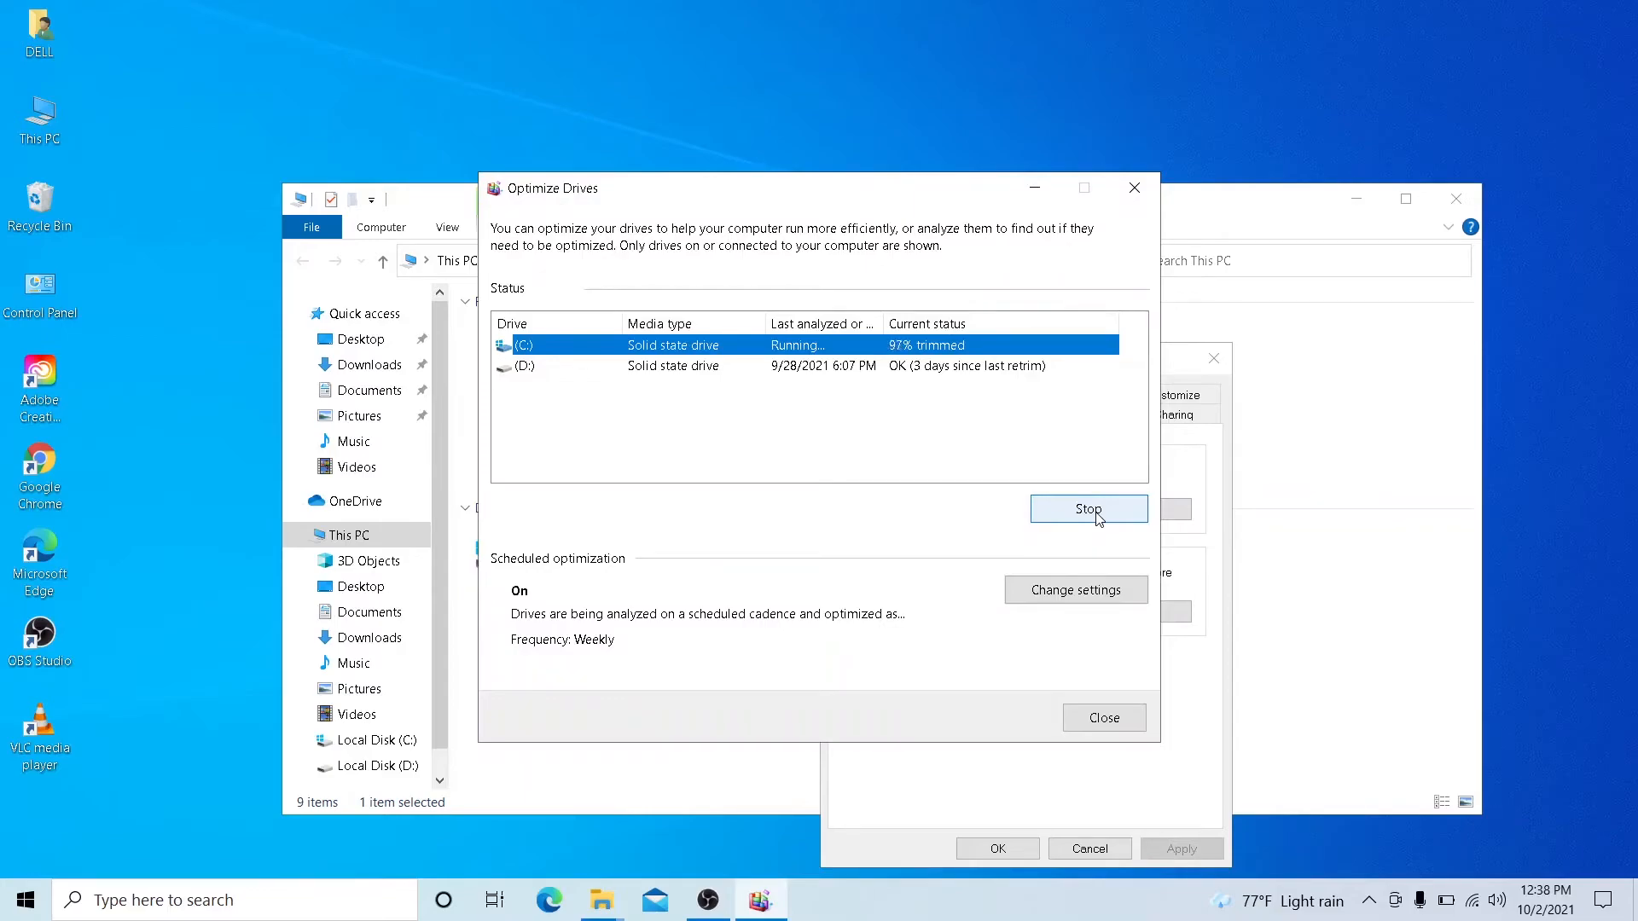
pyautogui.click(622, 370)
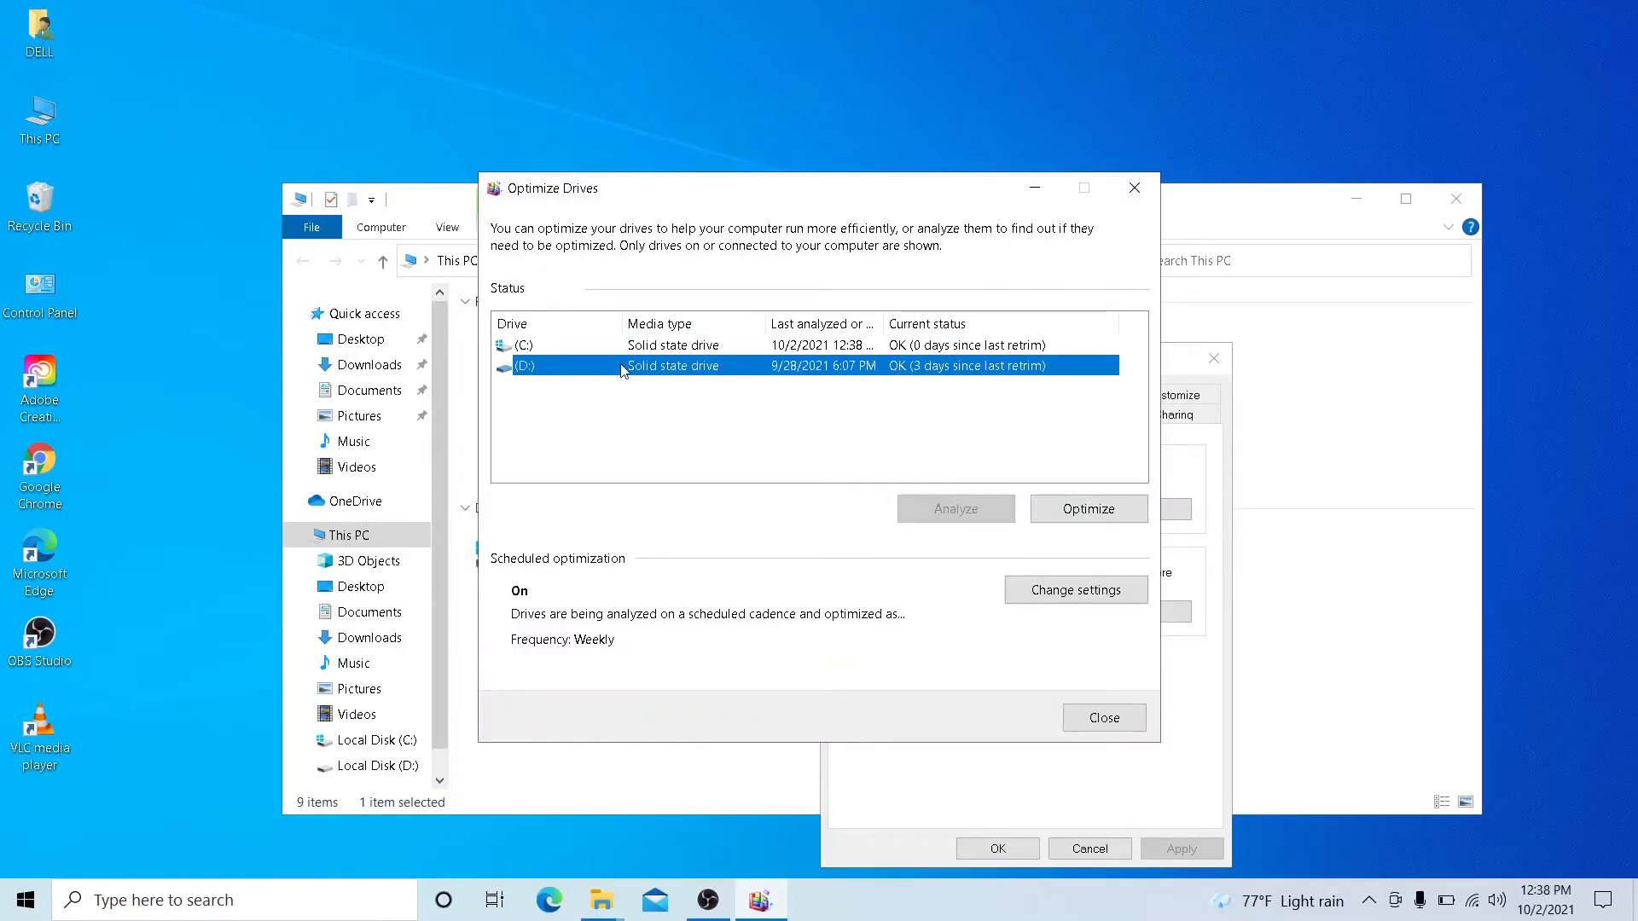
pyautogui.click(1088, 524)
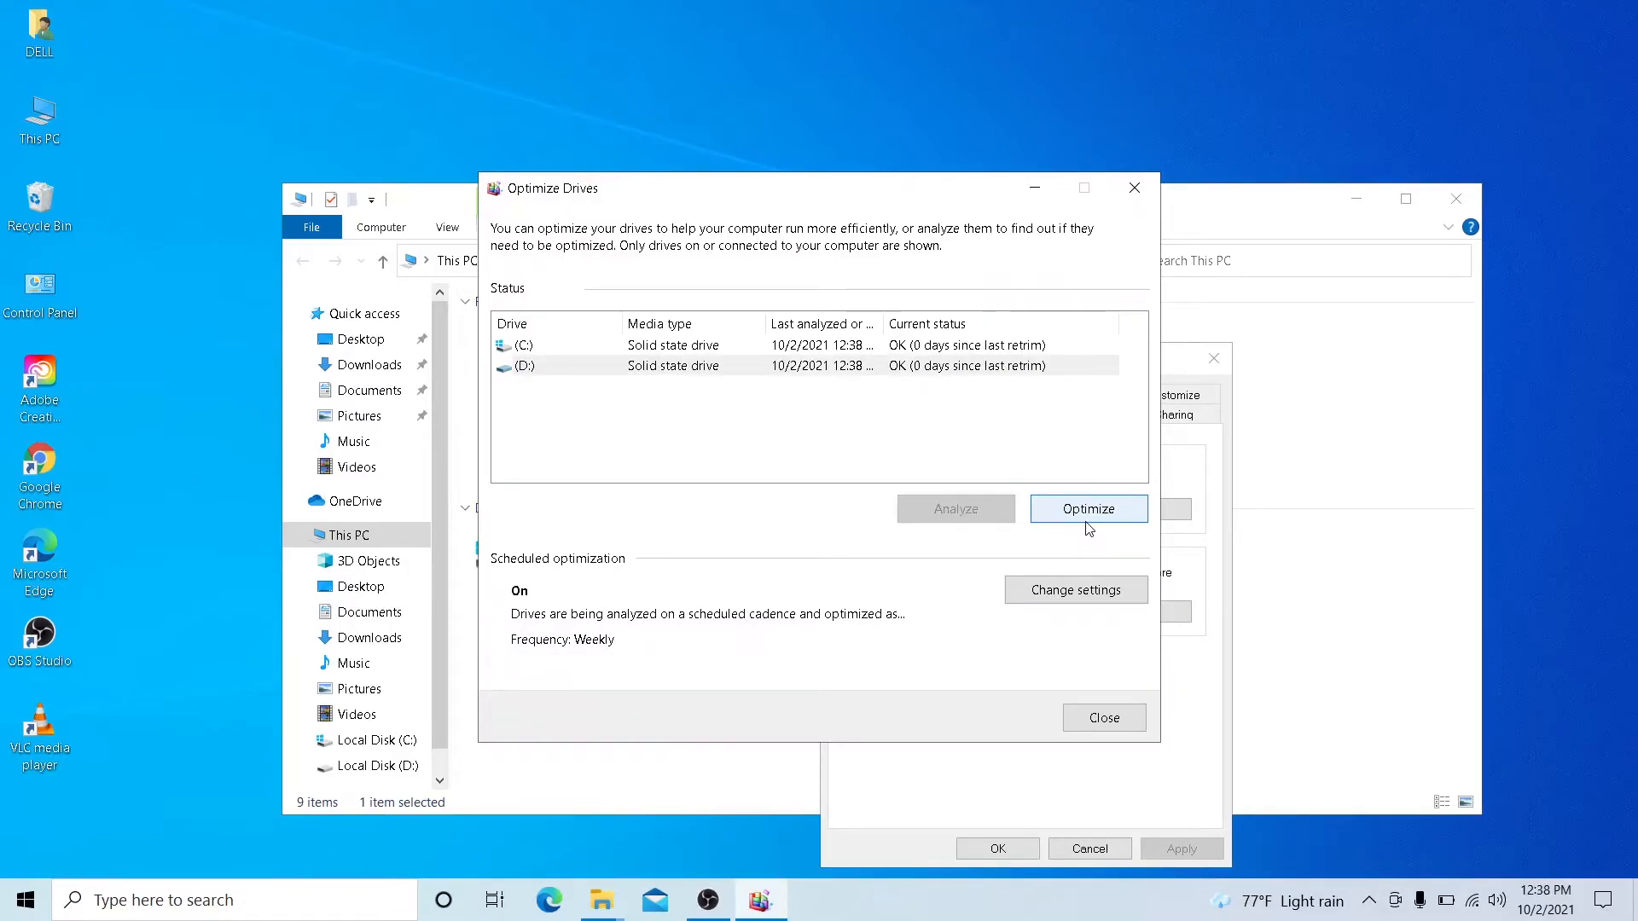
pyautogui.click(1100, 721)
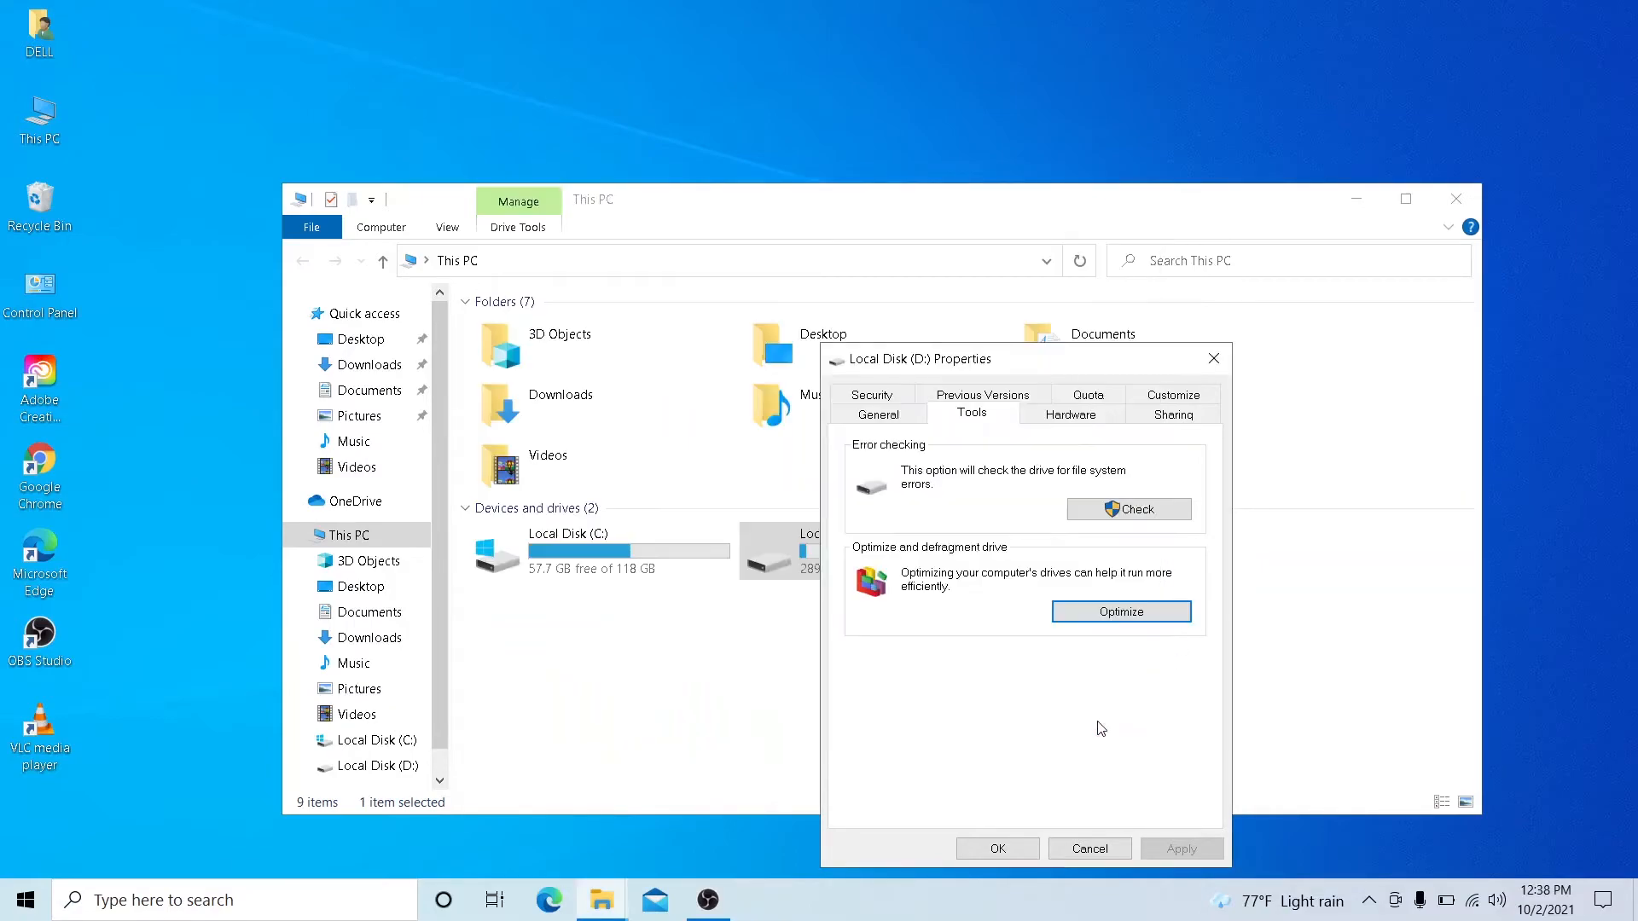
pyautogui.click(1014, 851)
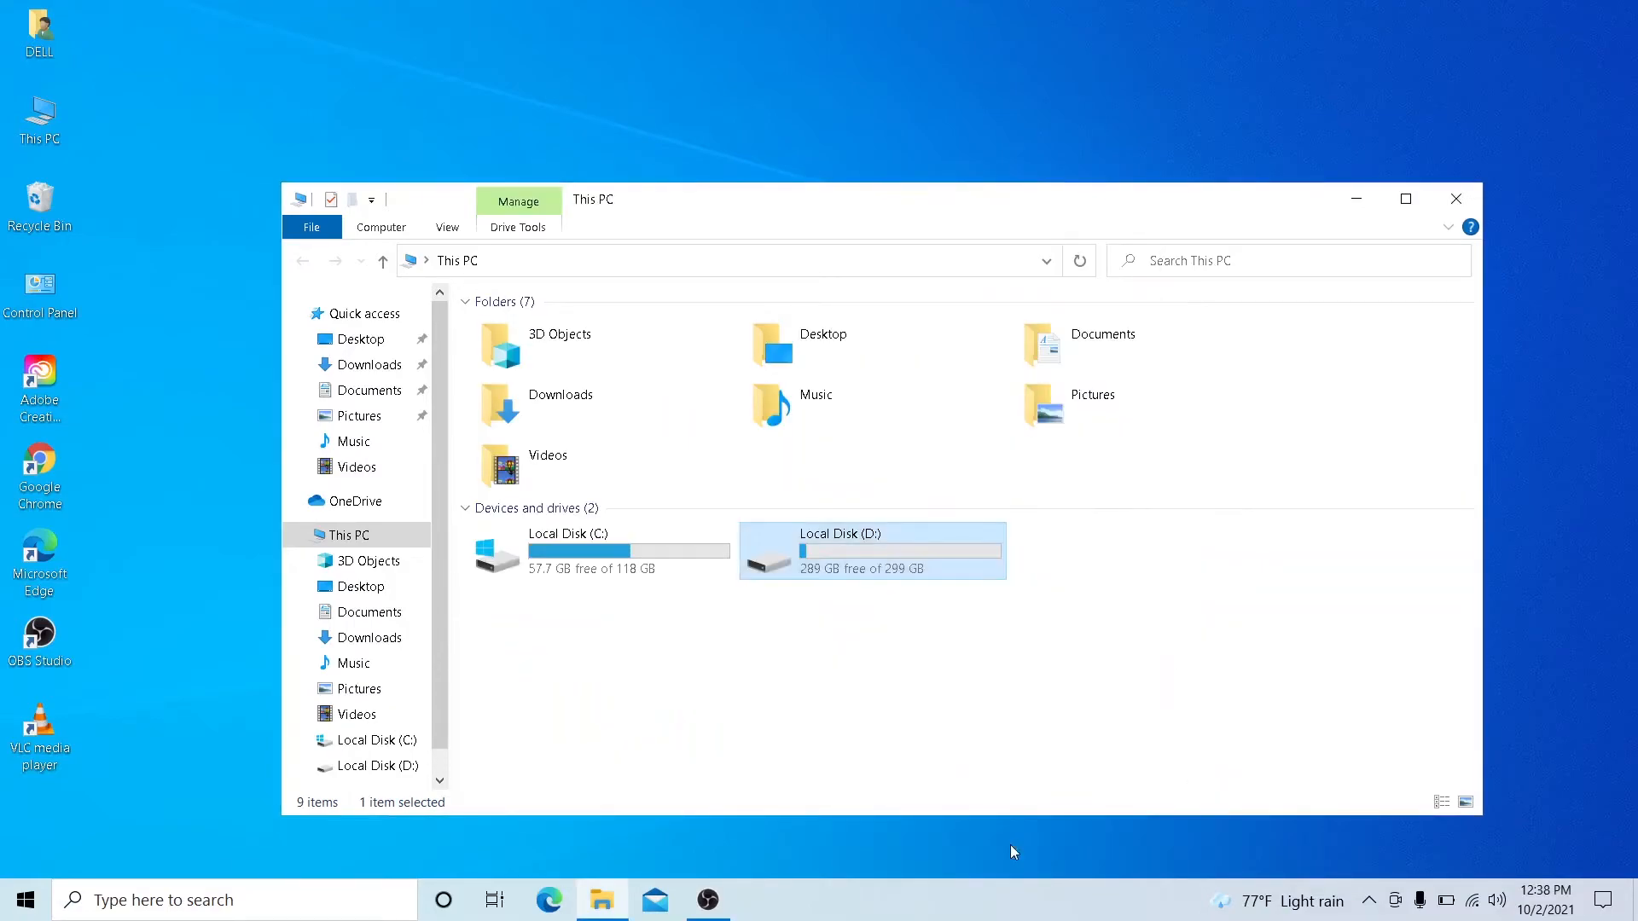
pyautogui.click(1452, 209)
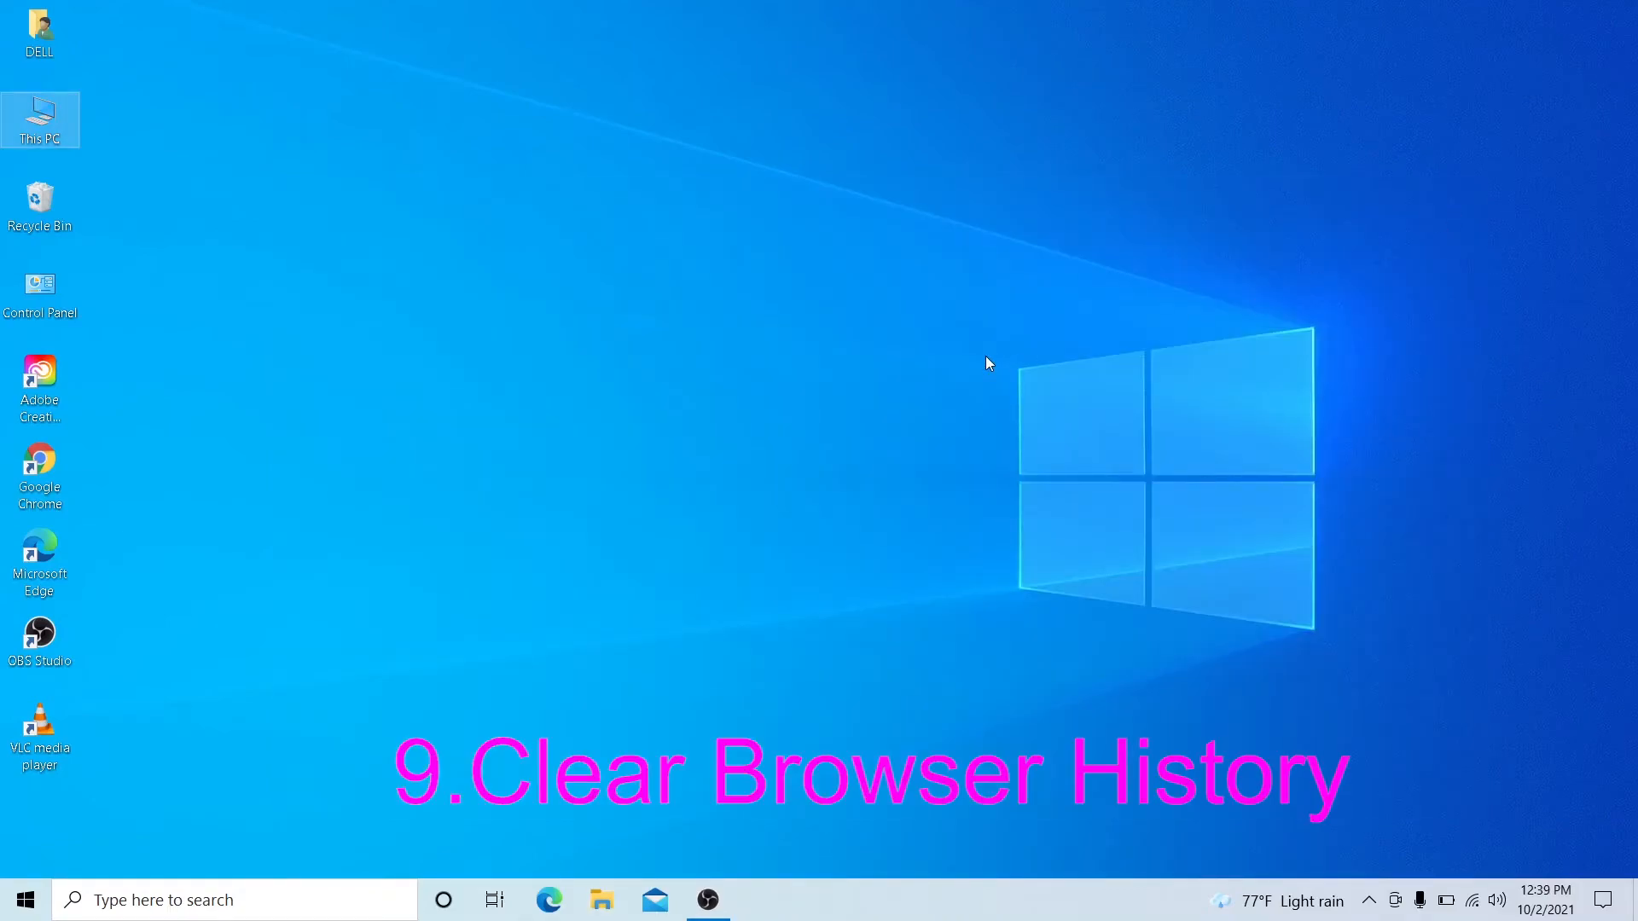
# - Switch to Google Chrome from the desktop and maximize its window
pyautogui.click(60, 471)
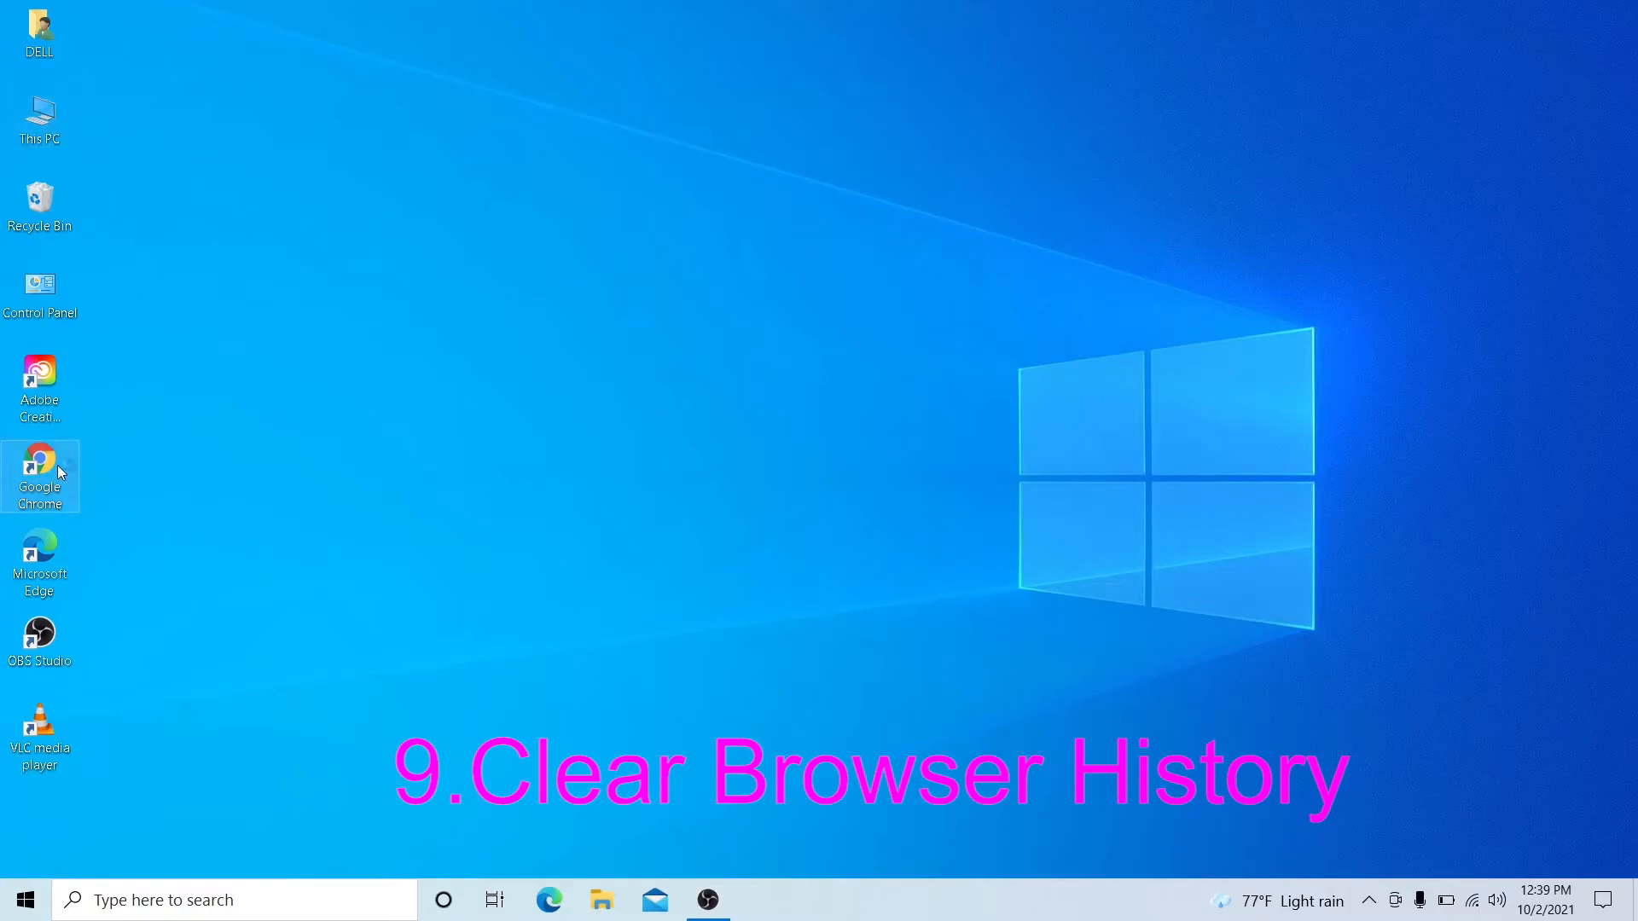
pyautogui.doubleClick(60, 472)
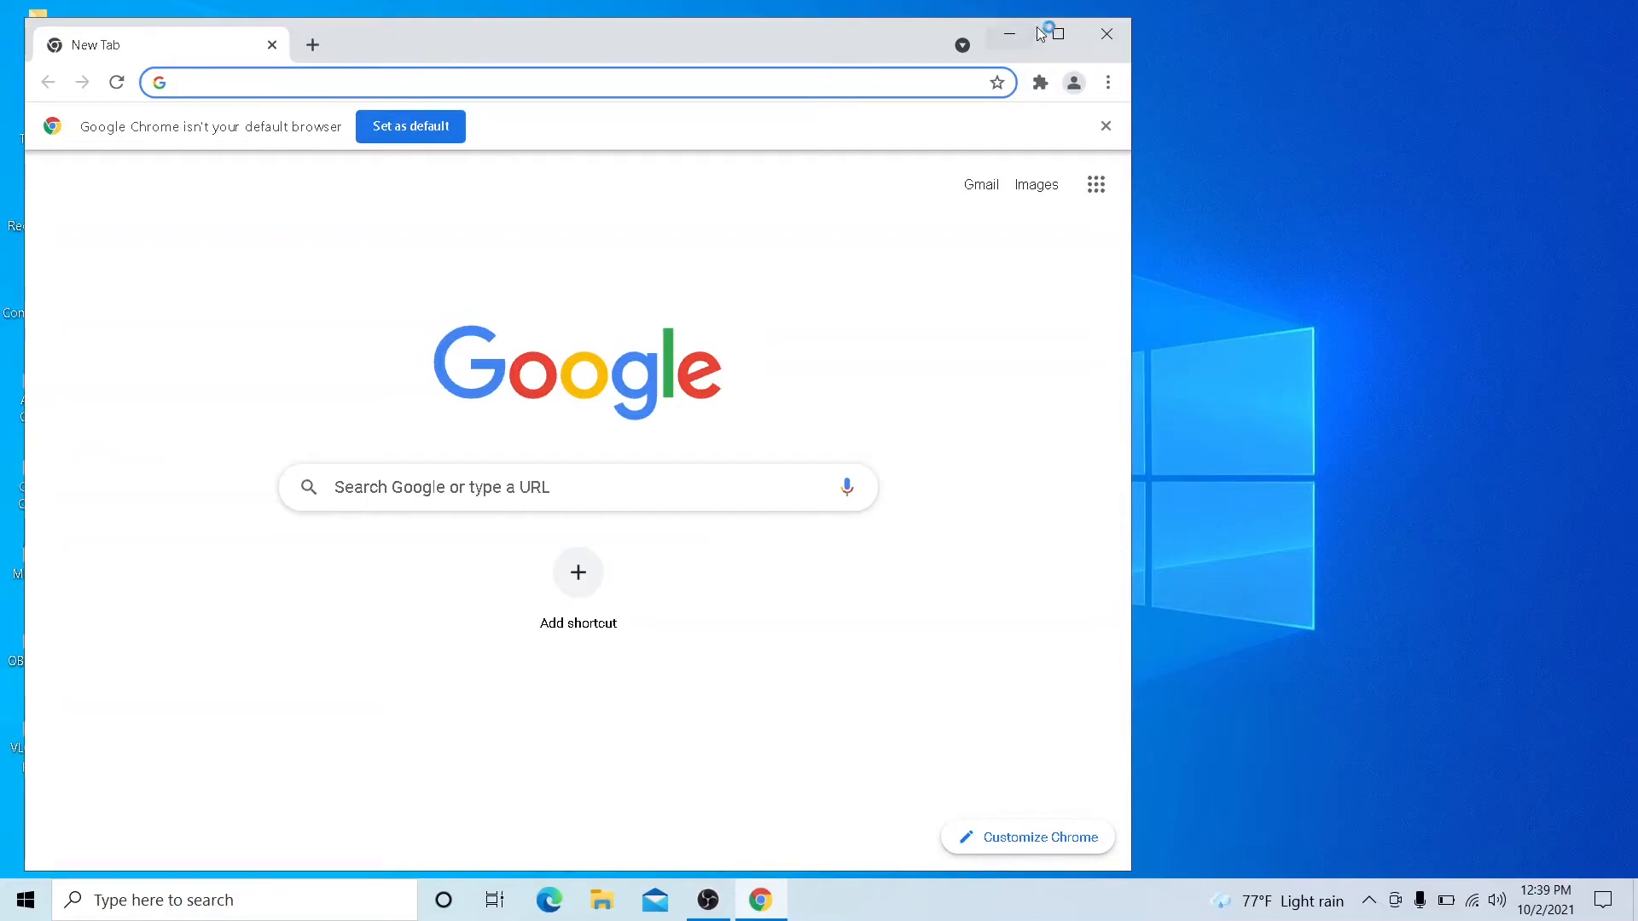
pyautogui.click(1062, 32)
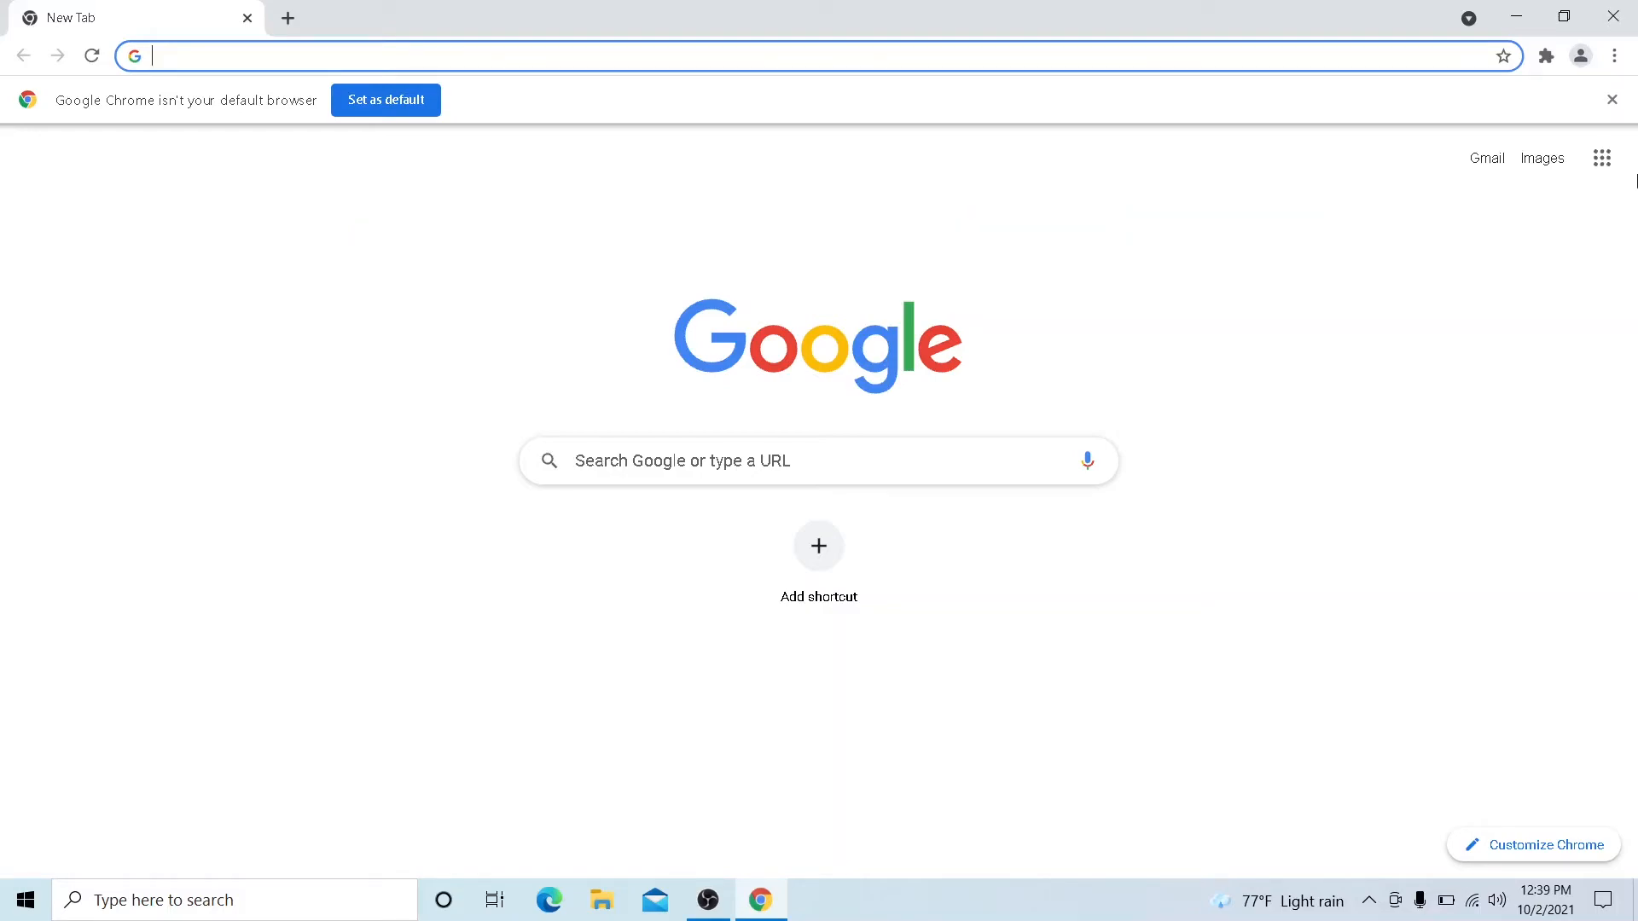
# - Clear Chrome's browsing history, cookies and other site data, and cached images and files for the time range All time
pyautogui.hotkey('ctrl', 'shift', 'Delete')
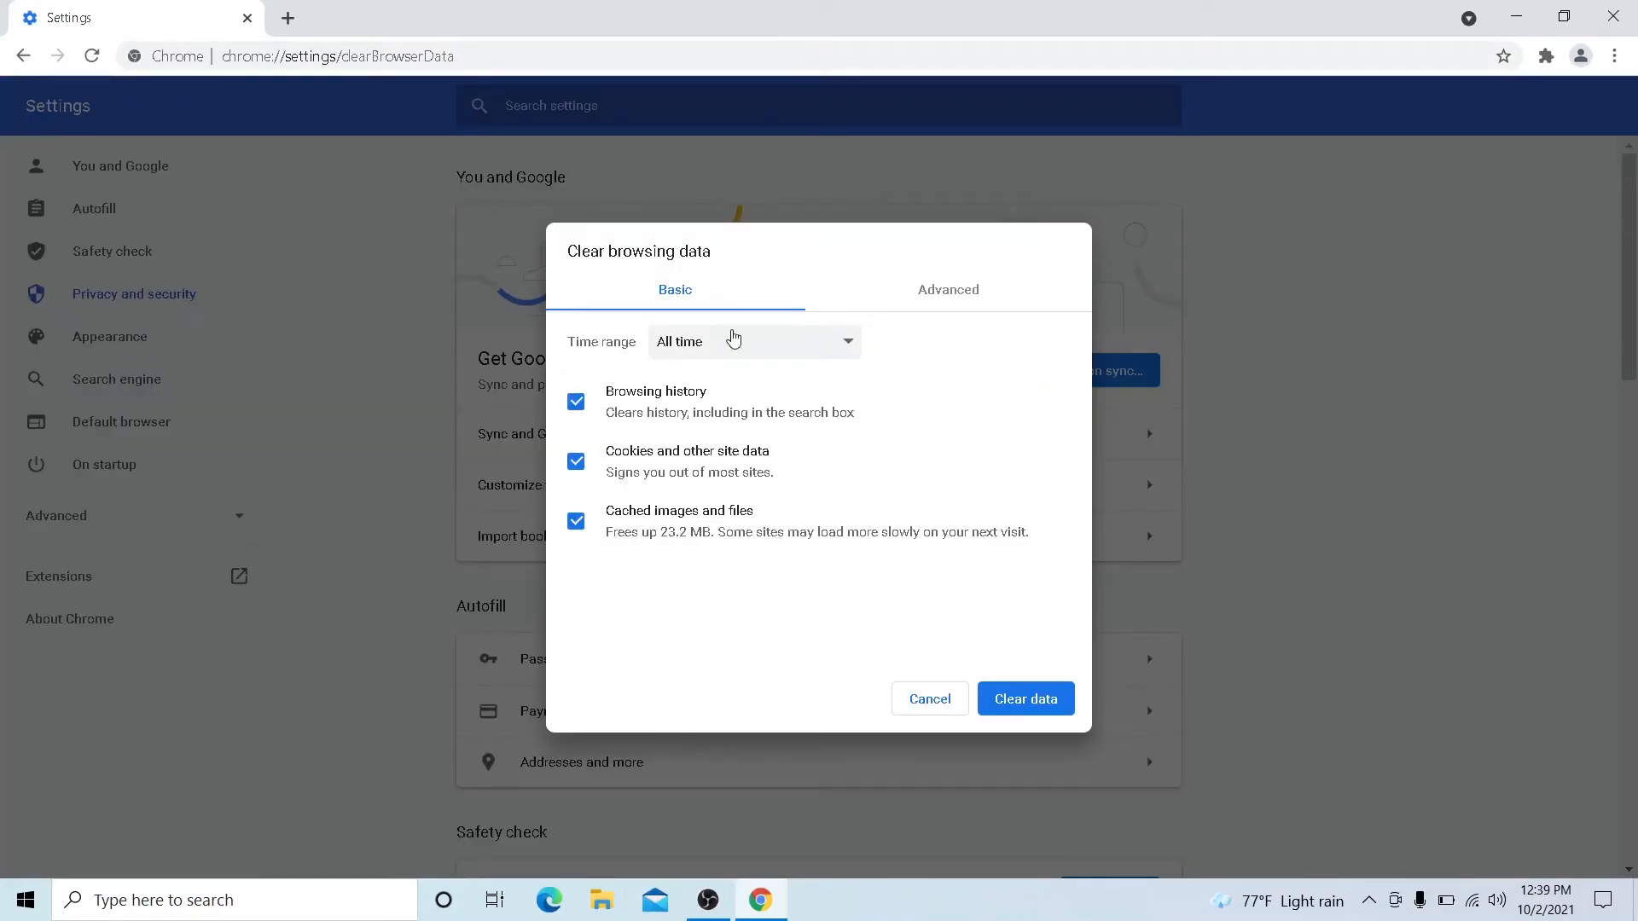
pyautogui.click(769, 342)
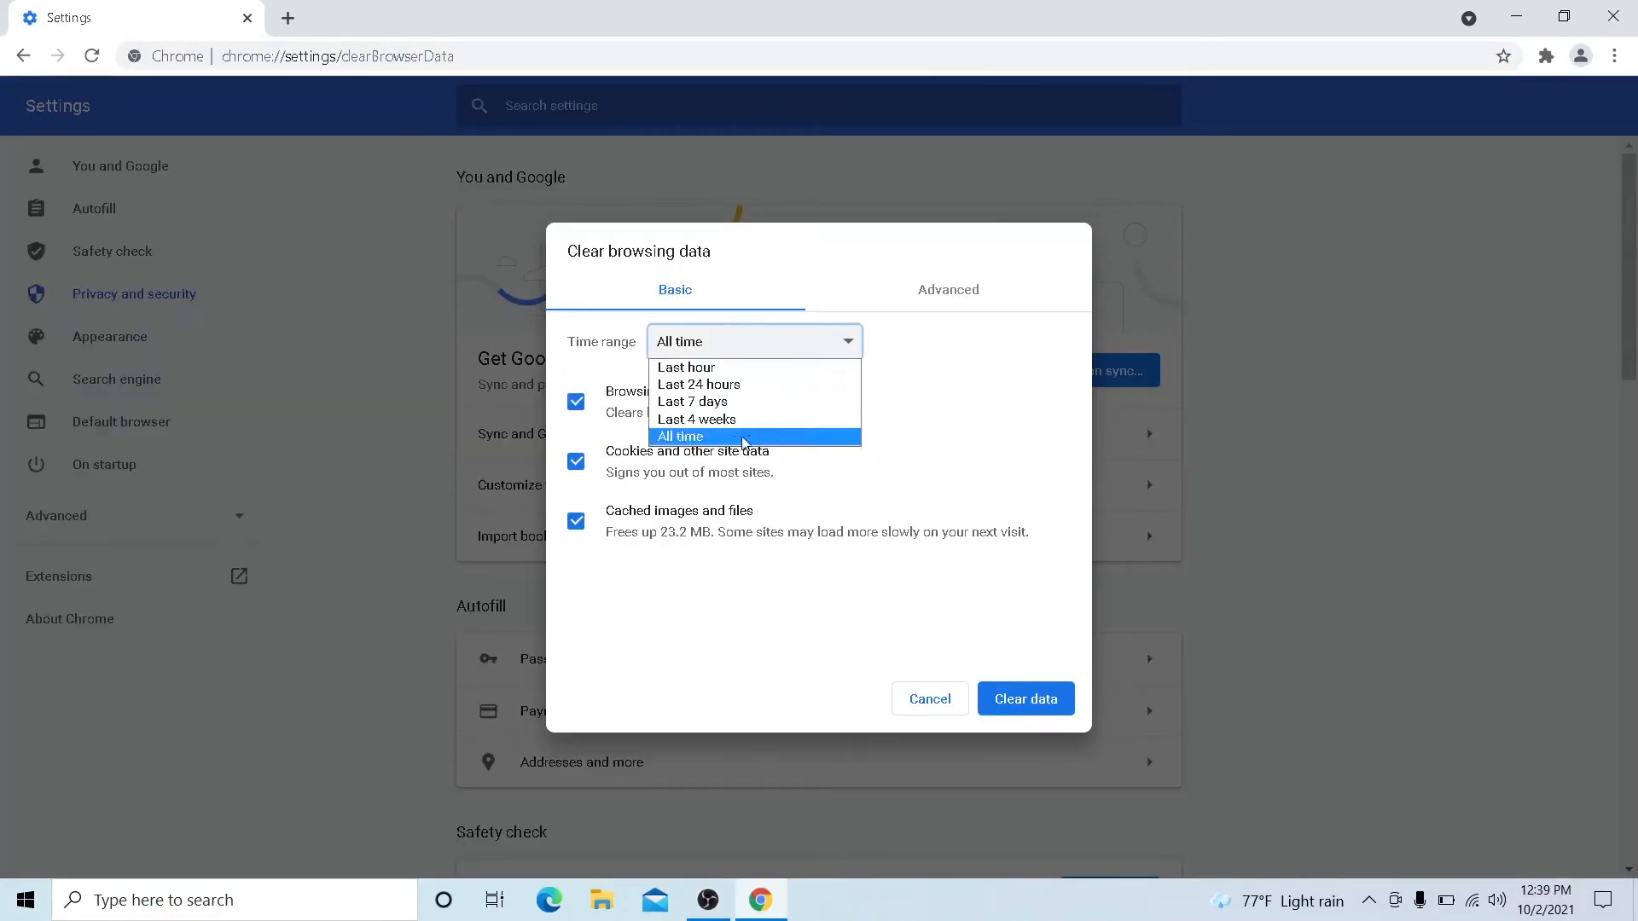
pyautogui.click(707, 438)
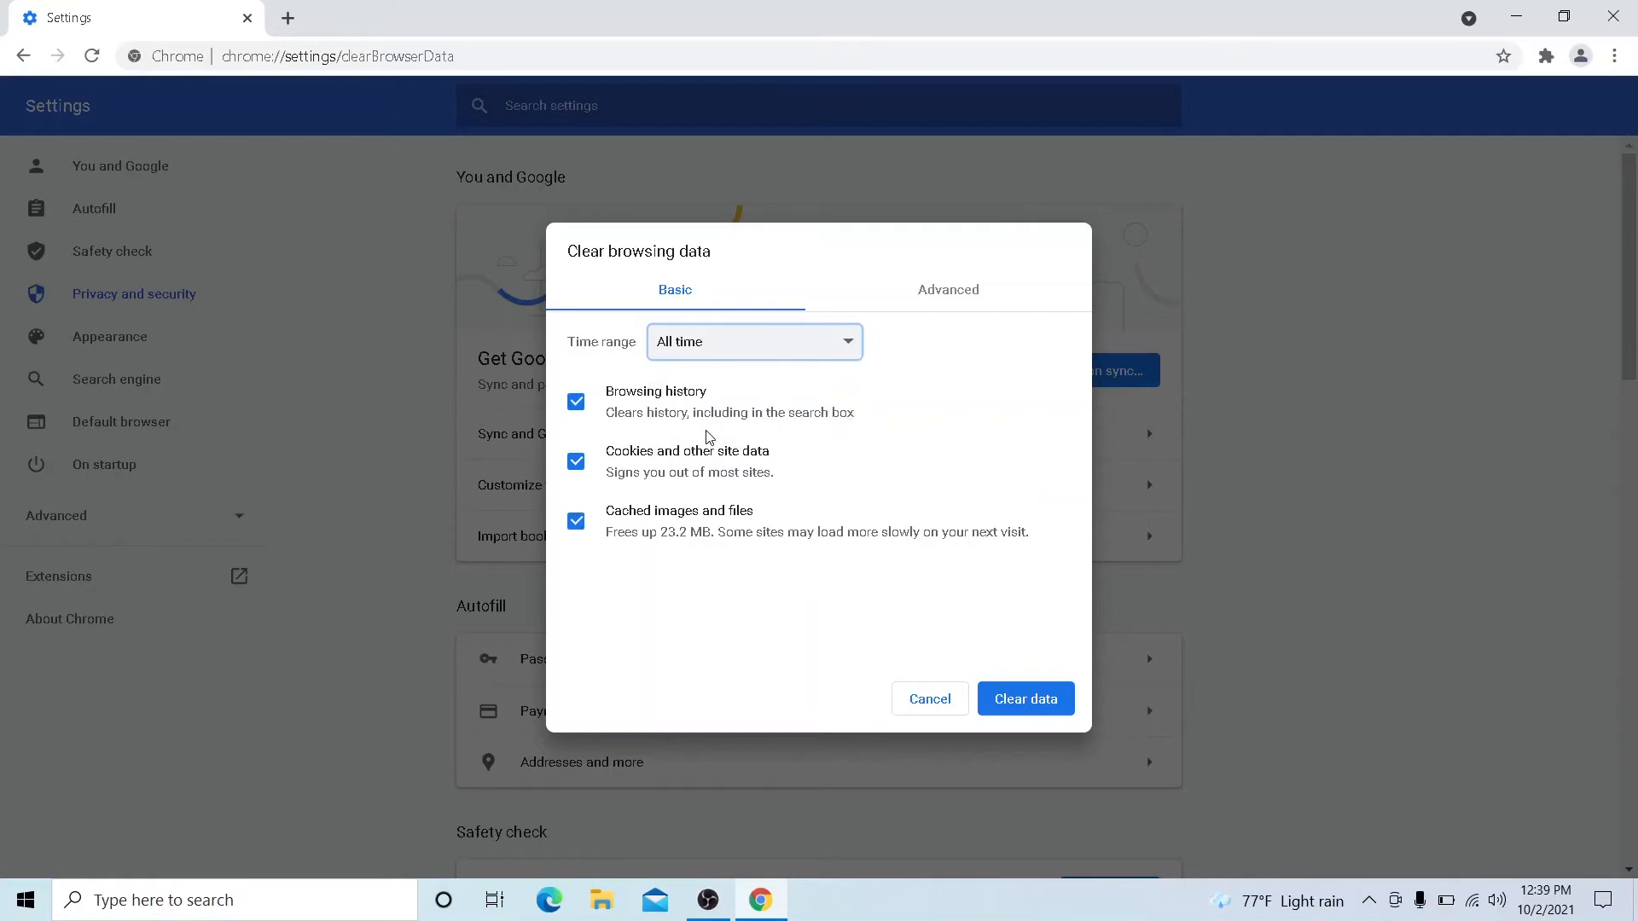
pyautogui.click(1041, 698)
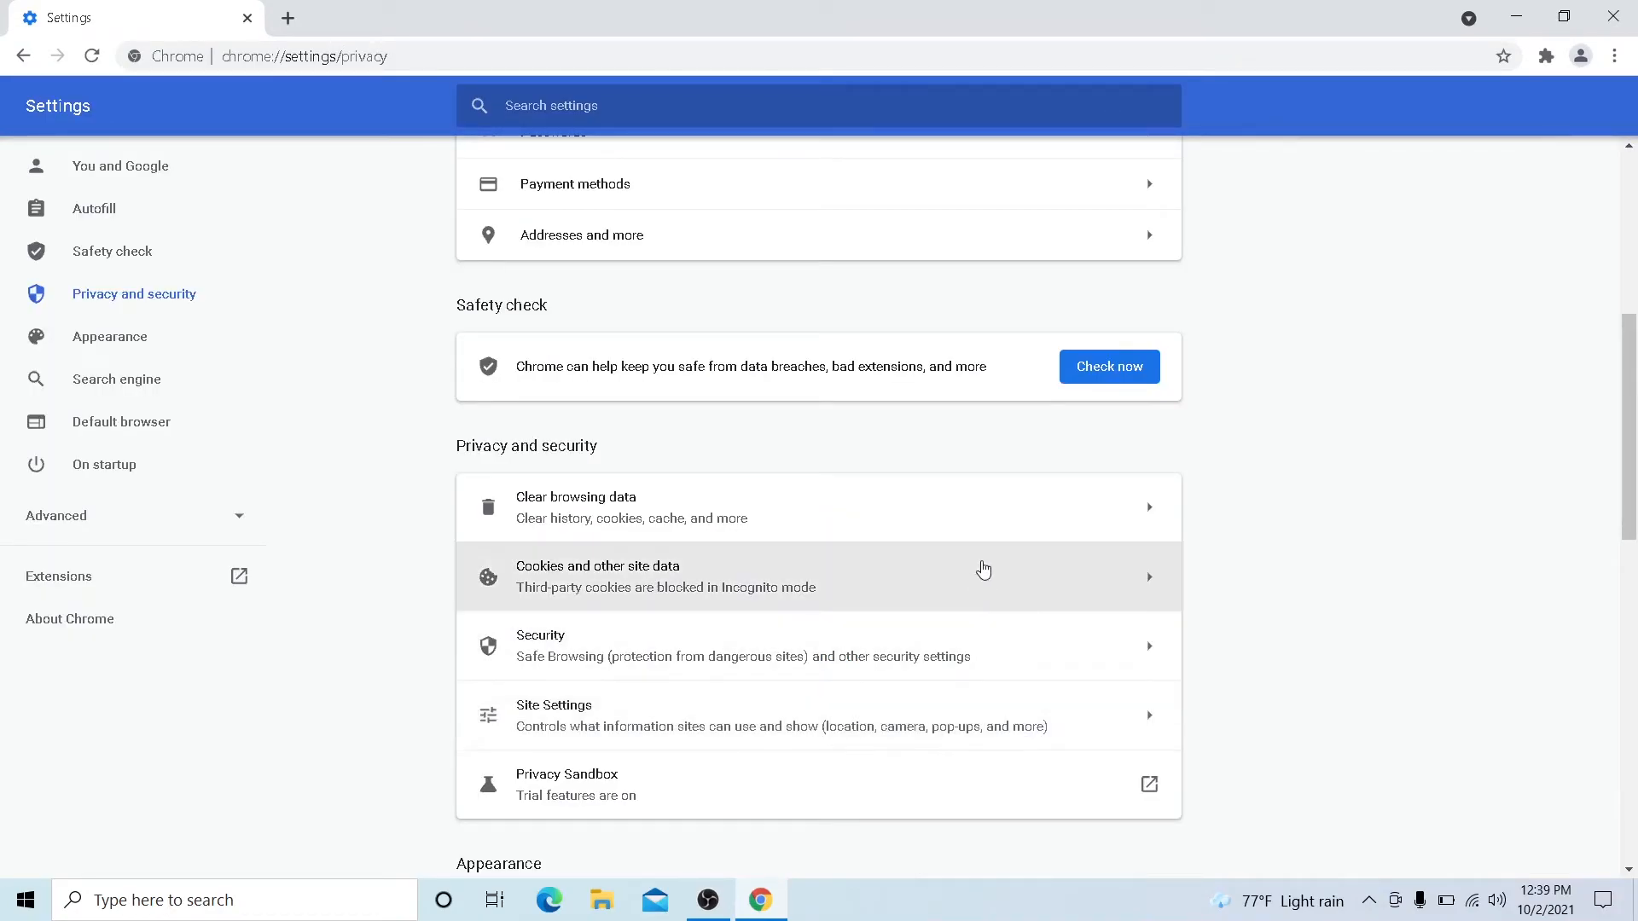
# - Close Chrome and refresh the desktop
pyautogui.click(1621, 10)
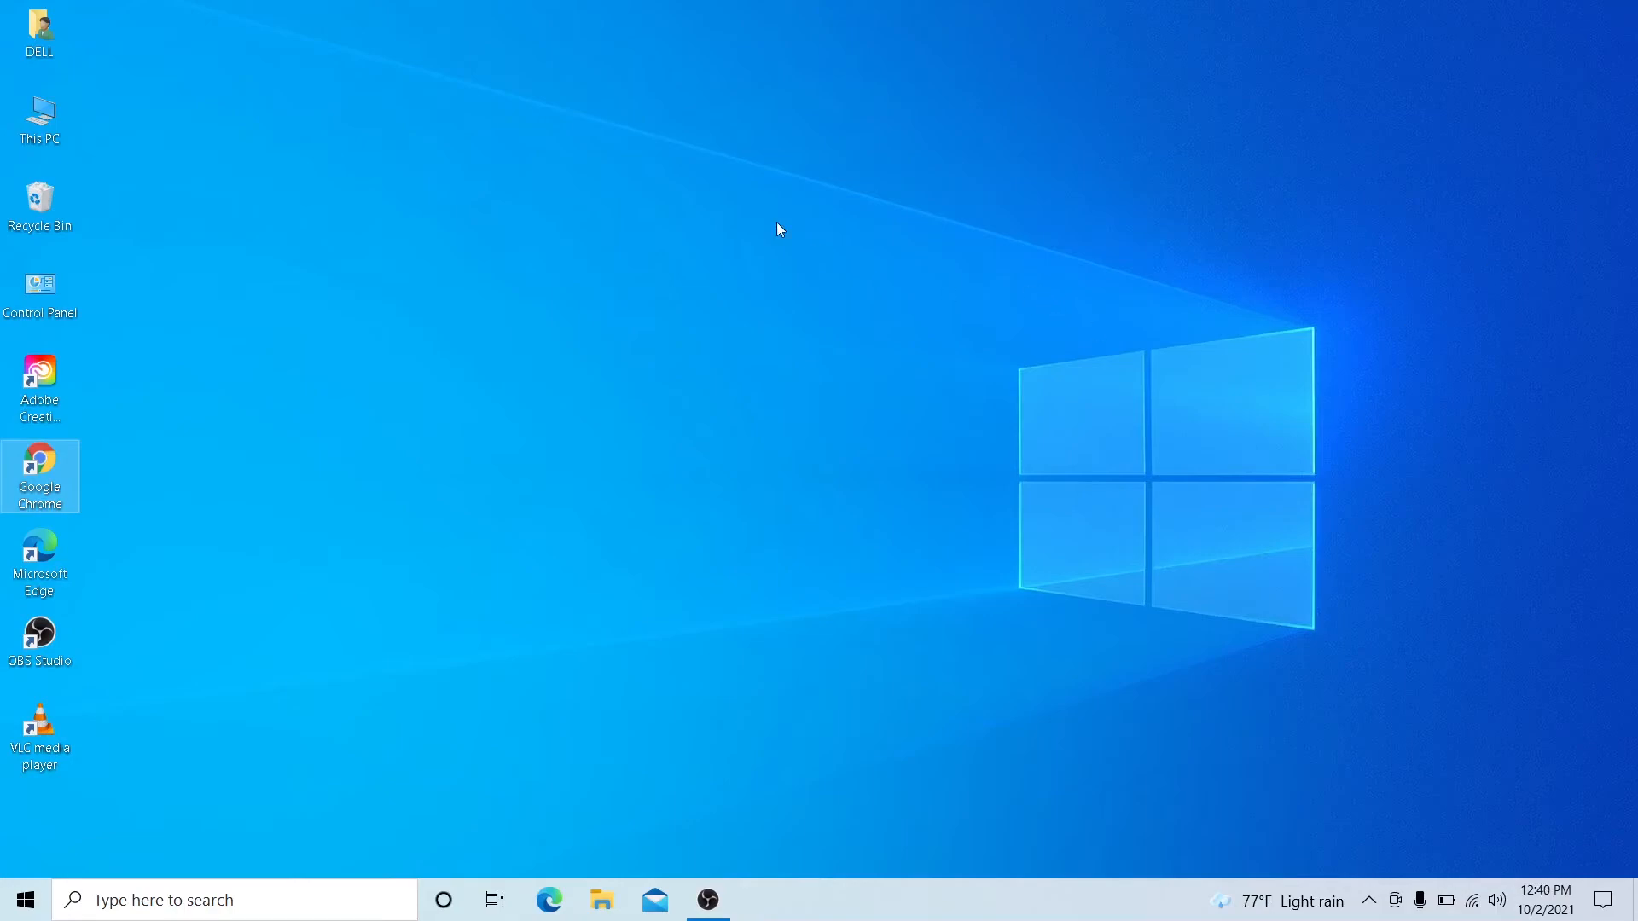
pyautogui.rightClick(741, 185)
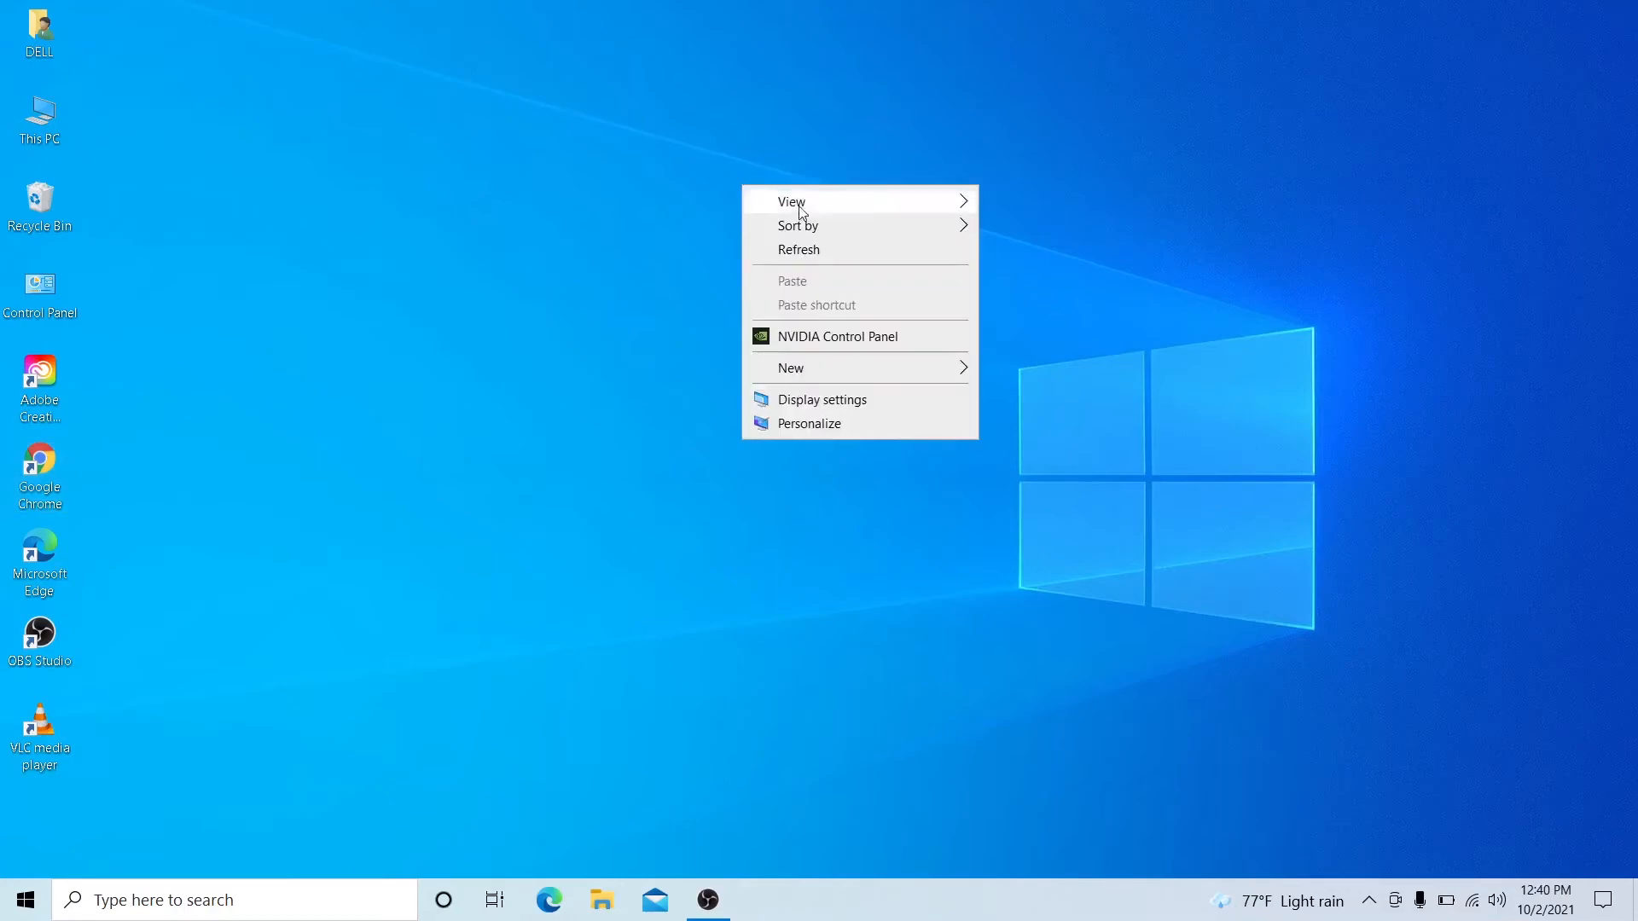
pyautogui.click(813, 249)
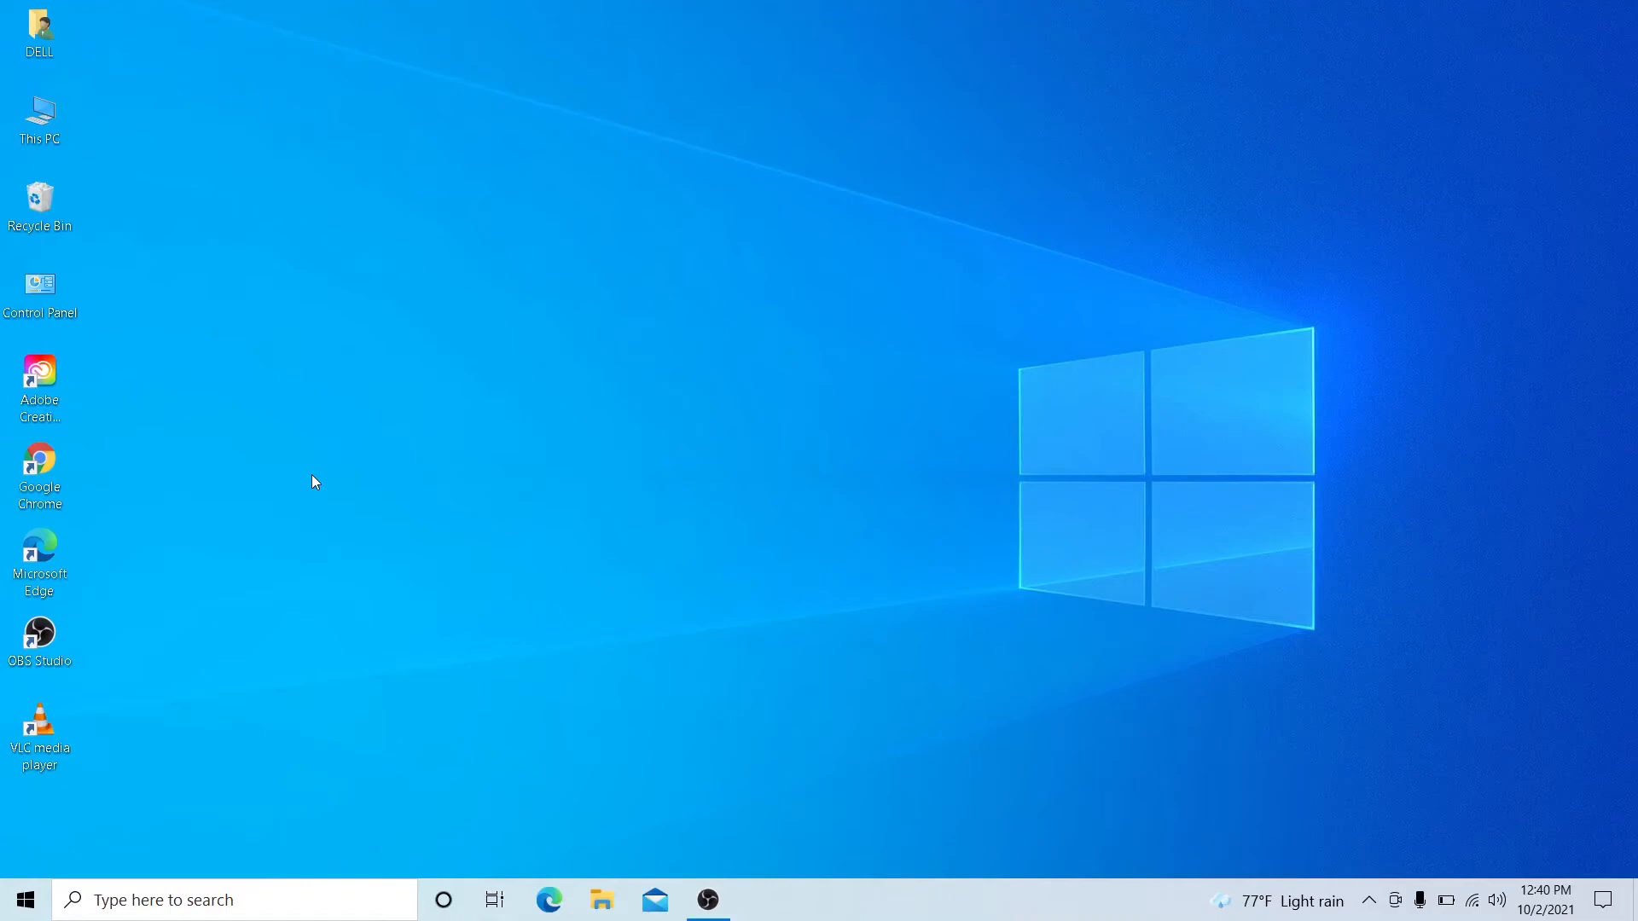
pyautogui.press('super+r')
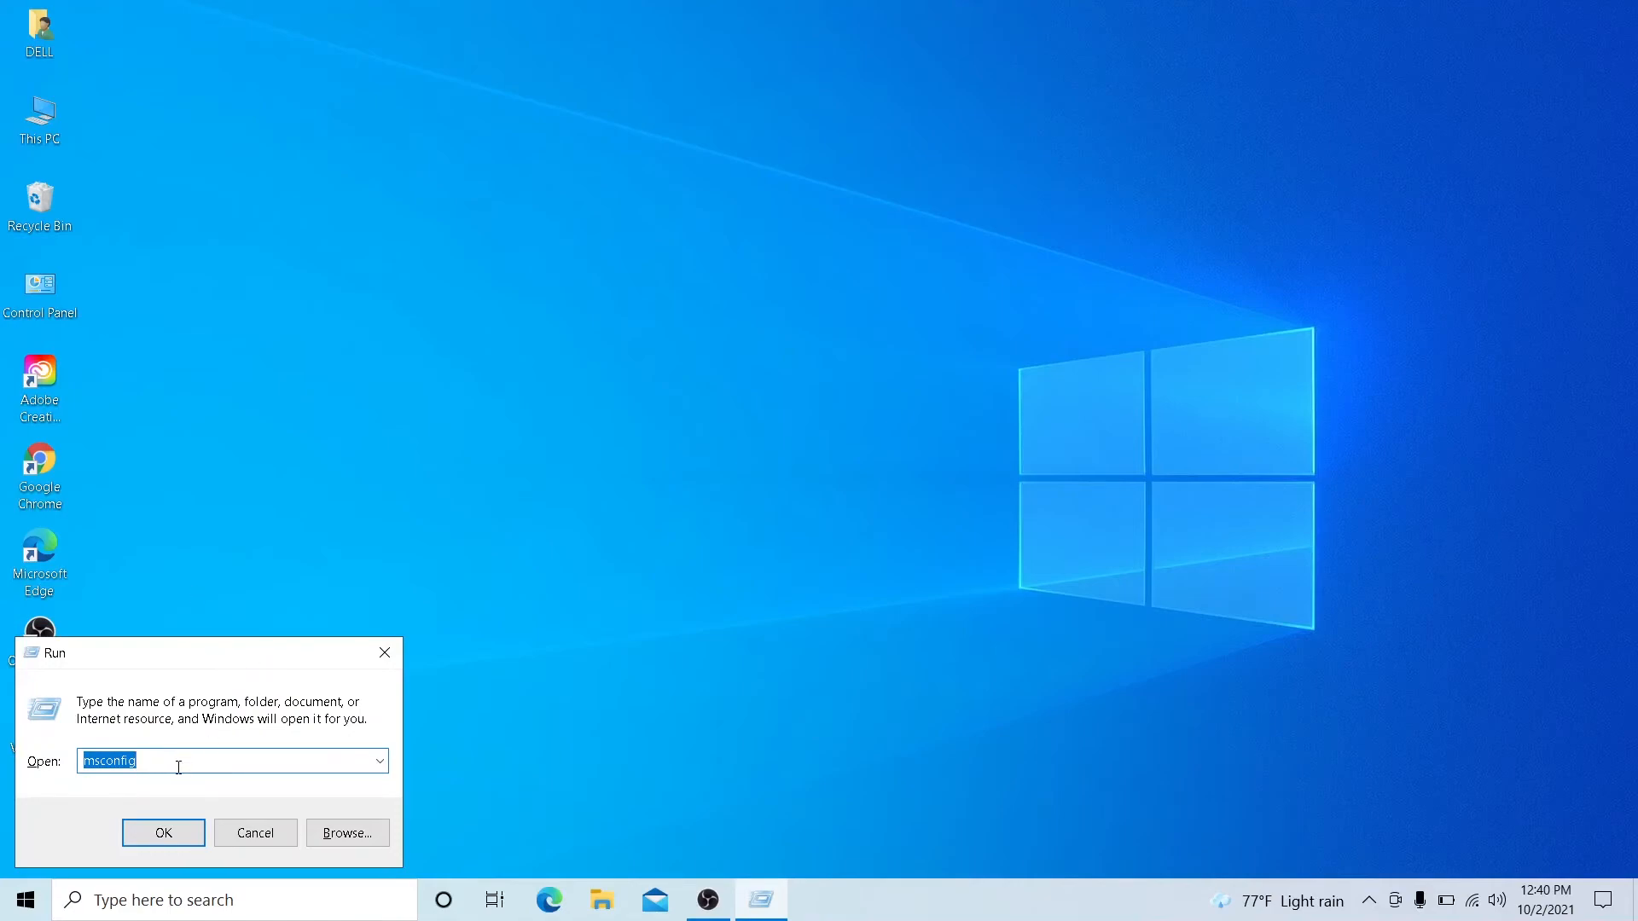
pyautogui.write('cmd')
pyautogui.press('Return')
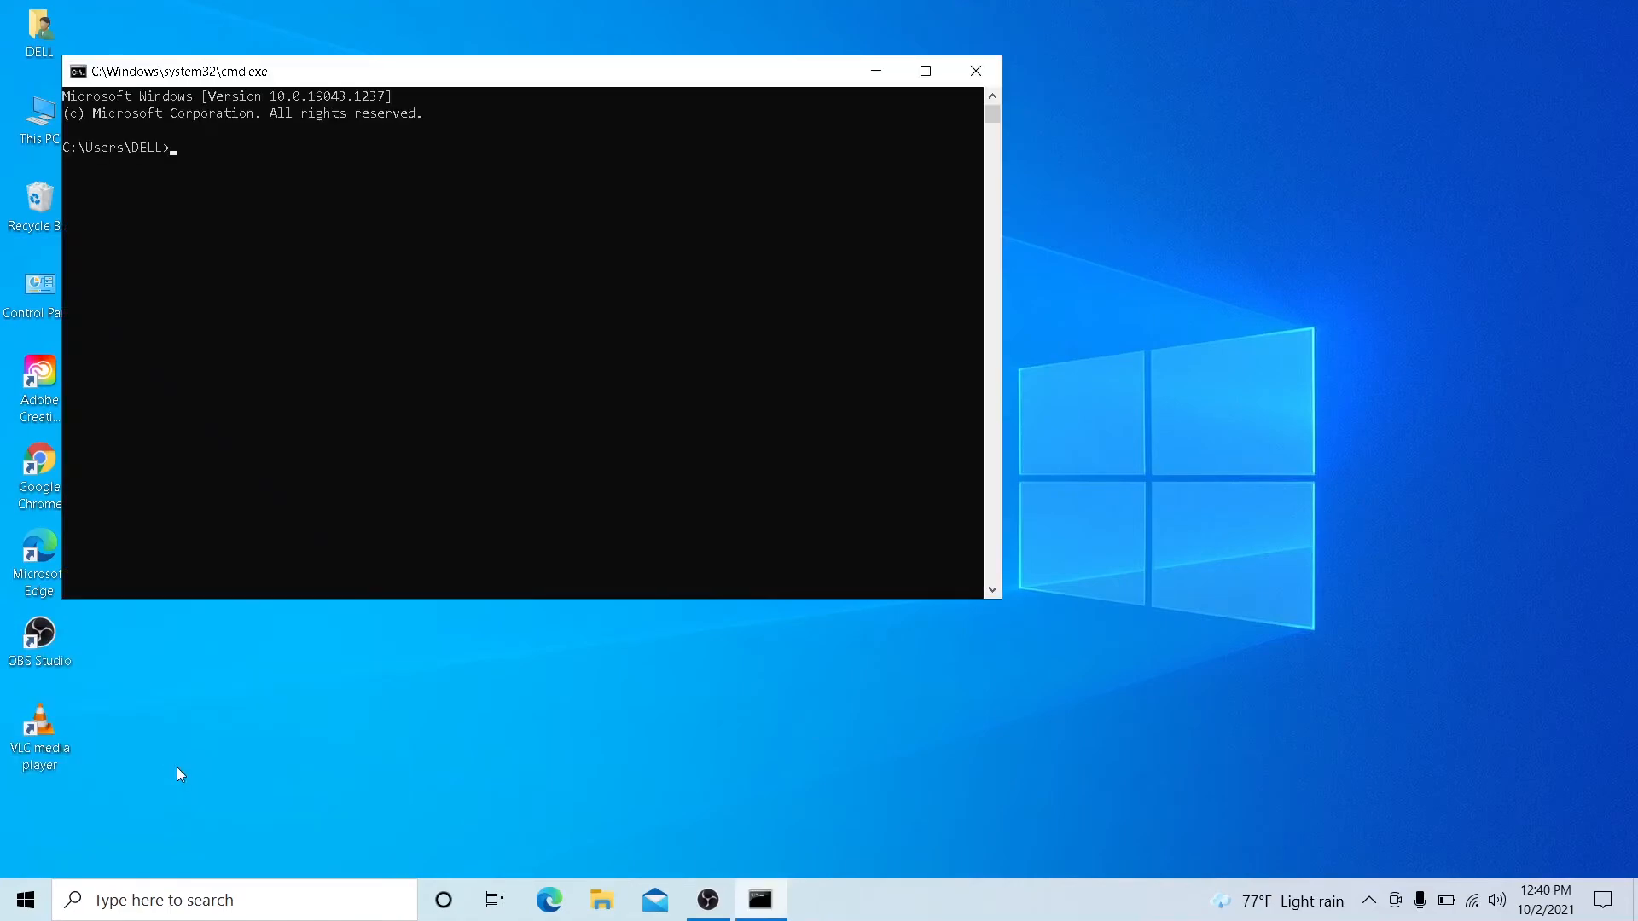
pyautogui.click(975, 70)
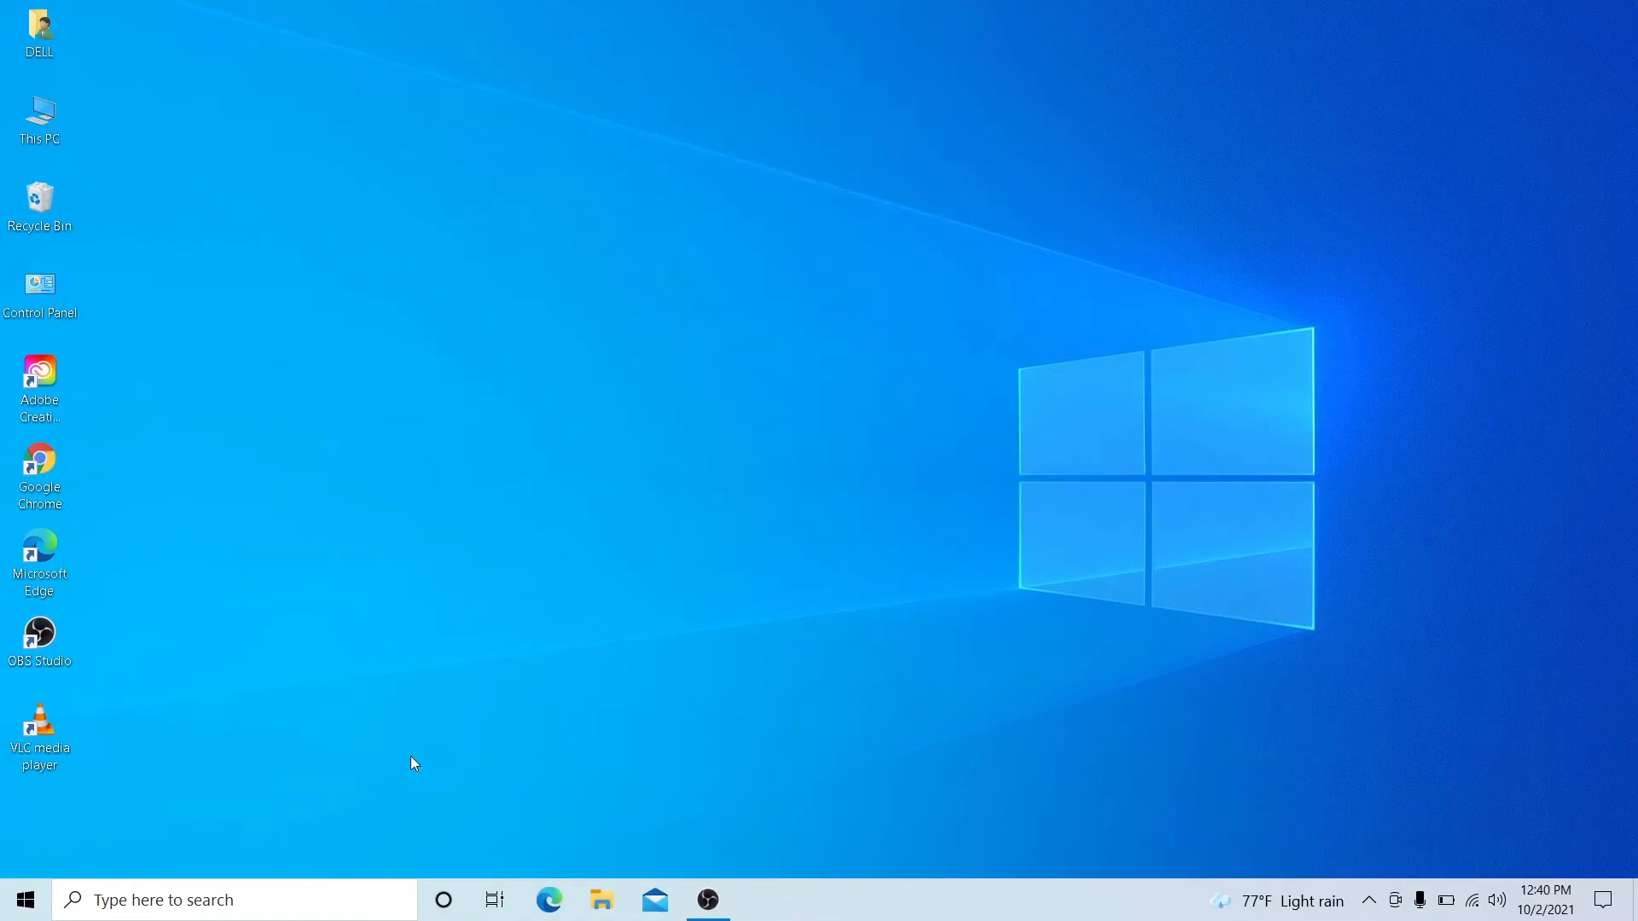
# - Search for cmd, run Command Prompt as administrator, and start a system file scan with sfc /scannow
pyautogui.click(145, 903)
pyautogui.write('cmd')
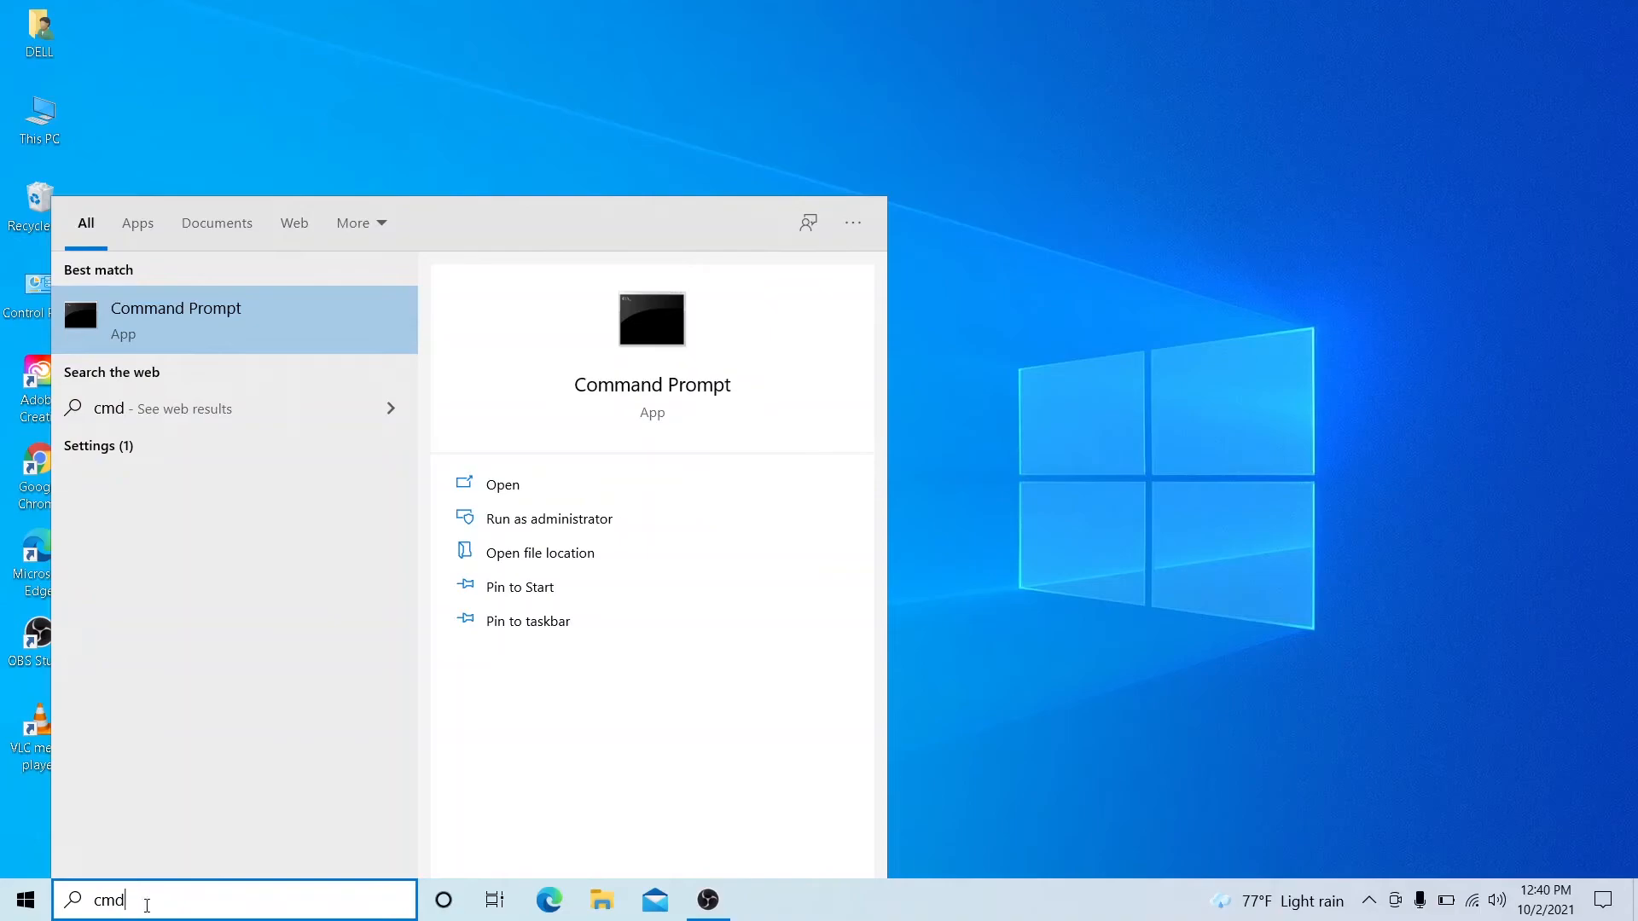
pyautogui.rightClick(175, 313)
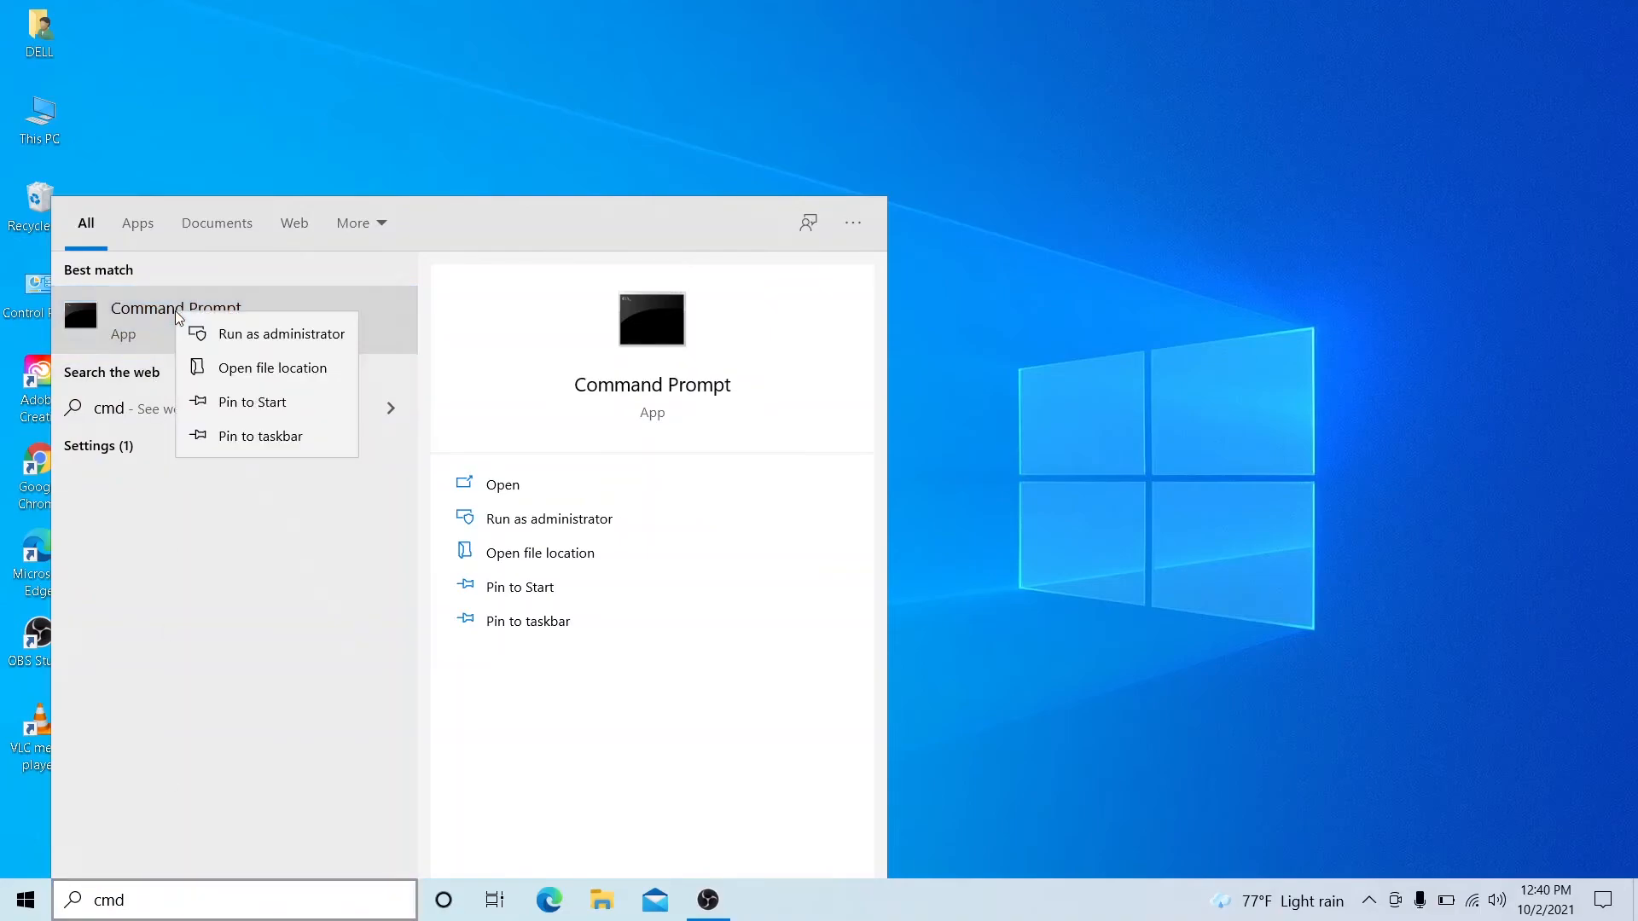
pyautogui.click(239, 334)
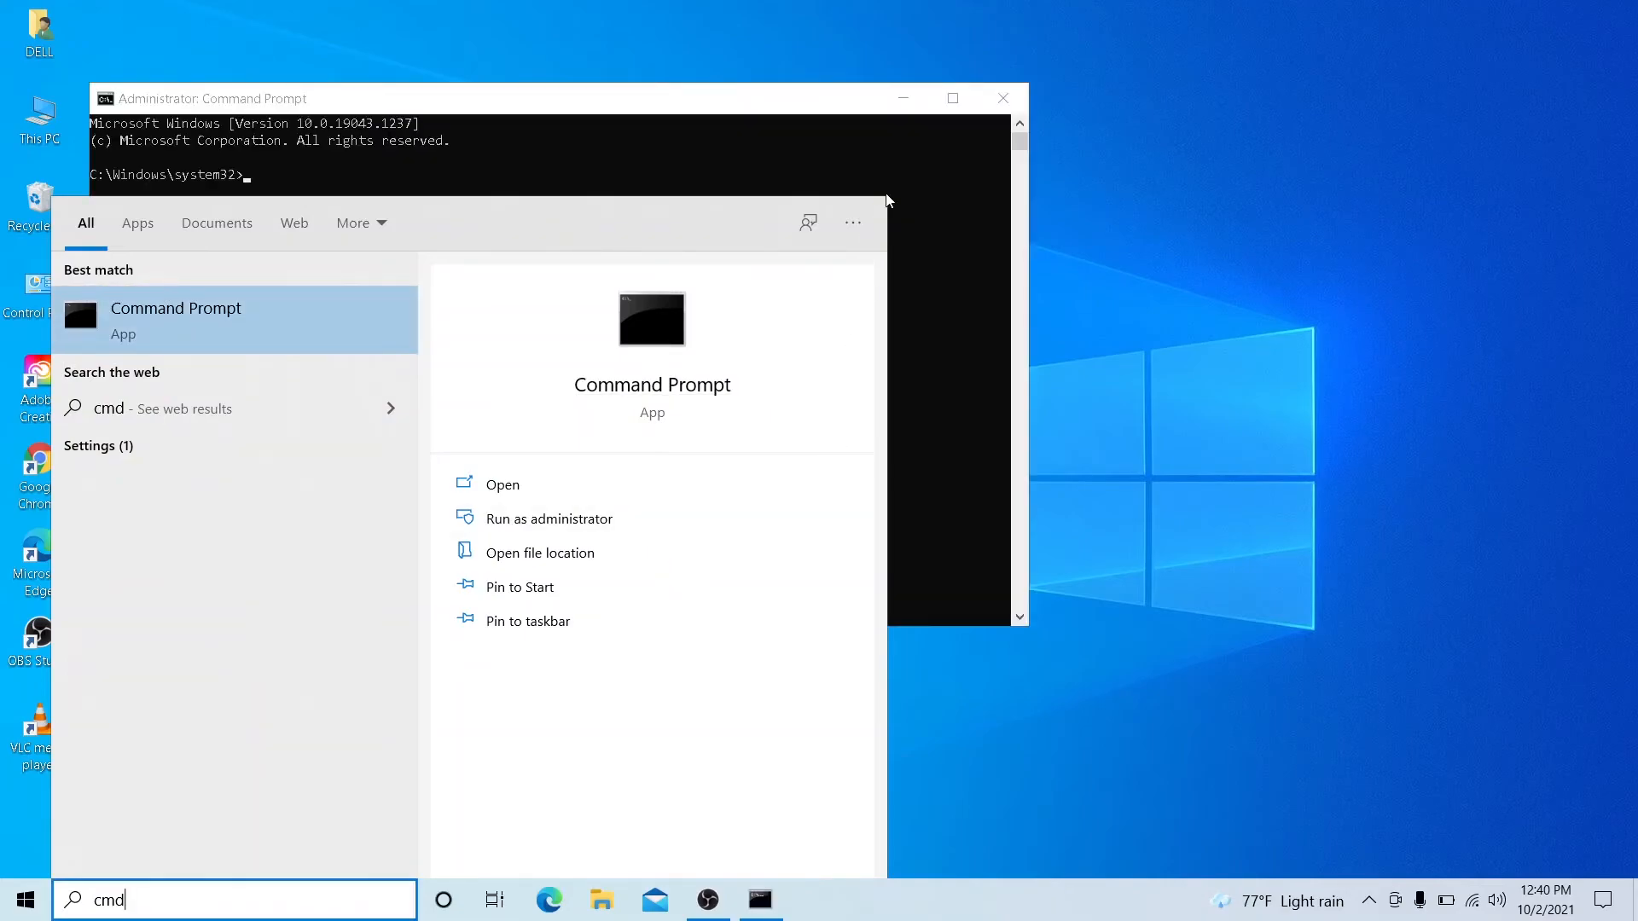
pyautogui.click(694, 117)
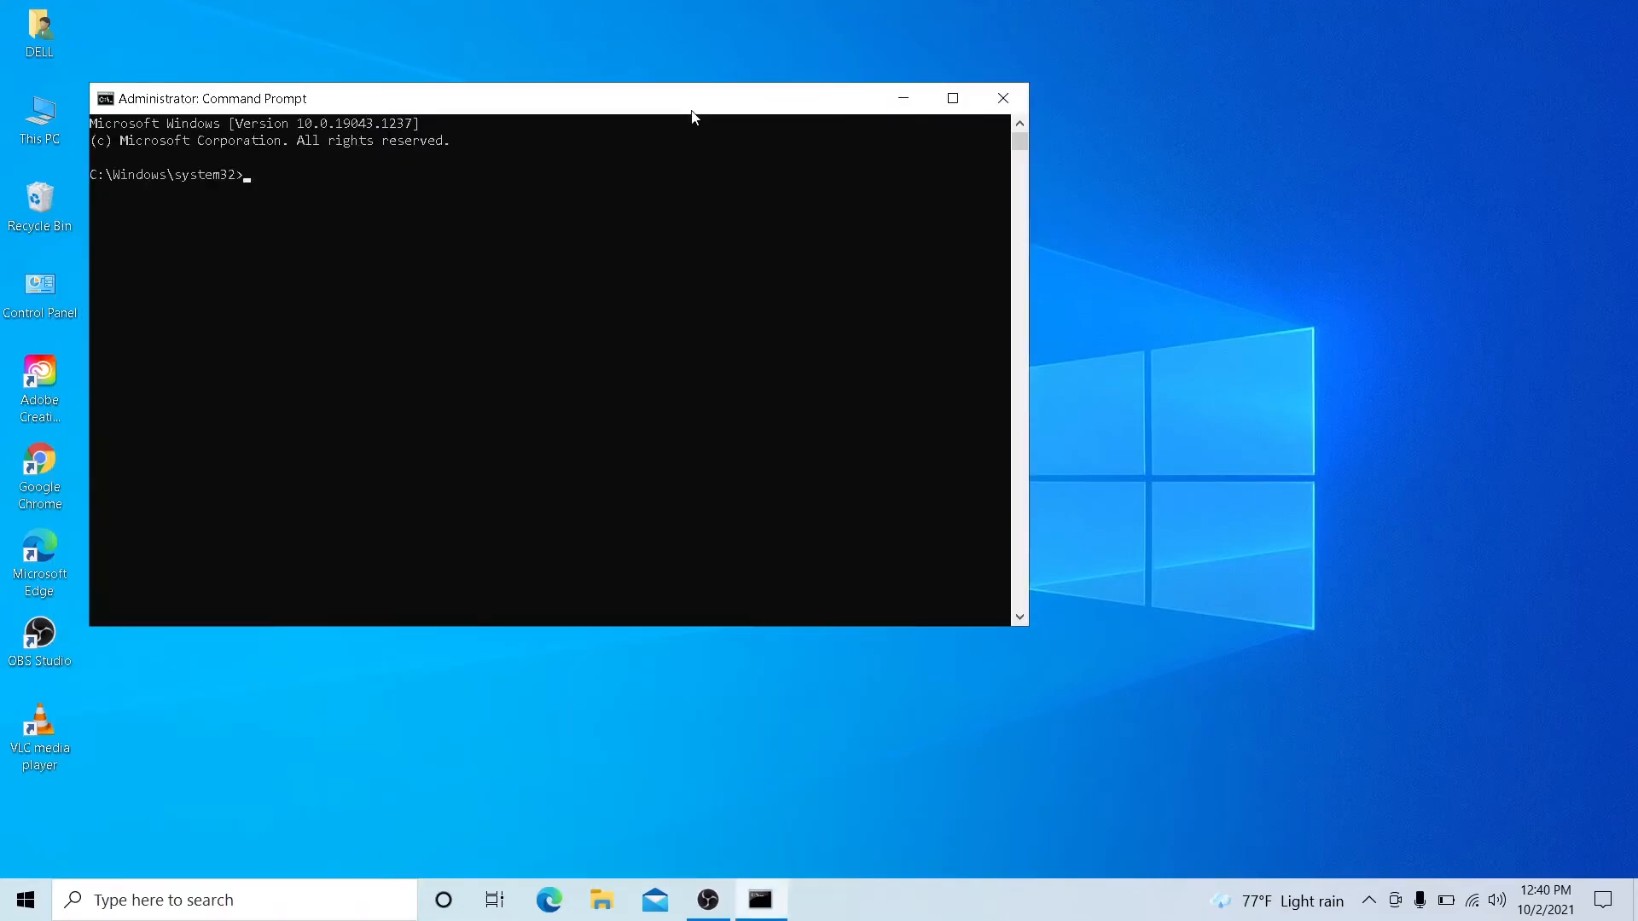
pyautogui.write('sfc /scannow')
pyautogui.press('Return')
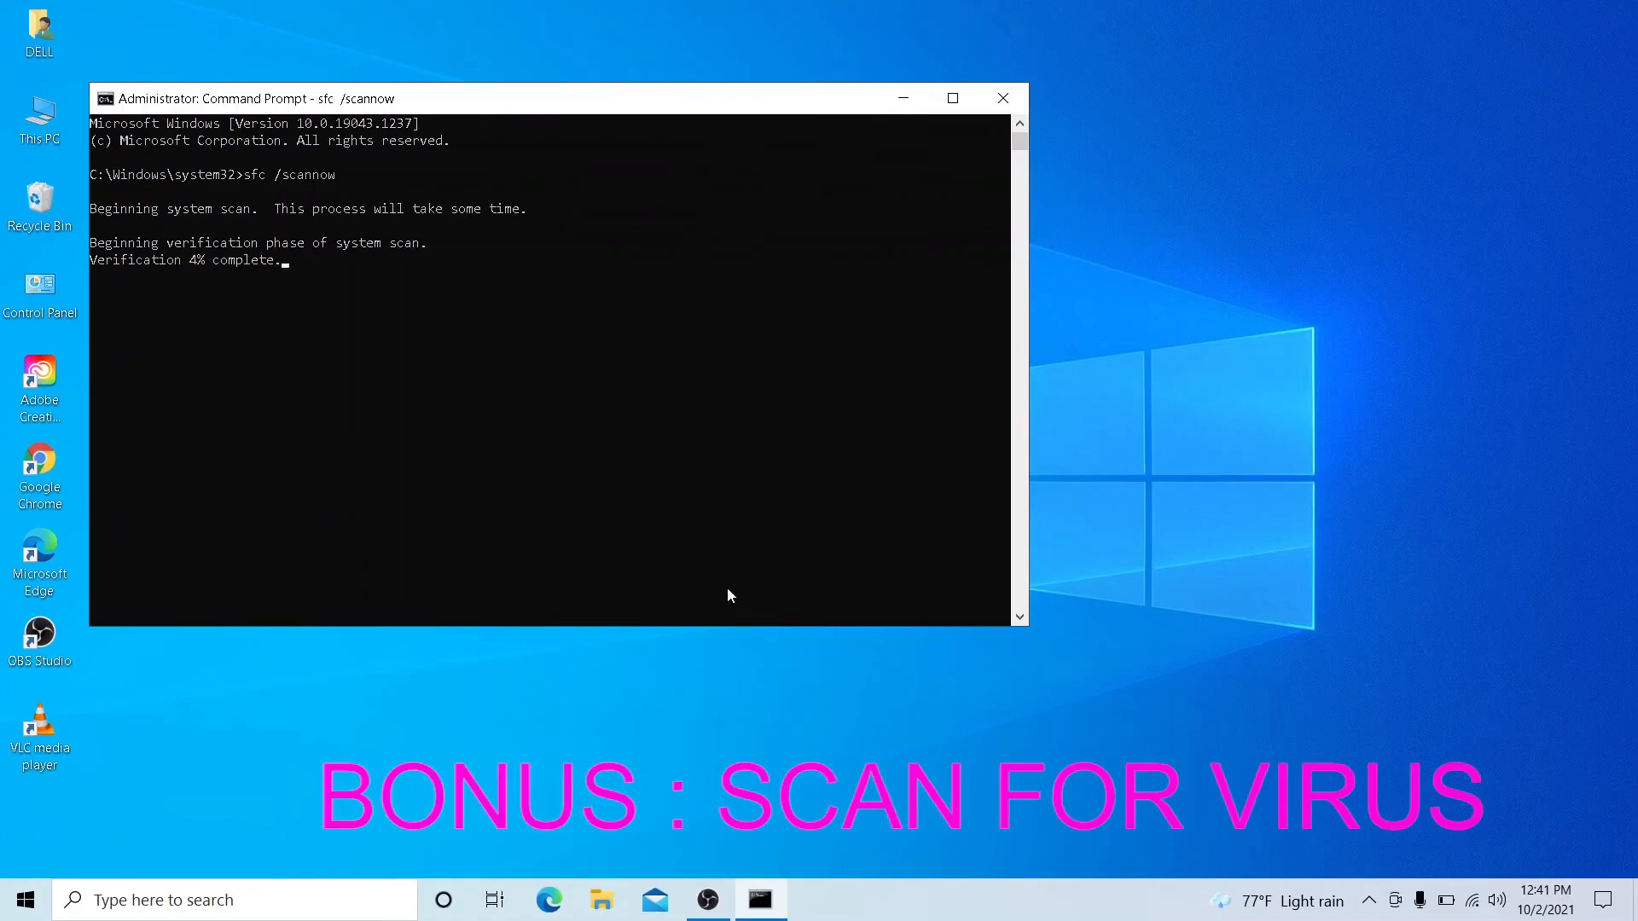
# - Minimize Command Prompt while the scan runs, and open Windows Security from the hidden tray items and close it again
pyautogui.click(1369, 893)
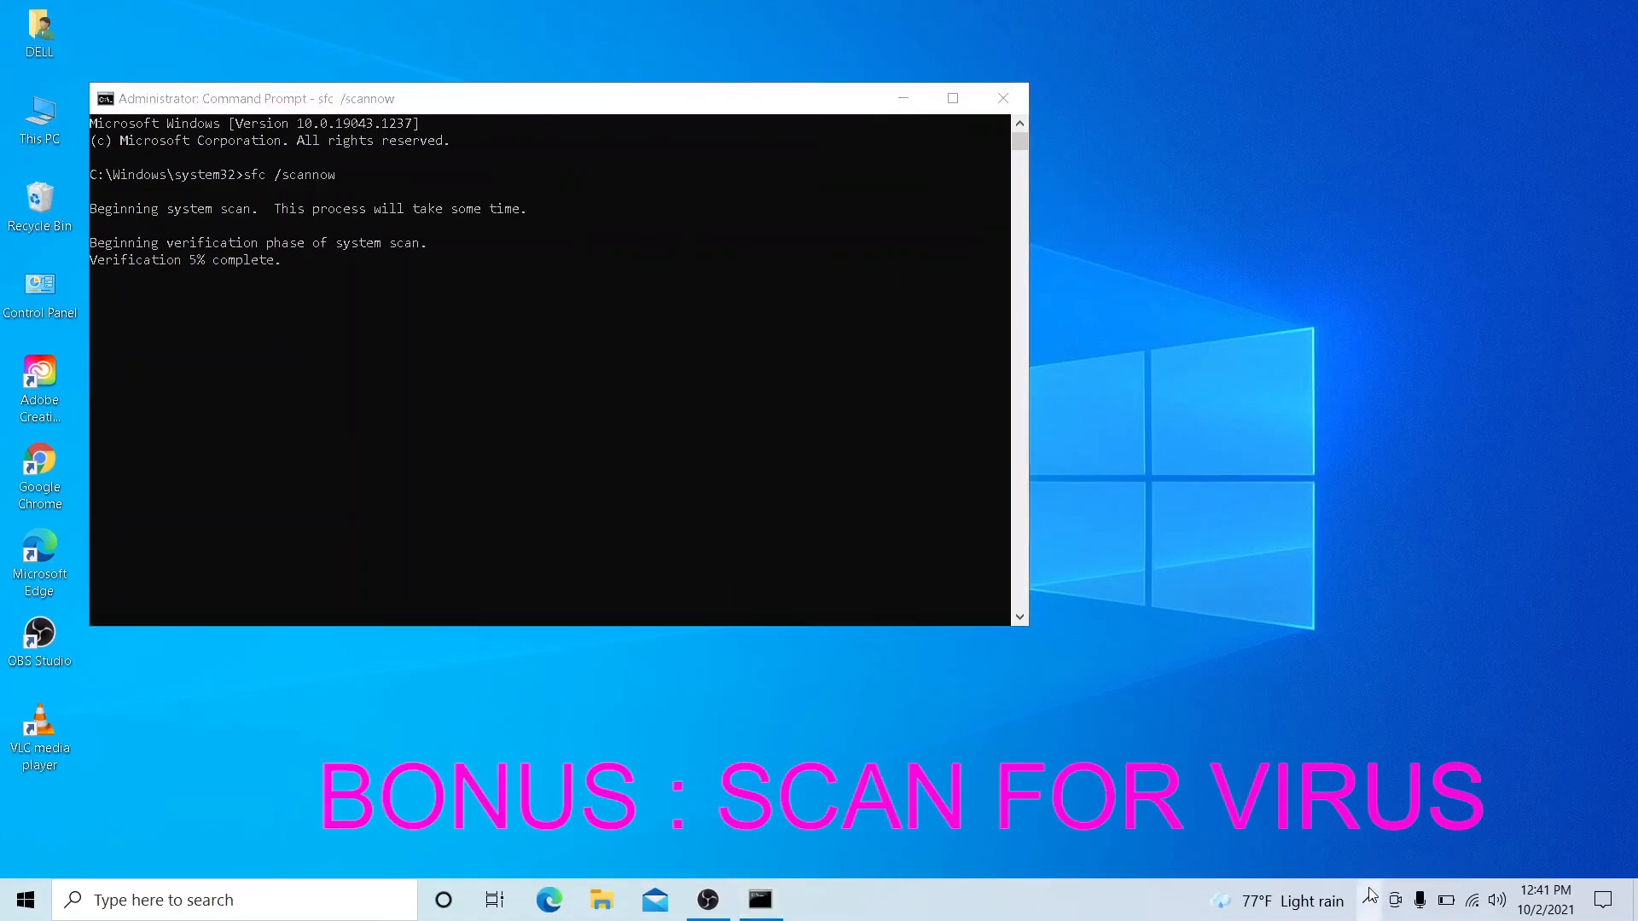
pyautogui.click(902, 100)
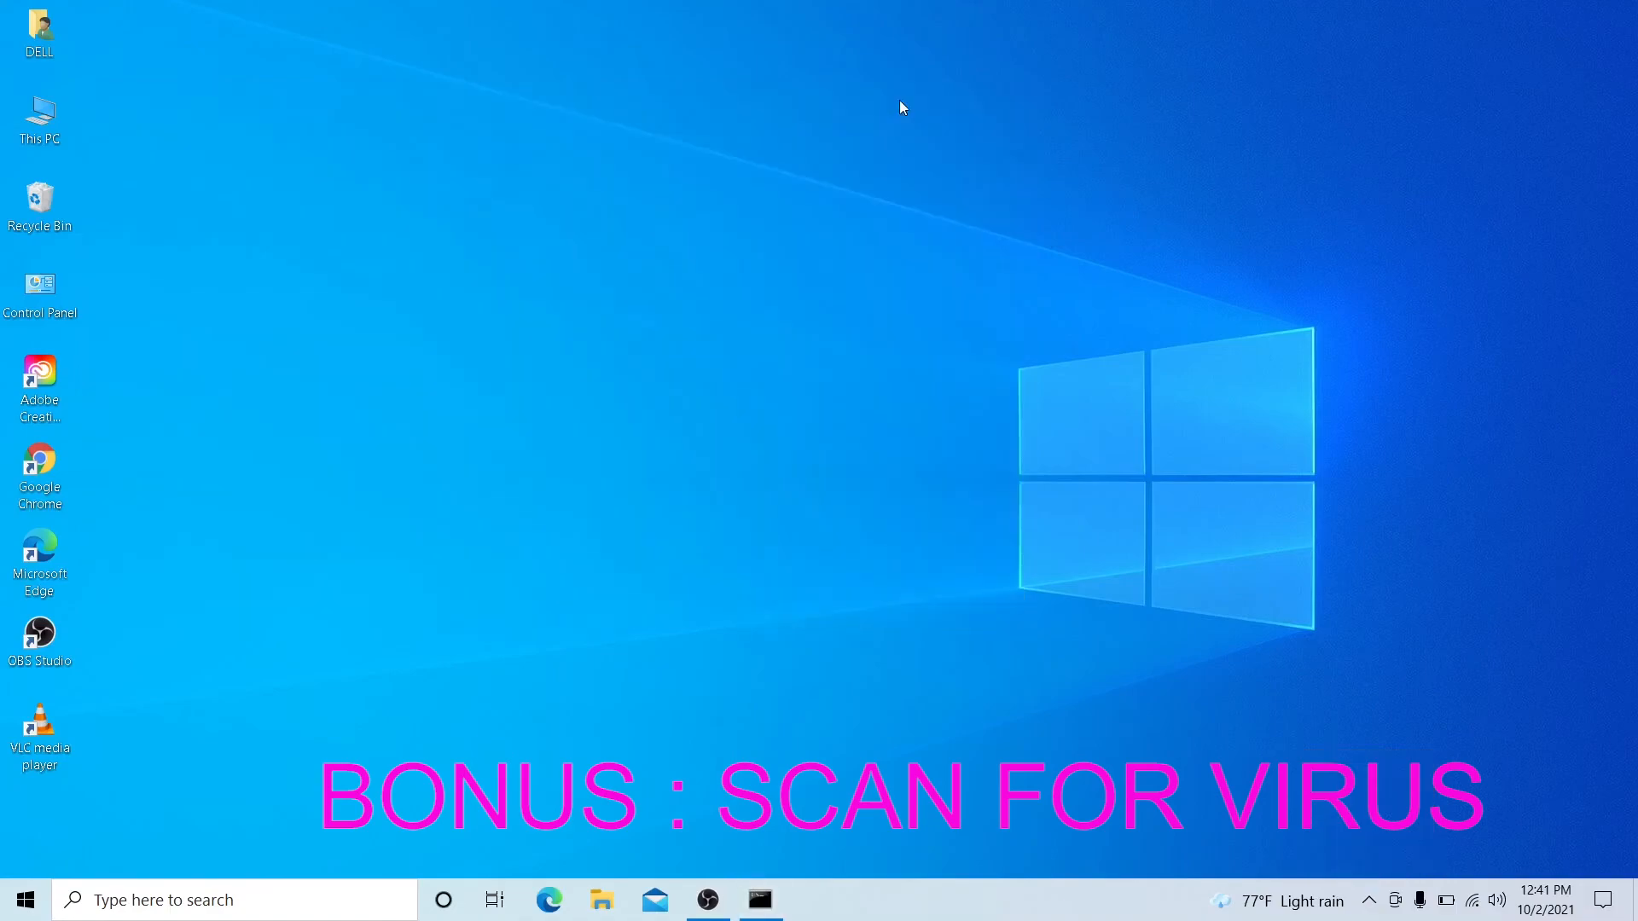
pyautogui.click(1361, 918)
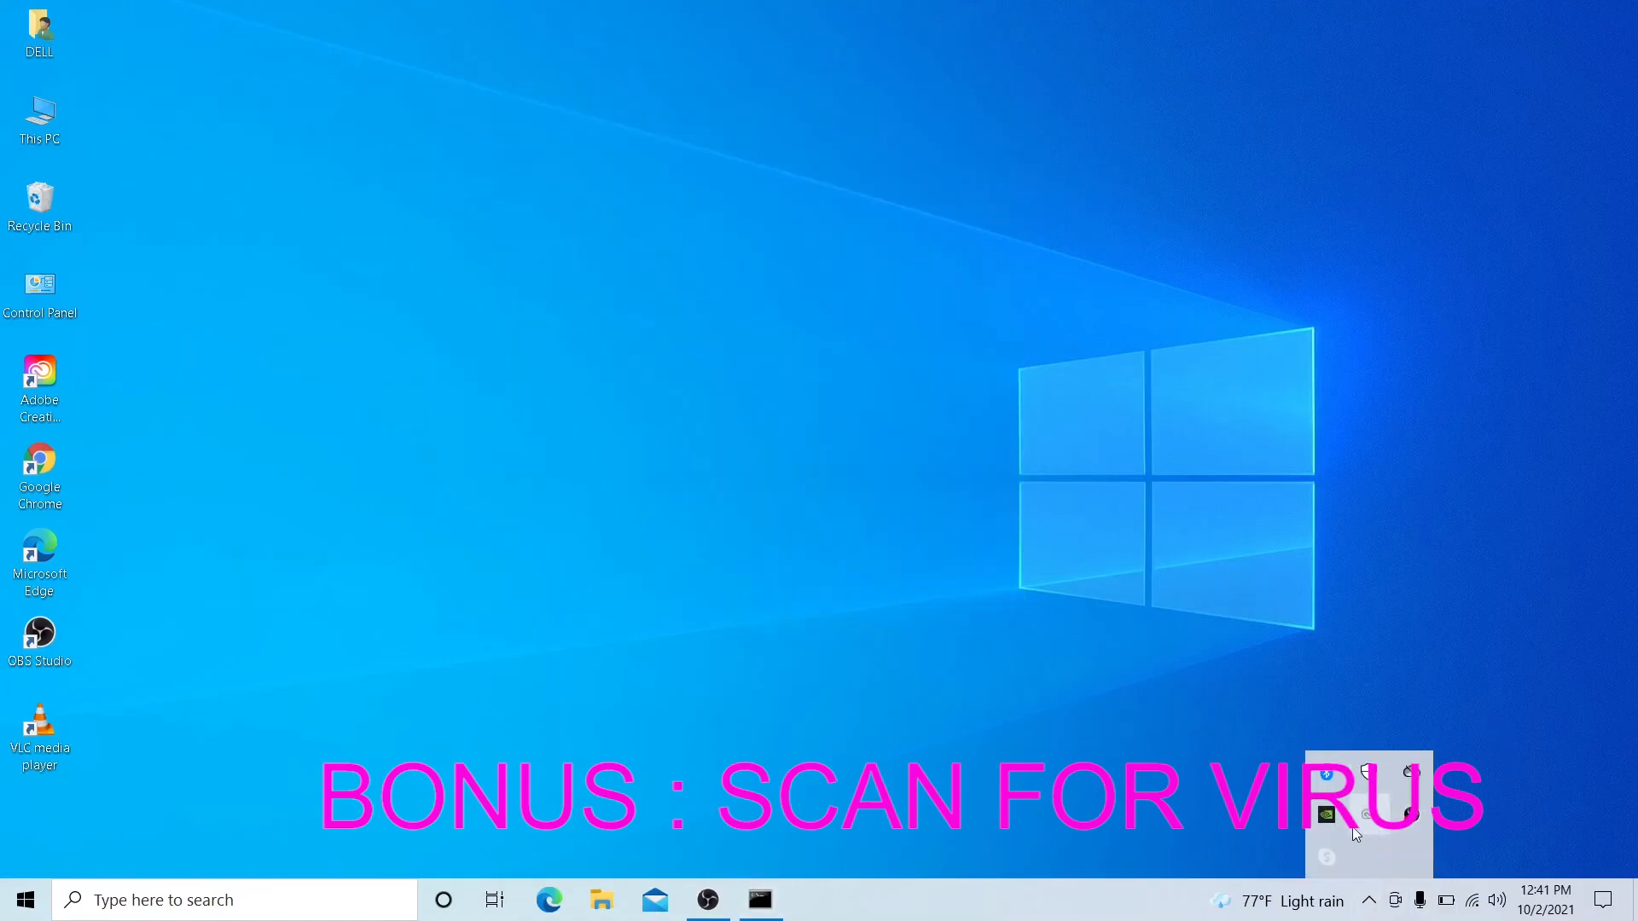
pyautogui.click(1369, 775)
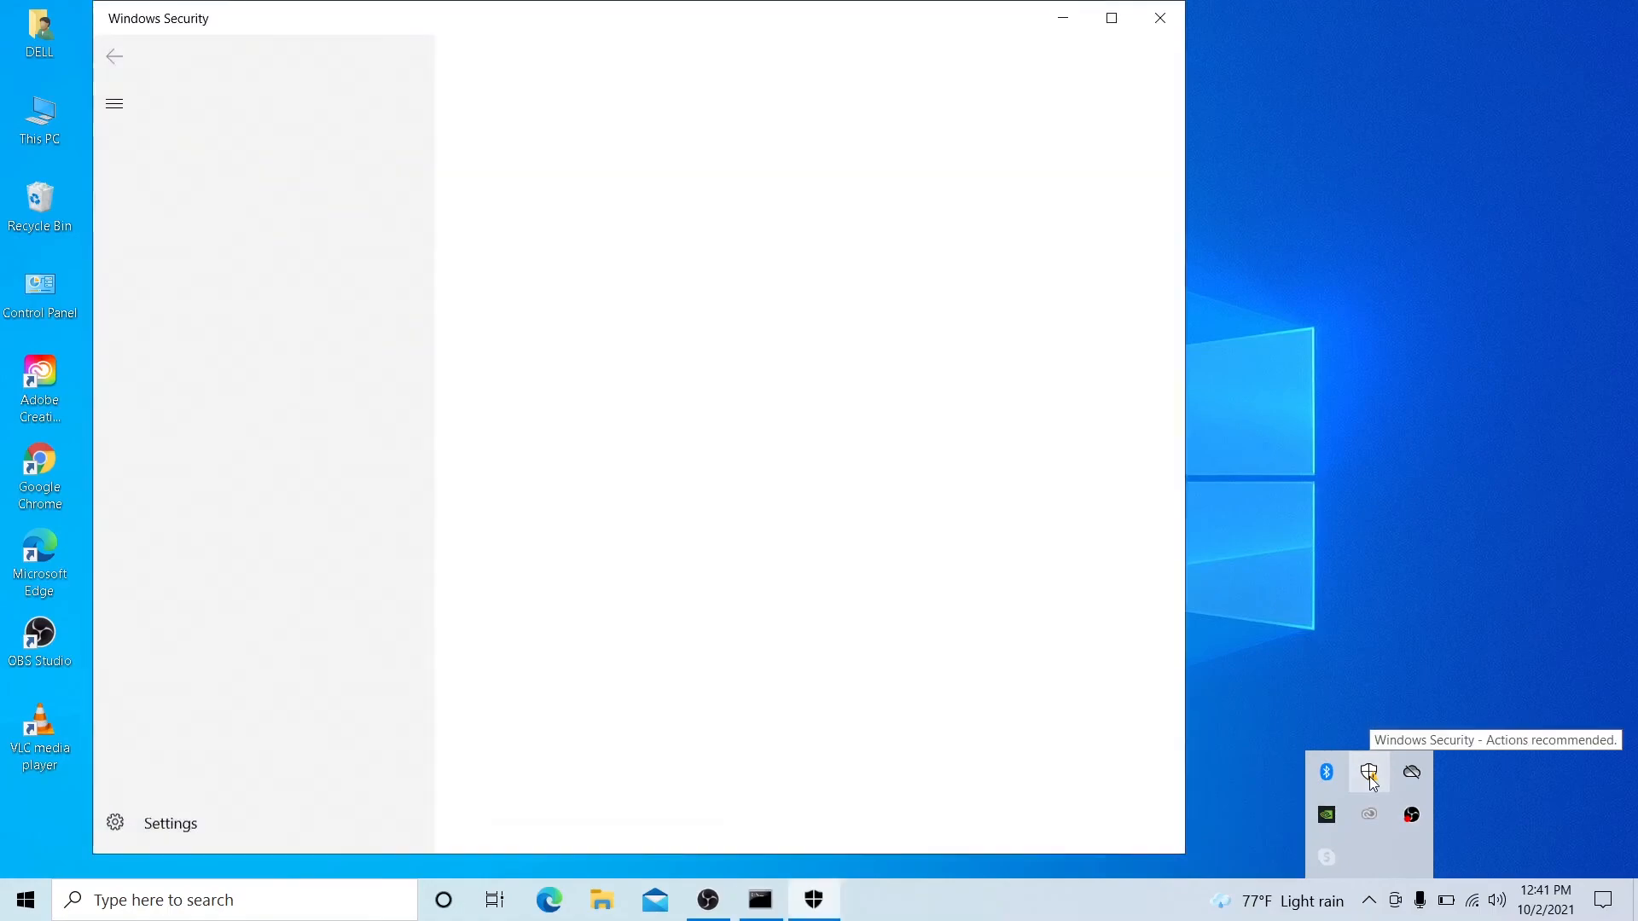
pyautogui.click(1162, 26)
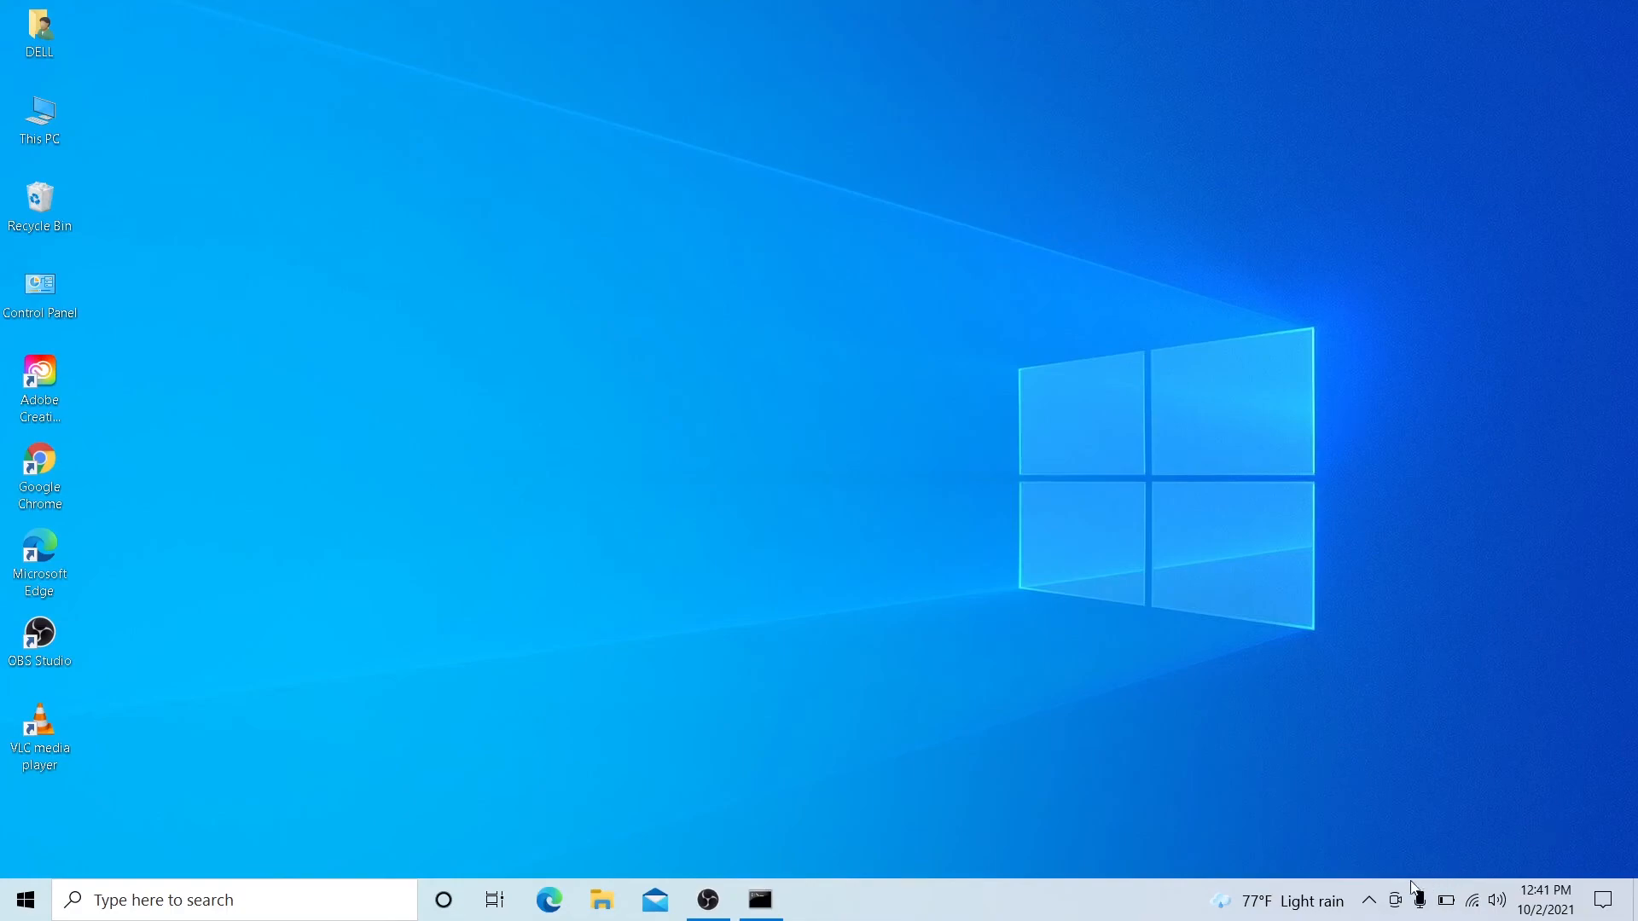
pyautogui.click(1370, 900)
pyautogui.click(750, 550)
# - Open This PC and start a Microsoft Defender scan of Local Disk (C:)
pyautogui.doubleClick(45, 140)
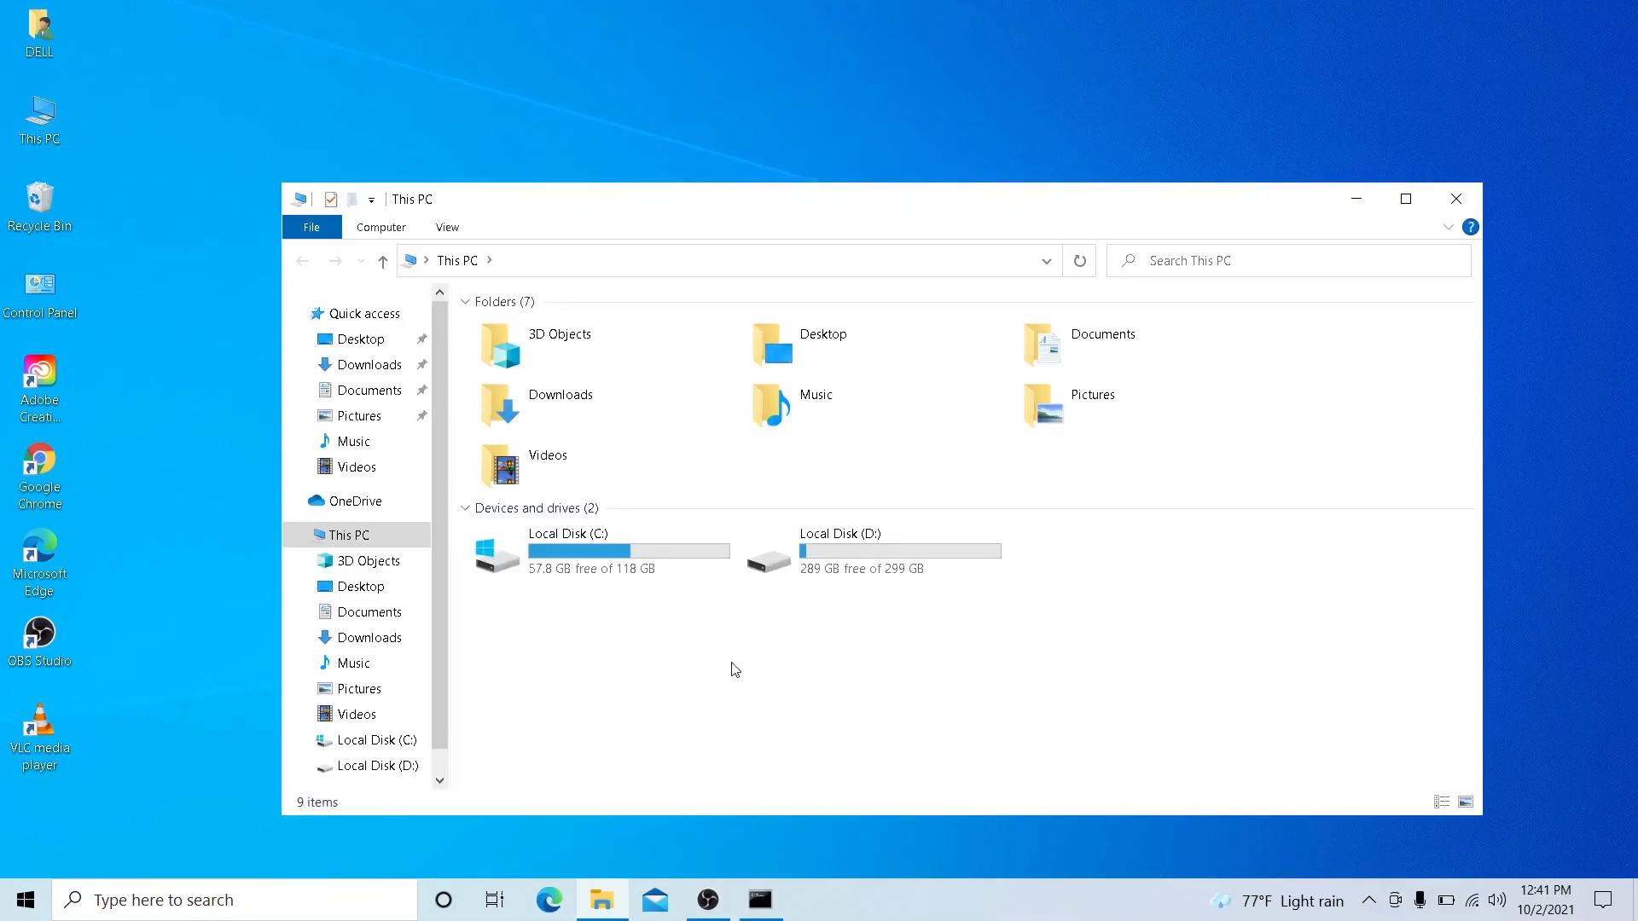
pyautogui.rightClick(641, 563)
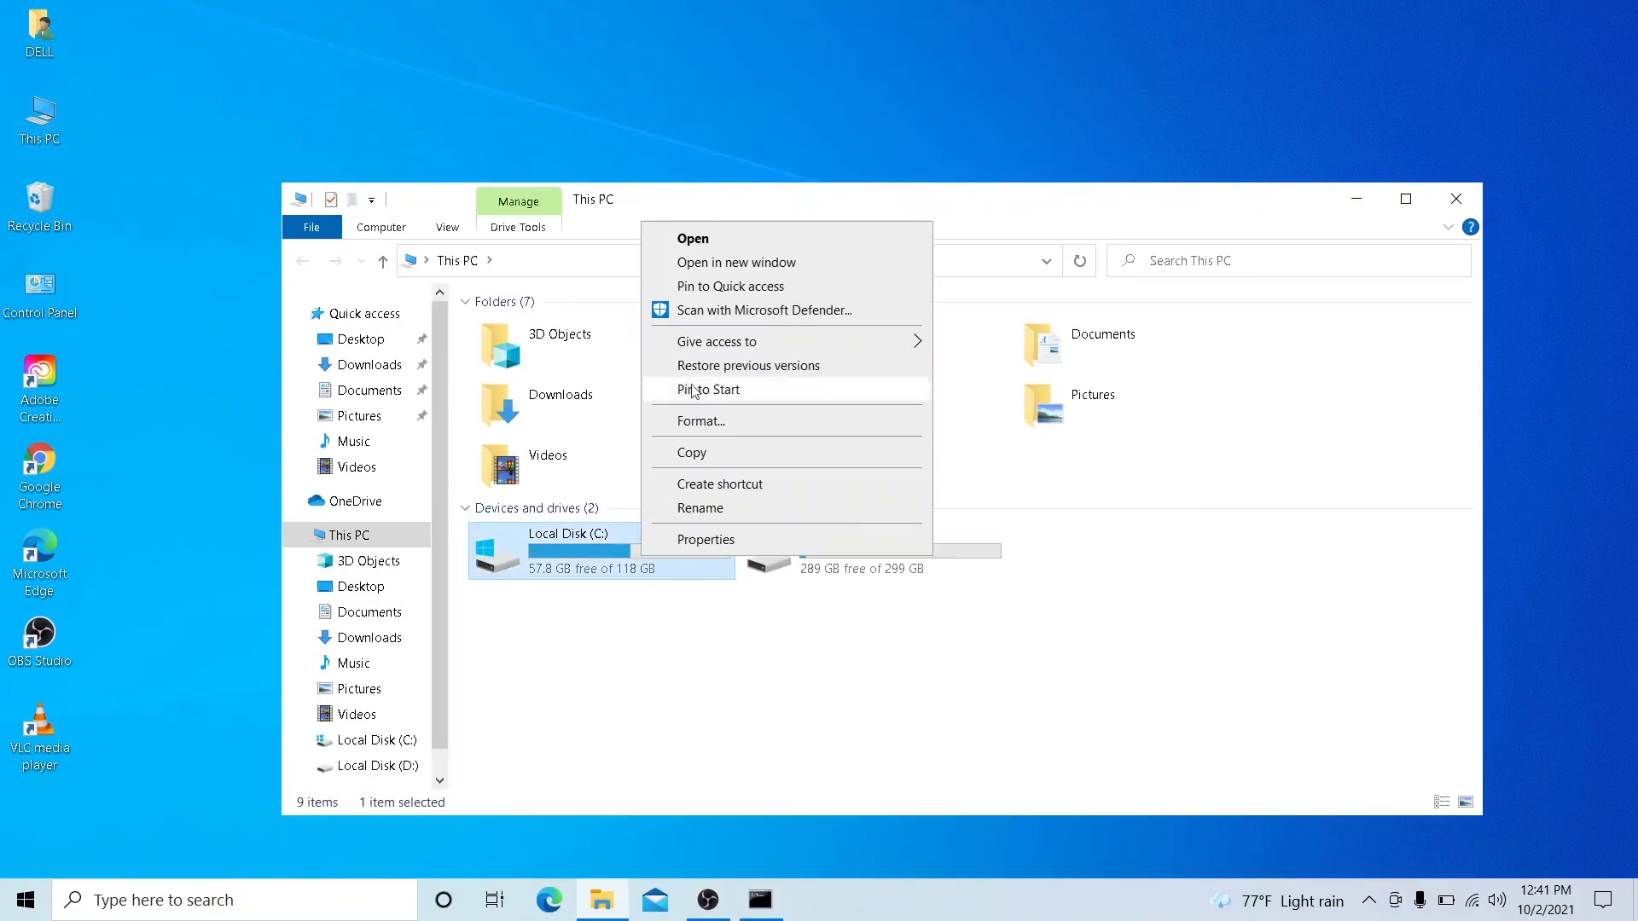
pyautogui.click(730, 320)
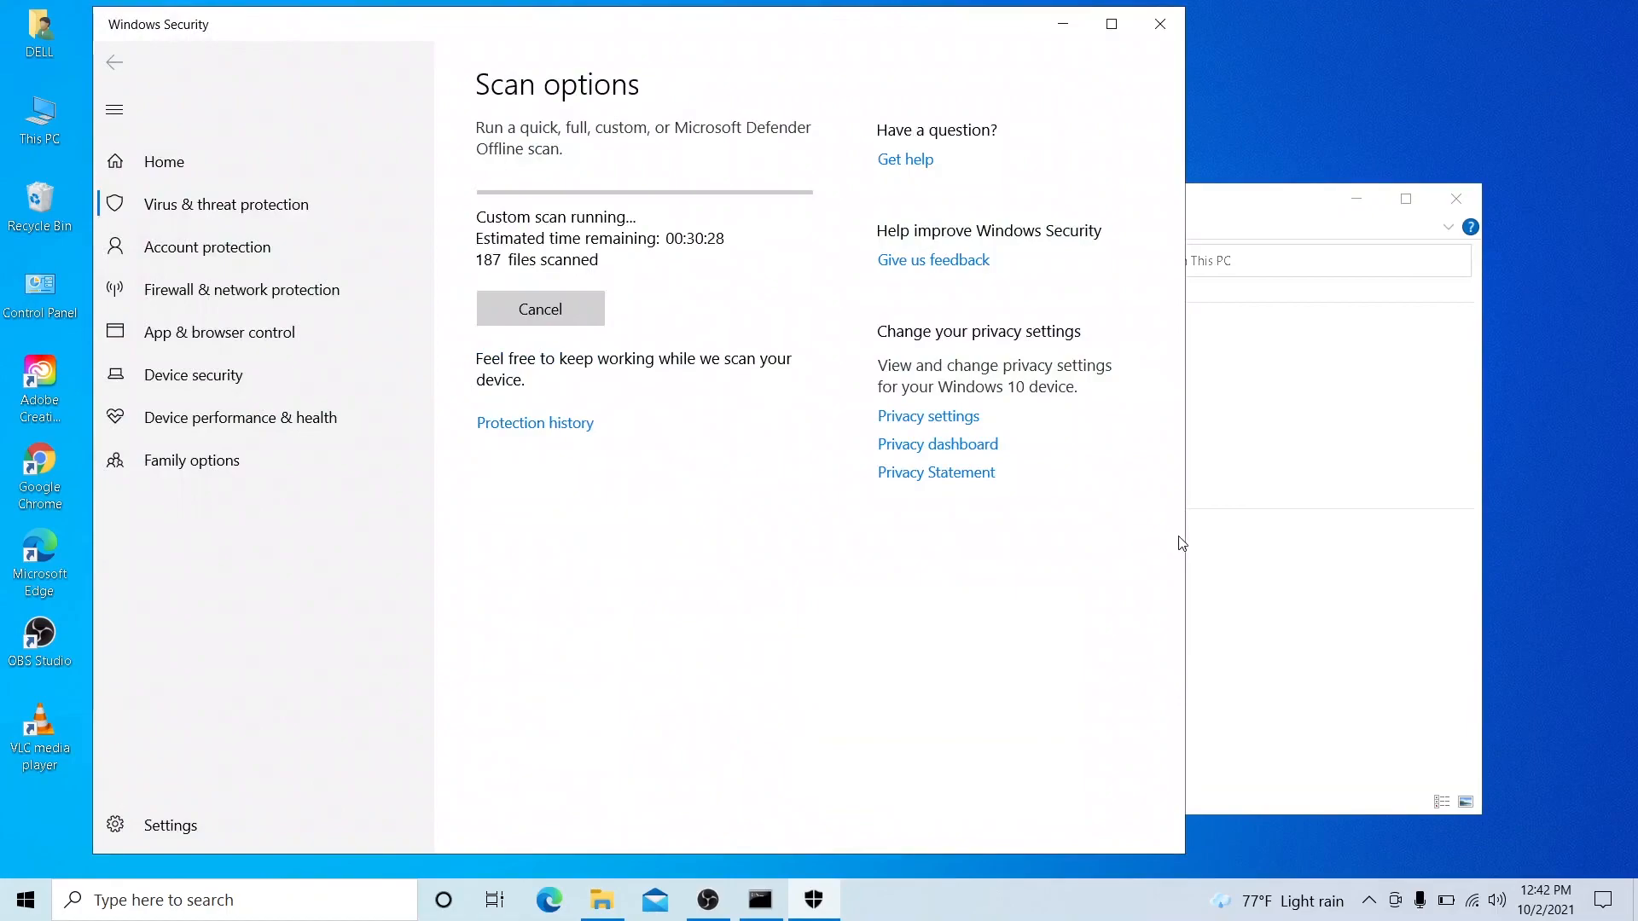
# - Start a Microsoft Defender scan of Local Disk (D:) from This PC, and minimize Windows Security and File Explorer
pyautogui.click(1225, 534)
pyautogui.rightClick(833, 578)
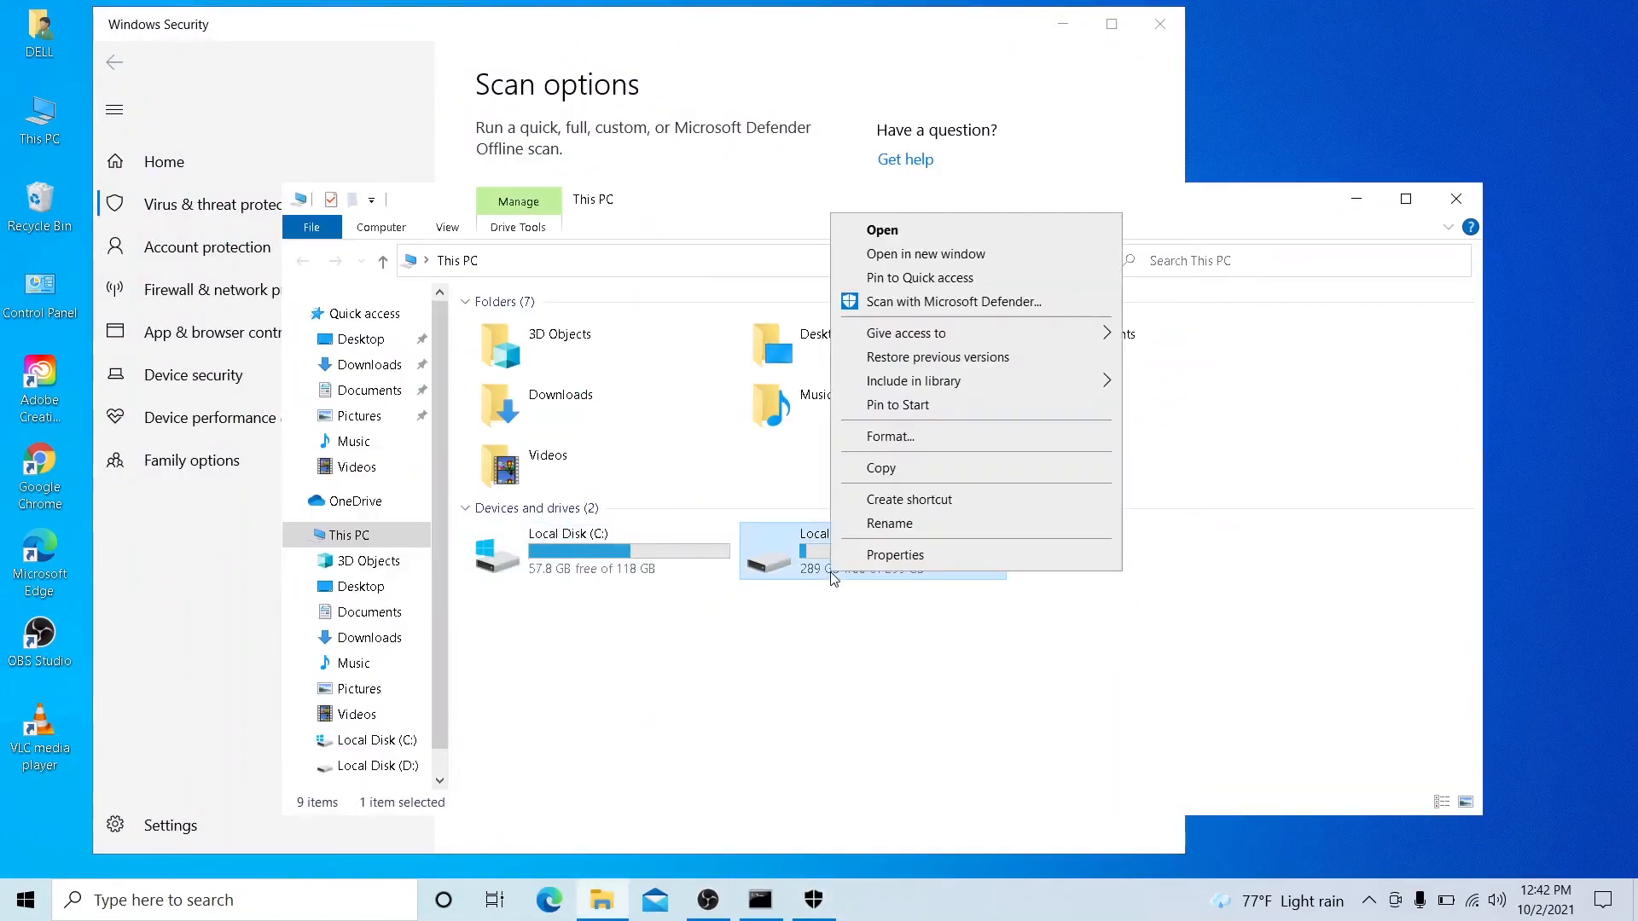
pyautogui.click(917, 301)
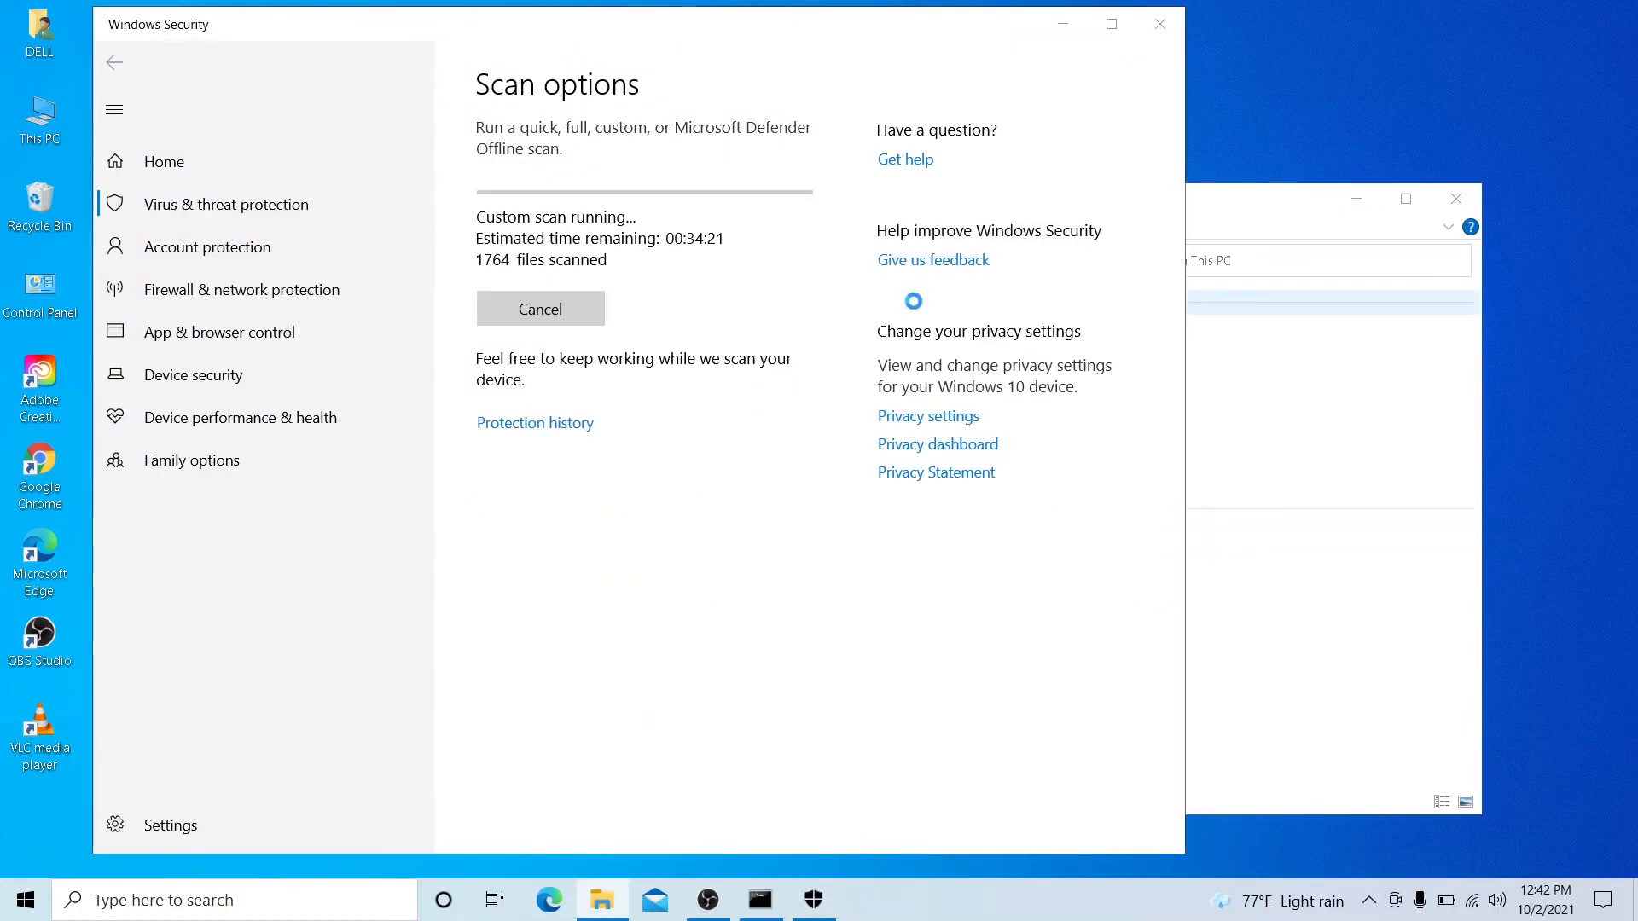
pyautogui.click(1065, 24)
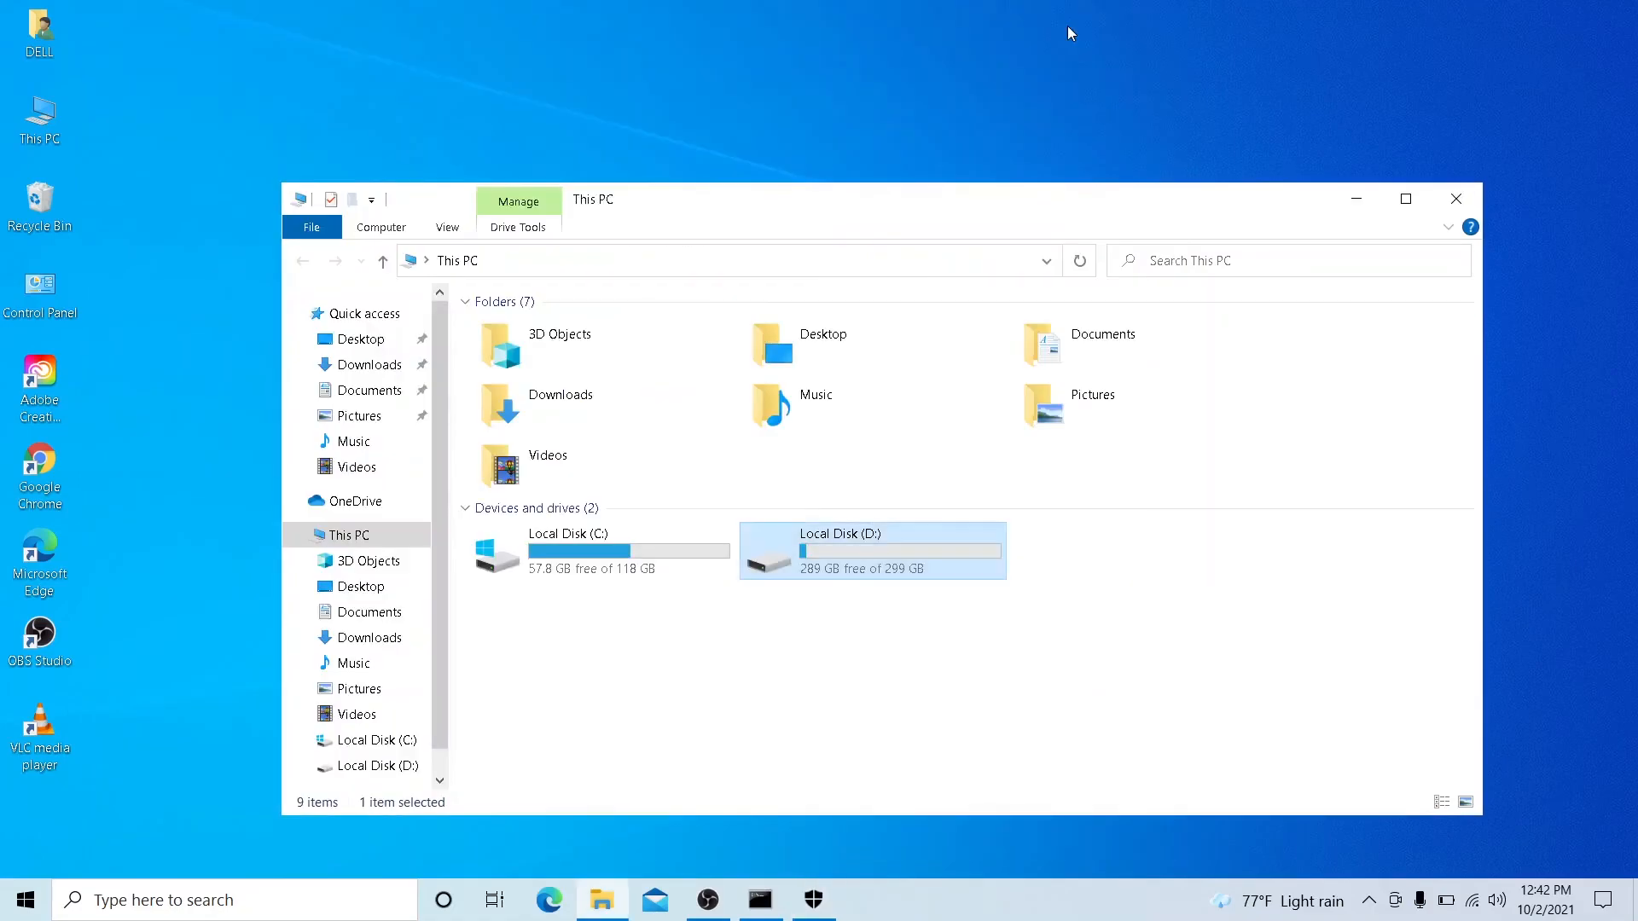
pyautogui.click(1354, 201)
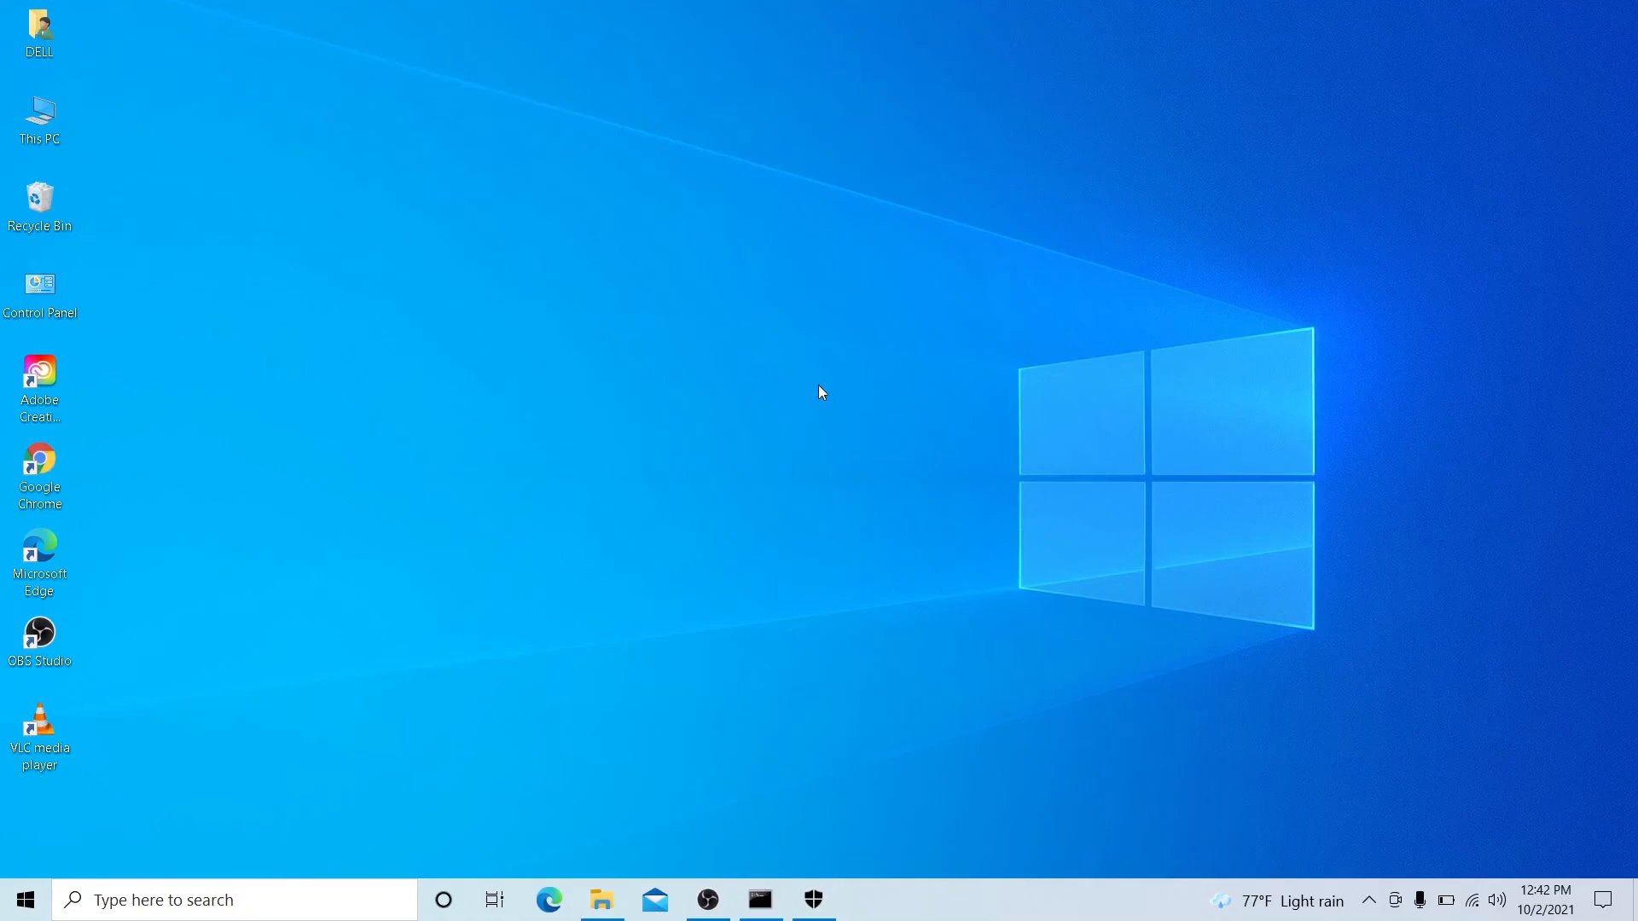
# - Check the custom scan's progress in Windows Security, minimize it again, and check the system file scan in Command Prompt
pyautogui.click(814, 901)
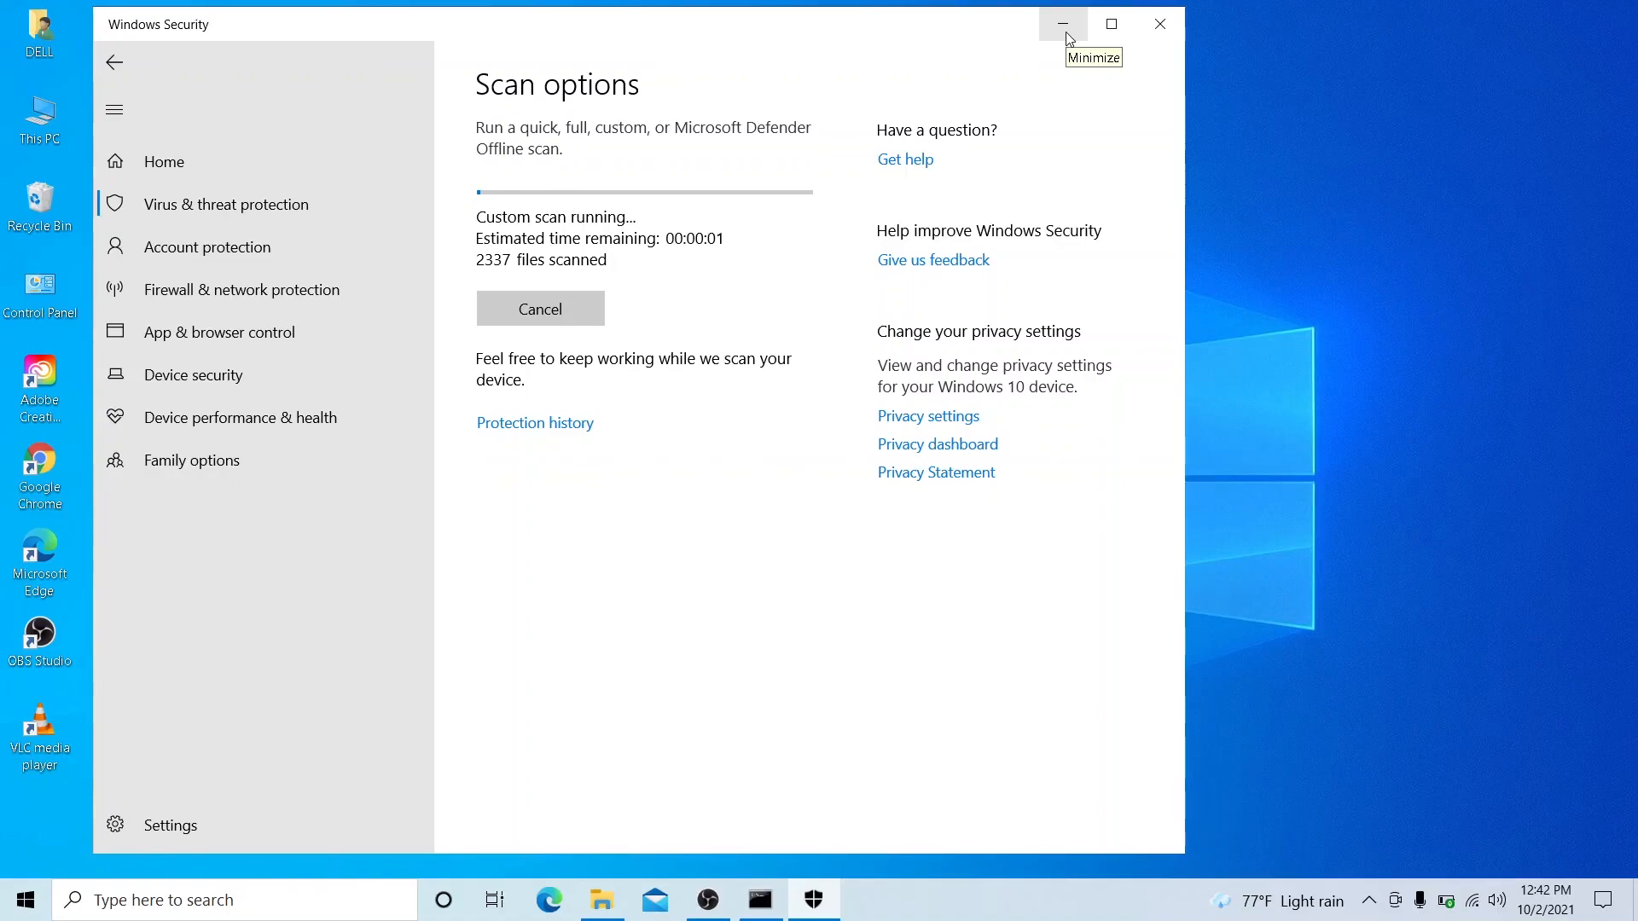
pyautogui.click(1069, 38)
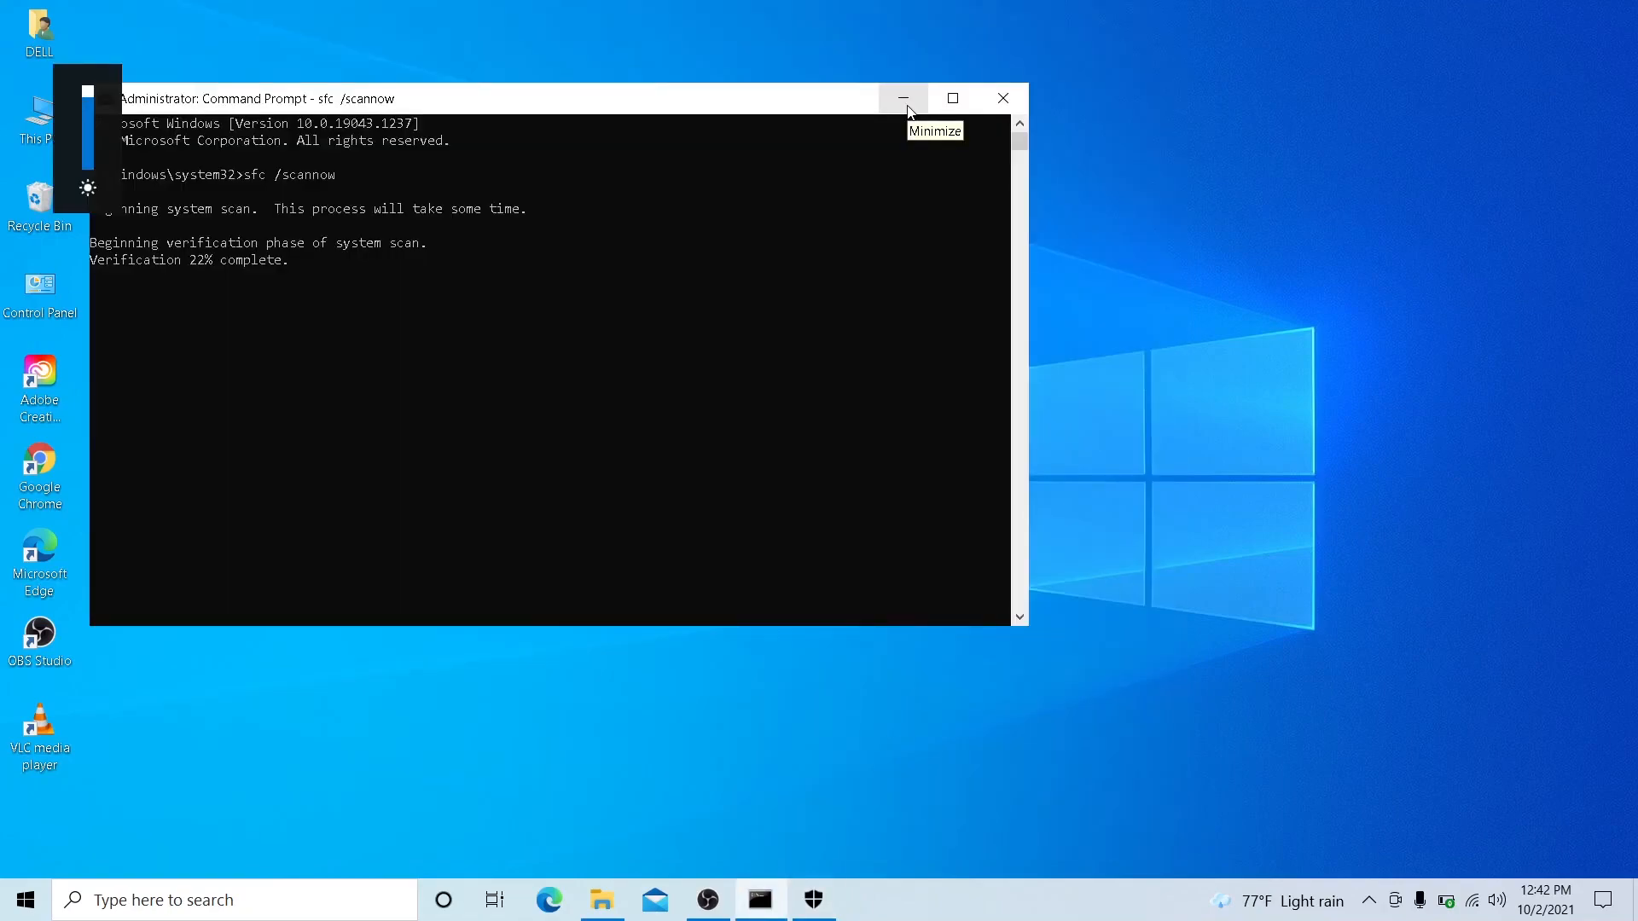